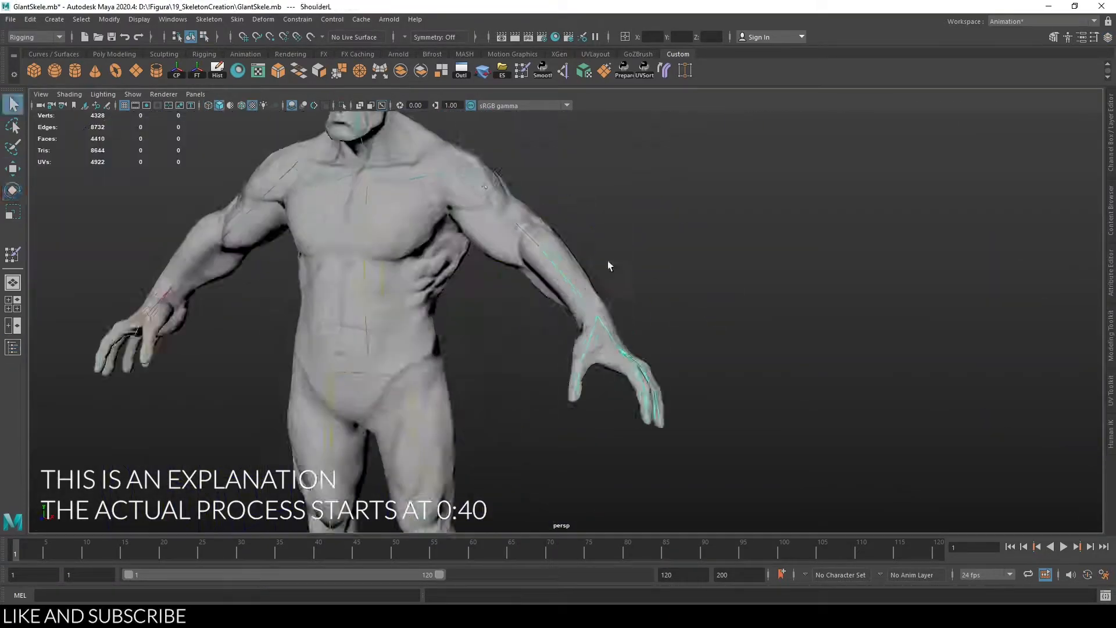
# Step: Examine the giant's upper body and arms from the front and the side
pyautogui.click(438, 260)
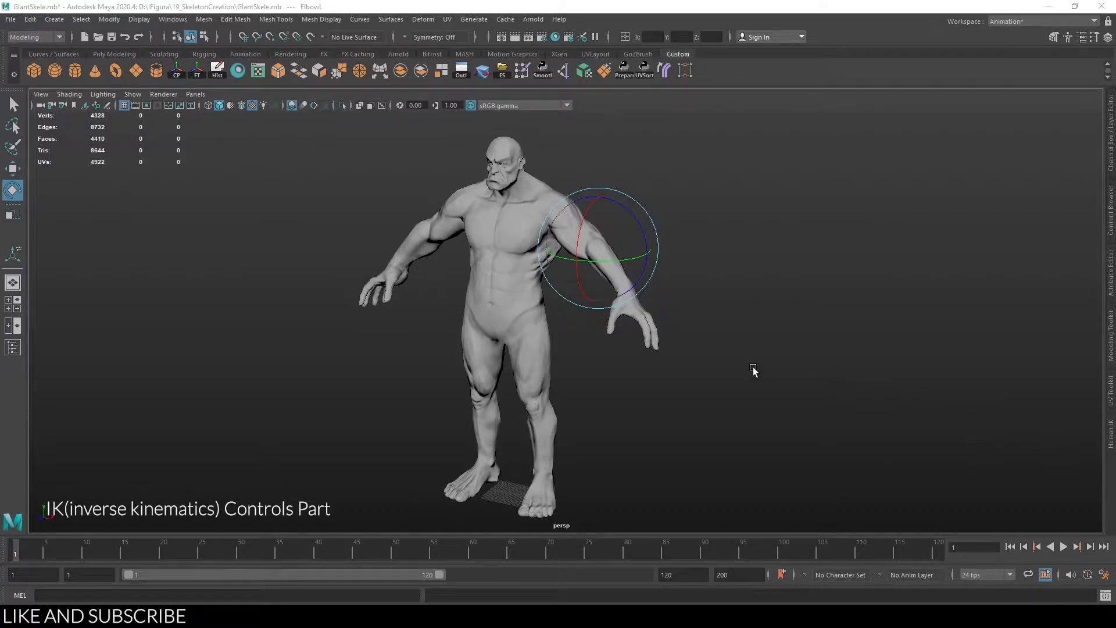
pyautogui.keyDown('alt'); pyautogui.moveTo(714, 362); pyautogui.dragTo(734, 361); pyautogui.keyUp('alt')
pyautogui.keyDown('alt'); pyautogui.moveTo(741, 347); pyautogui.dragTo(731, 375, button='middle'); pyautogui.keyUp('alt')
pyautogui.keyDown('alt'); pyautogui.moveTo(731, 375); pyautogui.dragTo(742, 358, button='right'); pyautogui.keyUp('alt')
pyautogui.keyDown('alt'); pyautogui.moveTo(771, 295); pyautogui.dragTo(777, 305); pyautogui.keyUp('alt')
pyautogui.keyDown('alt'); pyautogui.moveTo(777, 305); pyautogui.dragTo(821, 367, button='right'); pyautogui.keyUp('alt')
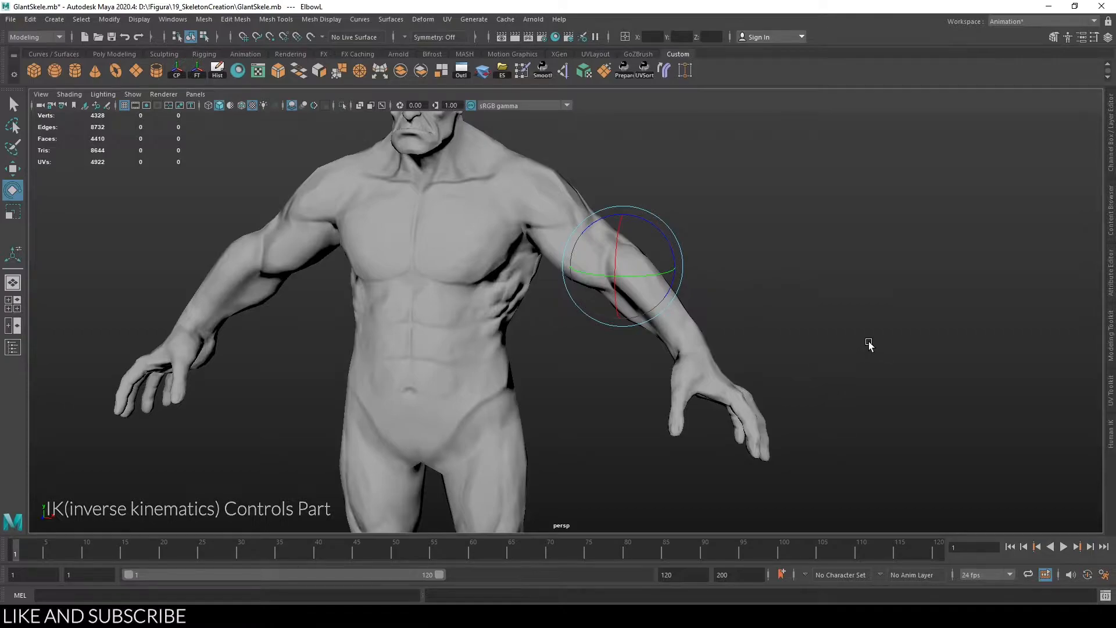
pyautogui.scroll(-2, 810, 328)
pyautogui.keyDown('alt'); pyautogui.moveTo(812, 329); pyautogui.dragTo(665, 327); pyautogui.keyUp('alt')
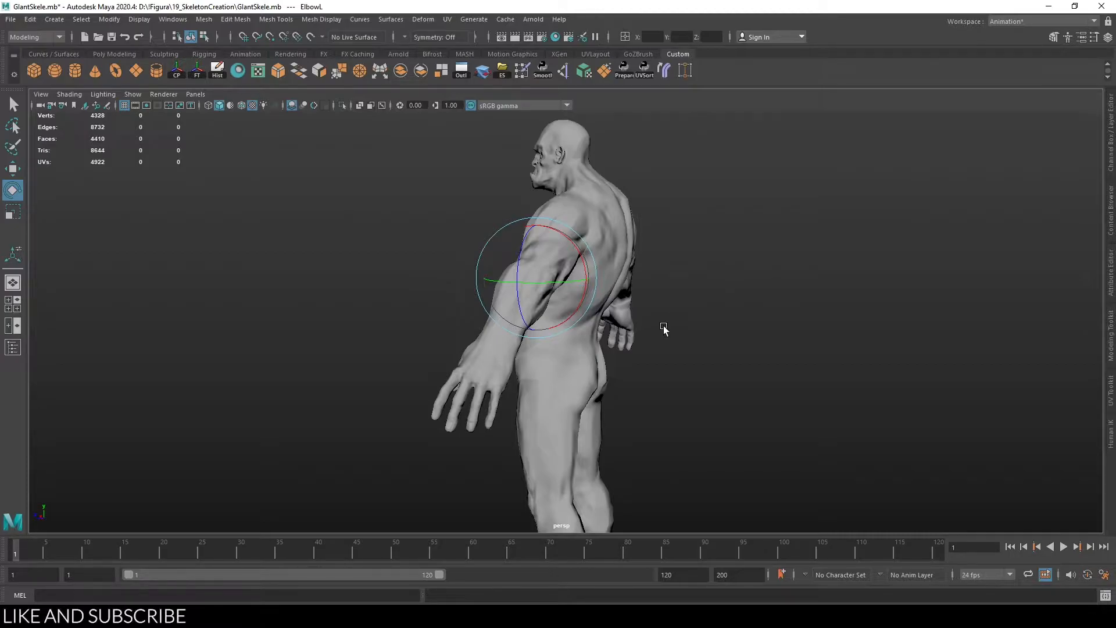
pyautogui.keyDown('alt'); pyautogui.moveTo(664, 327); pyautogui.dragTo(712, 325); pyautogui.keyUp('alt')
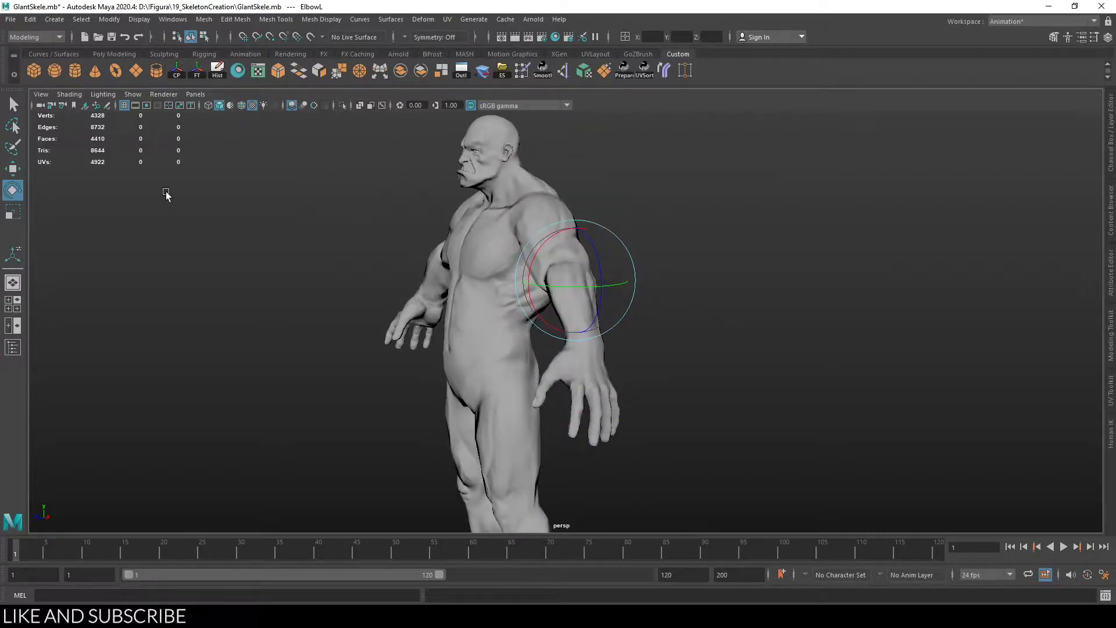
# Step: Switch the menu set to Rigging
pyautogui.click(36, 36)
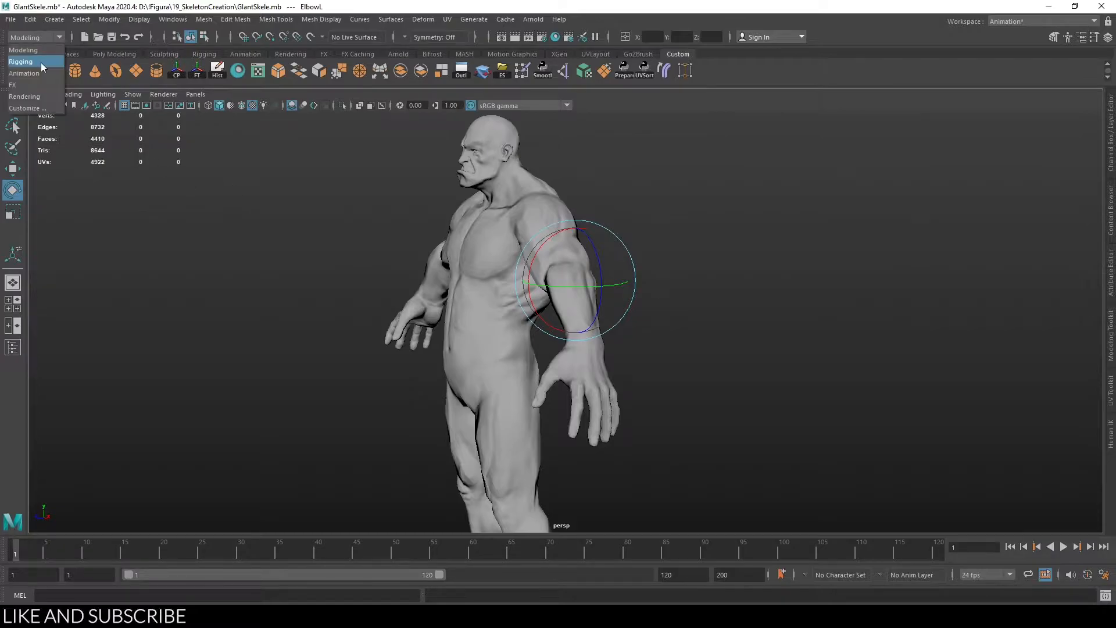
pyautogui.click(40, 62)
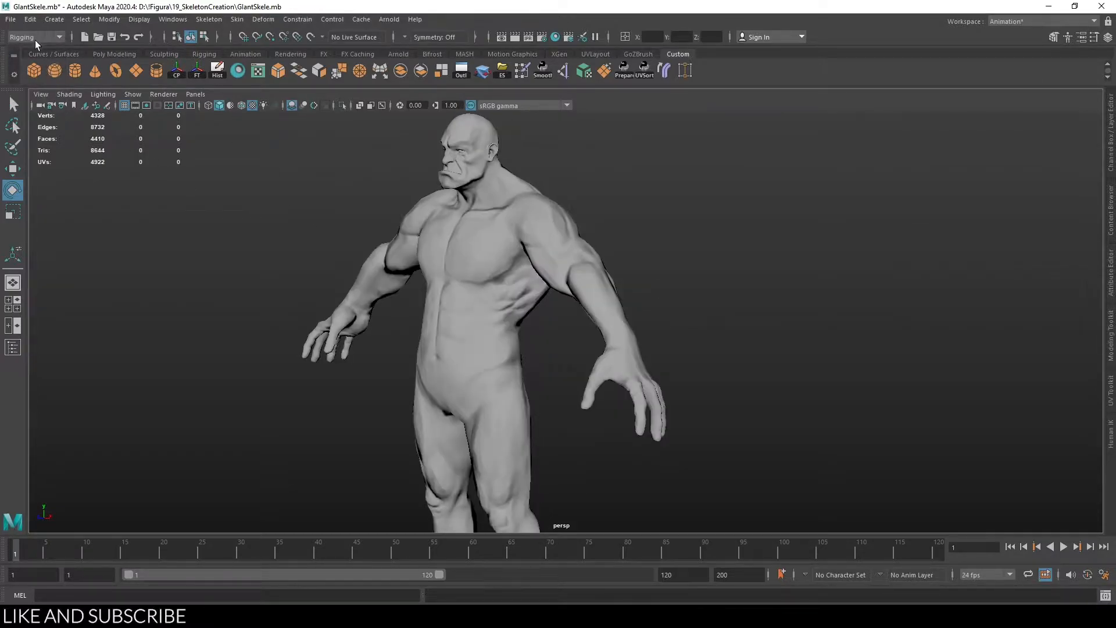
pyautogui.click(35, 39)
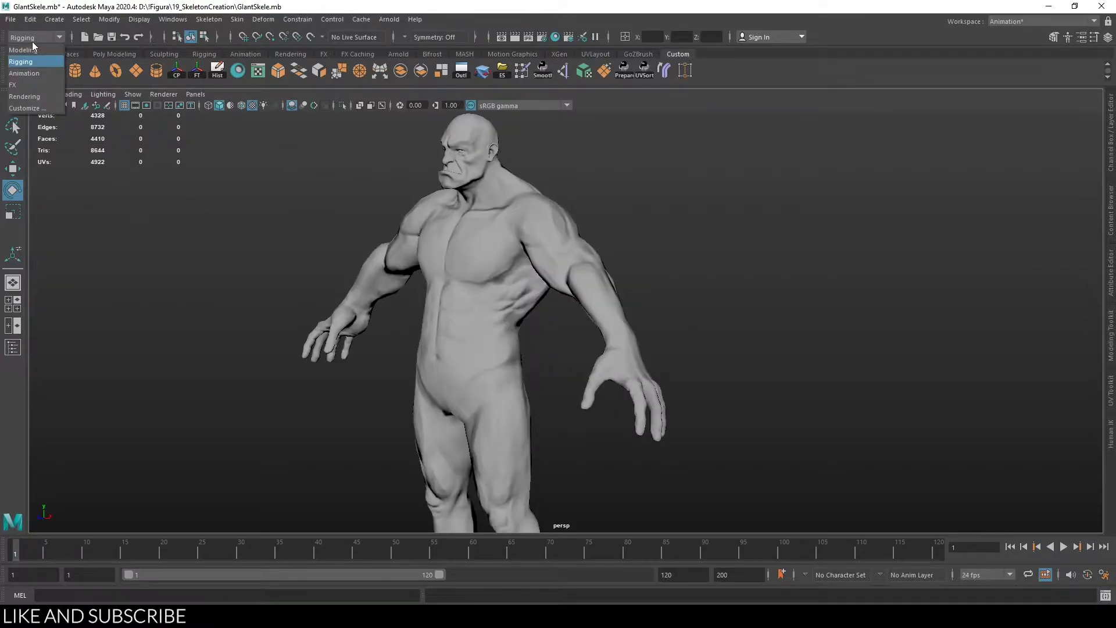
pyautogui.click(211, 19)
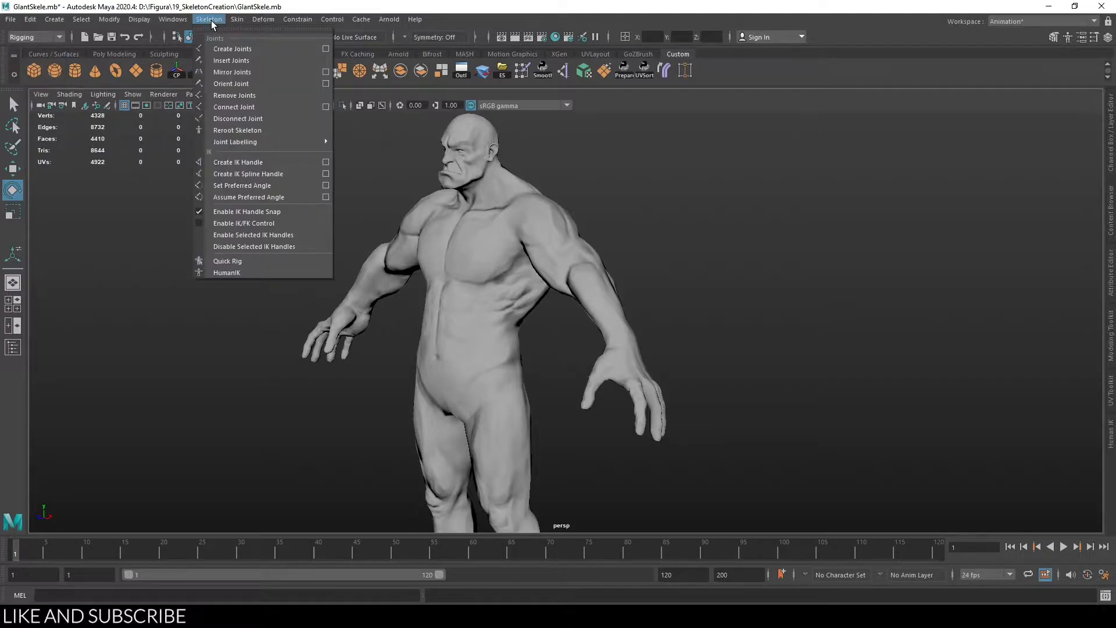
pyautogui.click(38, 37)
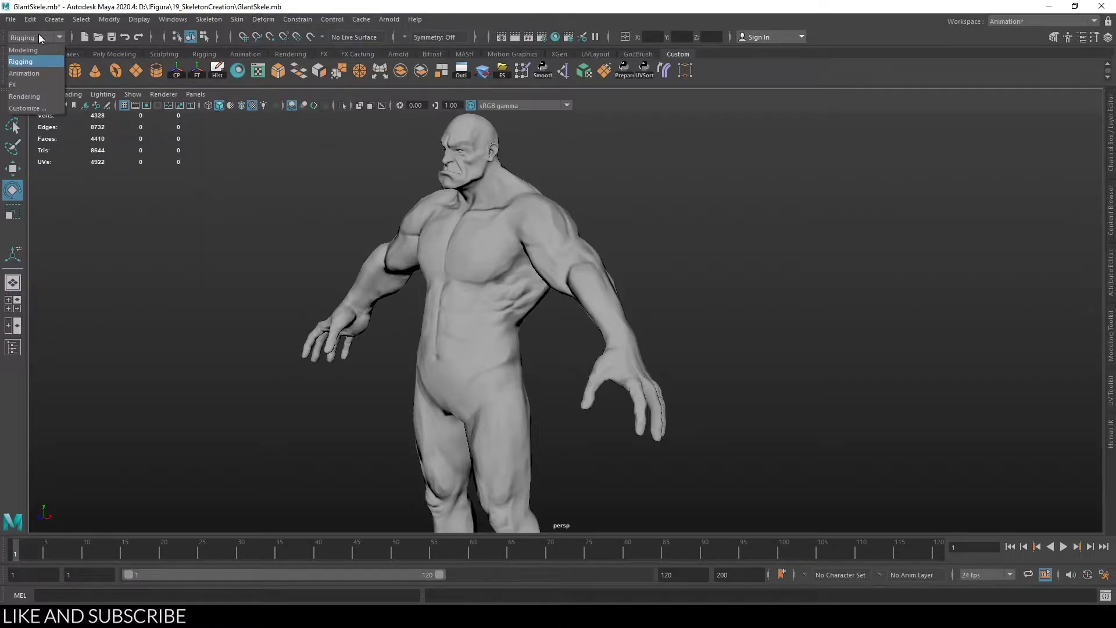
pyautogui.click(44, 37)
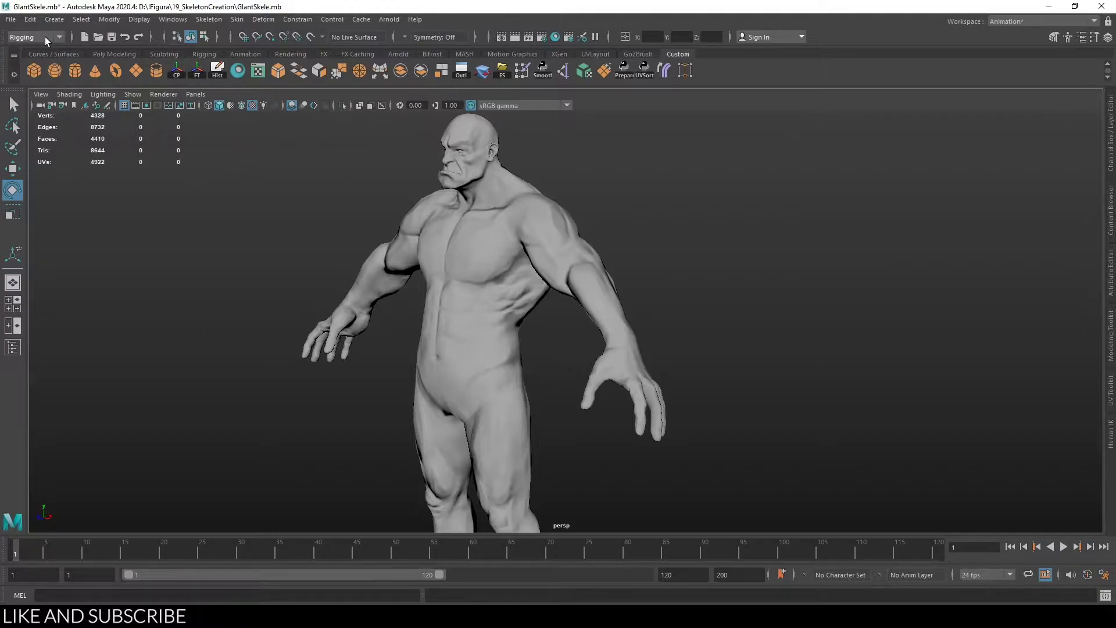
# Step: In wireframe display, create an IK handle from the left shoulder joint to the left wrist joint
pyautogui.click(213, 21)
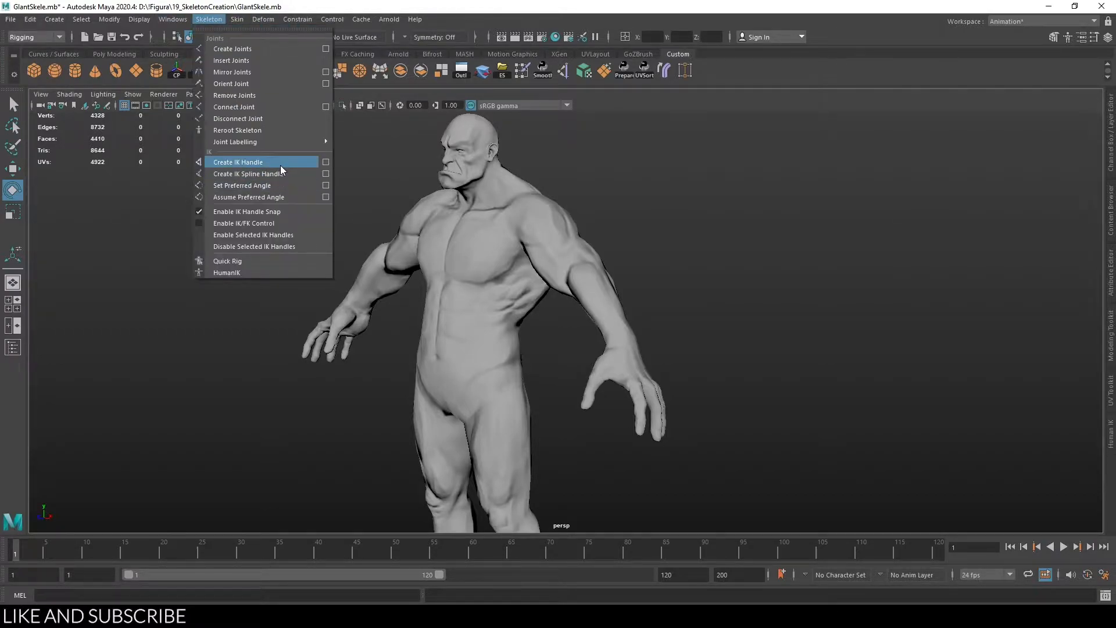
pyautogui.click(281, 165)
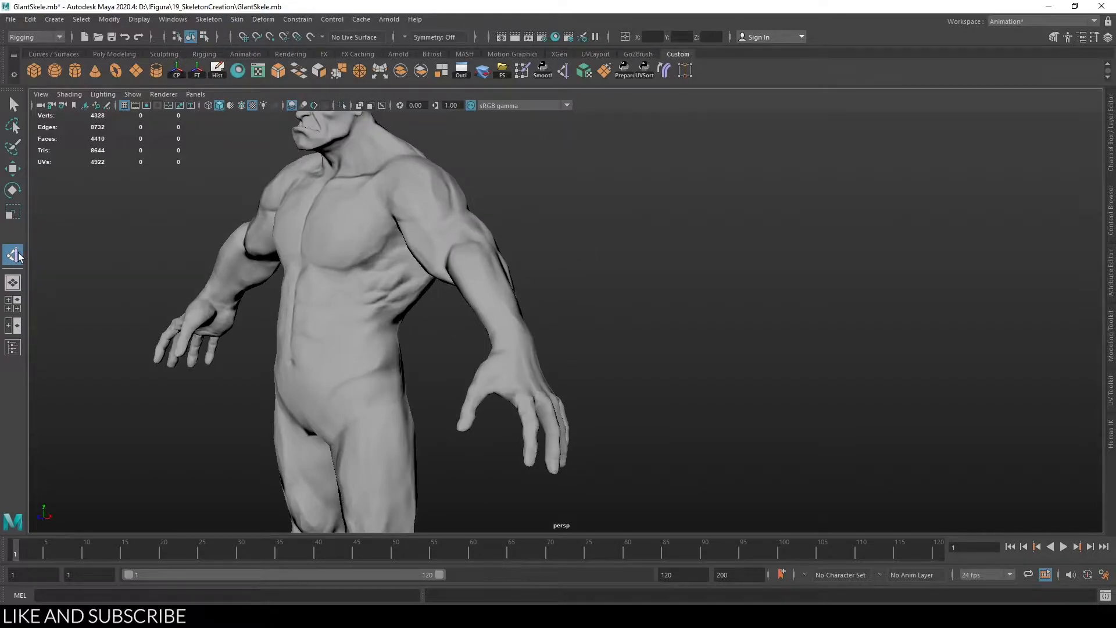
pyautogui.keyDown('alt'); pyautogui.moveTo(504, 215); pyautogui.dragTo(543, 210); pyautogui.keyUp('alt')
pyautogui.press('4')
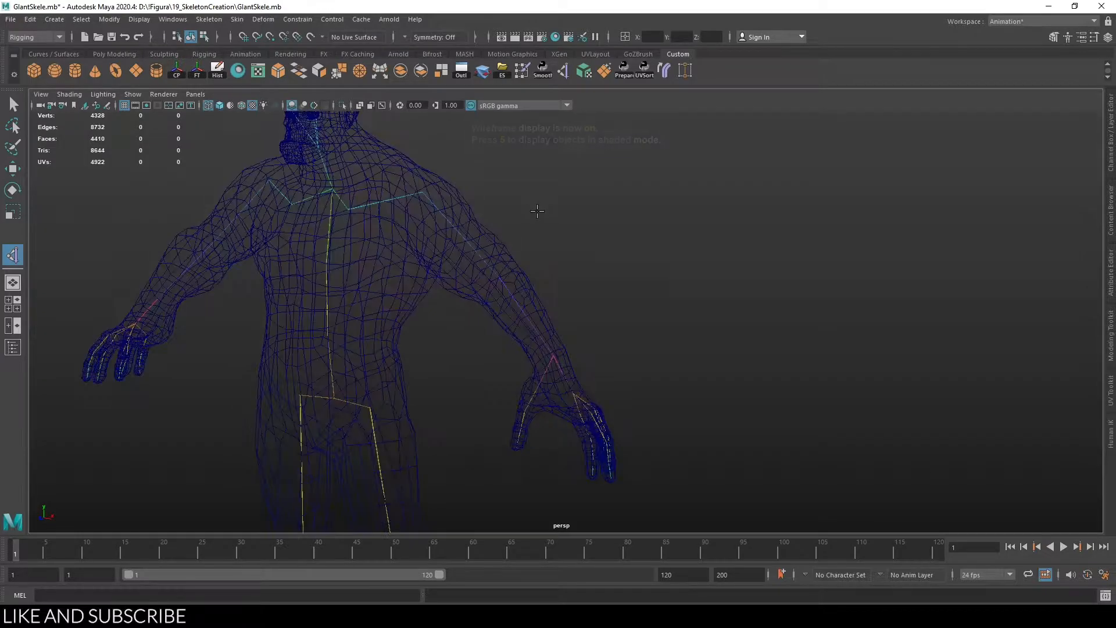
pyautogui.keyDown('alt'); pyautogui.moveTo(552, 193); pyautogui.dragTo(454, 200); pyautogui.keyUp('alt')
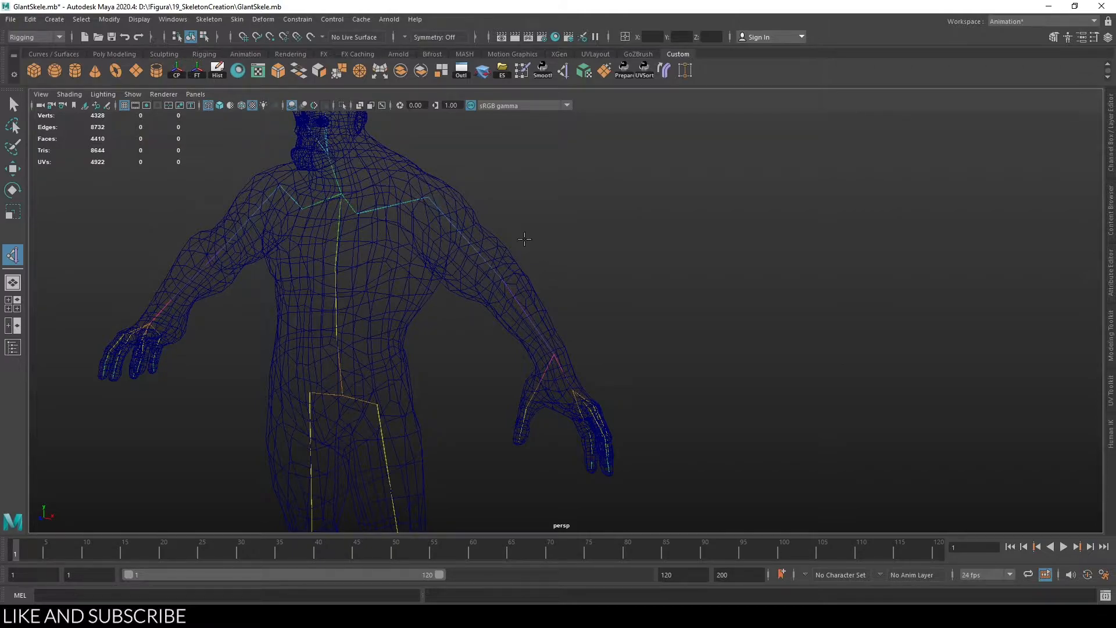
pyautogui.click(429, 198)
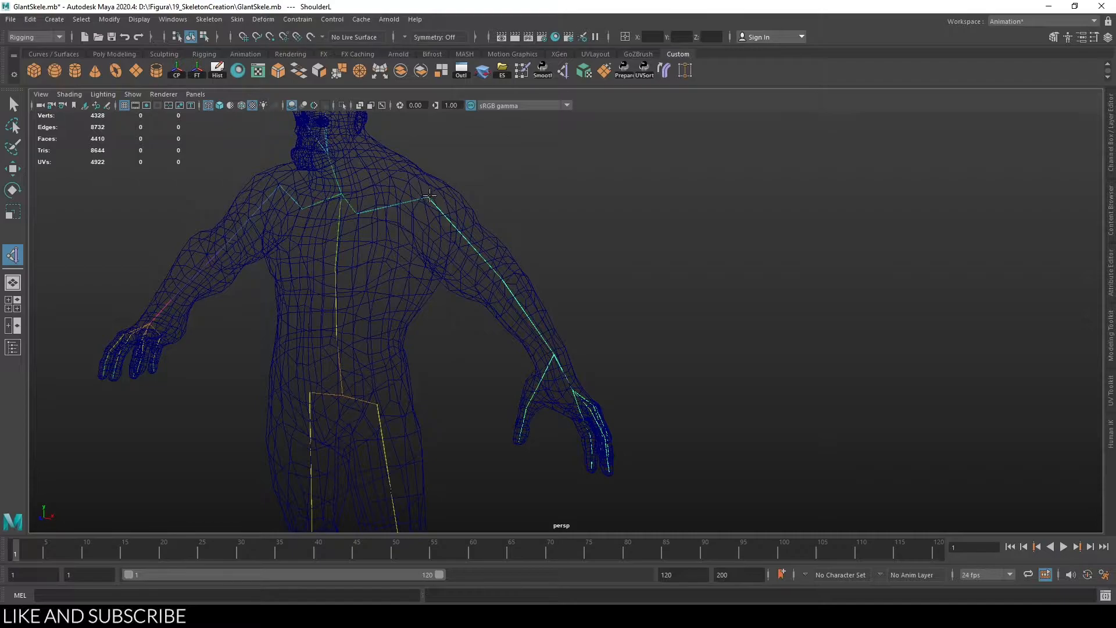
pyautogui.click(553, 352)
pyautogui.press('e')
# Step: In shaded display, move the IK handle at the left wrist to test how the arm bends
pyautogui.keyDown('alt'); pyautogui.moveTo(725, 291); pyautogui.dragTo(500, 227); pyautogui.keyUp('alt')
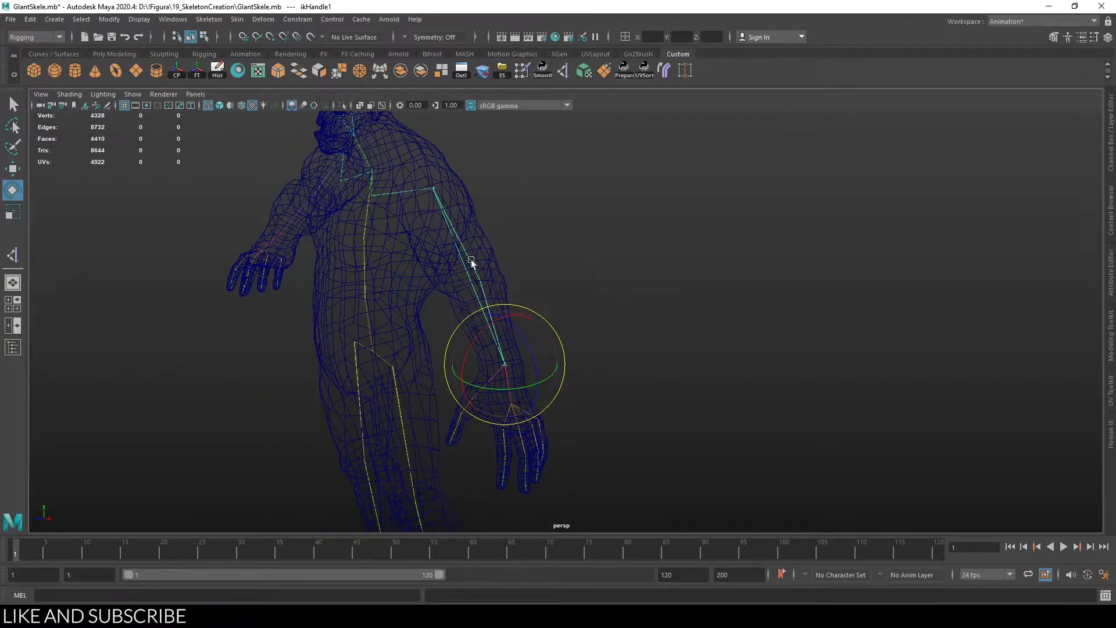
pyautogui.keyDown('alt'); pyautogui.moveTo(642, 282); pyautogui.dragTo(700, 411, button='right'); pyautogui.keyUp('alt')
pyautogui.keyDown('alt'); pyautogui.moveTo(700, 412); pyautogui.dragTo(485, 451); pyautogui.keyUp('alt')
pyautogui.click(459, 366)
pyautogui.keyDown('alt'); pyautogui.moveTo(459, 366); pyautogui.dragTo(673, 312); pyautogui.keyUp('alt')
pyautogui.press('w')
pyautogui.keyDown('alt'); pyautogui.moveTo(734, 326); pyautogui.dragTo(735, 291); pyautogui.keyUp('alt')
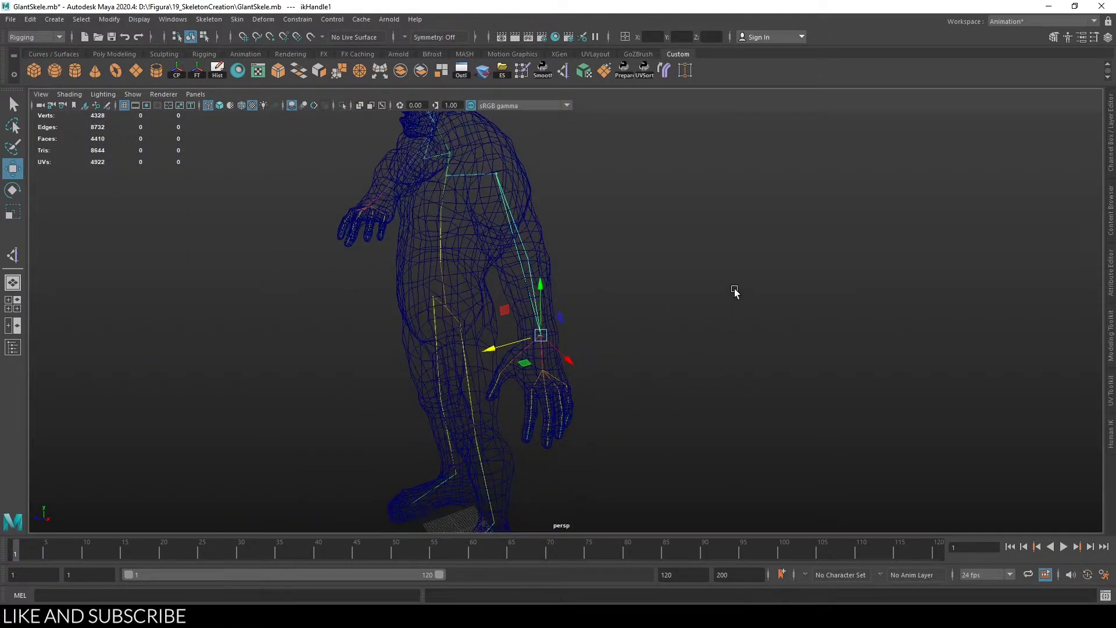
pyautogui.scroll(2, 735, 290)
pyautogui.scroll(-3, 633, 351)
pyautogui.press('5')
pyautogui.moveTo(519, 369)
pyautogui.mouseDown()
pyautogui.moveTo(507, 349)
pyautogui.moveTo(498, 367)
pyautogui.moveTo(510, 367)
pyautogui.moveTo(515, 332)
pyautogui.moveTo(509, 347)
pyautogui.moveTo(473, 356)
pyautogui.moveTo(494, 337)
pyautogui.moveTo(511, 344)
pyautogui.mouseUp()
pyautogui.keyDown('alt'); pyautogui.moveTo(608, 374); pyautogui.dragTo(525, 356); pyautogui.keyUp('alt')
# Step: Undo the test moves of the left wrist's IK handle and return to wireframe display
pyautogui.hotkey('ctrl', 'z')
pyautogui.hotkey('ctrl', 'z')
pyautogui.hotkey('ctrl', 'z')
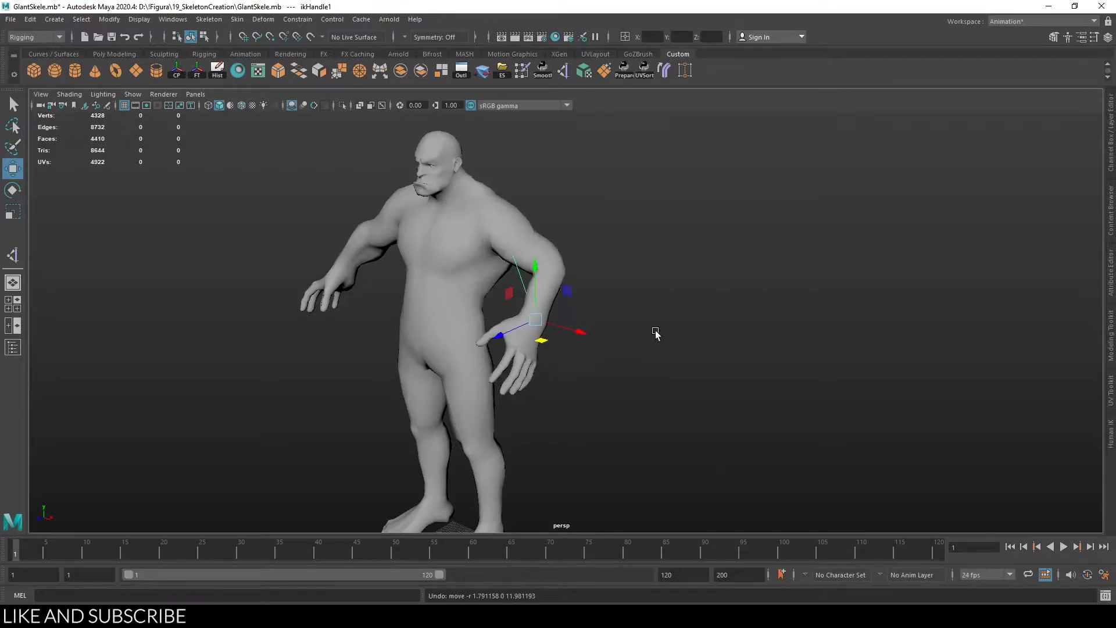
pyautogui.press('4')
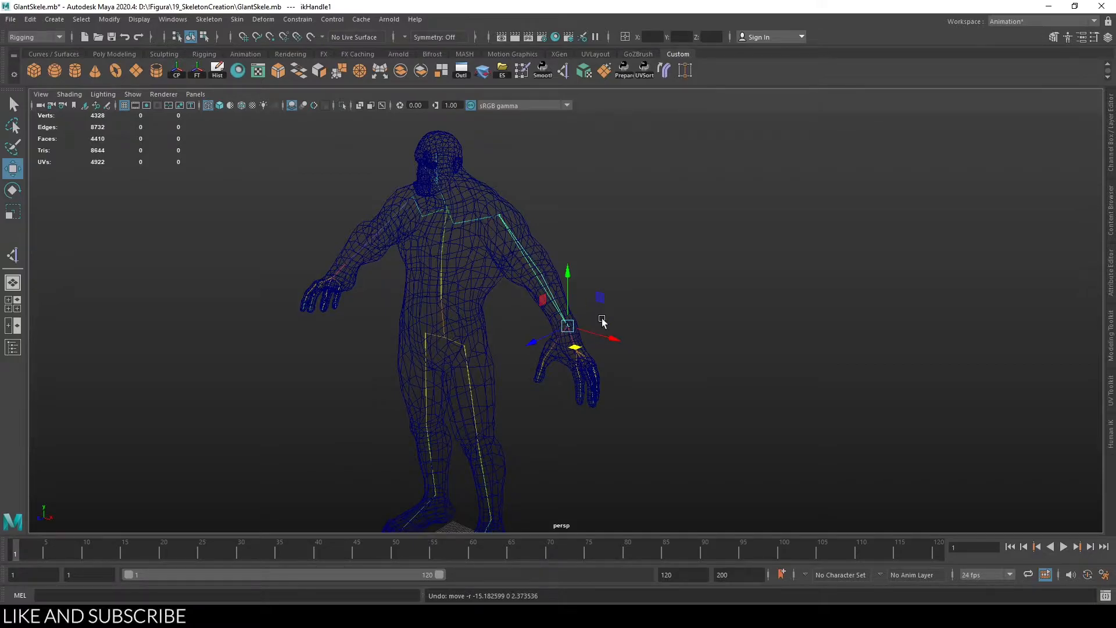
# Step: Open the Outliner and select ikHandle1 in it
pyautogui.scroll(5, 633, 314)
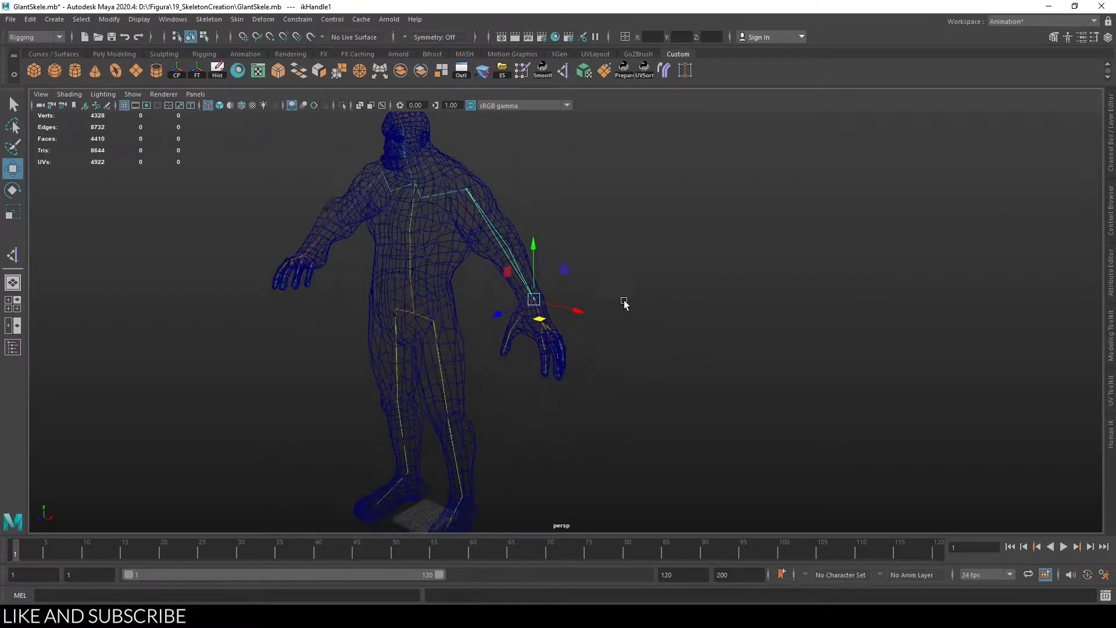
pyautogui.click(460, 70)
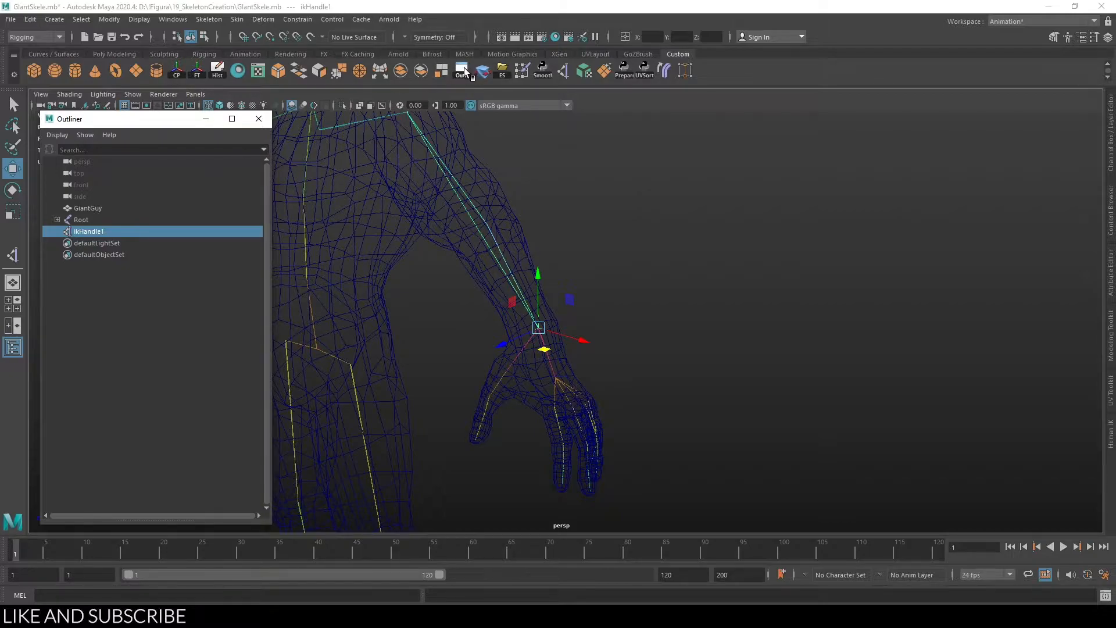
pyautogui.click(173, 20)
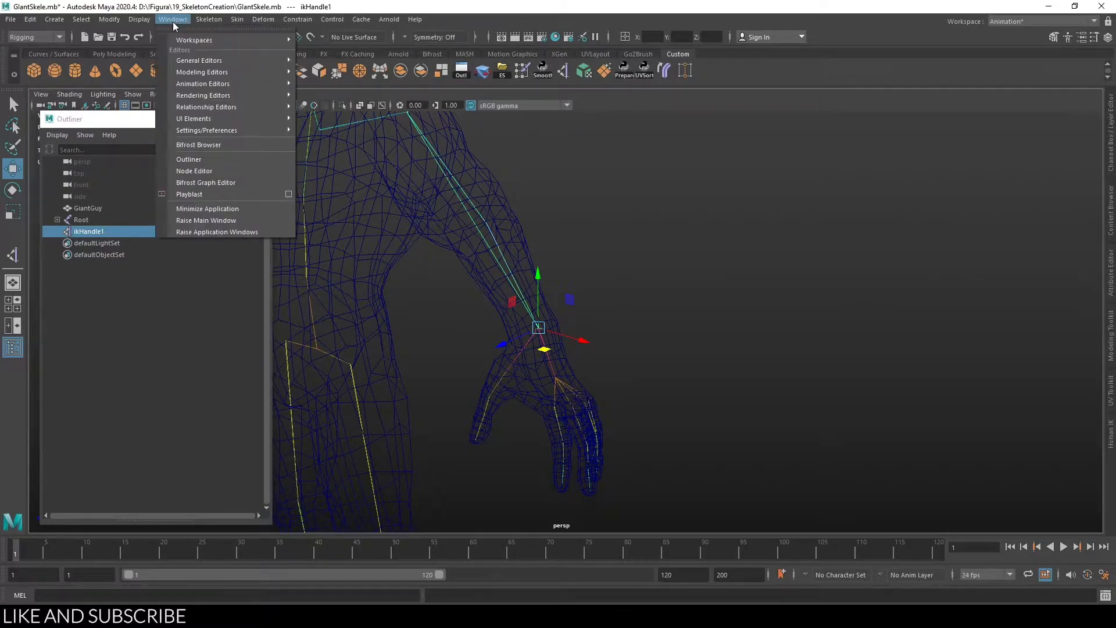
pyautogui.click(221, 160)
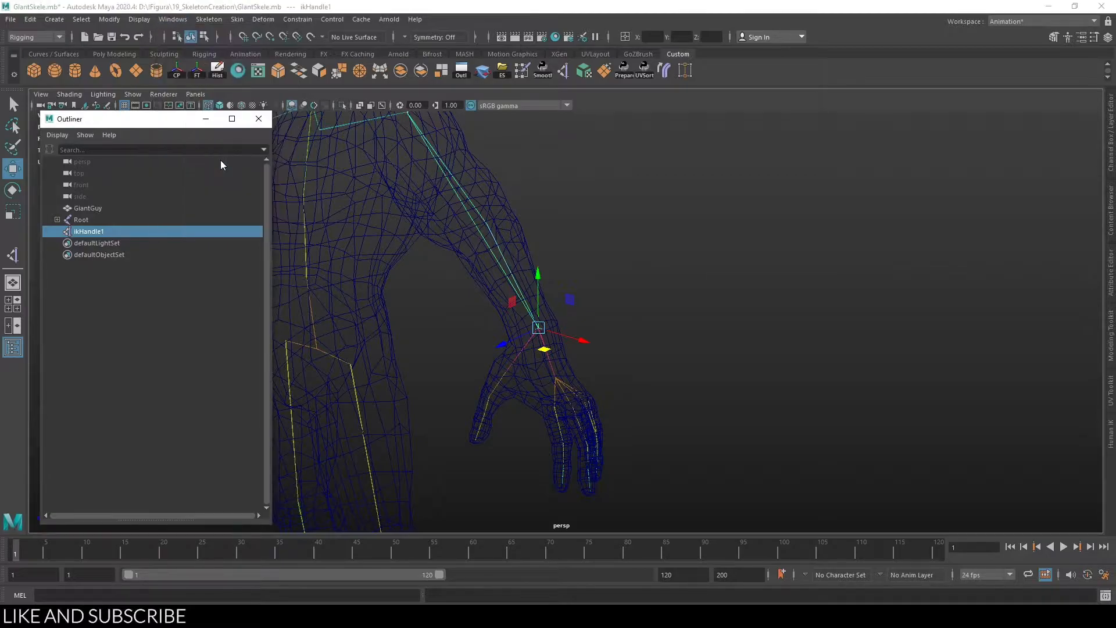
pyautogui.click(123, 223)
pyautogui.click(109, 234)
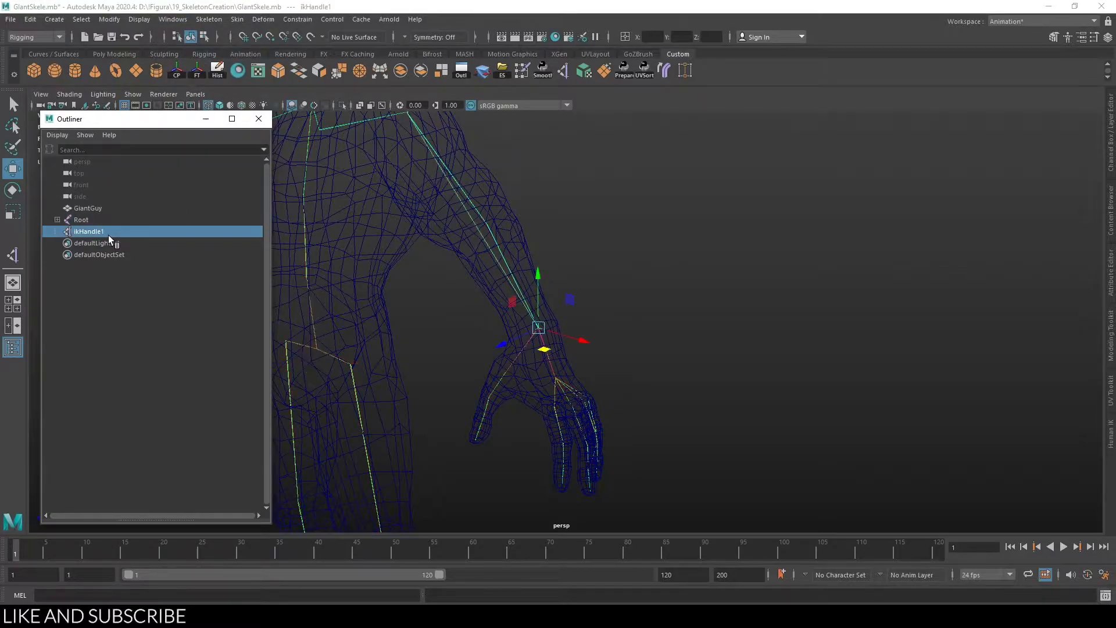
pyautogui.scroll(-3, 346, 250)
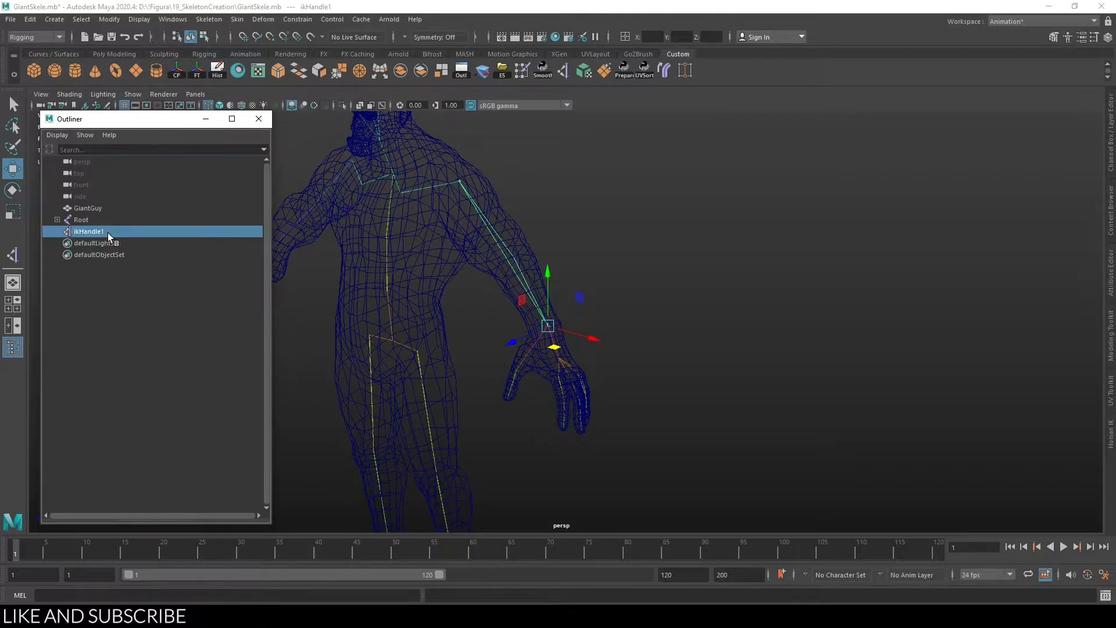
pyautogui.keyDown('alt'); pyautogui.moveTo(655, 280); pyautogui.dragTo(657, 289, button='middle'); pyautogui.keyUp('alt')
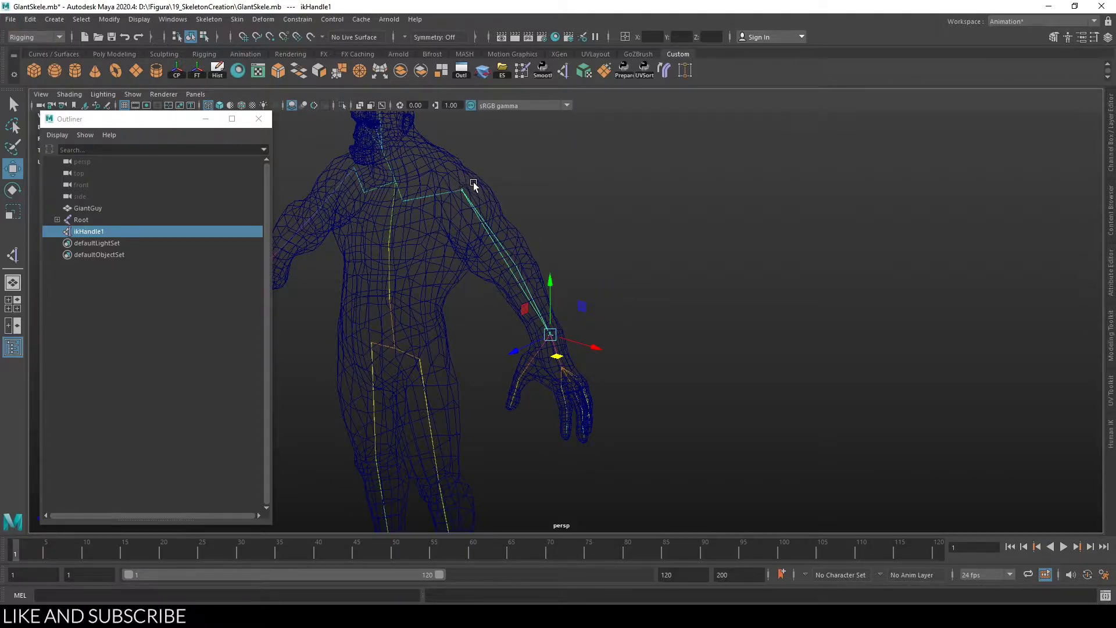
pyautogui.keyDown('alt'); pyautogui.moveTo(589, 284); pyautogui.dragTo(626, 281); pyautogui.keyUp('alt')
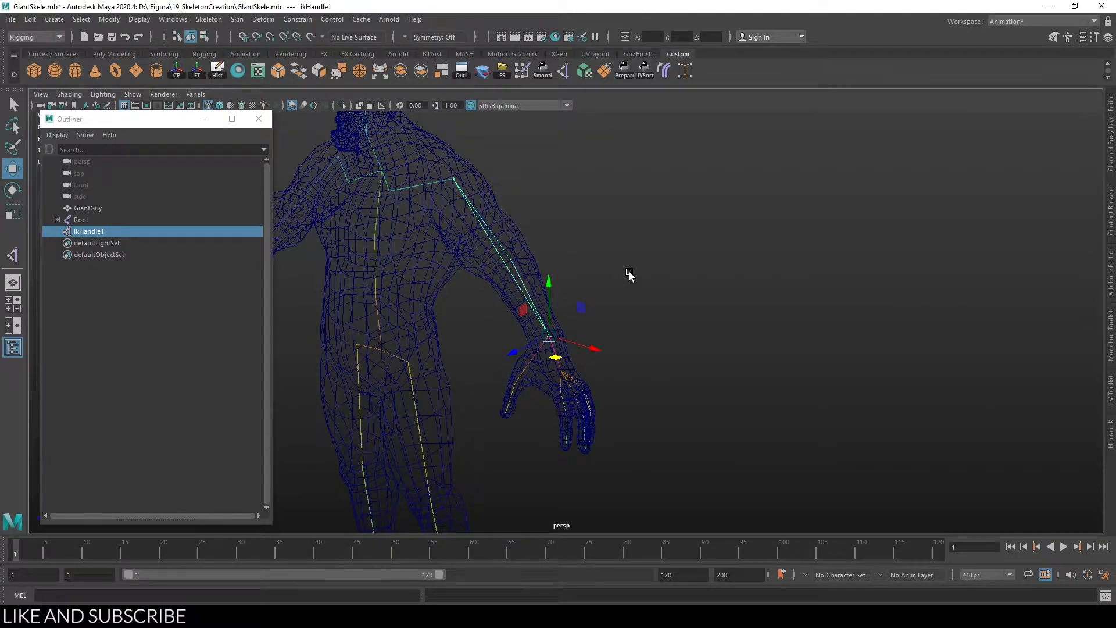
pyautogui.moveTo(634, 272)
pyautogui.keyDown('alt'); pyautogui.mouseDown()
pyautogui.moveTo(603, 269)
pyautogui.moveTo(616, 267)
pyautogui.mouseUp(); pyautogui.keyUp('alt')
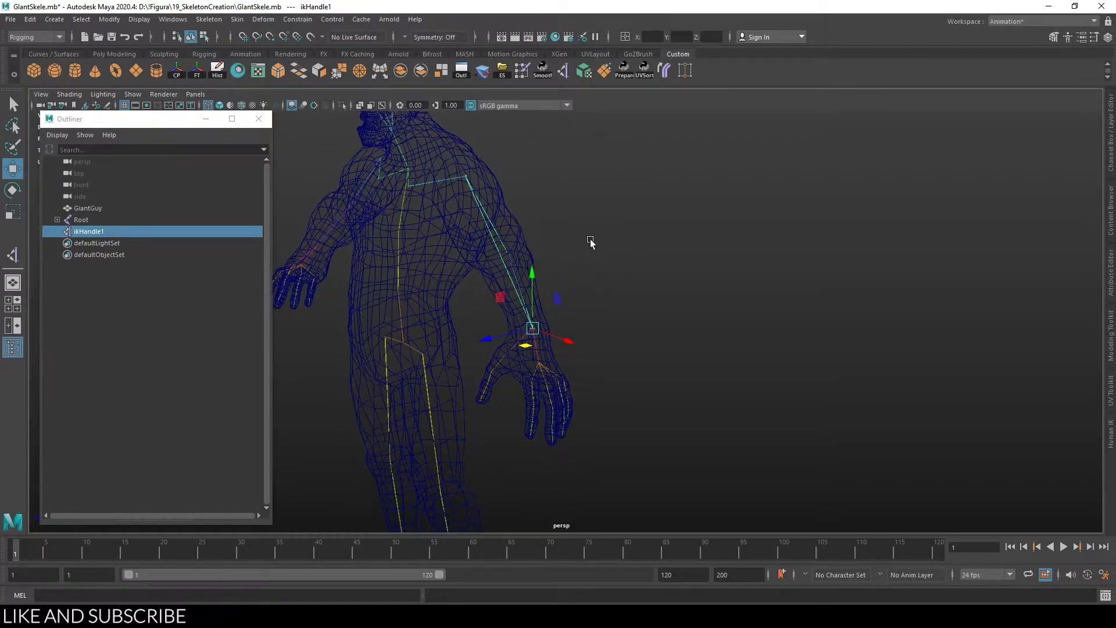
# Step: Rotate the left hip joint and the left knee joint to test posing the leg without IK
pyautogui.keyDown('alt'); pyautogui.moveTo(595, 247); pyautogui.dragTo(530, 343); pyautogui.keyUp('alt')
pyautogui.keyDown('alt'); pyautogui.moveTo(531, 343); pyautogui.dragTo(463, 394, button='right'); pyautogui.keyUp('alt')
pyautogui.click(452, 385)
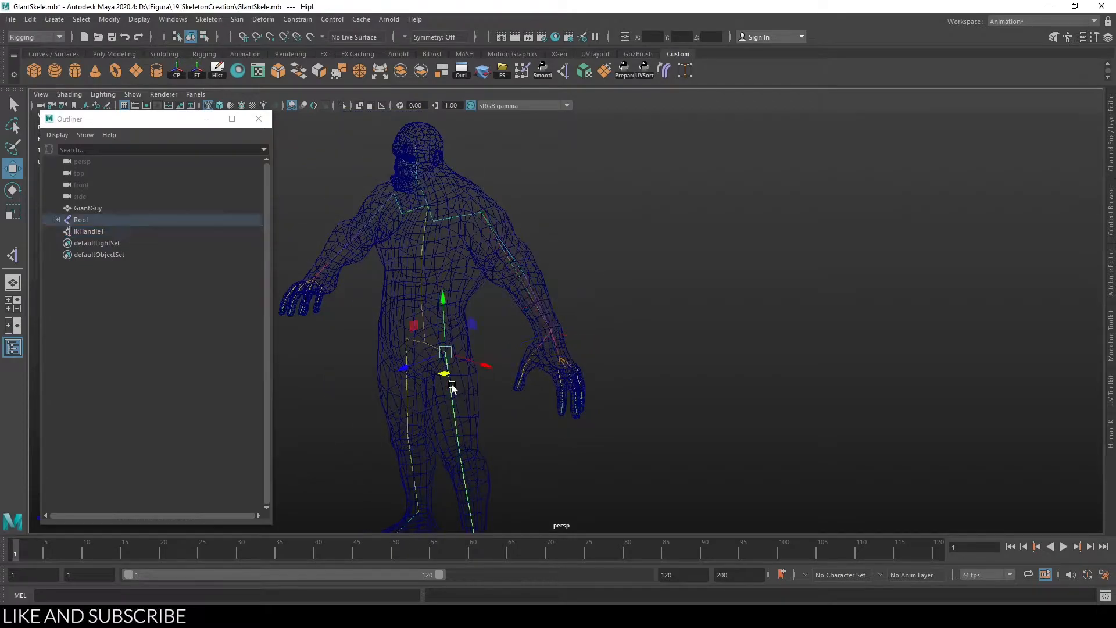
pyautogui.press('e')
pyautogui.moveTo(411, 333); pyautogui.dragTo(435, 317)
pyautogui.keyDown('alt'); pyautogui.moveTo(516, 434); pyautogui.dragTo(556, 317, button='middle'); pyautogui.keyUp('alt')
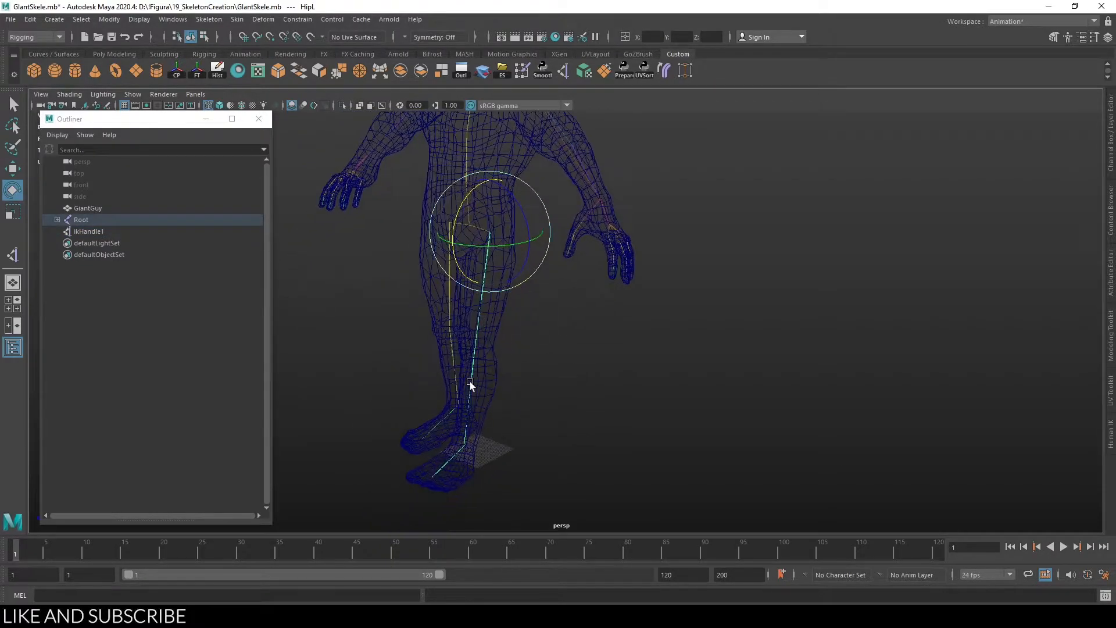
pyautogui.click(472, 371)
pyautogui.moveTo(445, 327); pyautogui.dragTo(441, 371)
# Step: Undo the test rotations of the left leg joints, restoring the selection of ikHandle1
pyautogui.hotkey('ctrl', 'z')
pyautogui.hotkey('ctrl', 'z')
pyautogui.hotkey('ctrl', 'z')
# Step: Move ikHandle1 horizontally toward the body to bend the left arm at the elbow
pyautogui.keyDown('alt'); pyautogui.moveTo(695, 250); pyautogui.dragTo(705, 348, button='middle'); pyautogui.keyUp('alt')
pyautogui.keyDown('alt'); pyautogui.moveTo(705, 347); pyautogui.dragTo(705, 385, button='right'); pyautogui.keyUp('alt')
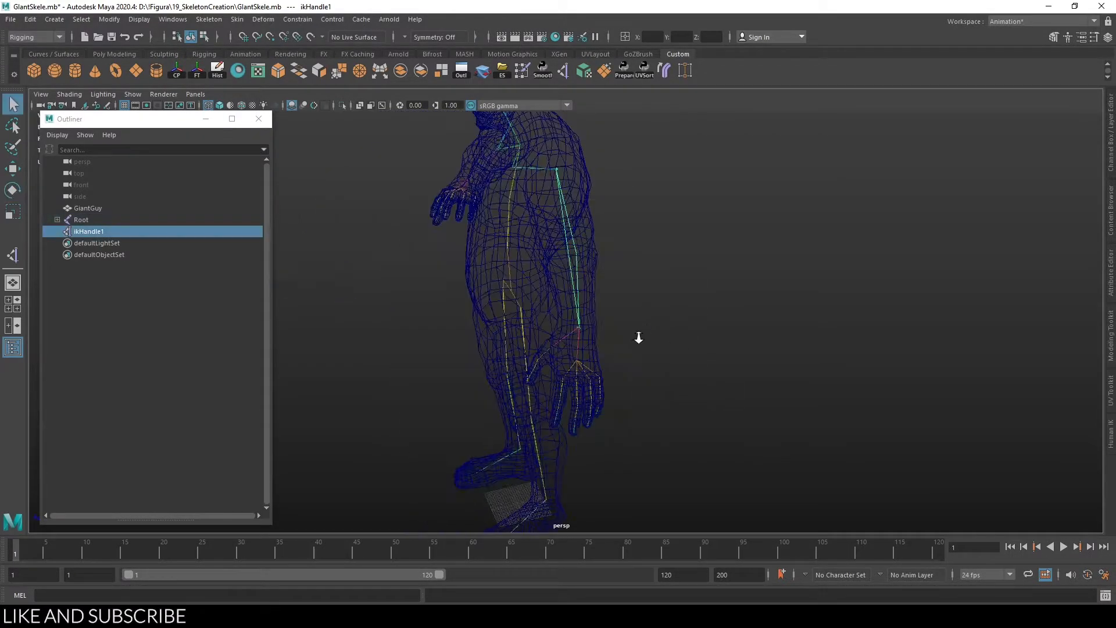
pyautogui.keyDown('alt'); pyautogui.moveTo(638, 337); pyautogui.dragTo(703, 333); pyautogui.keyUp('alt')
pyautogui.press('w')
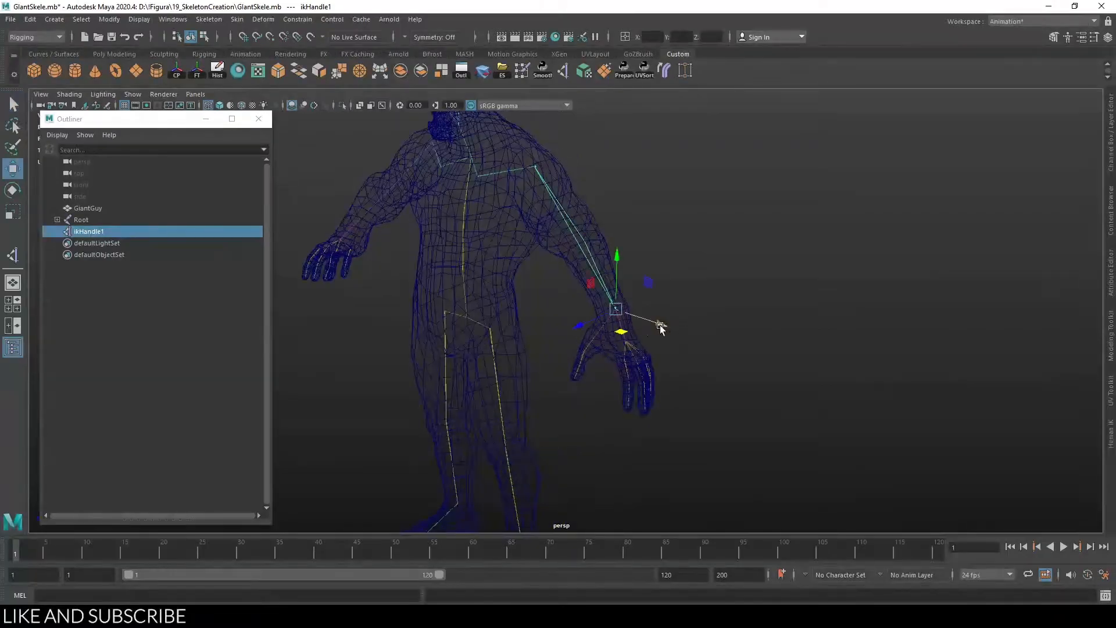
pyautogui.moveTo(623, 333); pyautogui.dragTo(599, 335)
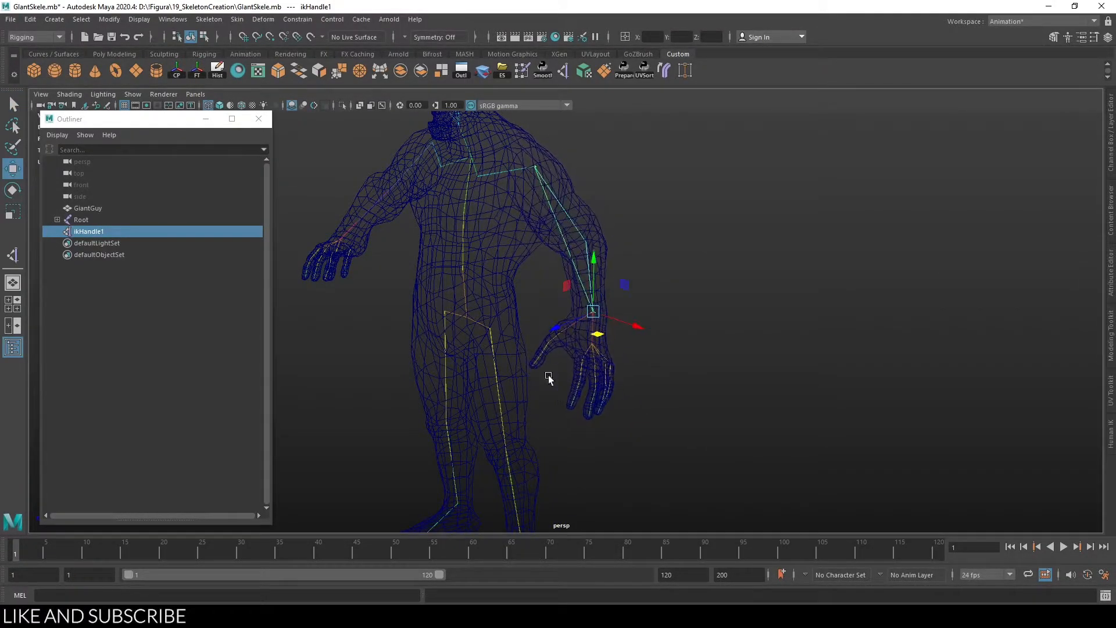
pyautogui.scroll(-5, 647, 379)
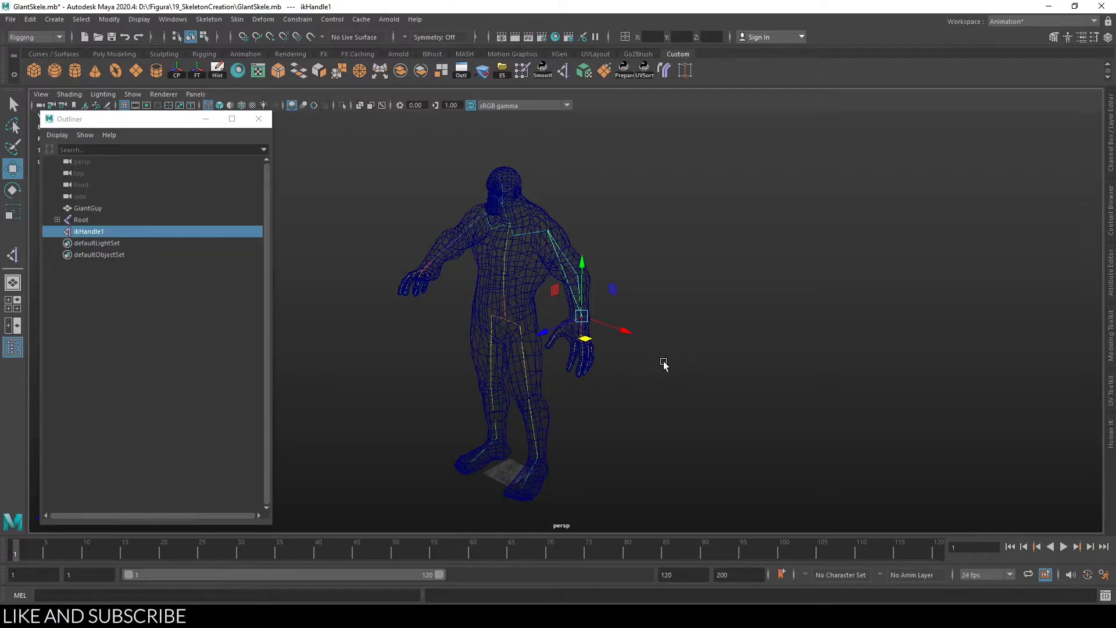
pyautogui.scroll(5, 662, 360)
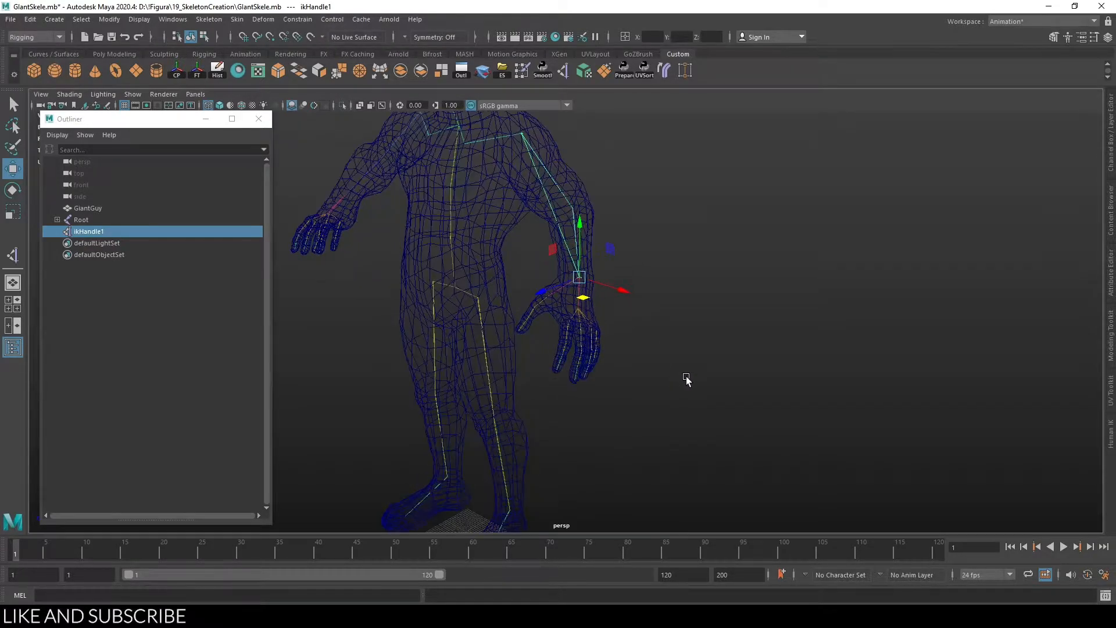
# Step: Check the left arm's IK pose in shaded and textured display, returning the model to wireframe
pyautogui.keyDown('alt'); pyautogui.moveTo(672, 316); pyautogui.dragTo(675, 271); pyautogui.keyUp('alt')
pyautogui.press('5')
pyautogui.scroll(2, 681, 365)
pyautogui.press('4')
pyautogui.press('5')
pyautogui.press('6')
pyautogui.scroll(-1, 688, 337)
pyautogui.press('4')
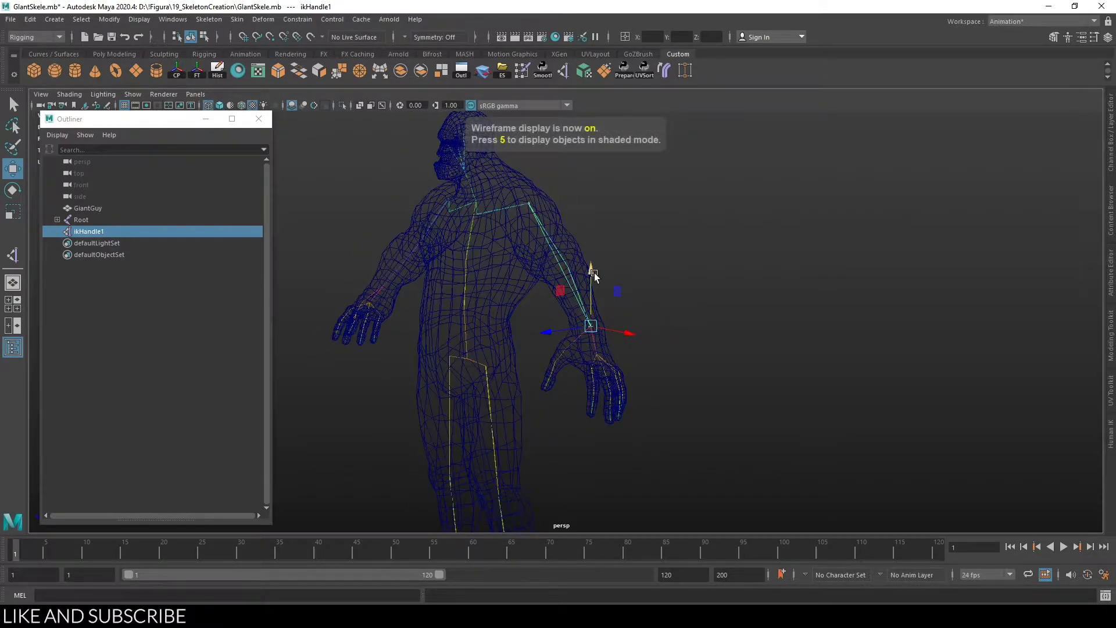
# Step: Rename ikHandle1 to IKArmLeft in the Outliner
pyautogui.click(113, 232)
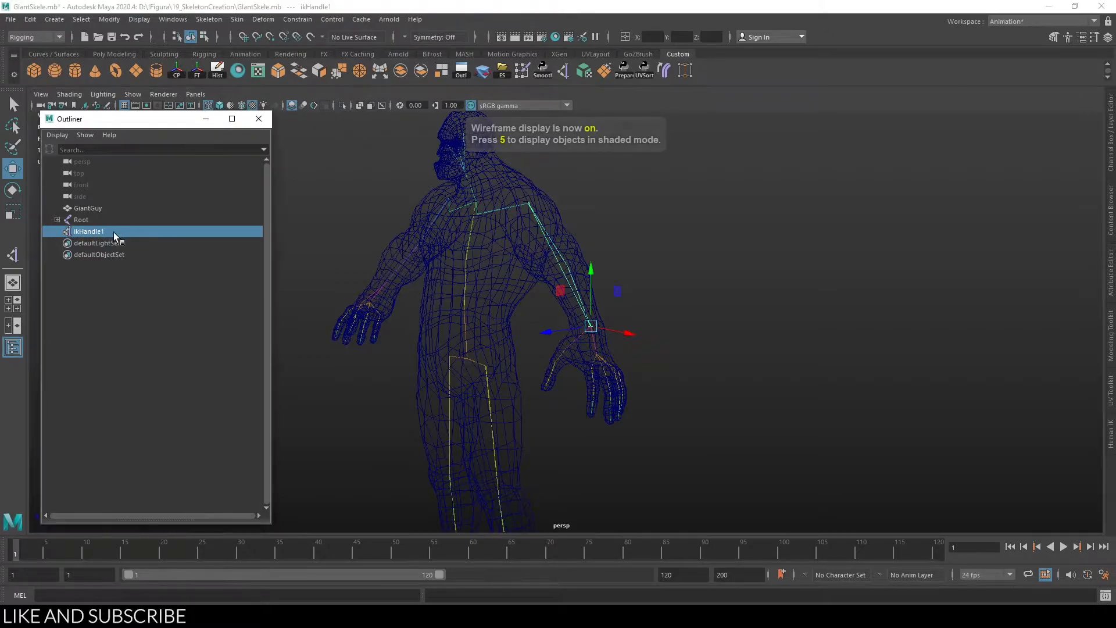
pyautogui.doubleClick(114, 232)
pyautogui.write('IK')
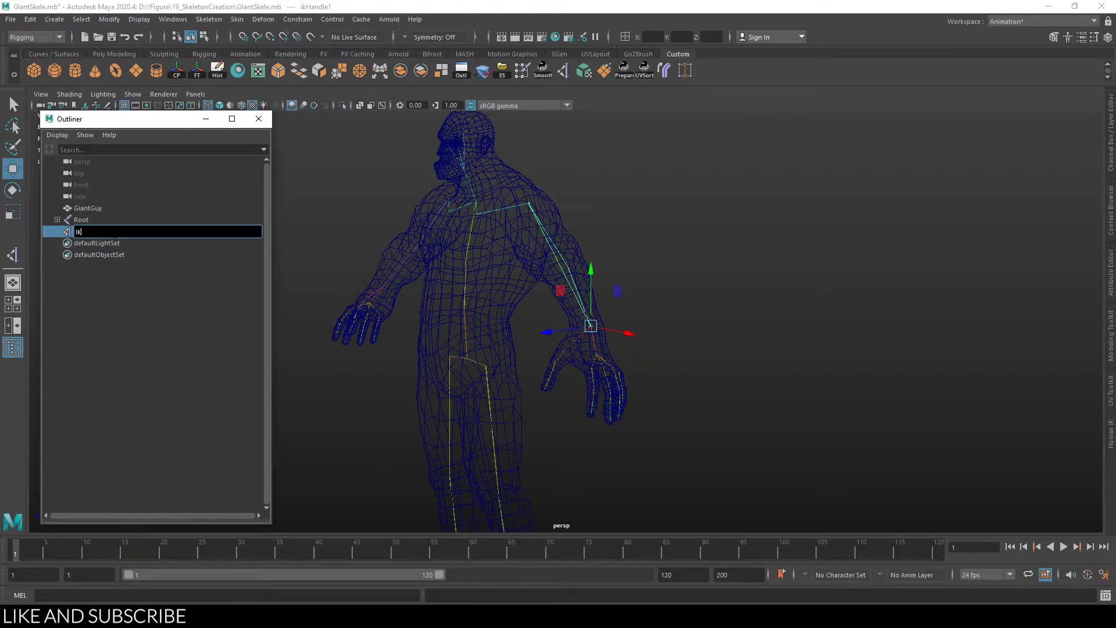
pyautogui.write('ArmLeft')
pyautogui.press('Return')
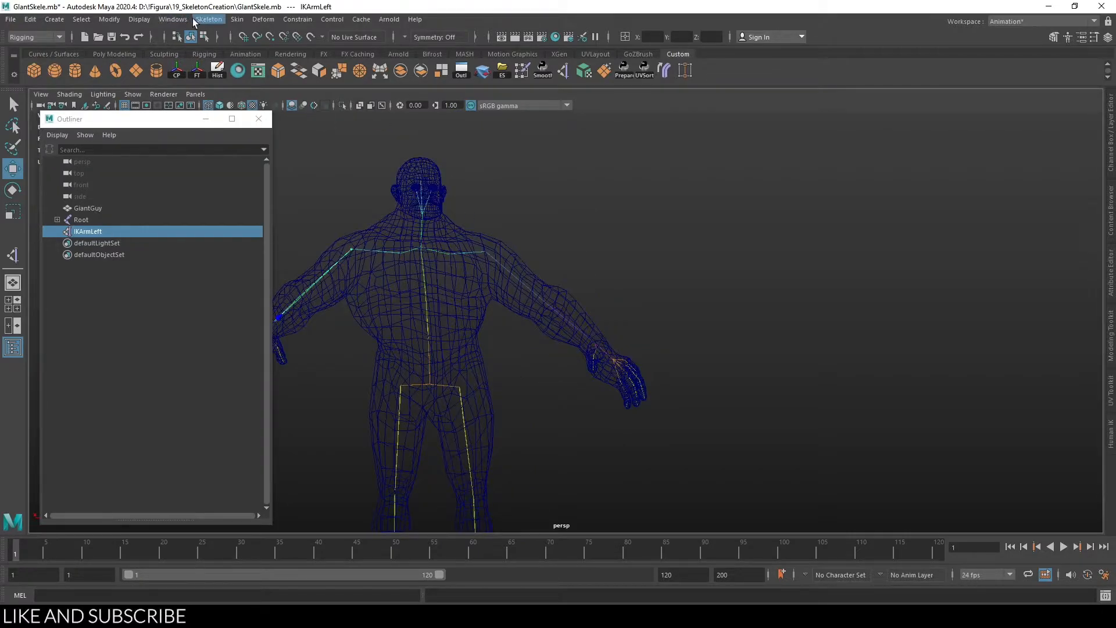
# Step: Create an IK handle running from the right shoulder joint to the right wrist joint
pyautogui.click(194, 21)
pyautogui.click(233, 45)
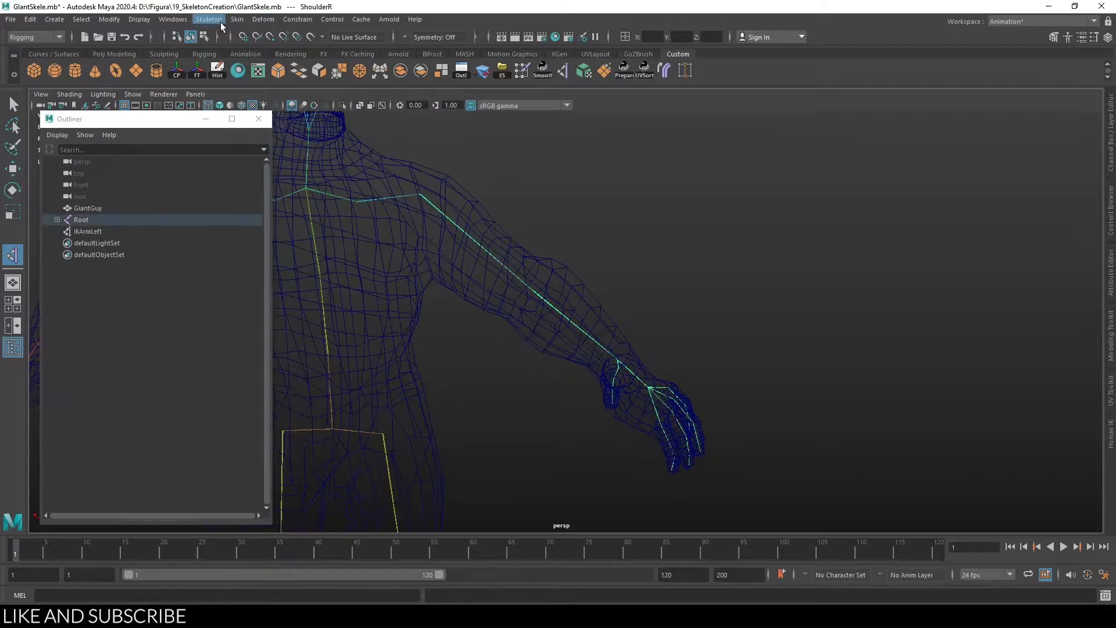
pyautogui.click(209, 20)
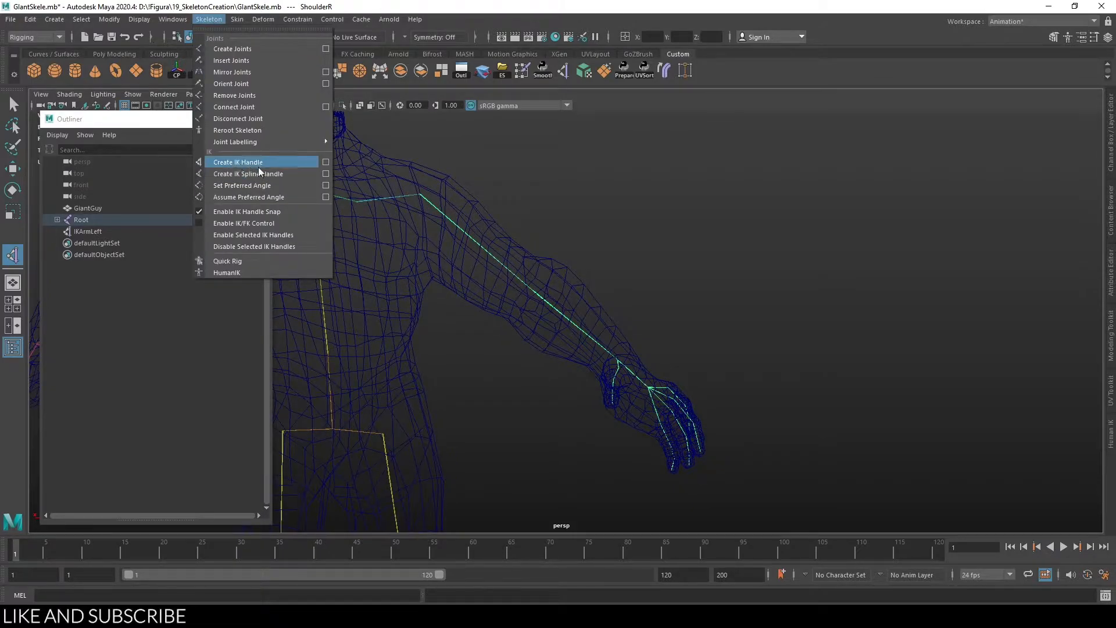
pyautogui.keyDown('alt'); pyautogui.moveTo(723, 217); pyautogui.dragTo(689, 212, button='right'); pyautogui.keyUp('alt')
pyautogui.keyDown('alt'); pyautogui.moveTo(690, 212); pyautogui.dragTo(509, 320); pyautogui.keyUp('alt')
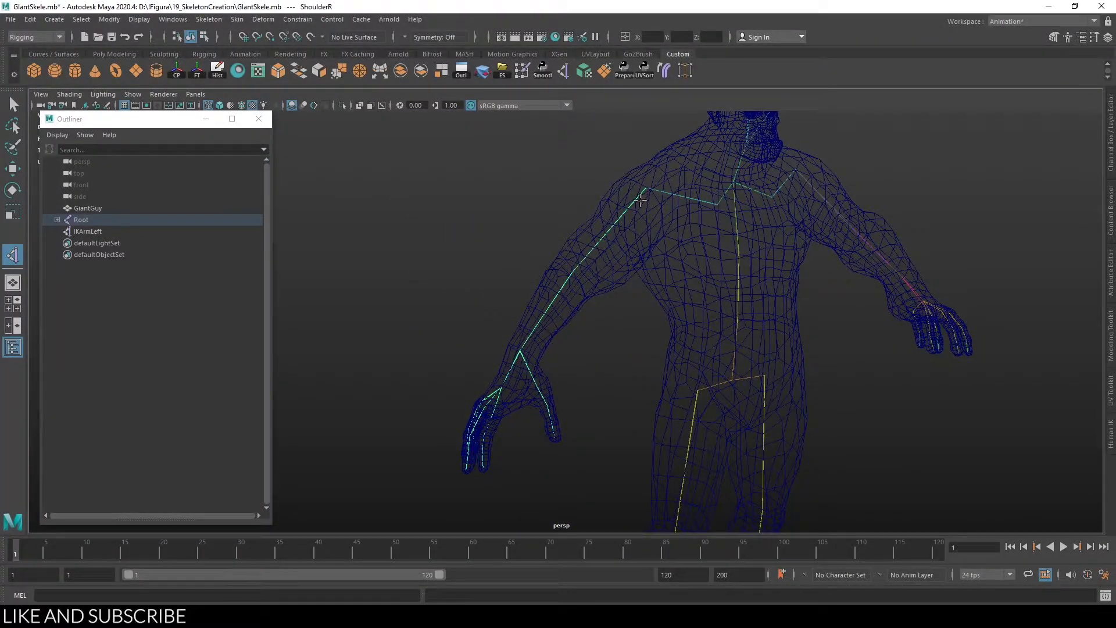
pyautogui.click(519, 351)
# Step: Test the right arm's new IK handle by moving it, and undo the move
pyautogui.press('w')
pyautogui.moveTo(577, 361); pyautogui.dragTo(607, 362, button='middle')
pyautogui.hotkey('ctrl', 'z')
# Step: Rename the right arm's IK handle to IKArmRight in the Outliner
pyautogui.click(109, 232)
pyautogui.click(110, 242)
pyautogui.doubleClick(110, 243)
pyautogui.write('IKArmLeft')
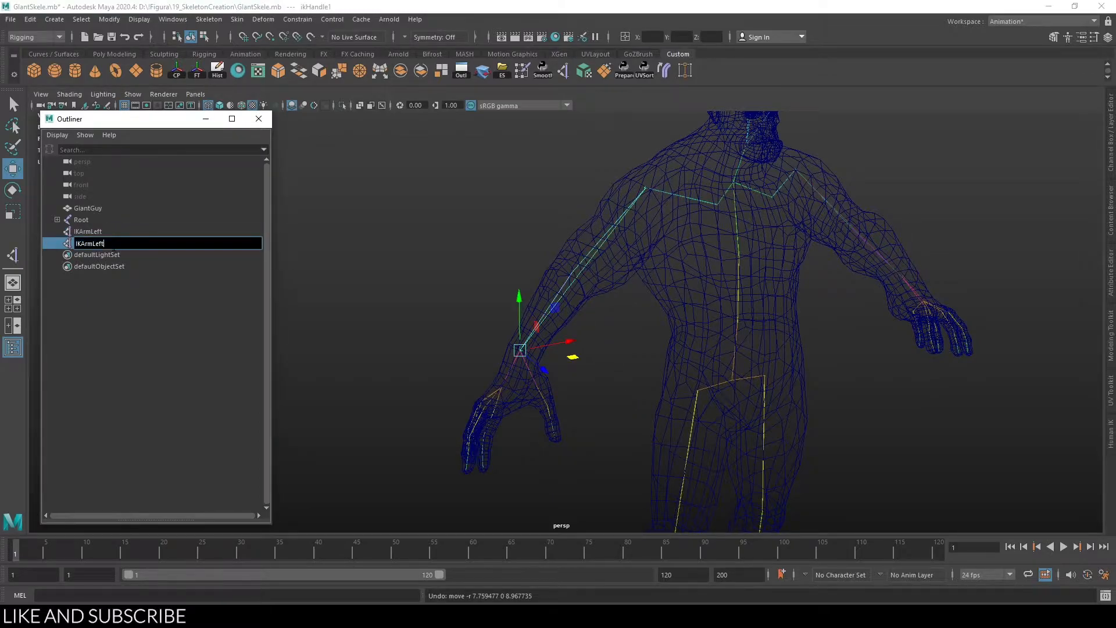
pyautogui.write('Right')
pyautogui.press('Return')
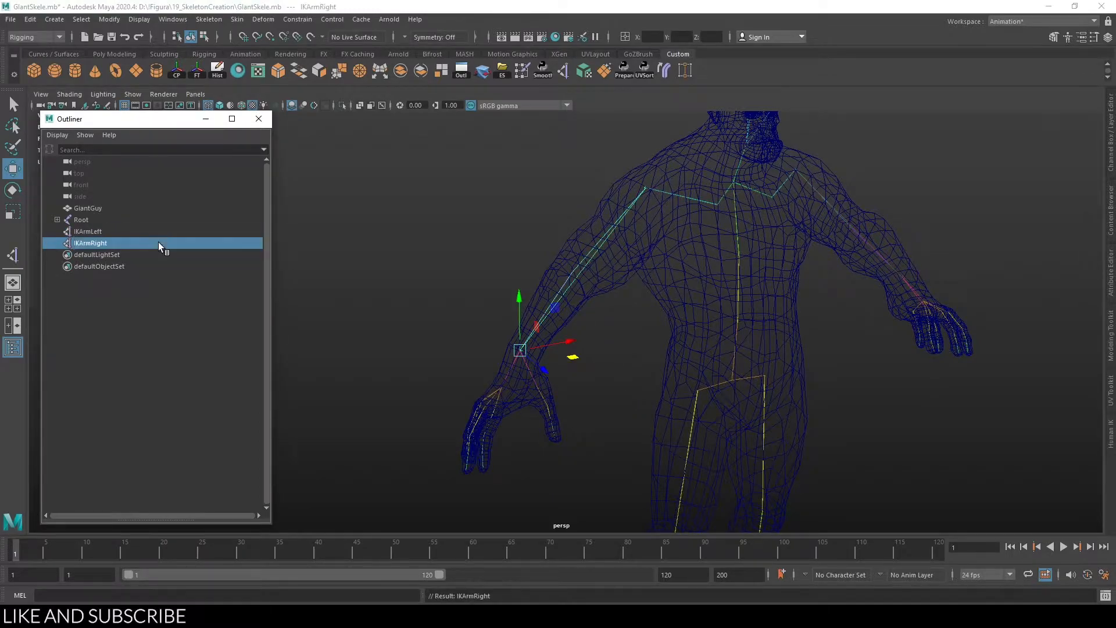
# Step: Examine the arm IK handles in the scene, focusing on IKArmRight at the right wrist from several angles
pyautogui.press('a')
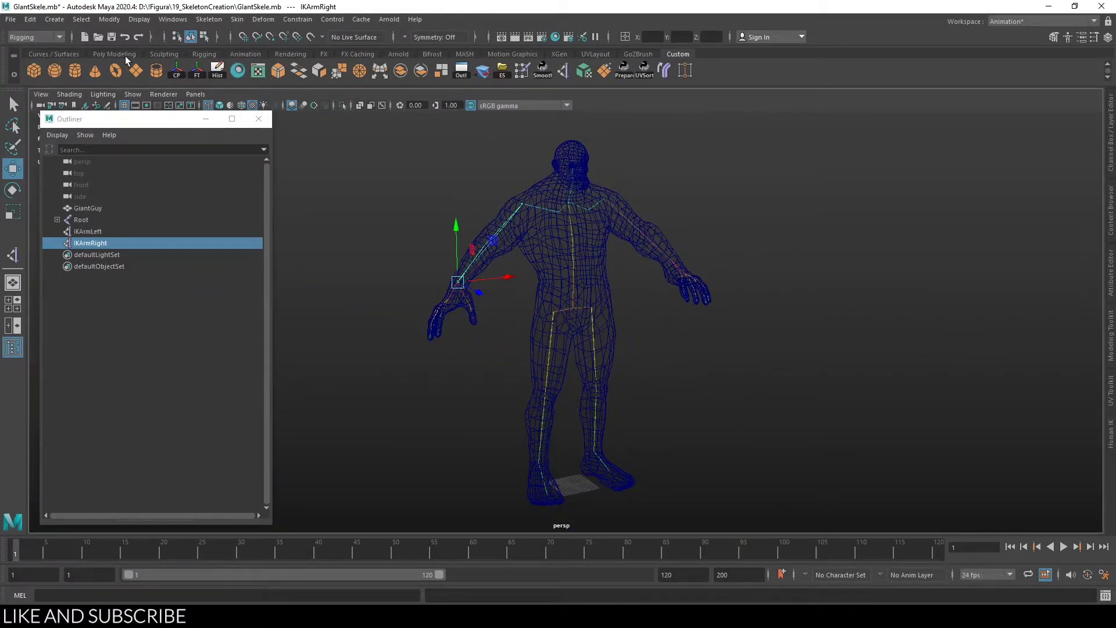
pyautogui.press('F2')
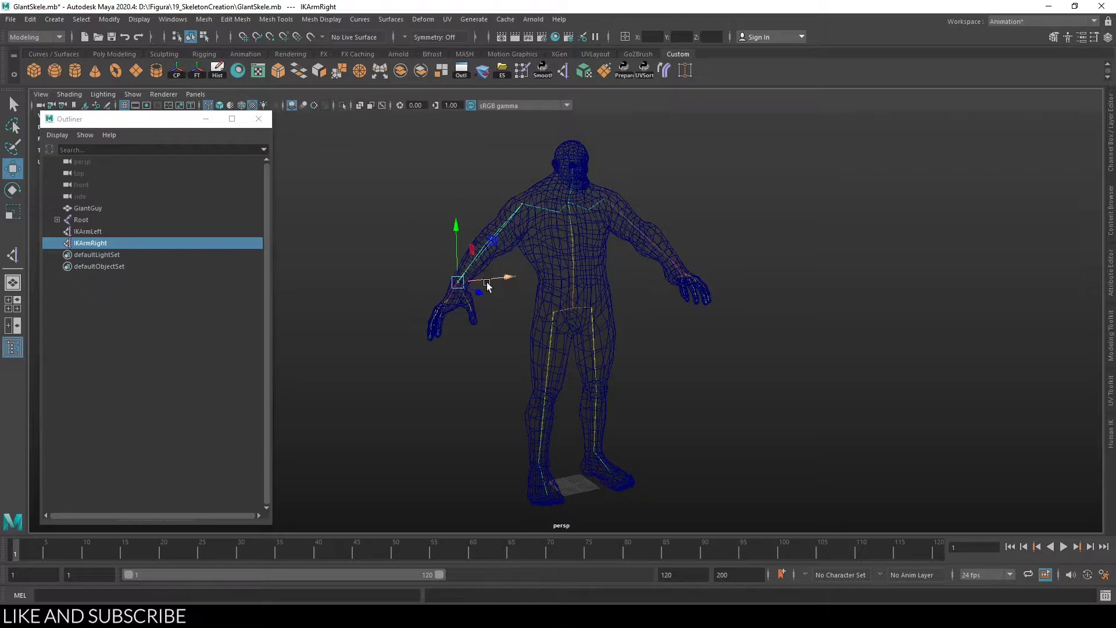
pyautogui.keyDown('alt'); pyautogui.moveTo(364, 248); pyautogui.dragTo(619, 432, button='right'); pyautogui.keyUp('alt')
pyautogui.keyDown('alt'); pyautogui.moveTo(466, 289); pyautogui.dragTo(665, 315, button='middle'); pyautogui.keyUp('alt')
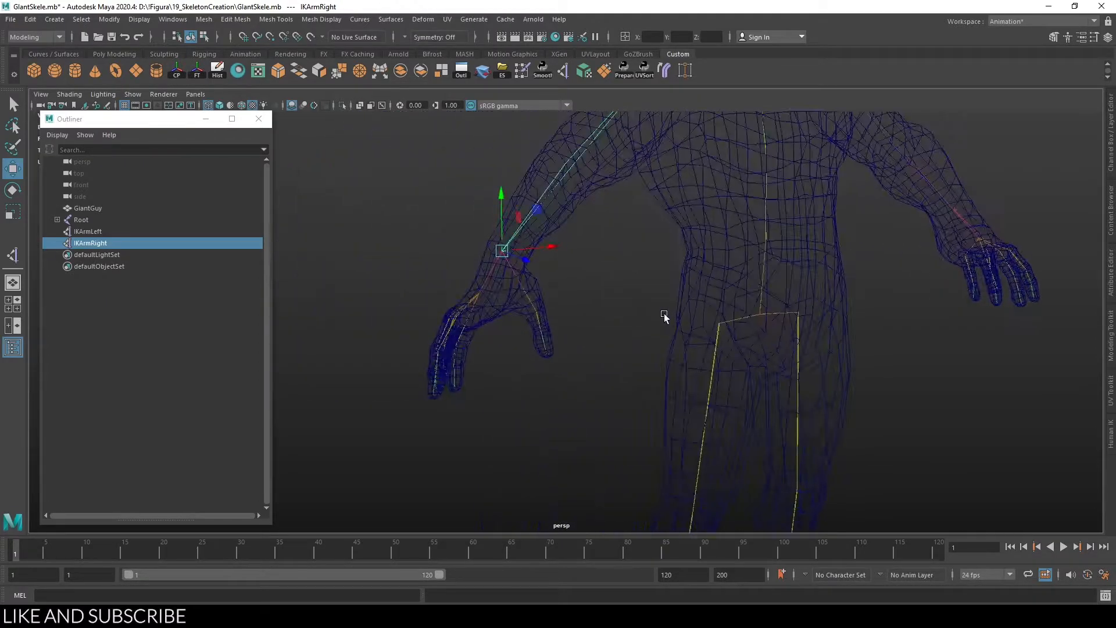
pyautogui.keyDown('alt'); pyautogui.moveTo(401, 191); pyautogui.dragTo(521, 233, button='right'); pyautogui.keyUp('alt')
pyautogui.click(361, 248)
pyautogui.click(100, 231)
pyautogui.click(130, 243)
pyautogui.keyDown('alt'); pyautogui.moveTo(581, 253); pyautogui.dragTo(634, 321, button='middle'); pyautogui.keyUp('alt')
pyautogui.keyDown('alt'); pyautogui.moveTo(542, 285); pyautogui.dragTo(573, 299, button='right'); pyautogui.keyUp('alt')
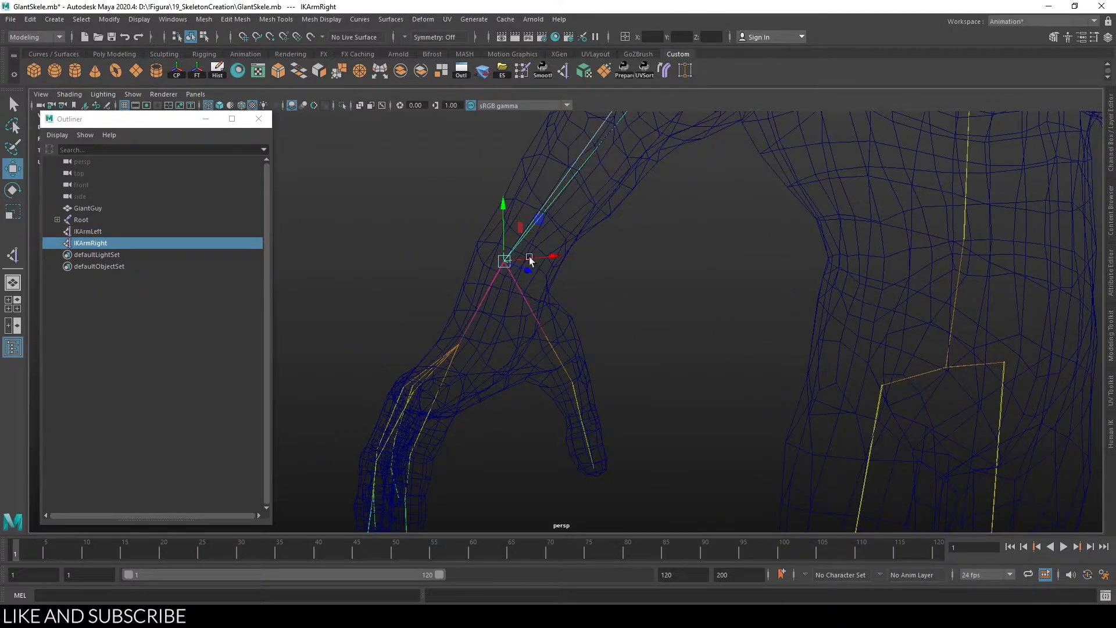
pyautogui.keyDown('alt'); pyautogui.moveTo(667, 329); pyautogui.dragTo(607, 294, button='right'); pyautogui.keyUp('alt')
pyautogui.keyDown('alt'); pyautogui.moveTo(623, 319); pyautogui.dragTo(660, 279); pyautogui.keyUp('alt')
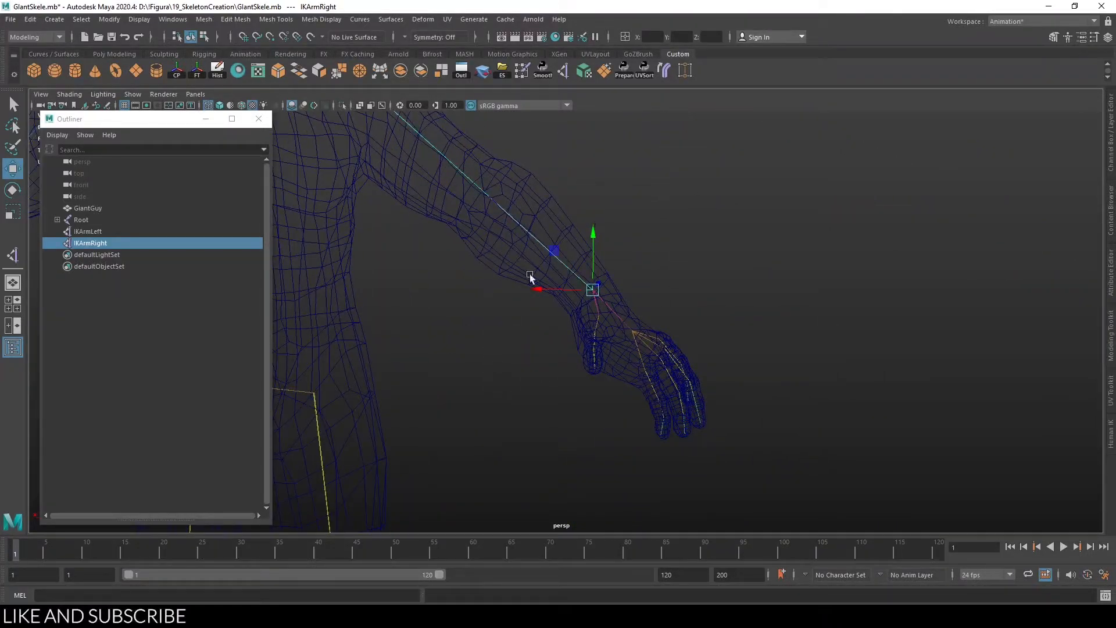
pyautogui.keyDown('alt'); pyautogui.moveTo(759, 254); pyautogui.dragTo(322, 254); pyautogui.keyUp('alt')
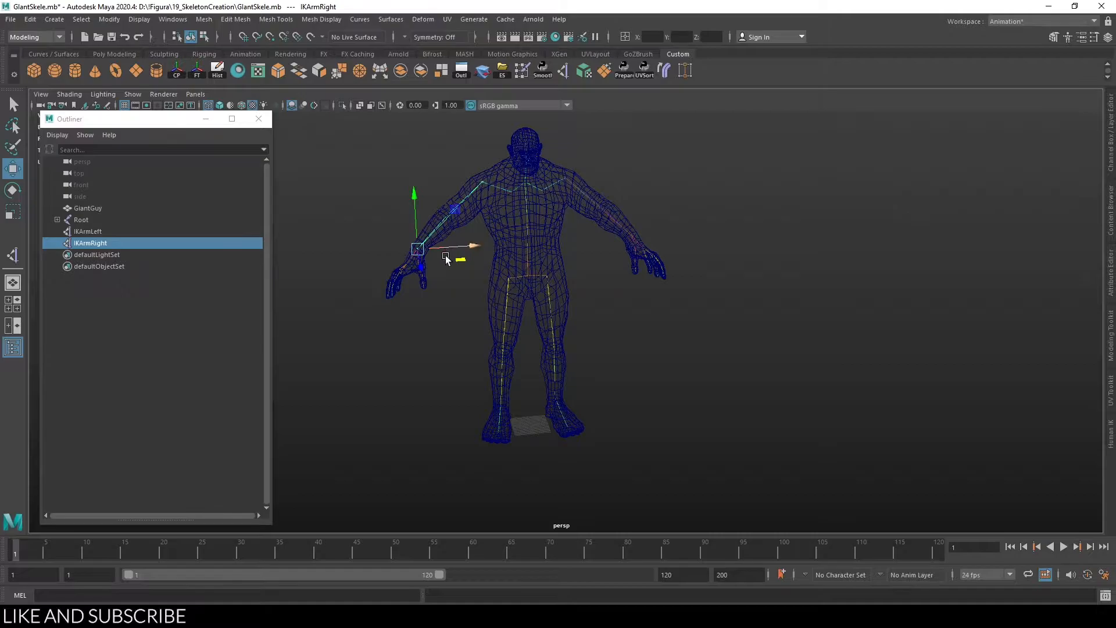
# Step: Create a NURBS circle at the origin between the character's feet
pyautogui.click(58, 22)
pyautogui.click(18, 41)
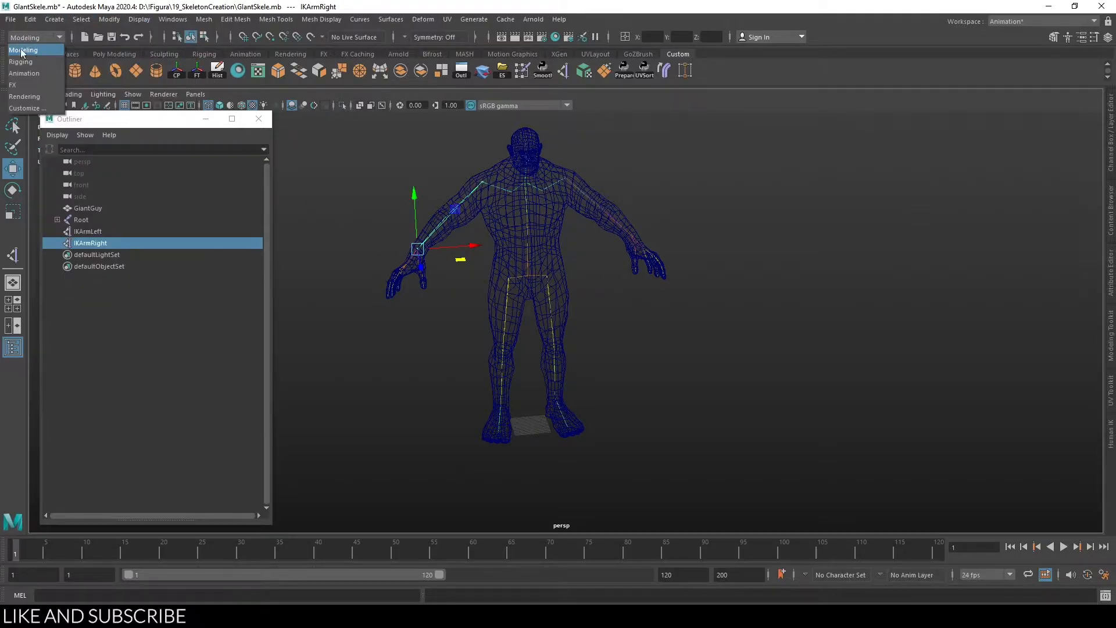
pyautogui.click(26, 50)
pyautogui.click(58, 19)
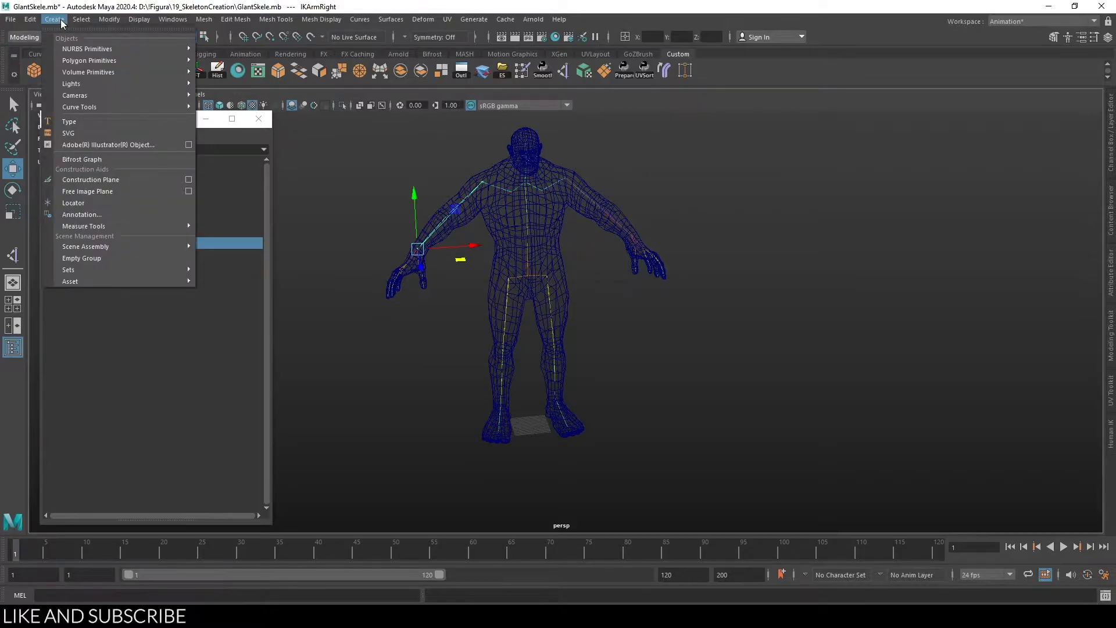
pyautogui.moveTo(120, 52)
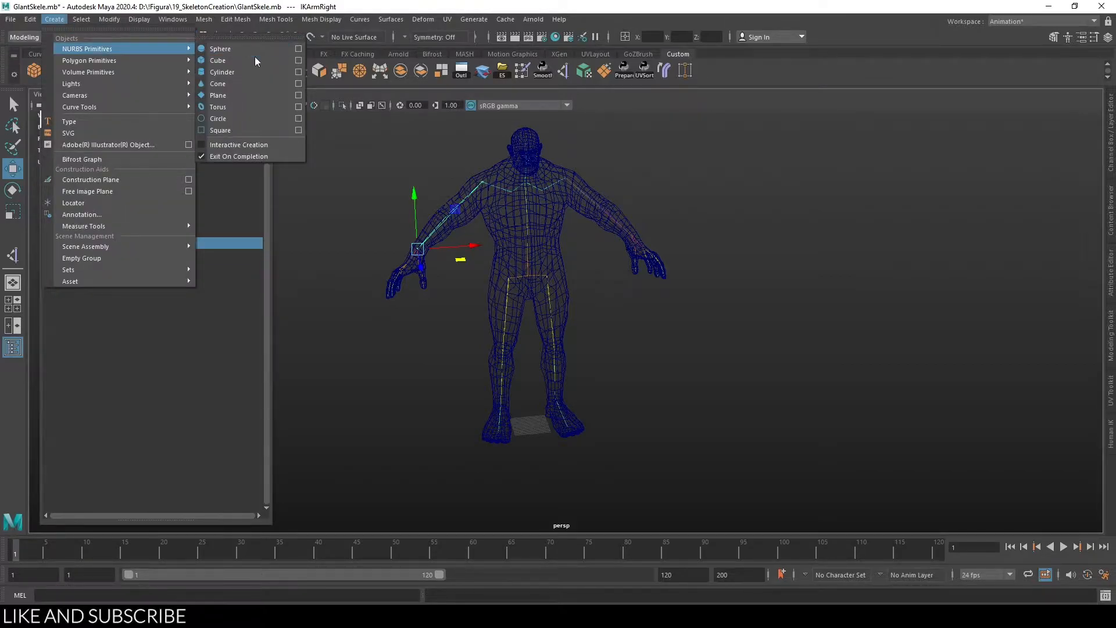
pyautogui.click(247, 118)
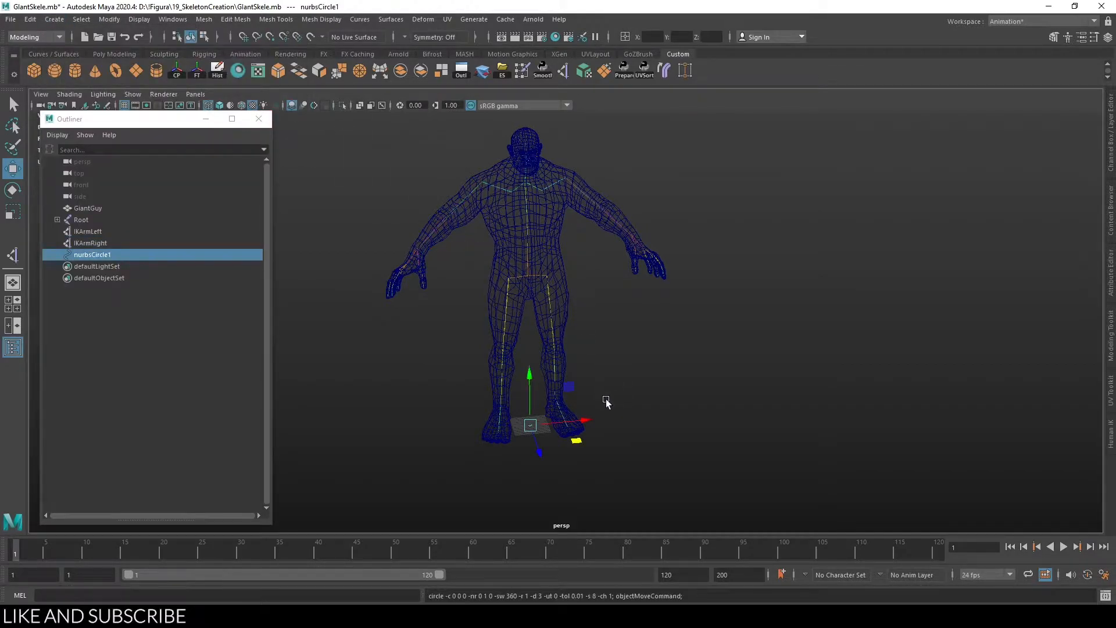
# Step: Reselect the NURBS circle and scale it up uniformly until it spans both feet
pyautogui.keyDown('alt'); pyautogui.moveTo(574, 444); pyautogui.dragTo(583, 418, button='middle'); pyautogui.keyUp('alt')
pyautogui.click(599, 473)
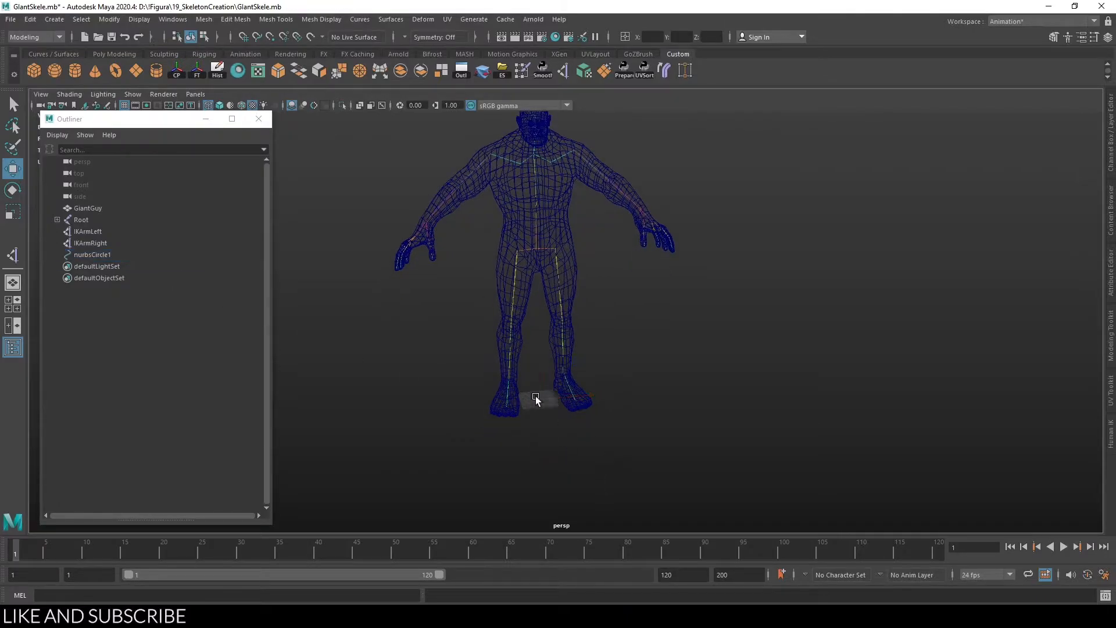
pyautogui.moveTo(546, 409); pyautogui.dragTo(512, 380)
pyautogui.click(517, 436)
pyautogui.click(546, 412)
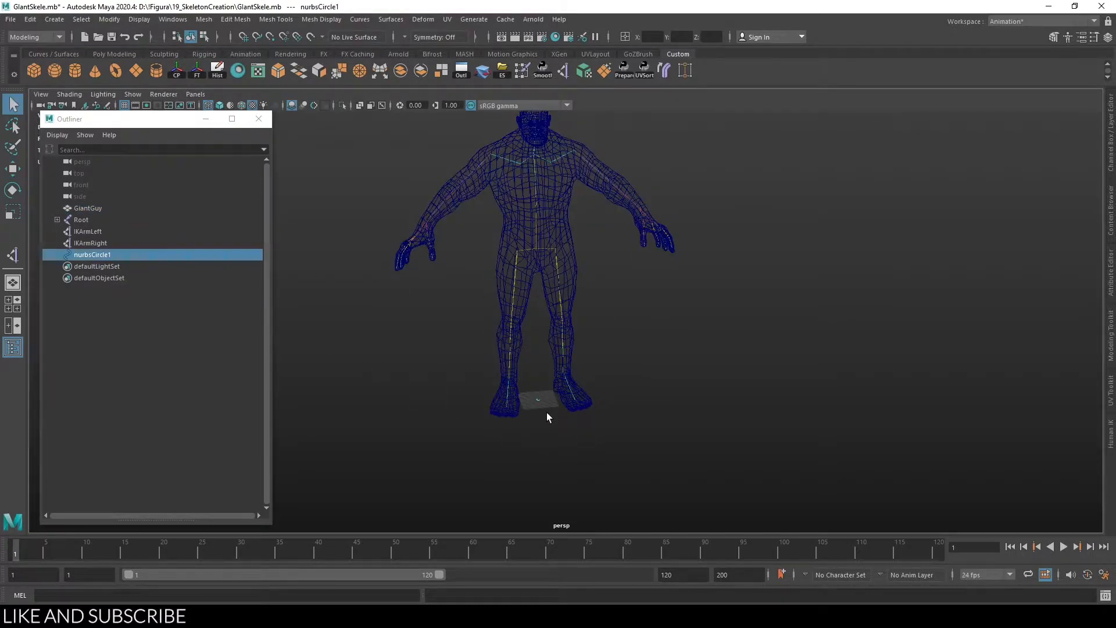
pyautogui.press('r')
pyautogui.press('w')
pyautogui.scroll(5, 576, 419)
pyautogui.press('r')
pyautogui.moveTo(519, 462); pyautogui.dragTo(624, 491)
pyautogui.scroll(-3, 674, 490)
pyautogui.keyDown('alt'); pyautogui.moveTo(720, 488); pyautogui.dragTo(833, 522, button='middle'); pyautogui.keyUp('alt')
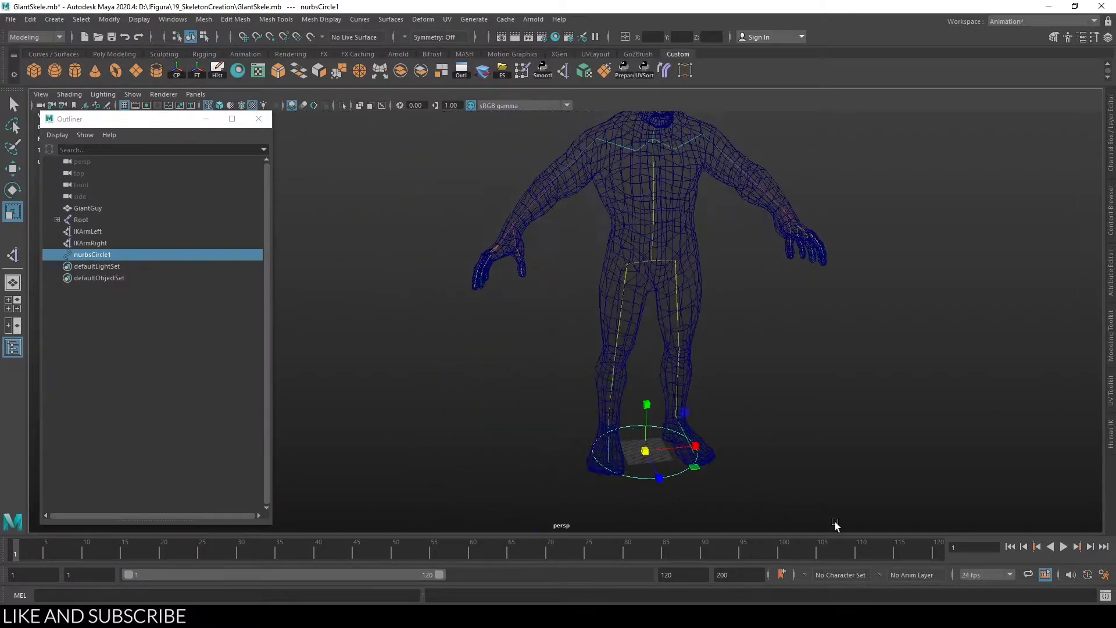
# Step: Move the NURBS circle from the feet to the right wrist, snapping its center onto the wrist joint
pyautogui.scroll(2, 813, 505)
pyautogui.press('w')
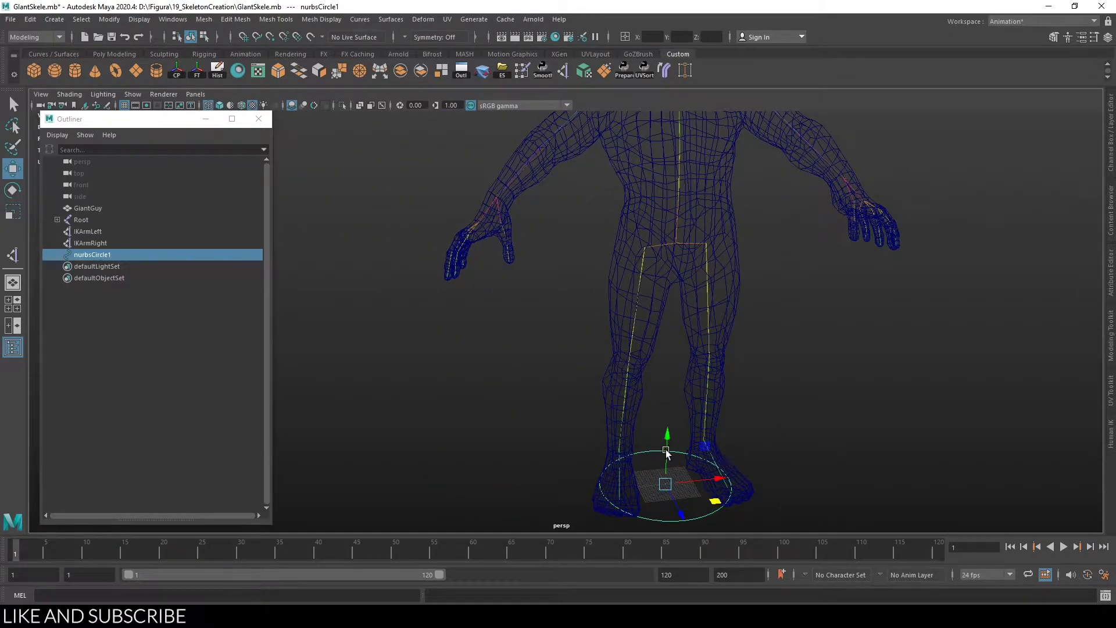
pyautogui.press('v')
pyautogui.moveTo(684, 455); pyautogui.dragTo(495, 200)
pyautogui.keyDown('alt'); pyautogui.moveTo(500, 204); pyautogui.dragTo(625, 459, button='right'); pyautogui.keyUp('alt')
pyautogui.keyDown('alt'); pyautogui.moveTo(626, 460); pyautogui.dragTo(647, 505, button='middle'); pyautogui.keyUp('alt')
pyautogui.scroll(8, 668, 427)
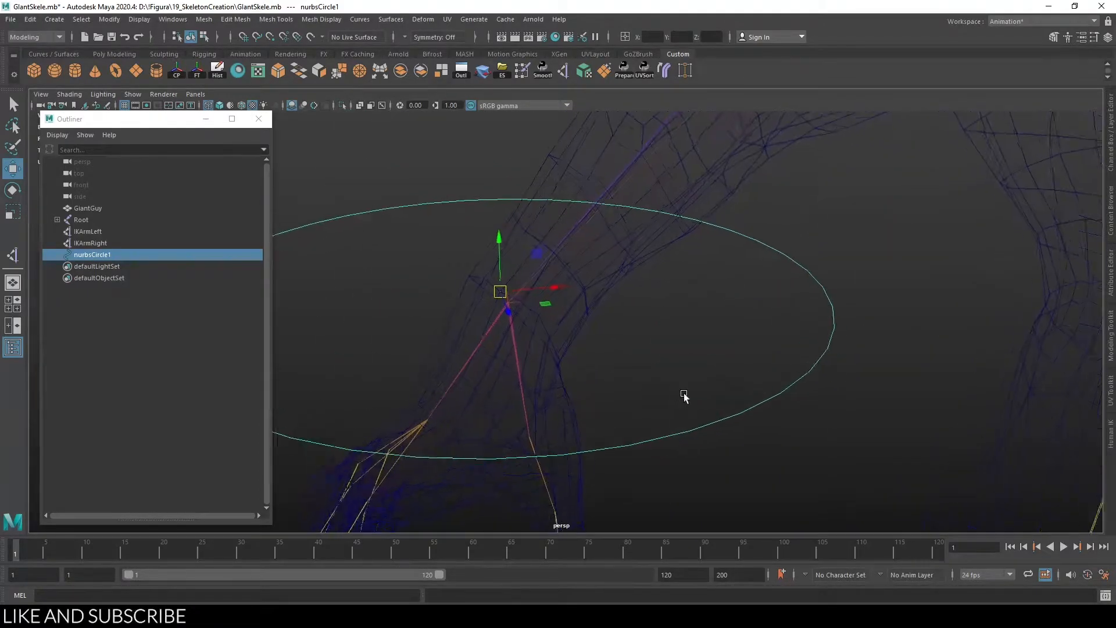
pyautogui.keyDown('alt'); pyautogui.moveTo(591, 394); pyautogui.dragTo(602, 390); pyautogui.keyUp('alt')
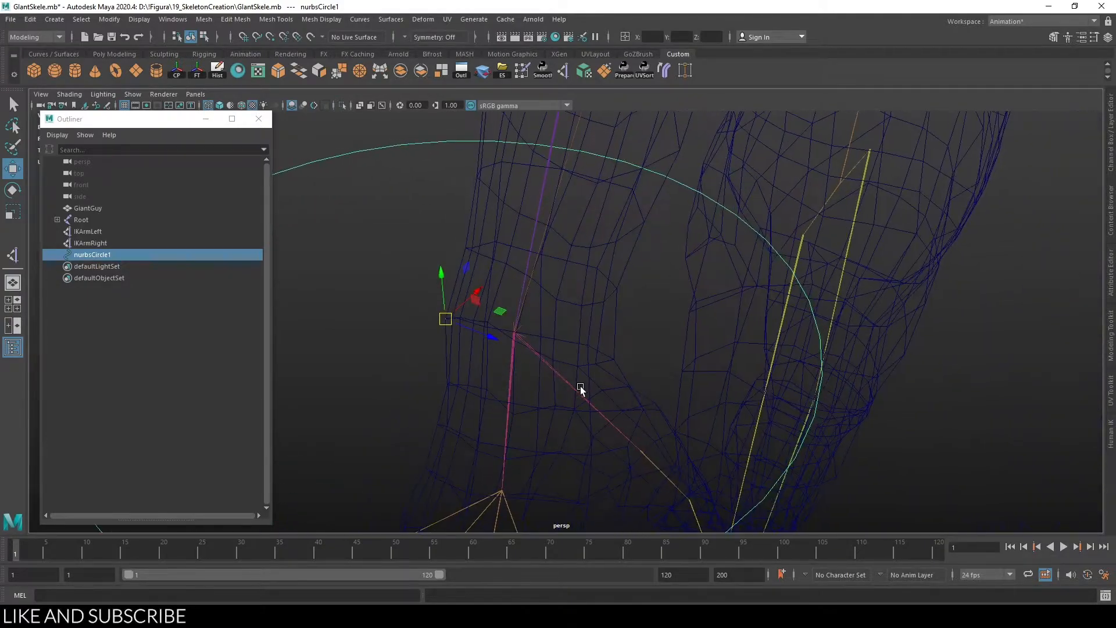
pyautogui.moveTo(445, 319); pyautogui.dragTo(518, 330)
pyautogui.keyDown('alt'); pyautogui.moveTo(742, 338); pyautogui.dragTo(639, 344); pyautogui.keyUp('alt')
pyautogui.keyDown('alt'); pyautogui.moveTo(765, 326); pyautogui.dragTo(672, 357, button='right'); pyautogui.keyUp('alt')
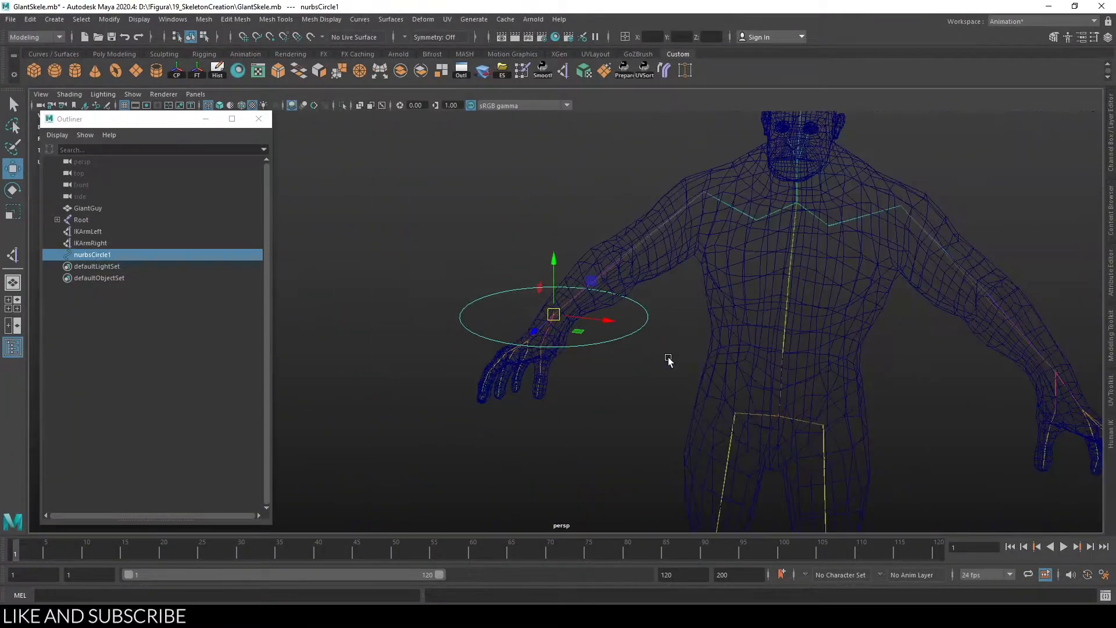
# Step: Rotate the circle about -11 degrees in X and -37 degrees in Z so it wraps squarely around the right forearm
pyautogui.keyDown('alt'); pyautogui.moveTo(633, 356); pyautogui.dragTo(688, 445); pyautogui.keyUp('alt')
pyautogui.keyDown('alt'); pyautogui.moveTo(653, 374); pyautogui.dragTo(668, 372); pyautogui.keyUp('alt')
pyautogui.press('e')
pyautogui.moveTo(575, 267); pyautogui.dragTo(599, 297)
pyautogui.press('5')
pyautogui.moveTo(634, 377)
pyautogui.keyDown('alt'); pyautogui.mouseDown()
pyautogui.moveTo(734, 480)
pyautogui.moveTo(780, 485)
pyautogui.mouseUp(); pyautogui.keyUp('alt')
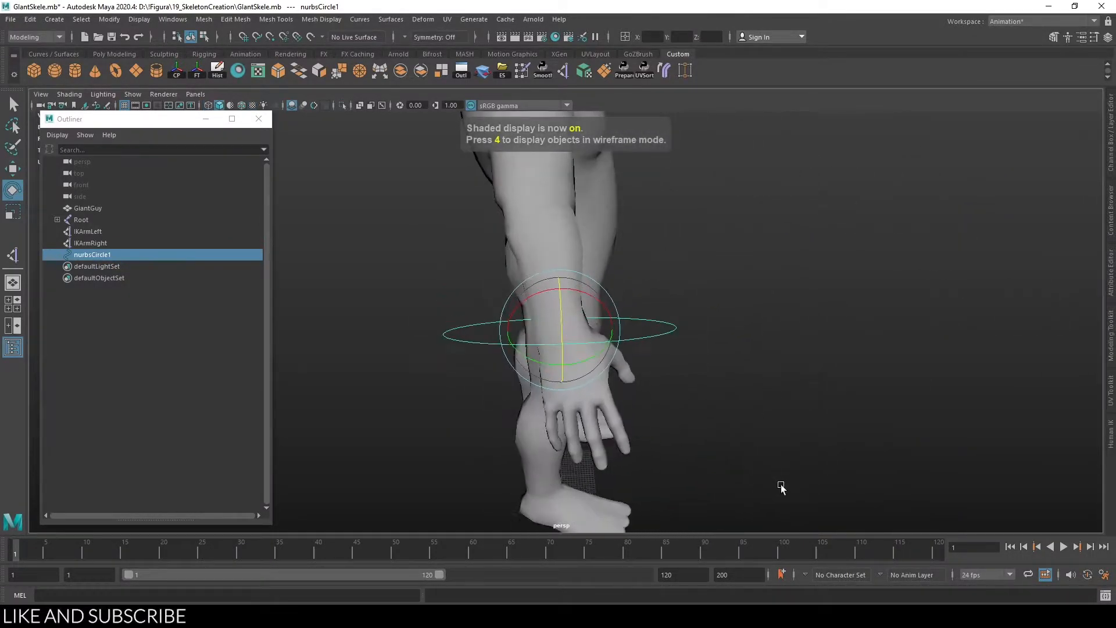
pyautogui.moveTo(619, 329); pyautogui.dragTo(836, 326)
# Step: Scale the circle down uniformly to about 12.17 so it fits more closely around the right wrist
pyautogui.press('r')
pyautogui.moveTo(577, 311)
pyautogui.mouseDown()
pyautogui.moveTo(443, 319)
pyautogui.moveTo(775, 354)
pyautogui.moveTo(807, 331)
pyautogui.moveTo(723, 341)
pyautogui.moveTo(559, 311)
pyautogui.moveTo(584, 311)
pyautogui.mouseUp()
pyautogui.scroll(-1, 761, 356)
pyautogui.keyDown('alt'); pyautogui.moveTo(761, 356); pyautogui.dragTo(747, 322); pyautogui.keyUp('alt')
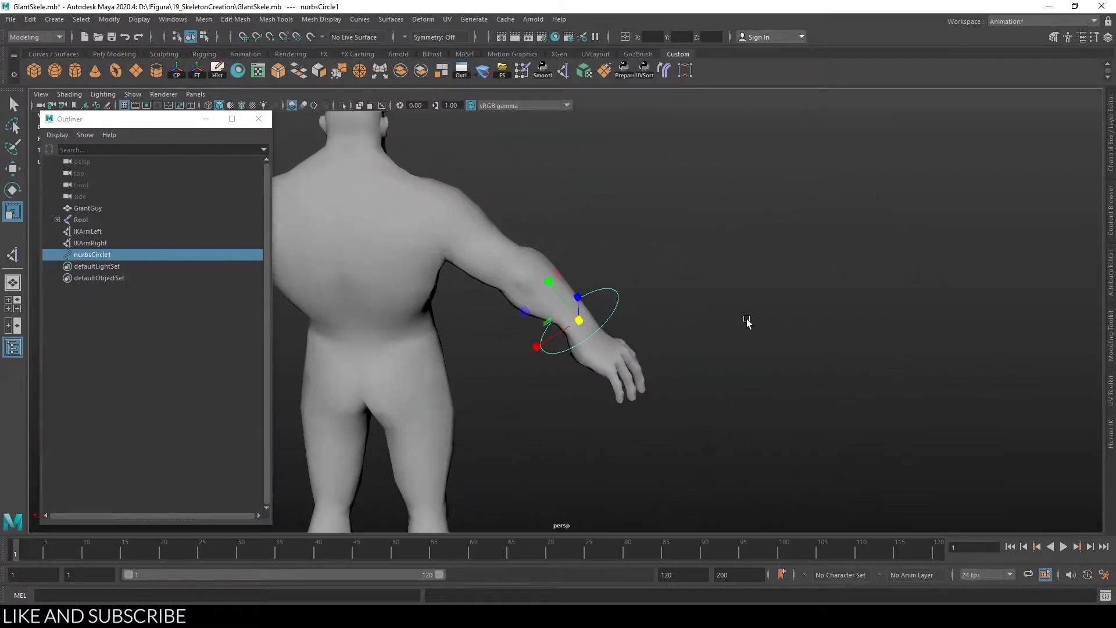
# Step: Rename nurbsCircle1 to CTRL_IKArmRight in the Outliner
pyautogui.doubleClick(113, 258)
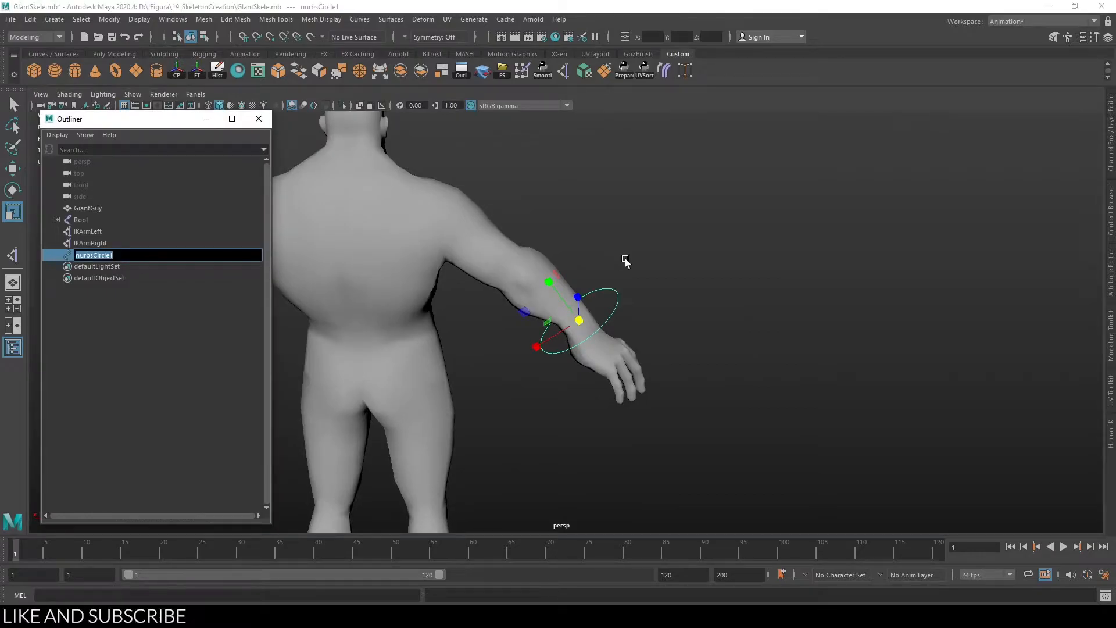
pyautogui.press('BackSpace')
pyautogui.click(113, 242)
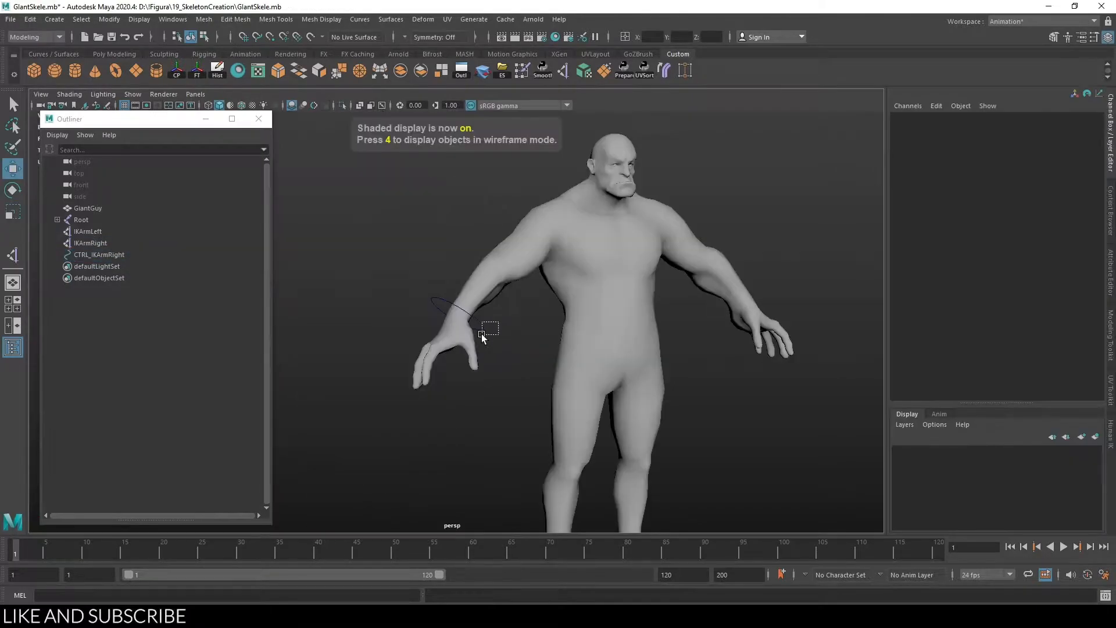
# Step: Select the CTRL_IKArmRight circle at the right wrist and freeze its transformations
pyautogui.moveTo(482, 333); pyautogui.dragTo(482, 334)
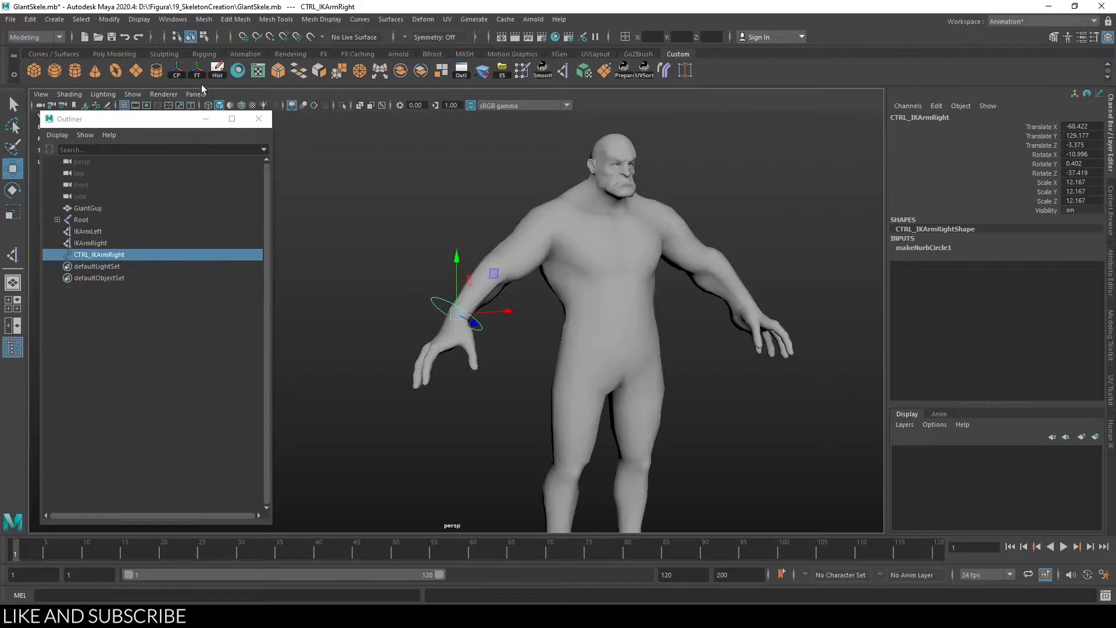
pyautogui.click(109, 19)
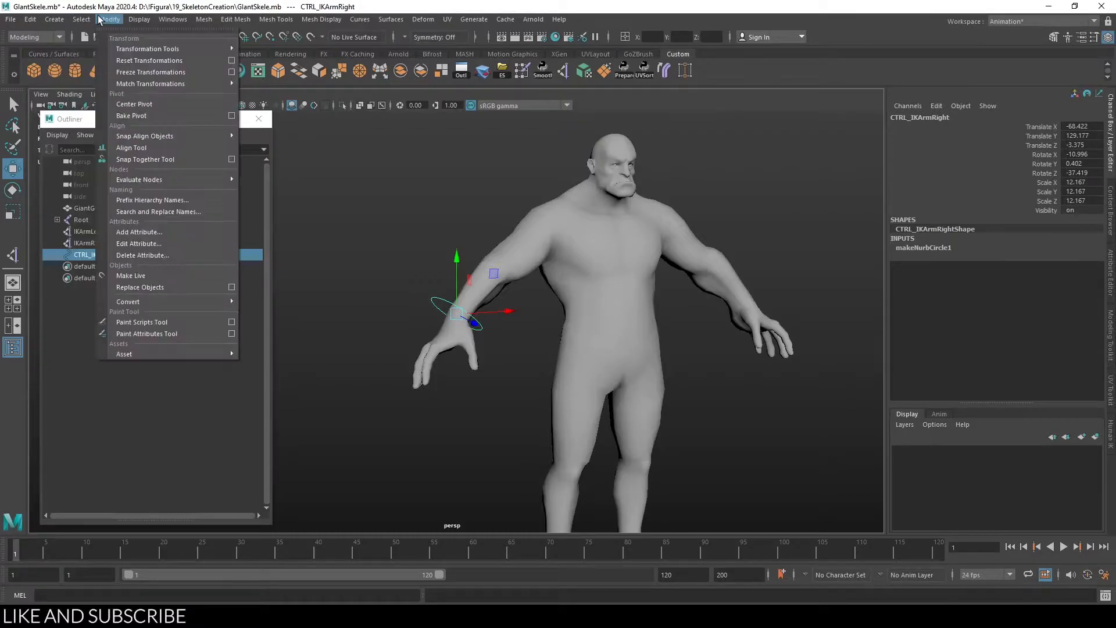
pyautogui.click(145, 72)
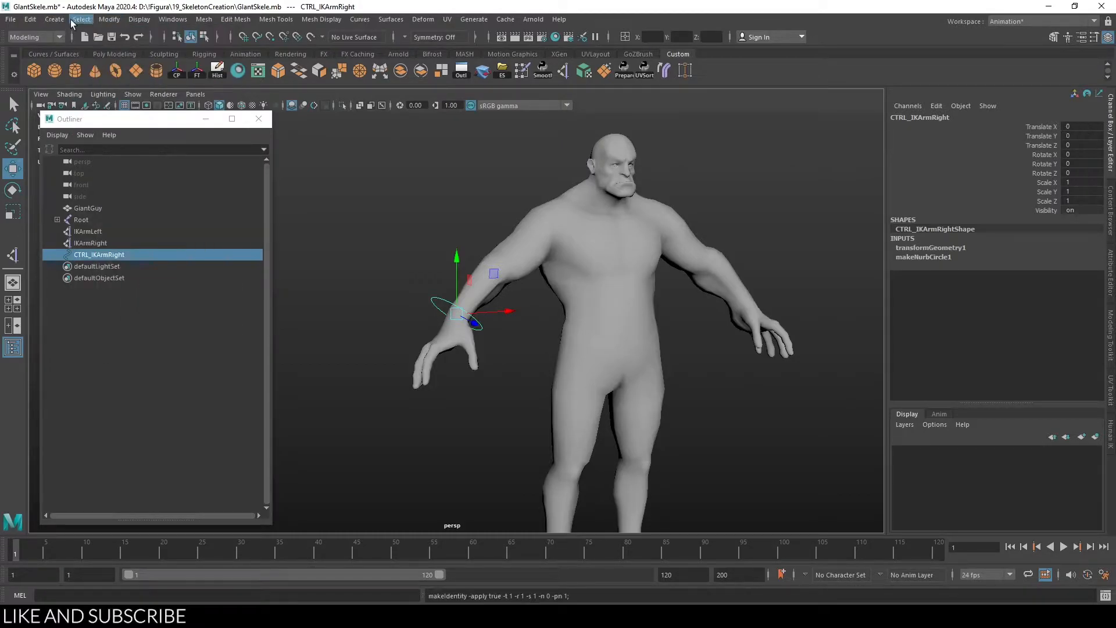
# Step: Delete the construction history of the CTRL_IKArmRight circle
pyautogui.click(77, 20)
pyautogui.moveTo(38, 22)
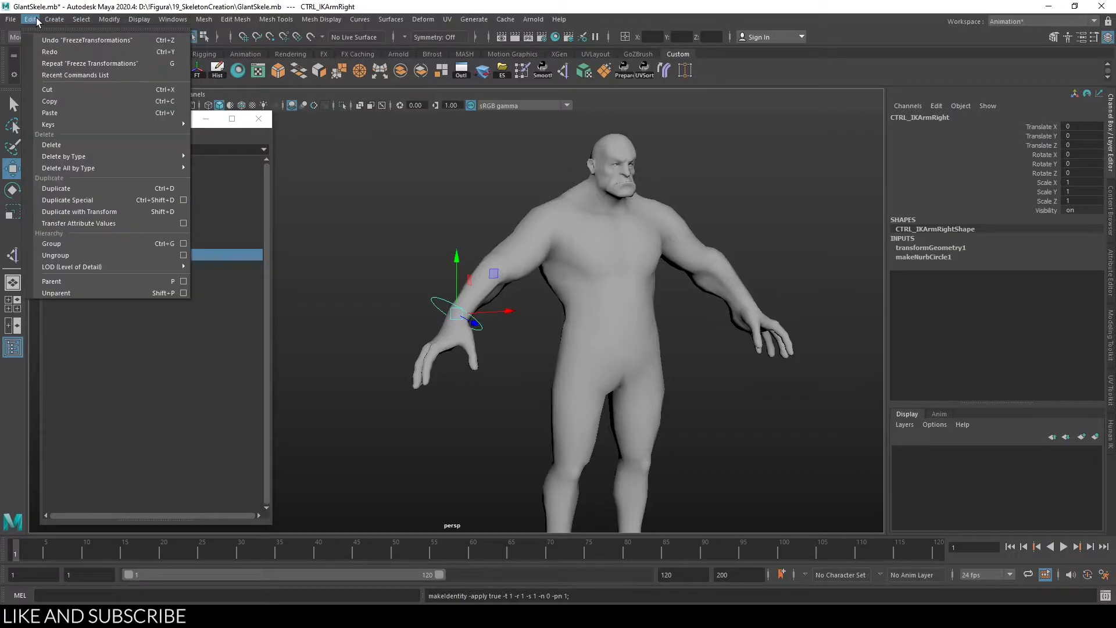
pyautogui.moveTo(107, 159)
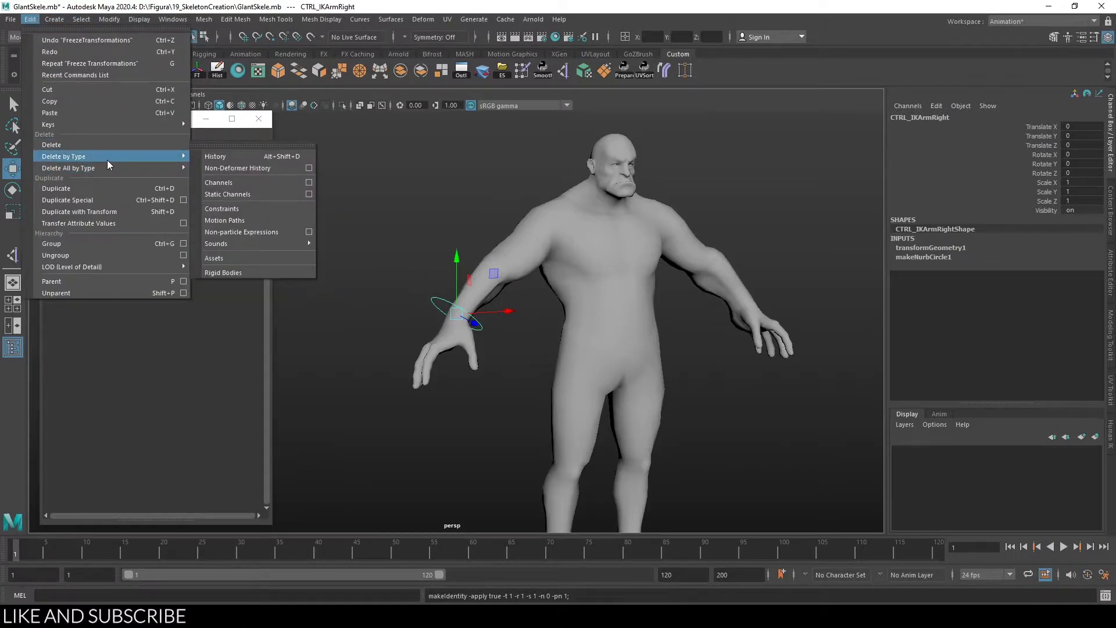
pyautogui.click(245, 159)
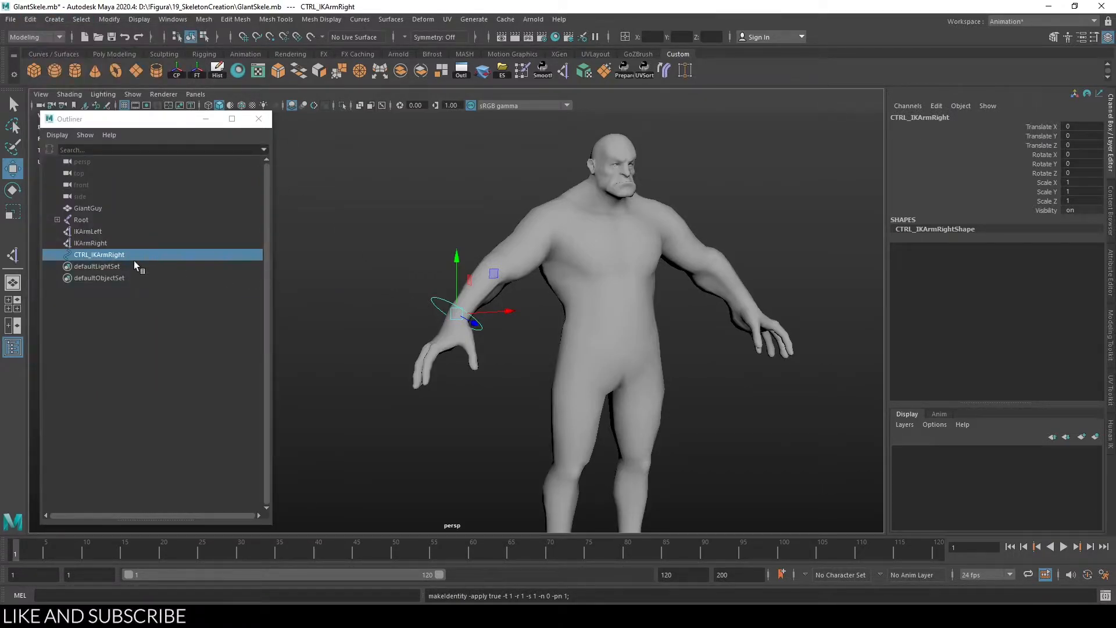
# Step: Parent the IKArmRight handle under the CTRL_IKArmRight control
pyautogui.click(93, 245)
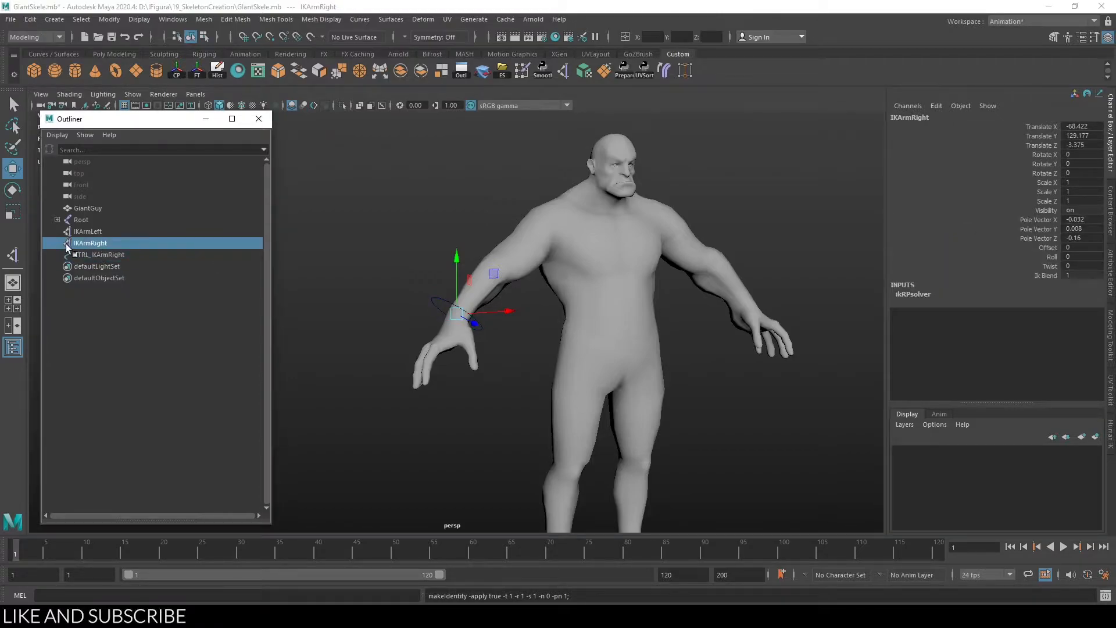
pyautogui.moveTo(99, 249)
pyautogui.mouseDown()
pyautogui.moveTo(111, 250)
pyautogui.moveTo(103, 258)
pyautogui.moveTo(112, 244)
pyautogui.moveTo(114, 255)
pyautogui.mouseUp()
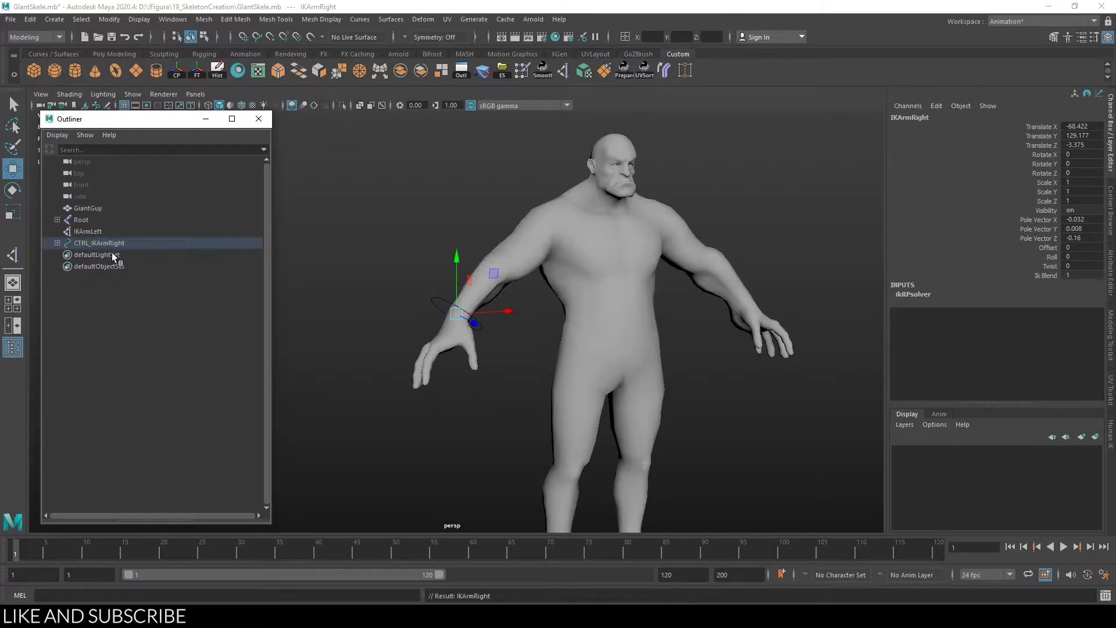
pyautogui.keyDown('alt'); pyautogui.moveTo(333, 313); pyautogui.dragTo(338, 319); pyautogui.keyUp('alt')
# Step: Test the right arm's IK by moving CTRL_IKArmRight at the wrist, and undo the moves
pyautogui.click(118, 242)
pyautogui.click(489, 345)
pyautogui.press('4')
pyautogui.press('q')
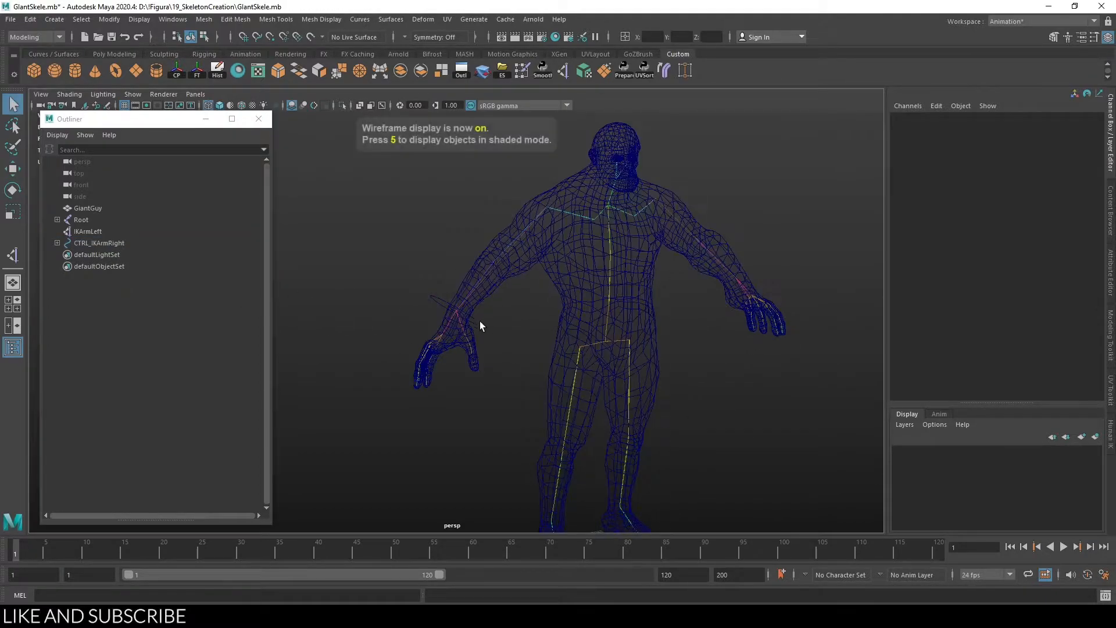
pyautogui.click(480, 321)
pyautogui.keyDown('alt'); pyautogui.moveTo(566, 208); pyautogui.dragTo(520, 321); pyautogui.keyUp('alt')
pyautogui.press('w')
pyautogui.press('q')
pyautogui.click(414, 283)
pyautogui.click(443, 308)
pyautogui.press('w')
pyautogui.moveTo(509, 317)
pyautogui.mouseDown()
pyautogui.moveTo(530, 309)
pyautogui.moveTo(507, 317)
pyautogui.moveTo(528, 319)
pyautogui.moveTo(511, 312)
pyautogui.mouseUp()
pyautogui.press('5')
pyautogui.scroll(-4, 564, 317)
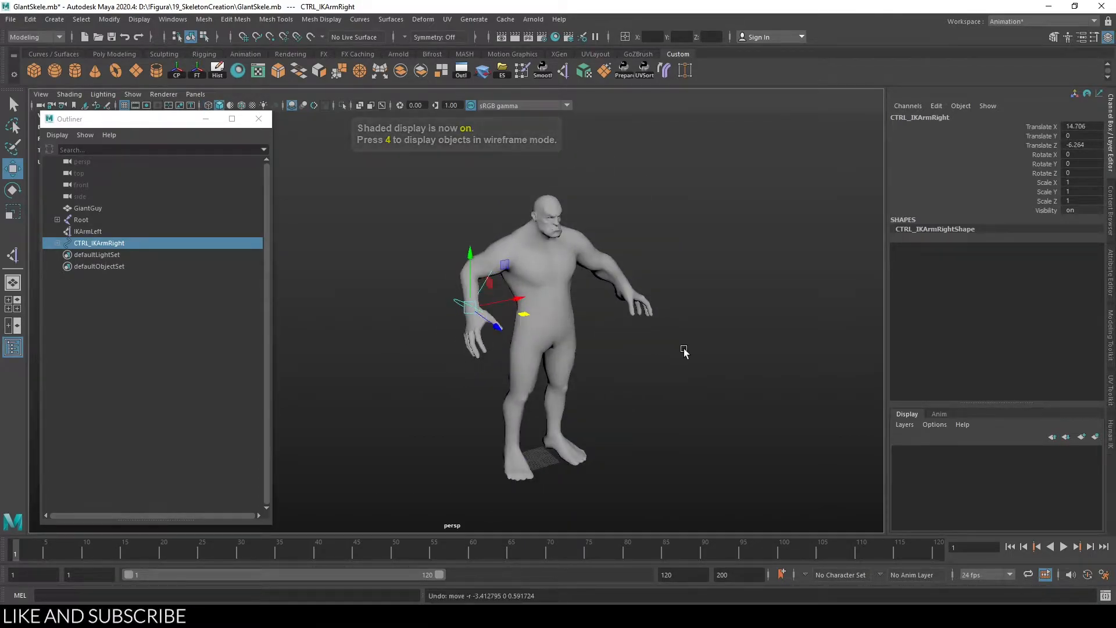
pyautogui.hotkey('ctrl', 'z')
# Step: Duplicate CTRL_IKArmRight in wireframe display and offset the copy about 27.5 units in X toward the body
pyautogui.keyDown('alt'); pyautogui.moveTo(688, 349); pyautogui.dragTo(417, 398); pyautogui.keyUp('alt')
pyautogui.press('4')
pyautogui.scroll(-5, 418, 395)
pyautogui.click(423, 327)
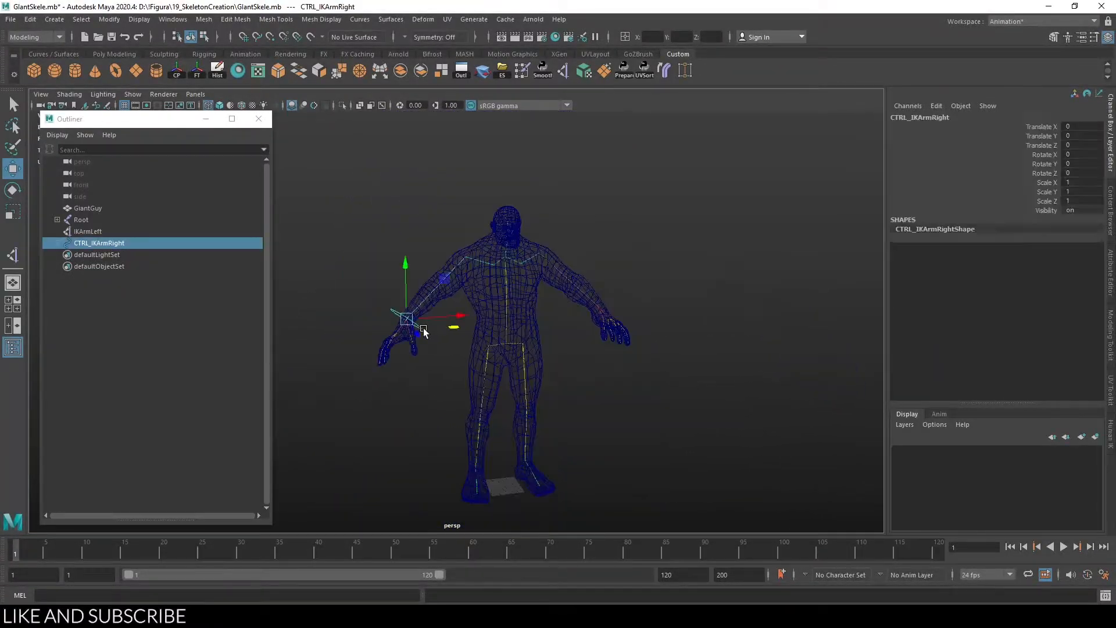
pyautogui.scroll(5, 488, 366)
pyautogui.keyDown('alt'); pyautogui.moveTo(691, 389); pyautogui.dragTo(707, 424); pyautogui.keyUp('alt')
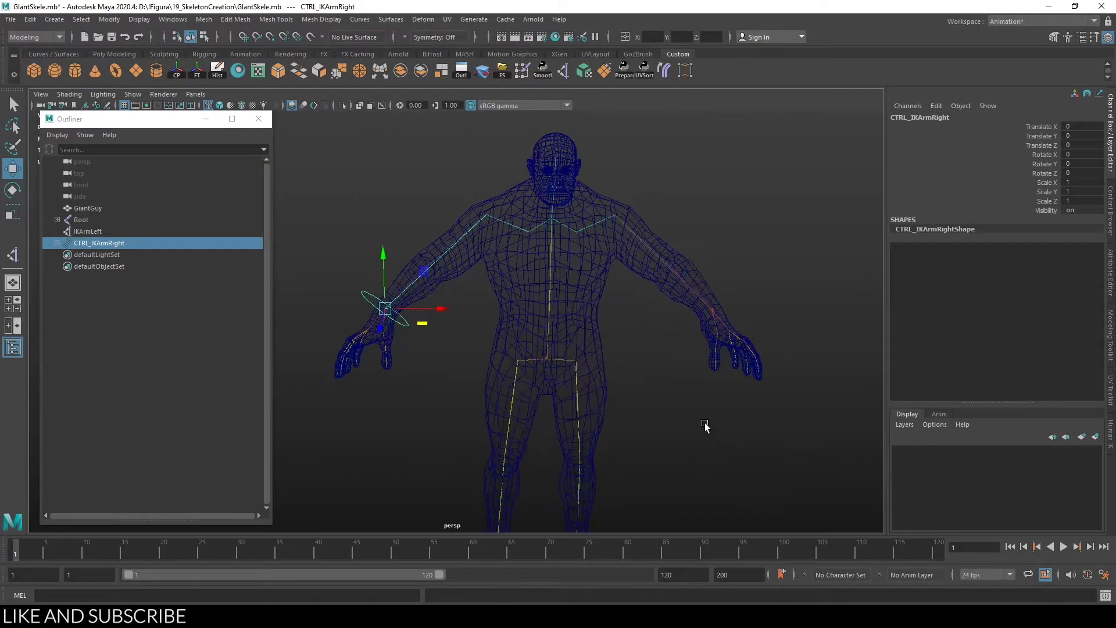
pyautogui.click(103, 232)
pyautogui.click(96, 243)
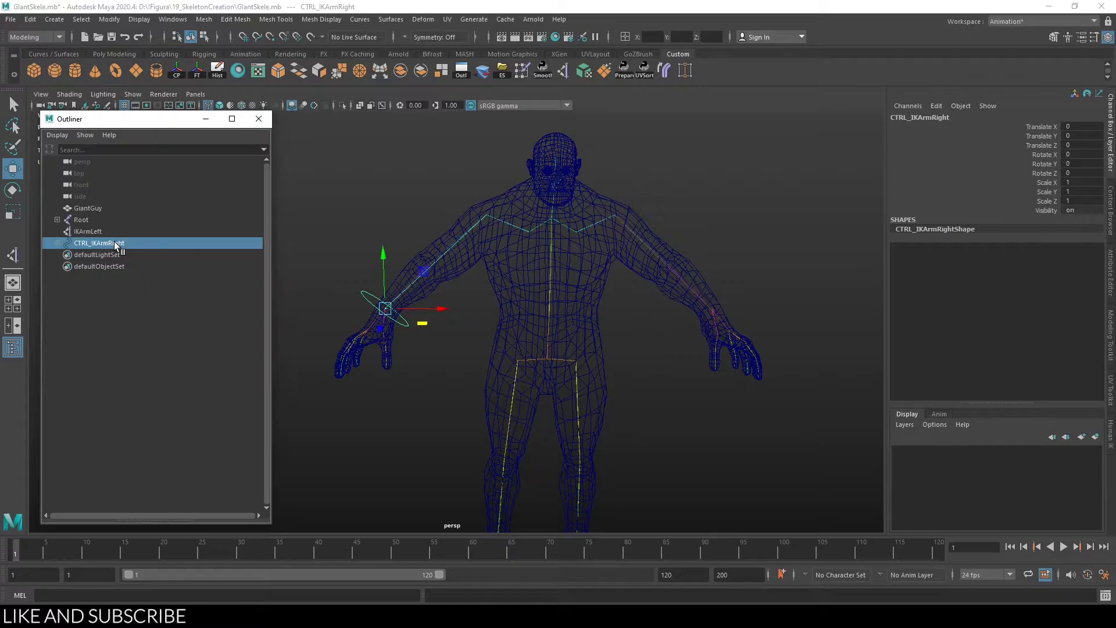
pyautogui.hotkey('ctrl', 'd')
pyautogui.moveTo(448, 313); pyautogui.dragTo(507, 312)
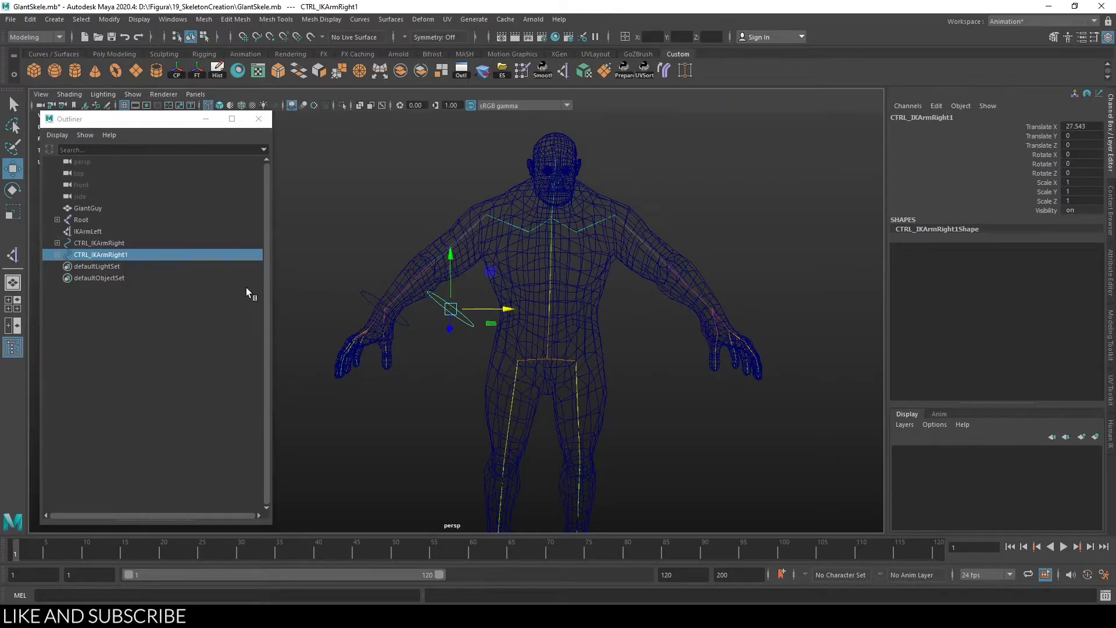
# Step: Delete the duplicated IKArmRight handle nested under CTRL_IKArmRight1
pyautogui.click(57, 254)
pyautogui.click(97, 266)
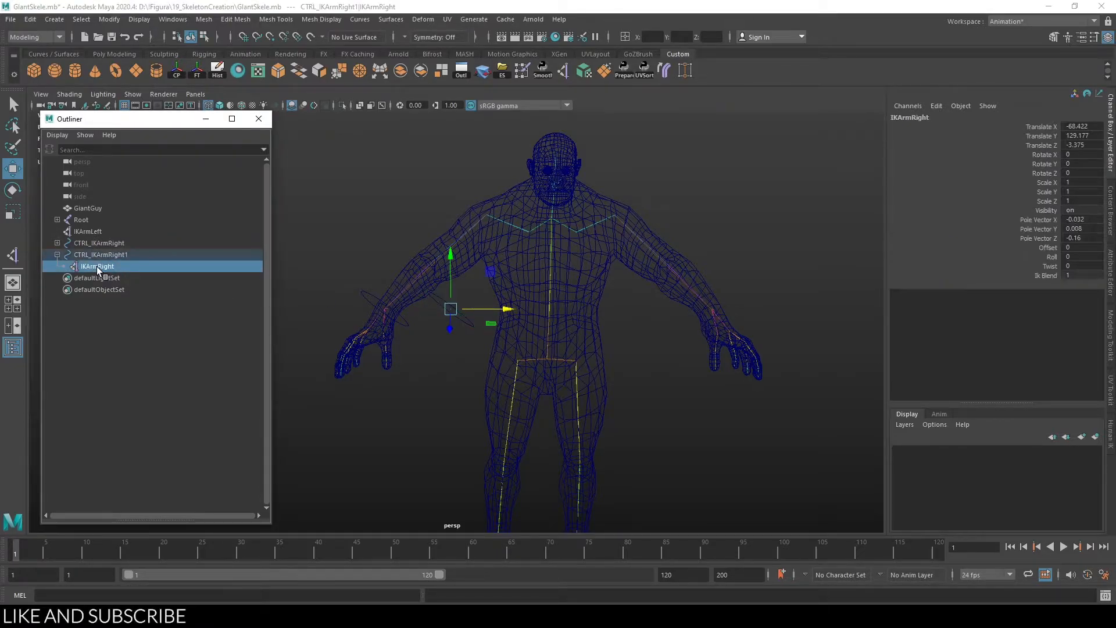
pyautogui.press('Delete')
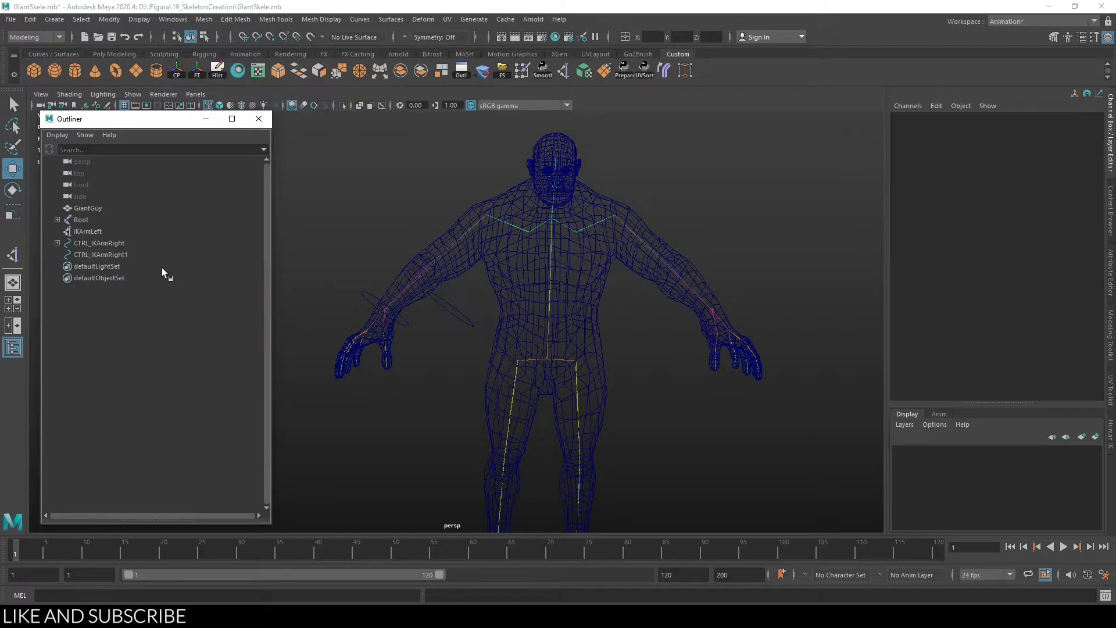
# Step: Rename the duplicated control CTRL_IKArmRight1 to CTRL_IKArmLeft
pyautogui.click(144, 251)
pyautogui.doubleClick(123, 255)
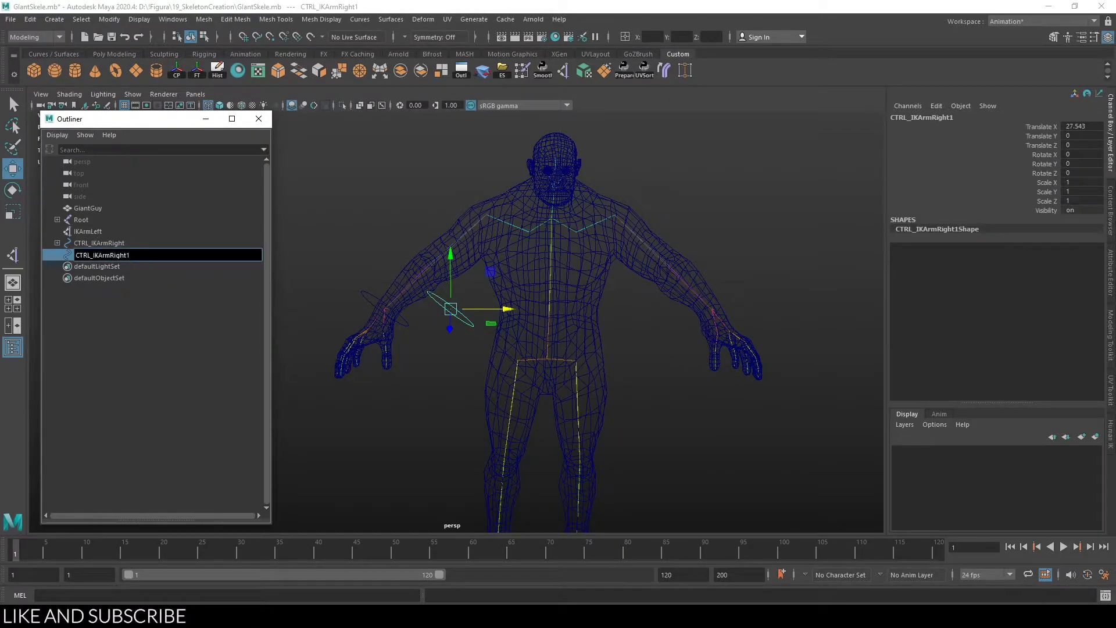
pyautogui.write('Left')
pyautogui.press('Return')
# Step: Select the CTRL_IKArmLeft circle and set its Translate X to 0
pyautogui.click(404, 318)
pyautogui.keyDown('alt'); pyautogui.moveTo(429, 366); pyautogui.dragTo(462, 328); pyautogui.keyUp('alt')
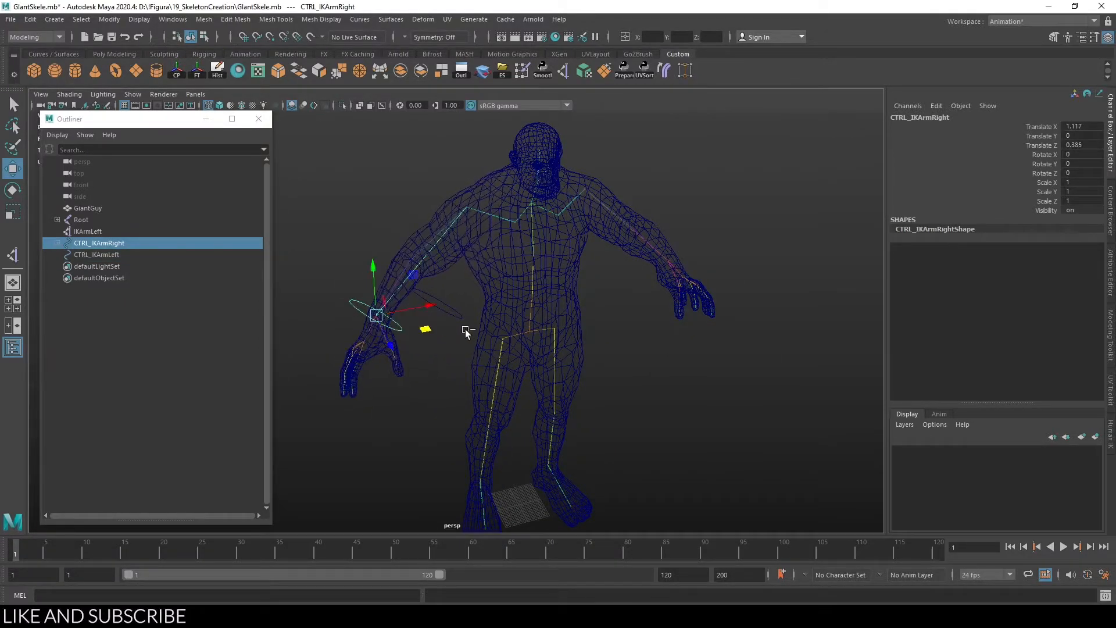
pyautogui.click(461, 327)
pyautogui.keyDown('alt'); pyautogui.moveTo(525, 348); pyautogui.dragTo(528, 348); pyautogui.keyUp('alt')
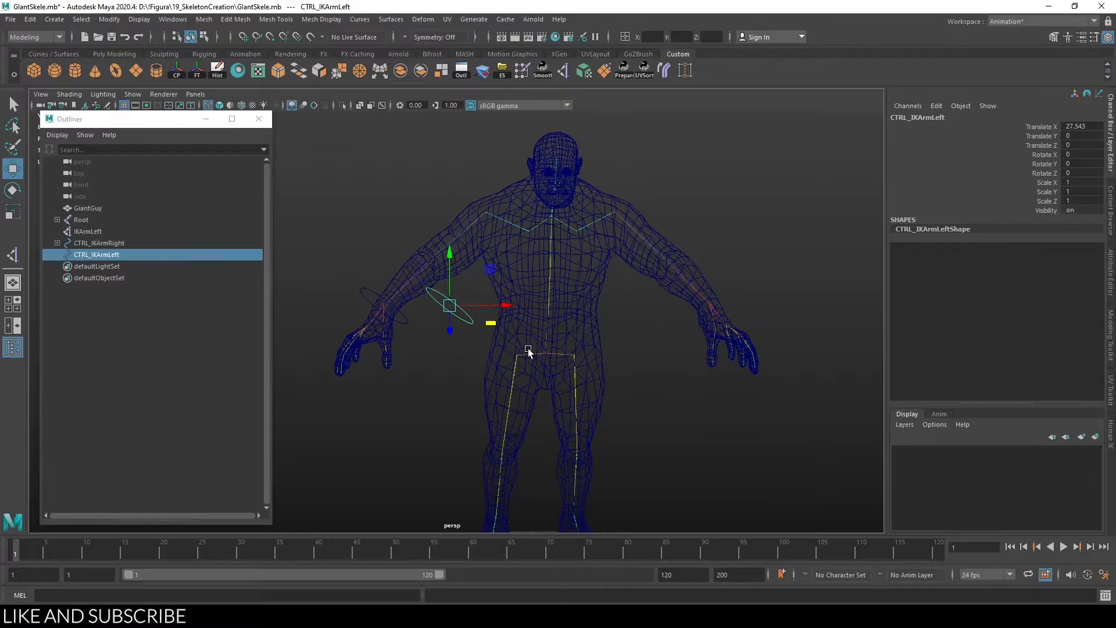
pyautogui.doubleClick(1079, 125)
pyautogui.write('0')
pyautogui.press('Return')
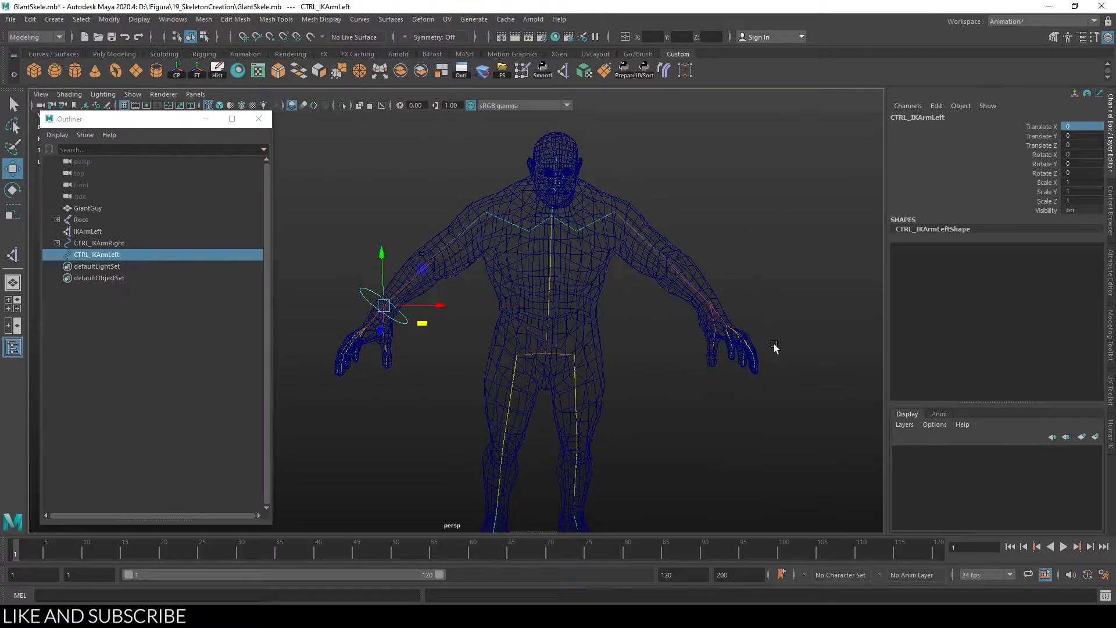
# Step: Move the pivot of CTRL_IKArmLeft to the world origin between the feet, snapping it to the grid
pyautogui.keyDown('alt'); pyautogui.moveTo(790, 431); pyautogui.dragTo(768, 367, button='middle'); pyautogui.keyUp('alt')
pyautogui.keyDown('alt'); pyautogui.moveTo(767, 367); pyautogui.dragTo(721, 336, button='right'); pyautogui.keyUp('alt')
pyautogui.keyDown('alt'); pyautogui.moveTo(721, 336); pyautogui.dragTo(710, 371, button='middle'); pyautogui.keyUp('alt')
pyautogui.keyDown('alt'); pyautogui.moveTo(710, 371); pyautogui.dragTo(662, 377, button='right'); pyautogui.keyUp('alt')
pyautogui.press('d')
pyautogui.press('v')
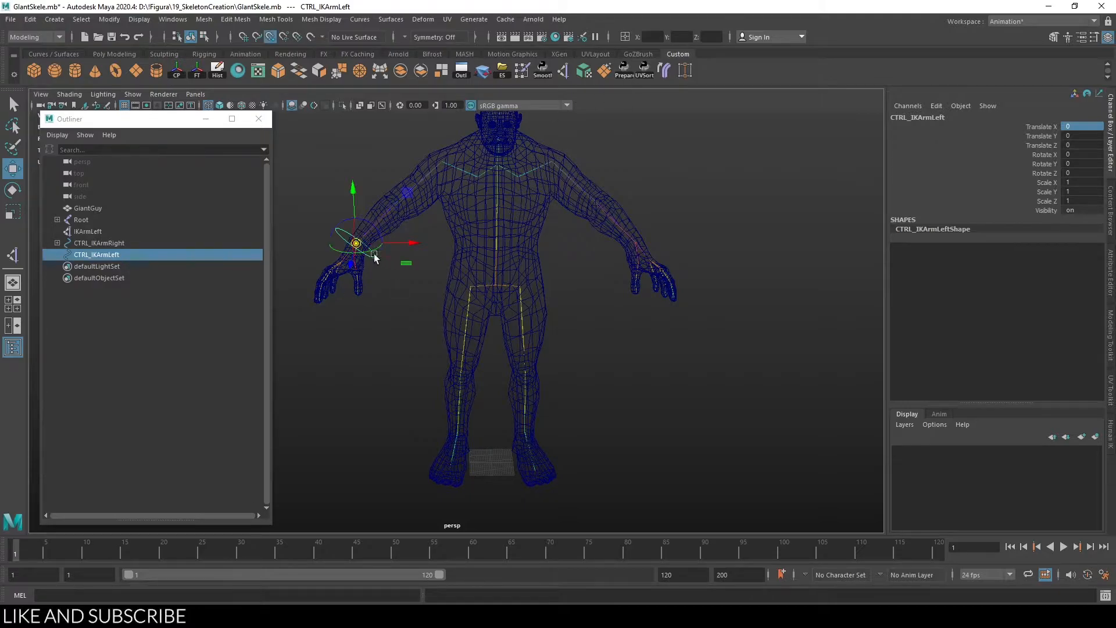
pyautogui.press('d')
pyautogui.press('x')
pyautogui.moveTo(358, 243); pyautogui.dragTo(492, 458)
pyautogui.keyDown('alt'); pyautogui.moveTo(624, 494); pyautogui.dragTo(606, 328, button='middle'); pyautogui.keyUp('alt')
pyautogui.keyDown('alt'); pyautogui.moveTo(606, 327); pyautogui.dragTo(642, 465, button='right'); pyautogui.keyUp('alt')
pyautogui.press('d')
pyautogui.press('x')
pyautogui.moveTo(569, 332)
pyautogui.mouseDown()
pyautogui.moveTo(578, 366)
pyautogui.moveTo(574, 347)
pyautogui.mouseUp()
pyautogui.keyDown('alt'); pyautogui.moveTo(695, 416); pyautogui.dragTo(653, 287, button='right'); pyautogui.keyUp('alt')
pyautogui.keyDown('alt'); pyautogui.moveTo(653, 286); pyautogui.dragTo(660, 382, button='middle'); pyautogui.keyUp('alt')
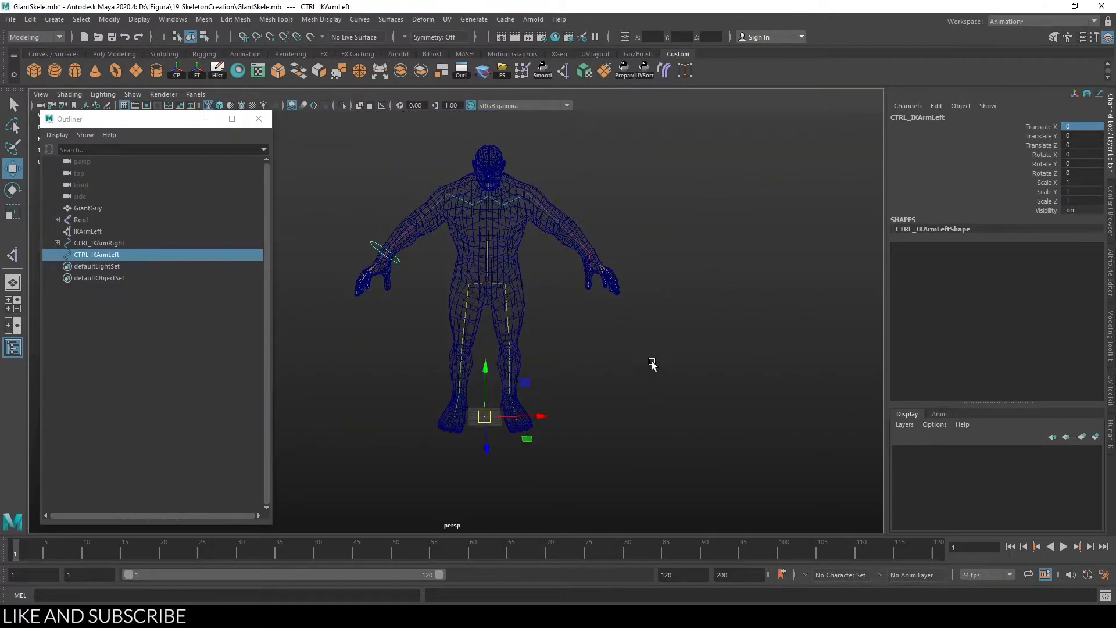
# Step: Mirror CTRL_IKArmLeft to the character's left wrist by setting its Scale X to -1
pyautogui.click(1080, 183)
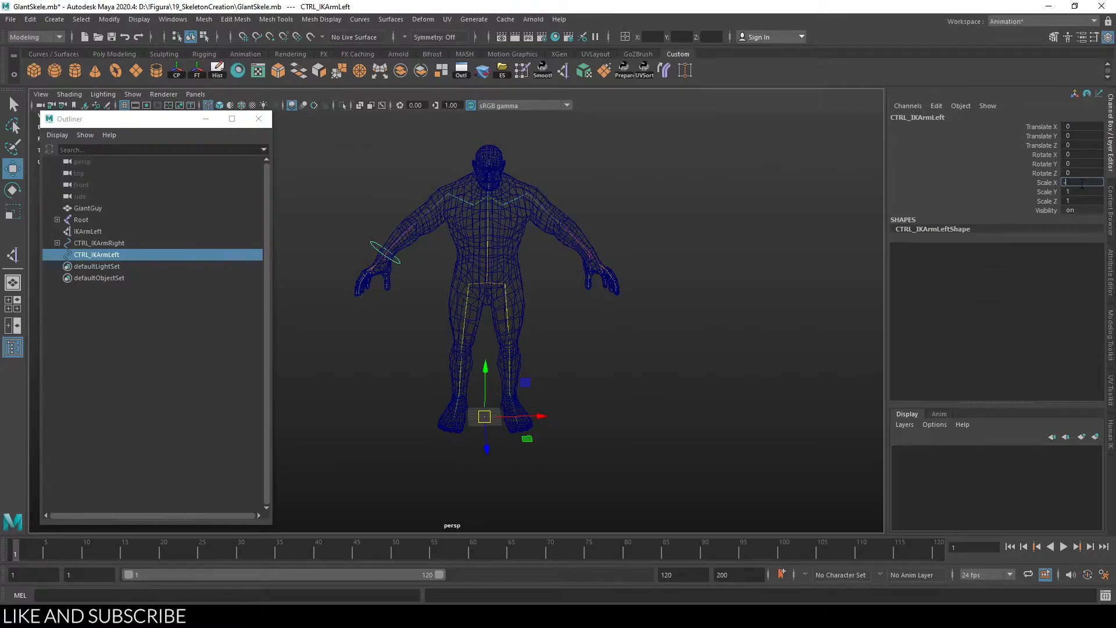
pyautogui.moveTo(129, 122); pyautogui.dragTo(205, 119)
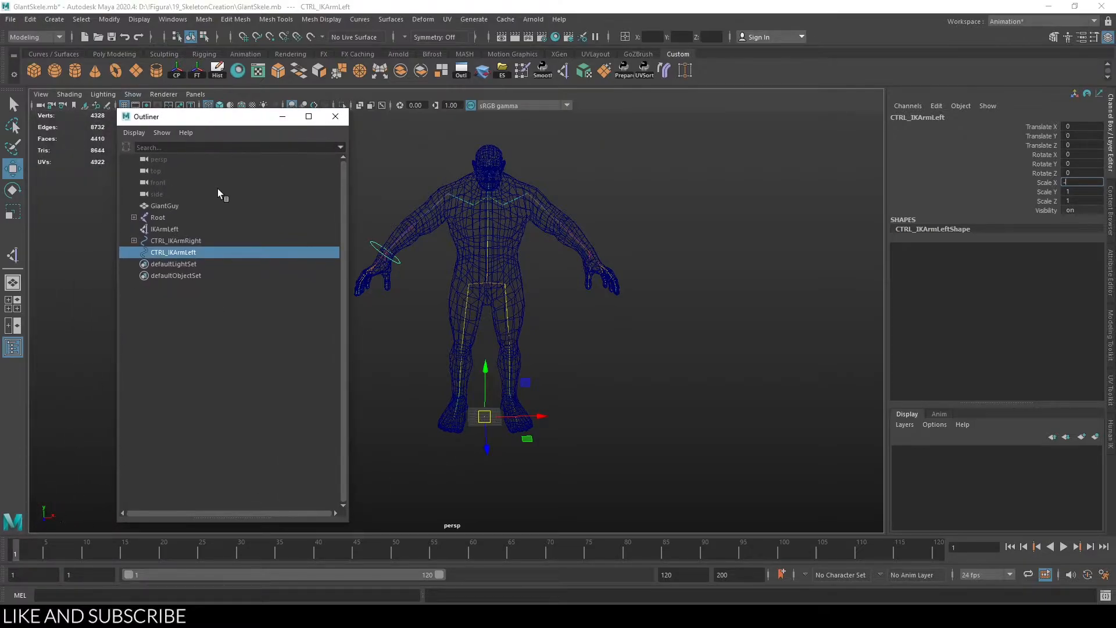
pyautogui.moveTo(215, 119); pyautogui.dragTo(169, 124)
pyautogui.click(1083, 184)
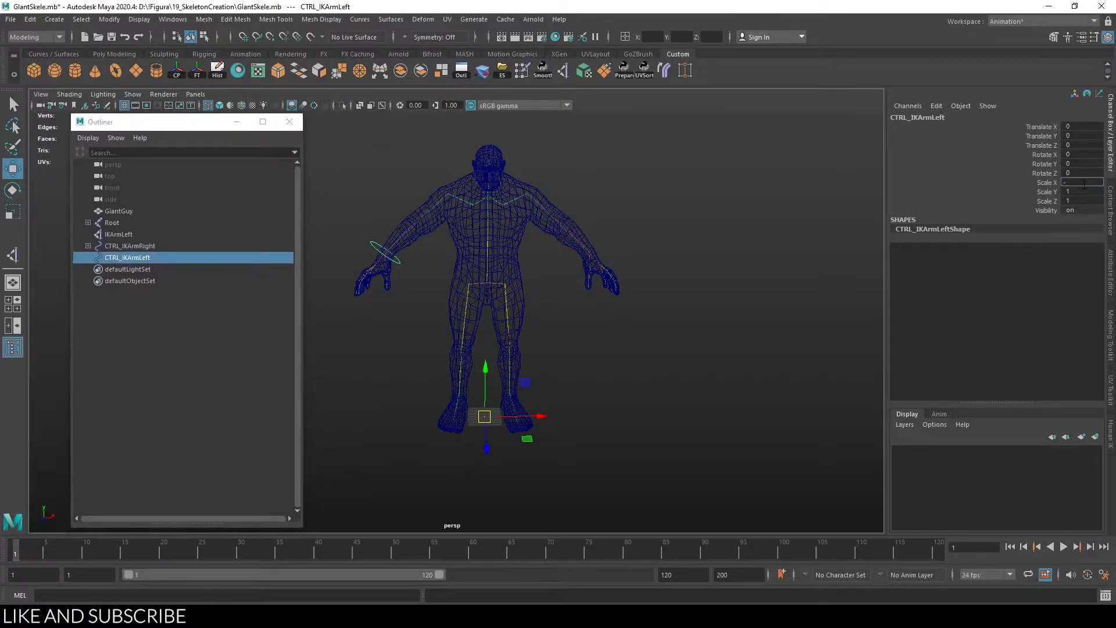
pyautogui.press('Return')
pyautogui.click(688, 248)
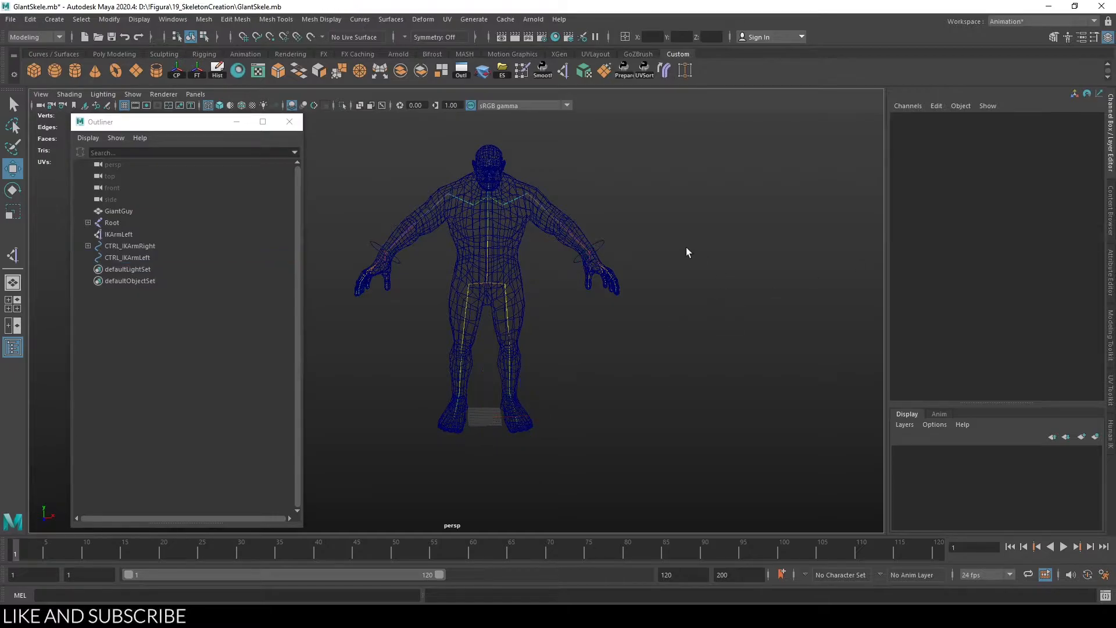
# Step: Select the mirrored CTRL_IKArmLeft circle and delete its construction history
pyautogui.scroll(3, 589, 225)
pyautogui.scroll(-3, 700, 242)
pyautogui.moveTo(622, 209); pyautogui.dragTo(647, 242)
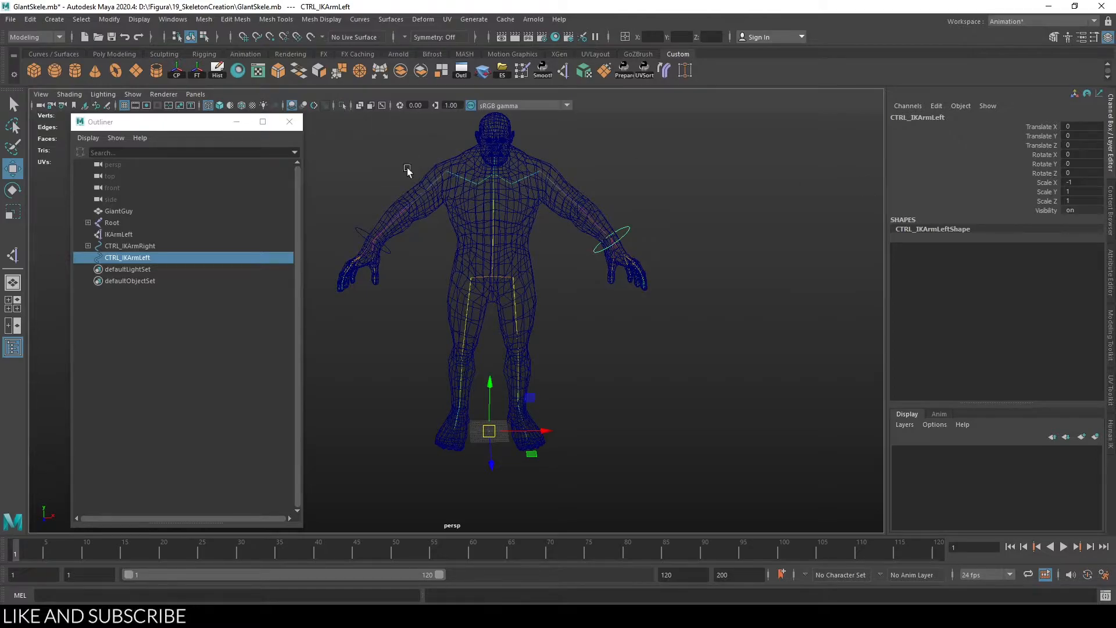
pyautogui.click(54, 19)
pyautogui.moveTo(28, 22)
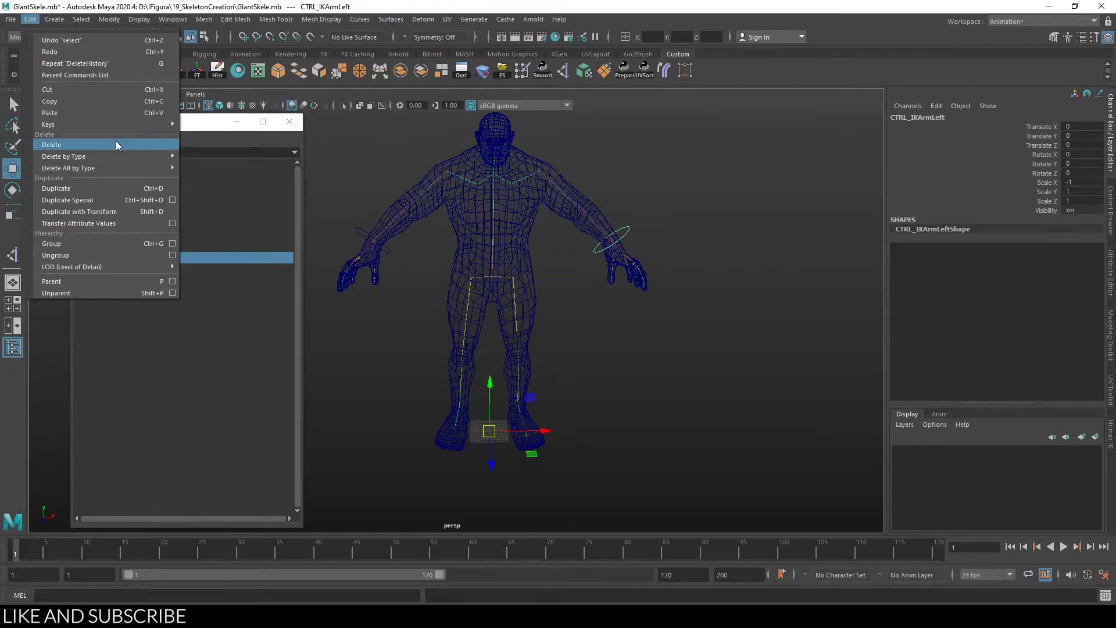
pyautogui.moveTo(138, 162)
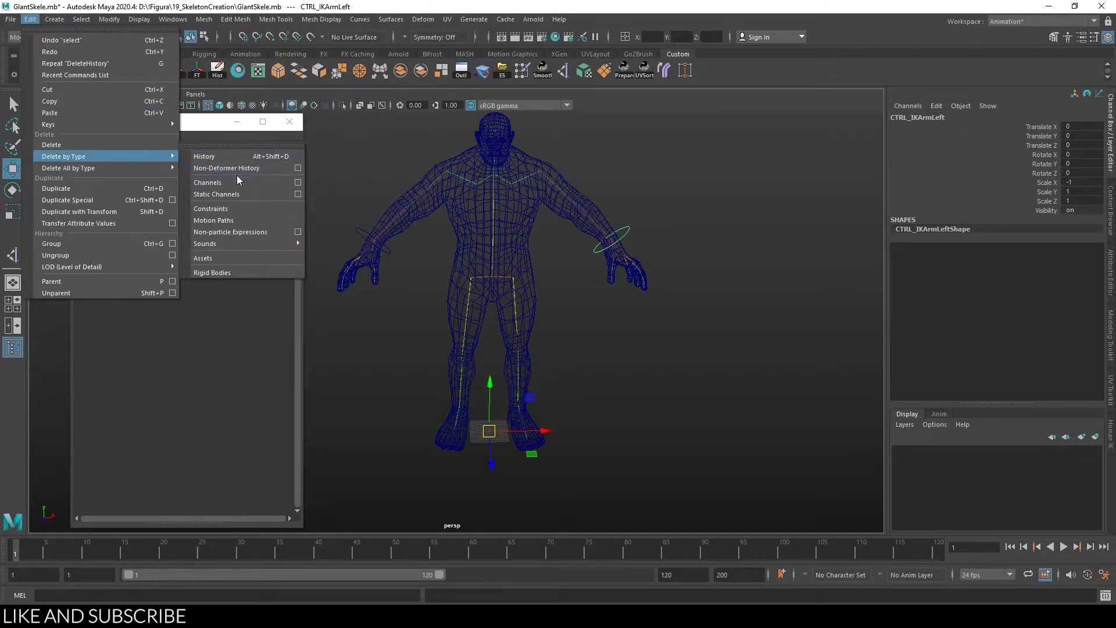
pyautogui.click(229, 157)
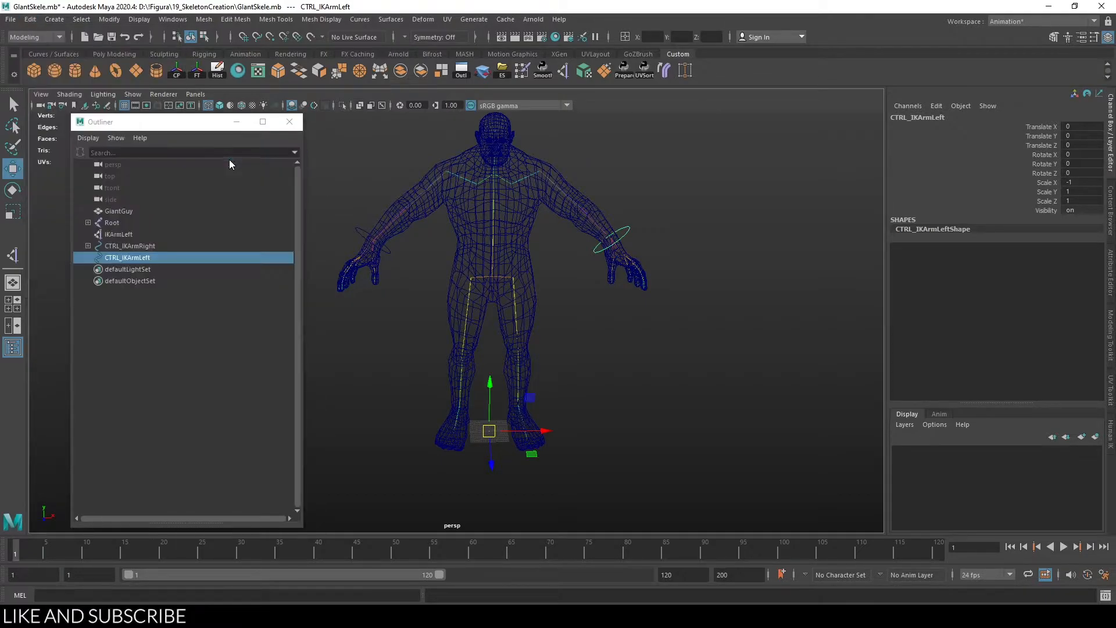
# Step: Center the pivot of CTRL_IKArmLeft on its circle
pyautogui.scroll(10, 473, 316)
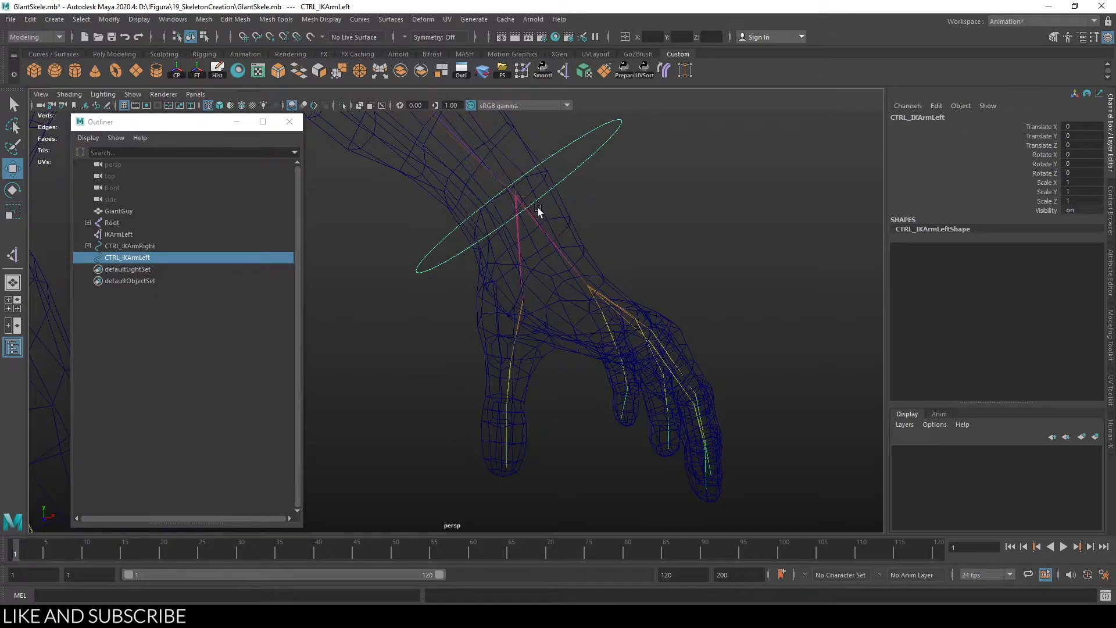
pyautogui.scroll(-3, 488, 195)
pyautogui.scroll(-8, 424, 305)
pyautogui.click(179, 76)
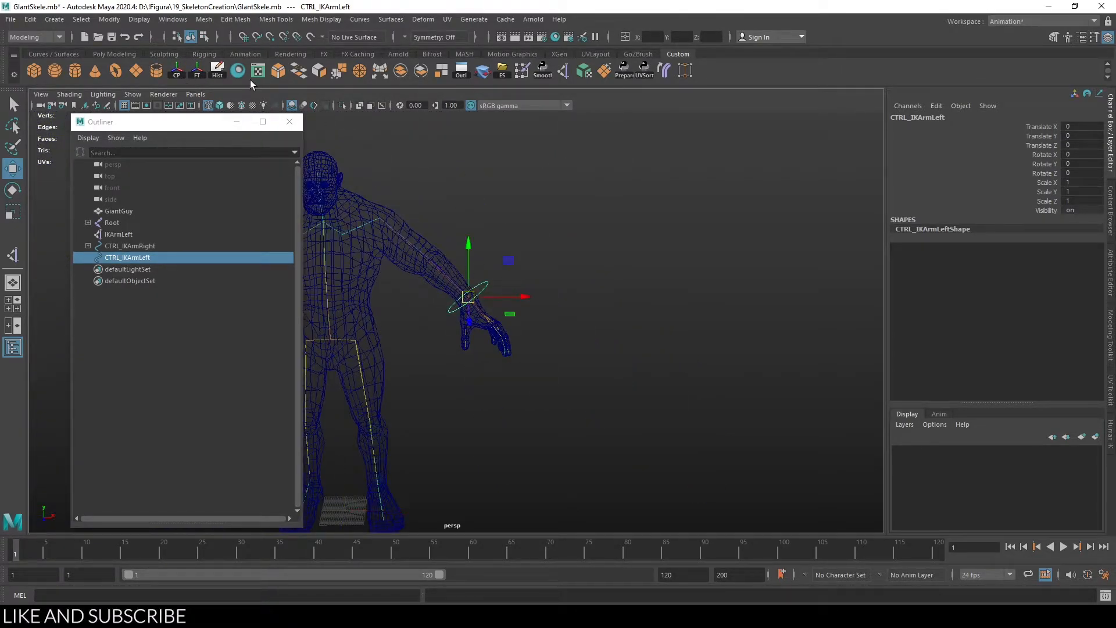
pyautogui.click(112, 23)
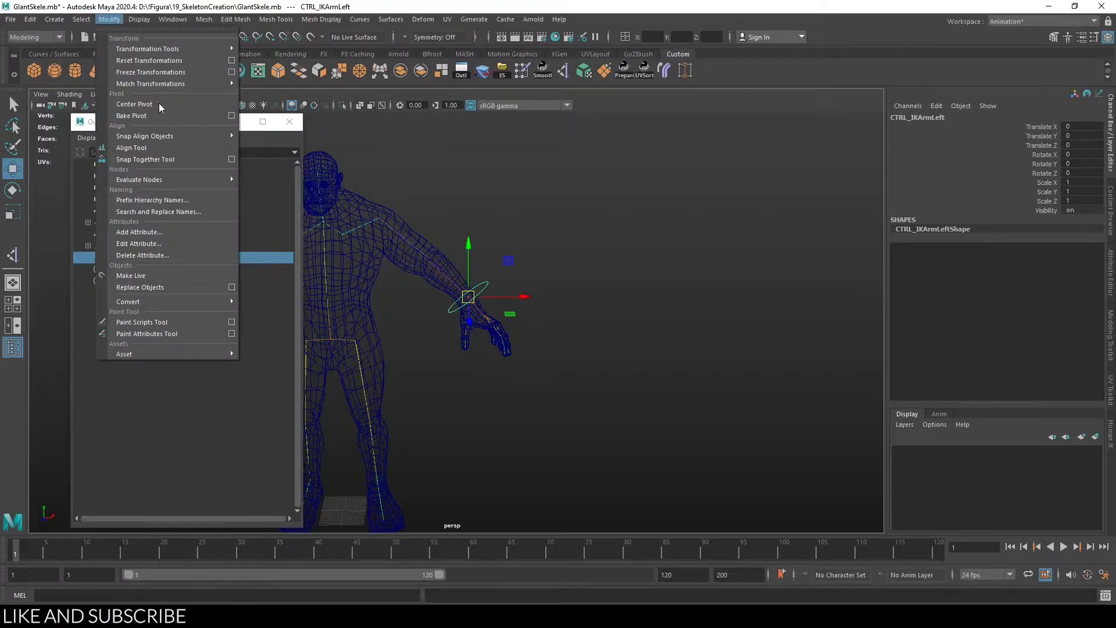
pyautogui.click(553, 197)
# Step: Snap the pivot of CTRL_IKArmLeft to the left wrist joint and freeze the control's transformations
pyautogui.scroll(5, 525, 235)
pyautogui.click(524, 236)
pyautogui.press('v')
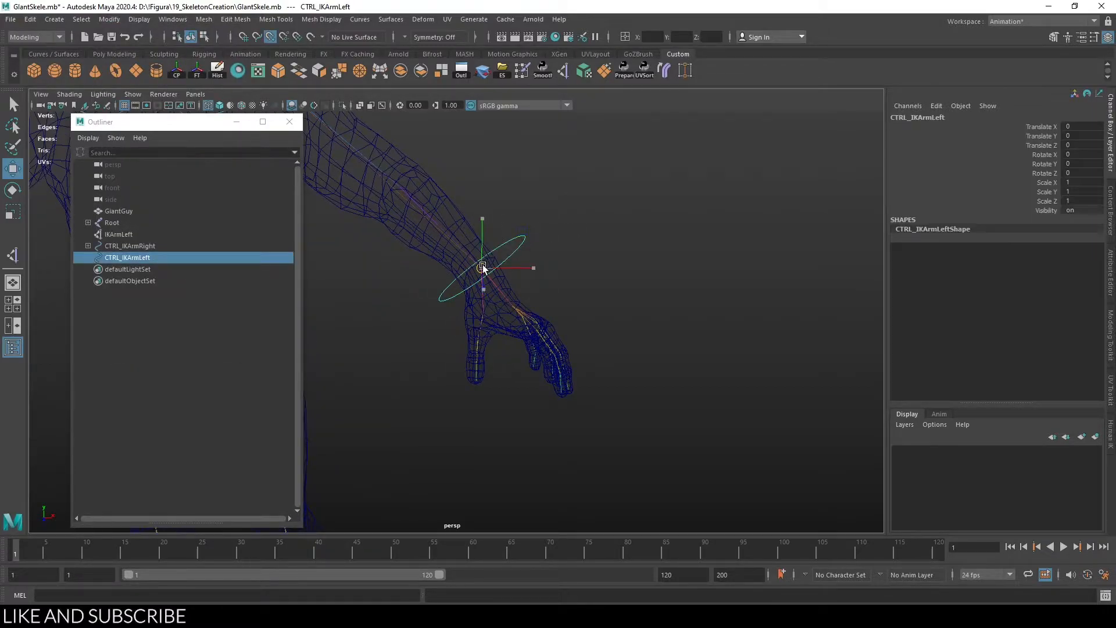
pyautogui.scroll(-2, 436, 269)
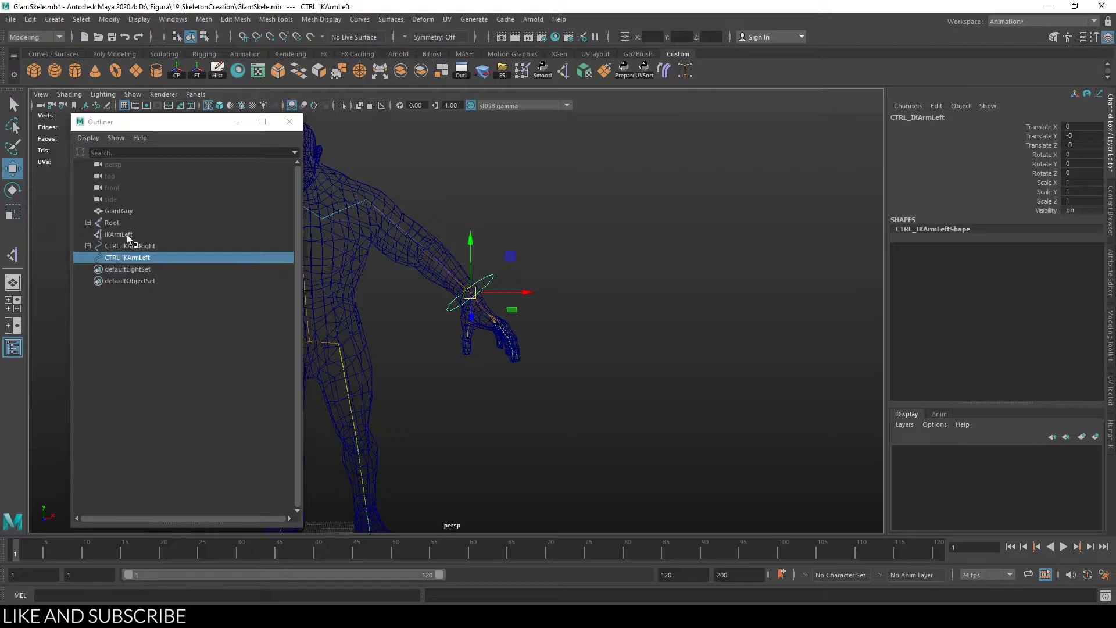
# Step: Parent the IKArmLeft handle under the CTRL_IKArmLeft control
pyautogui.click(128, 234)
pyautogui.moveTo(128, 238); pyautogui.dragTo(124, 259, button='middle')
pyautogui.press('q')
# Step: Test the left arm's IK by moving CTRL_IKArmLeft at the wrist, and undo the move
pyautogui.click(491, 282)
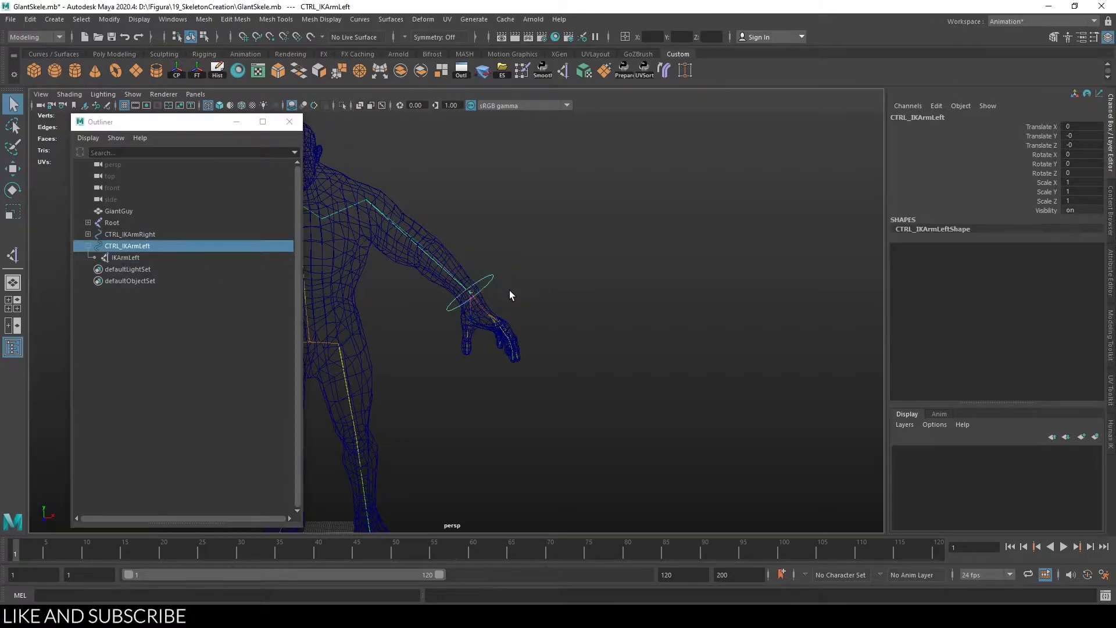
pyautogui.press('w')
pyautogui.scroll(-5, 512, 308)
pyautogui.moveTo(513, 321); pyautogui.dragTo(603, 333)
pyautogui.hotkey('ctrl', 'z')
# Step: Switch to shaded display and move CTRL_IKArmRight about 23.8 in X and 1.33 in Z to test the right arm
pyautogui.keyDown('alt'); pyautogui.moveTo(632, 345); pyautogui.dragTo(593, 357, button='middle'); pyautogui.keyUp('alt')
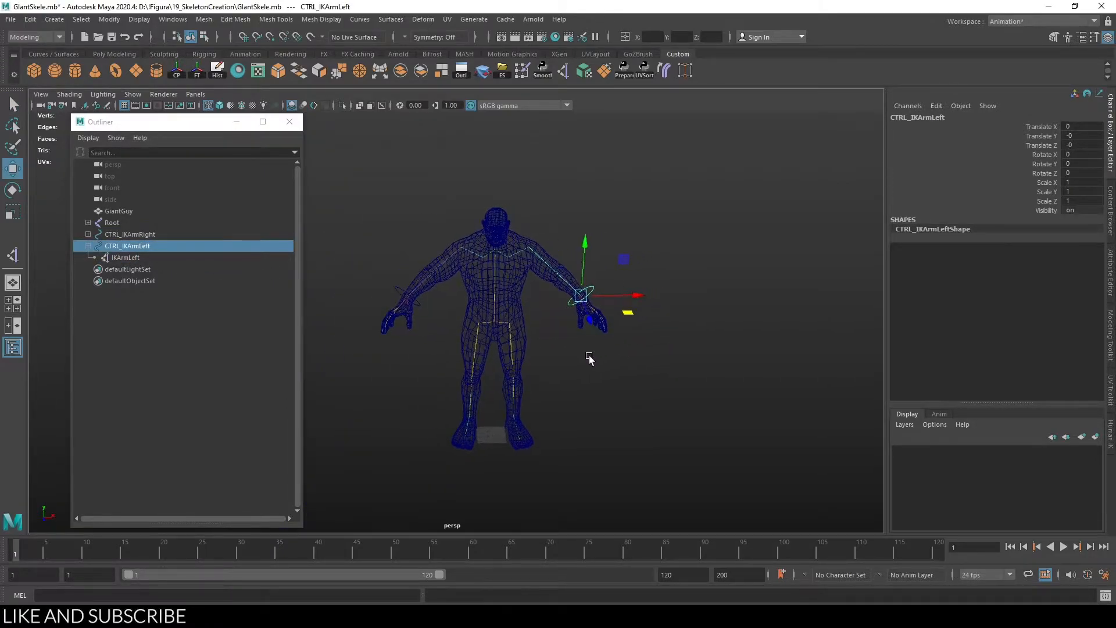
pyautogui.click(401, 292)
pyautogui.press('5')
pyautogui.moveTo(447, 313); pyautogui.dragTo(478, 314)
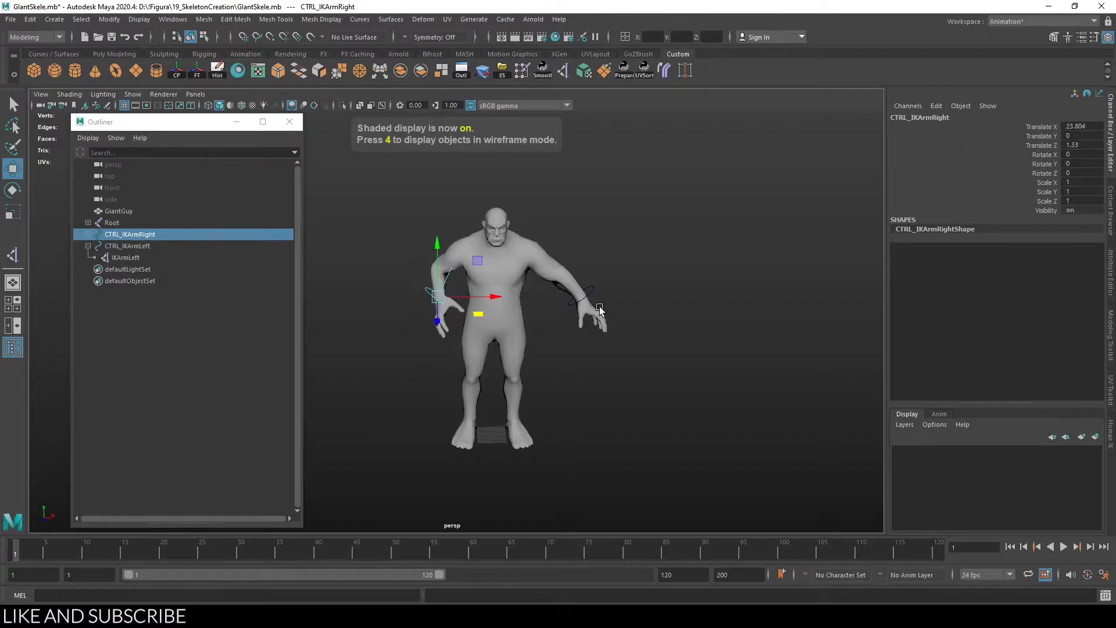
# Step: Test the left arm's IK by moving its wrist control, undo the moves of both arm controls, and show the model with texture maps
pyautogui.click(593, 288)
pyautogui.moveTo(627, 315); pyautogui.dragTo(595, 327)
pyautogui.keyDown('alt'); pyautogui.moveTo(717, 332); pyautogui.dragTo(633, 311); pyautogui.keyUp('alt')
pyautogui.scroll(3, 638, 347)
pyautogui.moveTo(458, 349)
pyautogui.keyDown('alt'); pyautogui.mouseDown()
pyautogui.moveTo(424, 341)
pyautogui.moveTo(455, 352)
pyautogui.mouseUp(); pyautogui.keyUp('alt')
pyautogui.hotkey('ctrl', 'z')
pyautogui.hotkey('ctrl', 'z')
pyautogui.hotkey('ctrl', 'z')
pyautogui.hotkey('ctrl', 'z')
pyautogui.hotkey('ctrl', 'z')
pyautogui.hotkey('ctrl', 'z')
pyautogui.press('6')
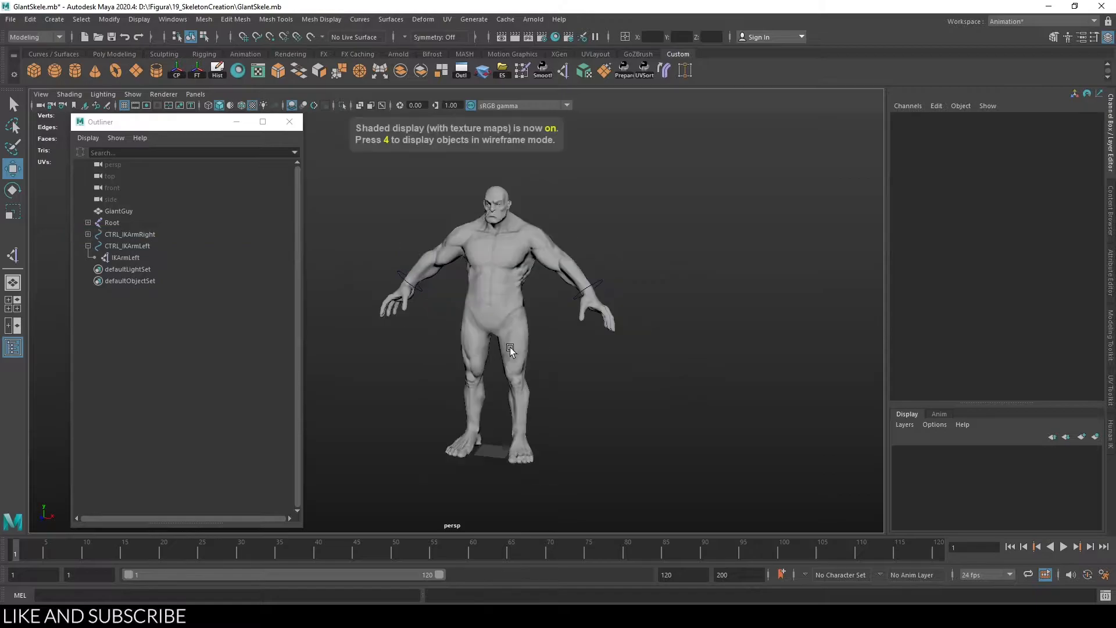
# Step: Switch to wireframe display and collapse the CTRL_IKArmLeft hierarchy
pyautogui.press('4')
pyautogui.scroll(5, 531, 406)
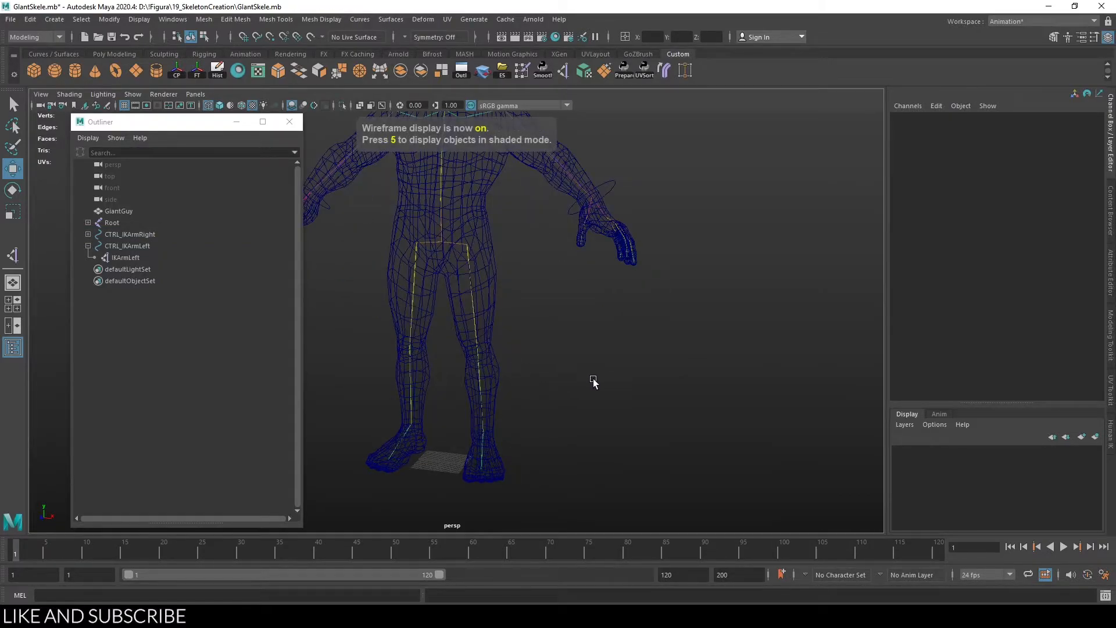
pyautogui.click(87, 246)
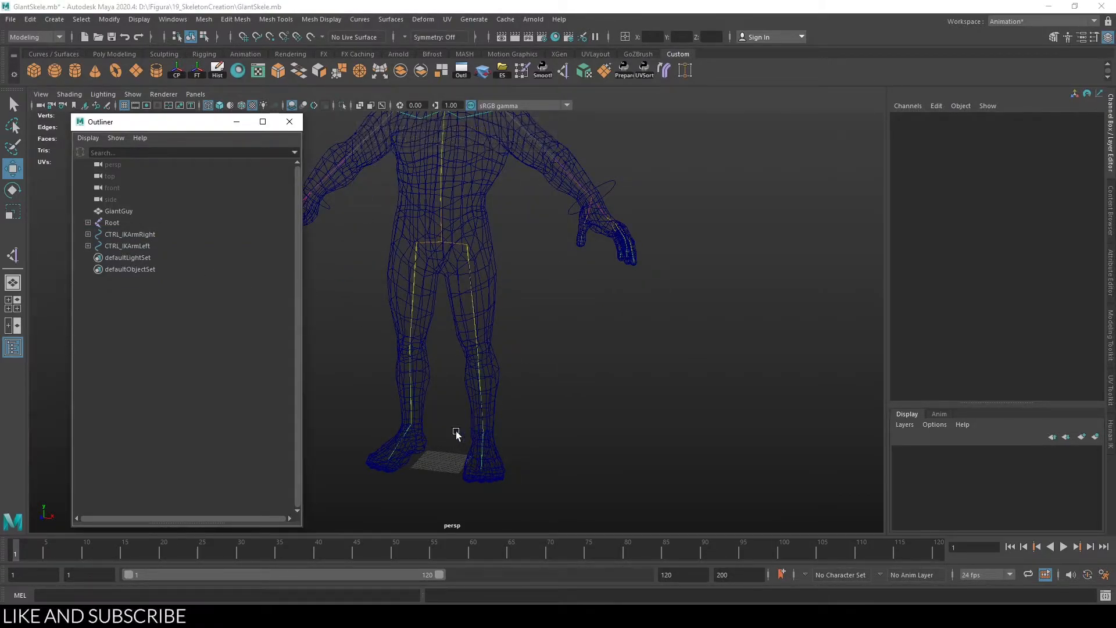
pyautogui.keyDown('alt'); pyautogui.moveTo(662, 423); pyautogui.dragTo(574, 417); pyautogui.keyUp('alt')
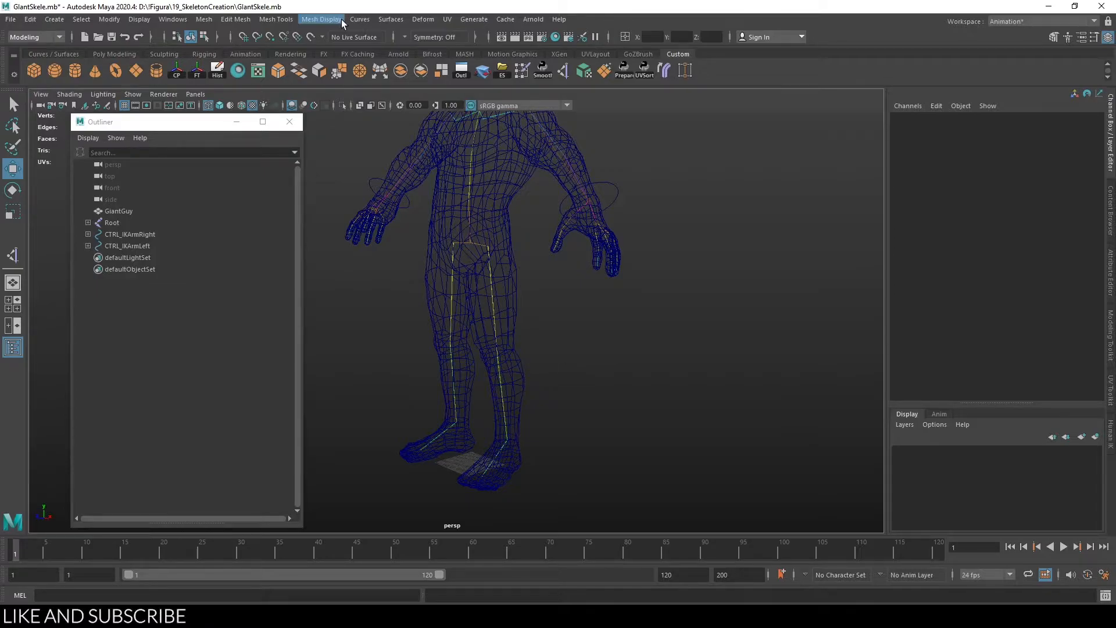
# Step: Create a NURBS circle, scale it to about 11.26, place it at the right ankle joint and rotate it about -9.85 in X
pyautogui.click(51, 20)
pyautogui.moveTo(87, 48)
pyautogui.click(218, 120)
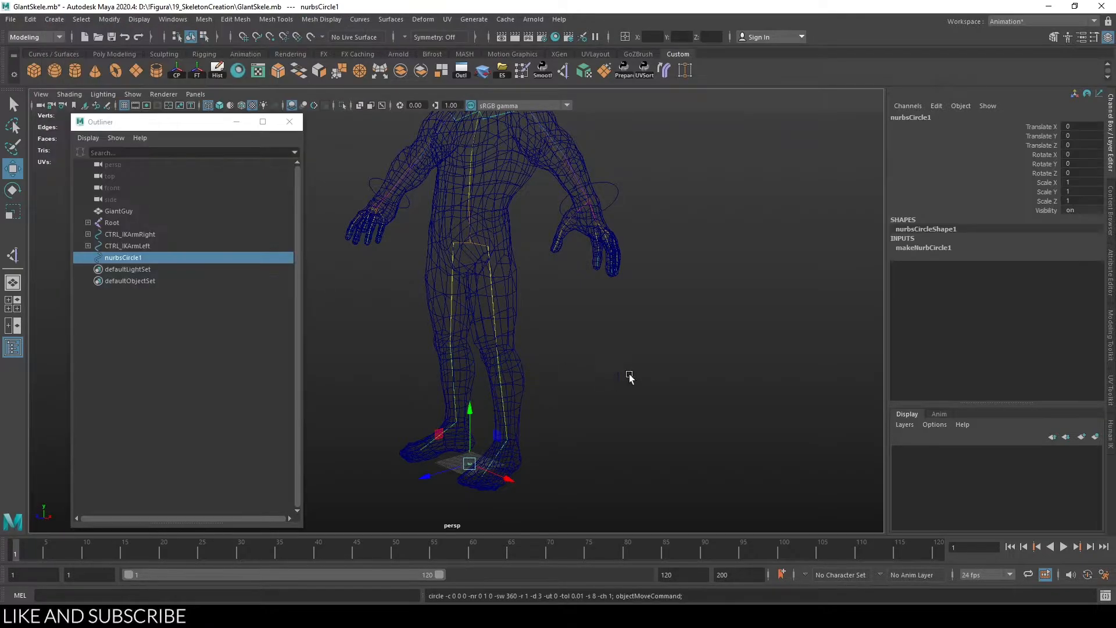
pyautogui.press('r')
pyautogui.moveTo(469, 462); pyautogui.dragTo(523, 462)
pyautogui.press('w')
pyautogui.press('e')
pyautogui.moveTo(593, 303); pyautogui.dragTo(606, 302)
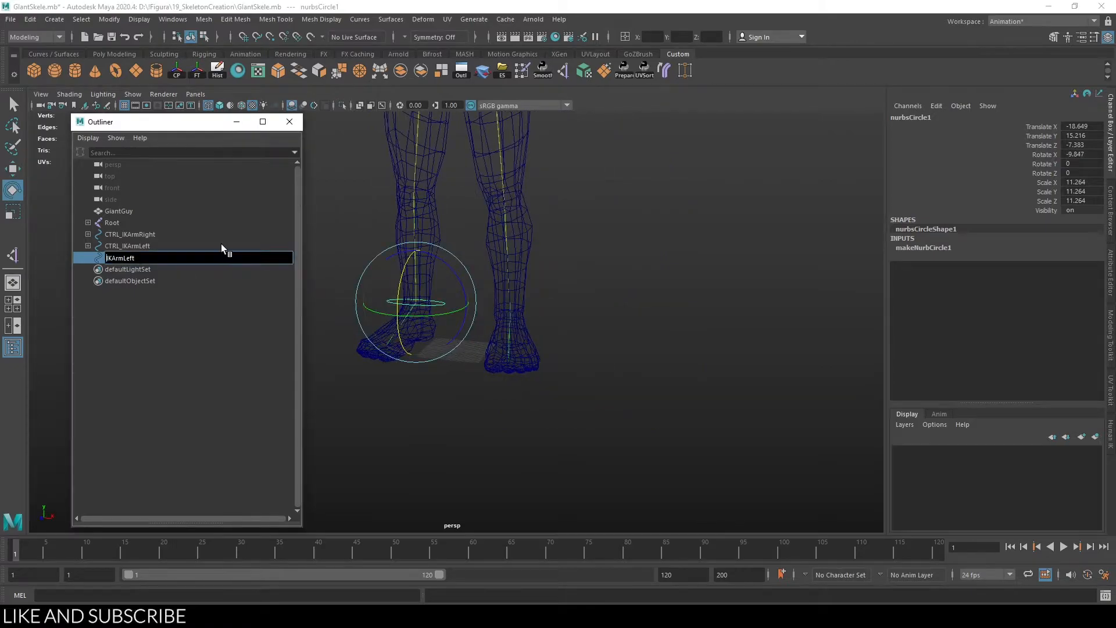
# Step: Rename the ankle circle as CTRL_IKLegRight
pyautogui.doubleClick(123, 257)
pyautogui.write('CTRL_IKLegRight')
pyautogui.press('Return')
pyautogui.hotkey('ctrl', 'd')
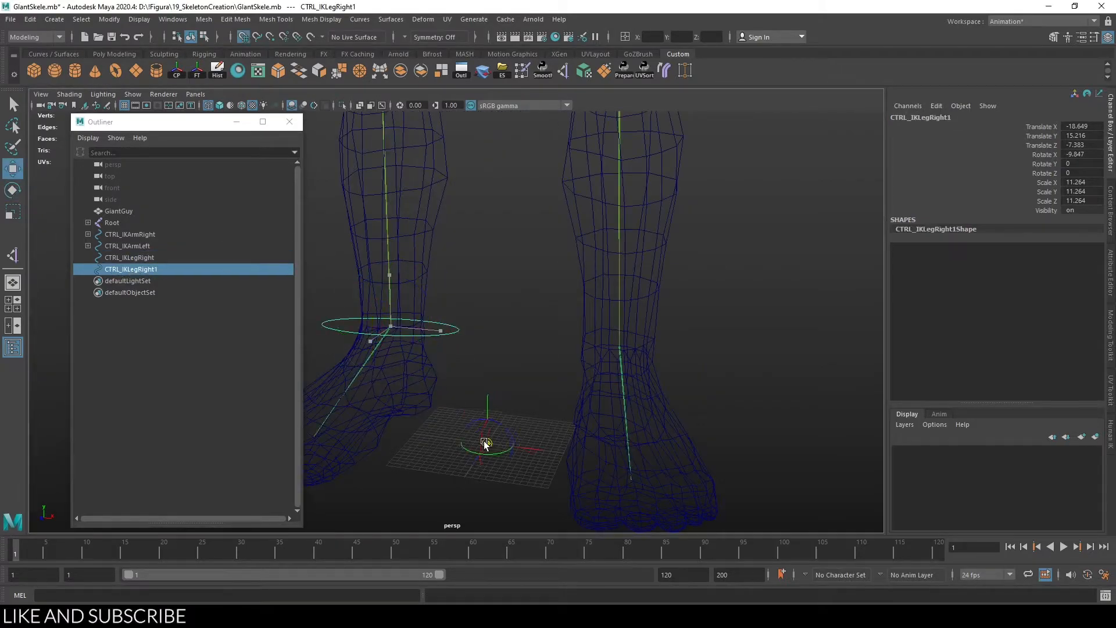
pyautogui.keyDown('alt'); pyautogui.moveTo(515, 319); pyautogui.dragTo(523, 332, button='middle'); pyautogui.keyUp('alt')
pyautogui.keyDown('alt'); pyautogui.moveTo(523, 333); pyautogui.dragTo(446, 286, button='right'); pyautogui.keyUp('alt')
pyautogui.click(401, 256)
pyautogui.click(166, 257)
pyautogui.click(164, 270)
pyautogui.press('Delete')
# Step: Freeze the transformations of CTRL_IKLegRight and mirror a duplicate to the left ankle with Scale X set to -1
pyautogui.click(165, 258)
pyautogui.click(193, 74)
pyautogui.click(81, 20)
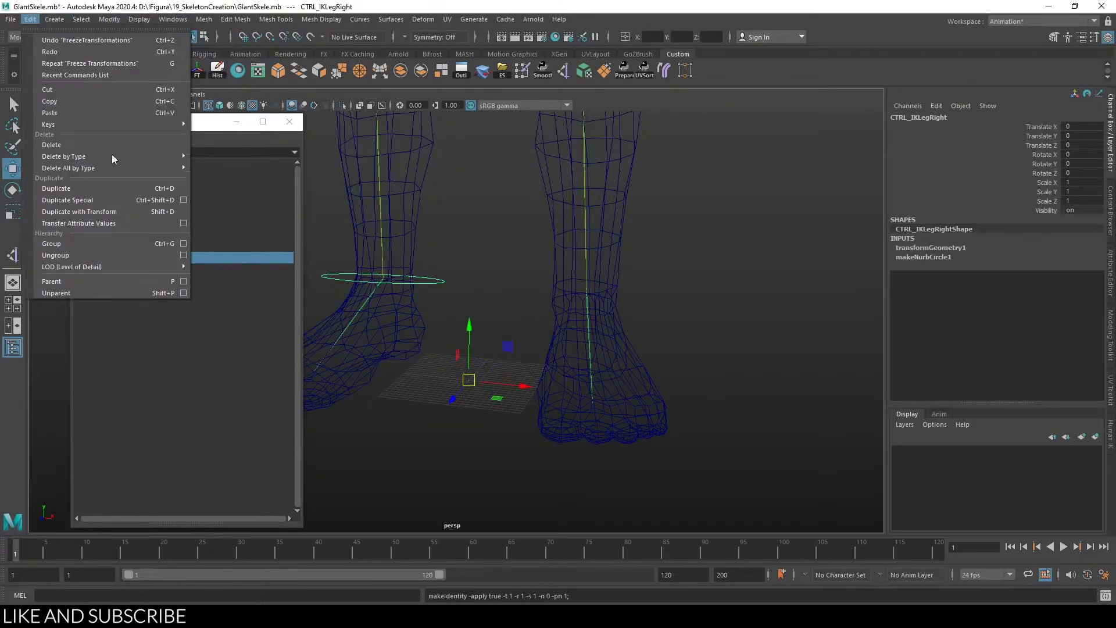
pyautogui.click(1078, 183)
pyautogui.write('-1')
# Step: Freeze the mirrored circle's transformations and rename it CTRL_IKLegLeft
pyautogui.click(196, 72)
pyautogui.doubleClick(168, 256)
pyautogui.hotkey('ctrl', 'c')
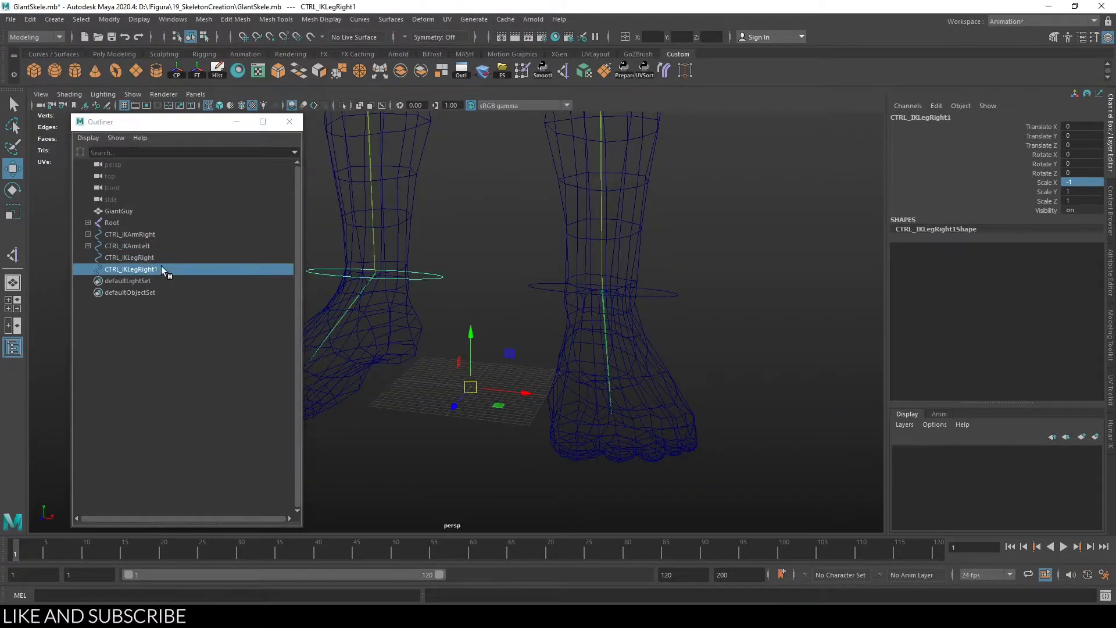
pyautogui.click(200, 257)
pyautogui.click(174, 269)
# Step: Switch to the Rigging menu set and create an IK handle from the right hip joint to the right ankle joint
pyautogui.keyDown('alt'); pyautogui.moveTo(442, 313); pyautogui.dragTo(467, 330, button='right'); pyautogui.keyUp('alt')
pyautogui.click(36, 38)
pyautogui.click(29, 59)
pyautogui.click(208, 20)
pyautogui.click(246, 162)
pyautogui.keyDown('alt'); pyautogui.moveTo(511, 145); pyautogui.dragTo(518, 175, button='middle'); pyautogui.keyUp('alt')
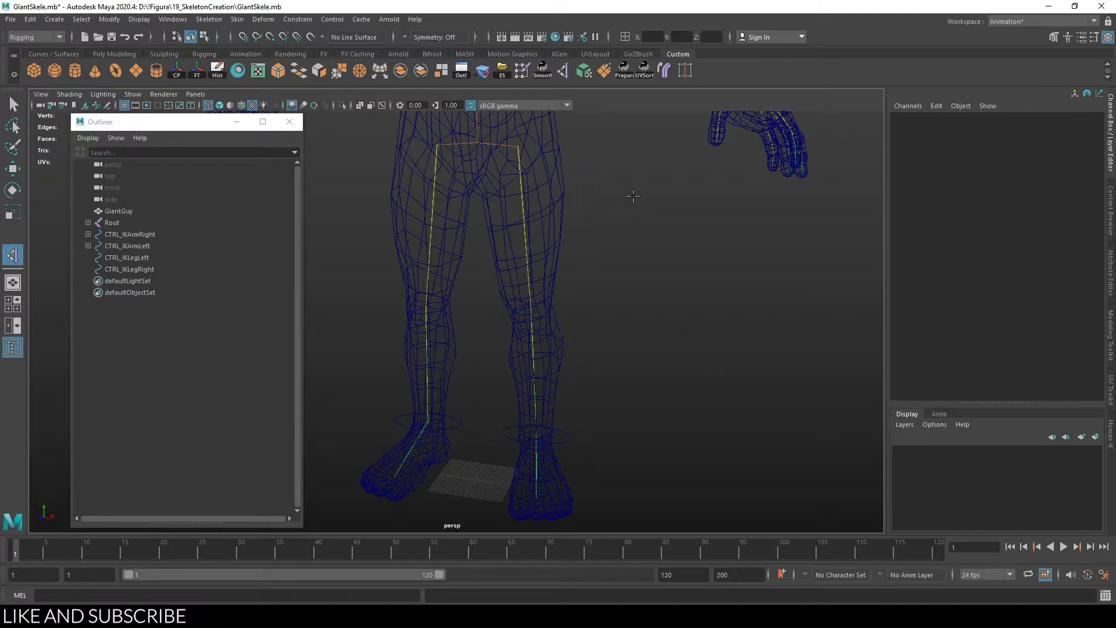
pyautogui.keyDown('alt'); pyautogui.moveTo(615, 192); pyautogui.dragTo(589, 186); pyautogui.keyUp('alt')
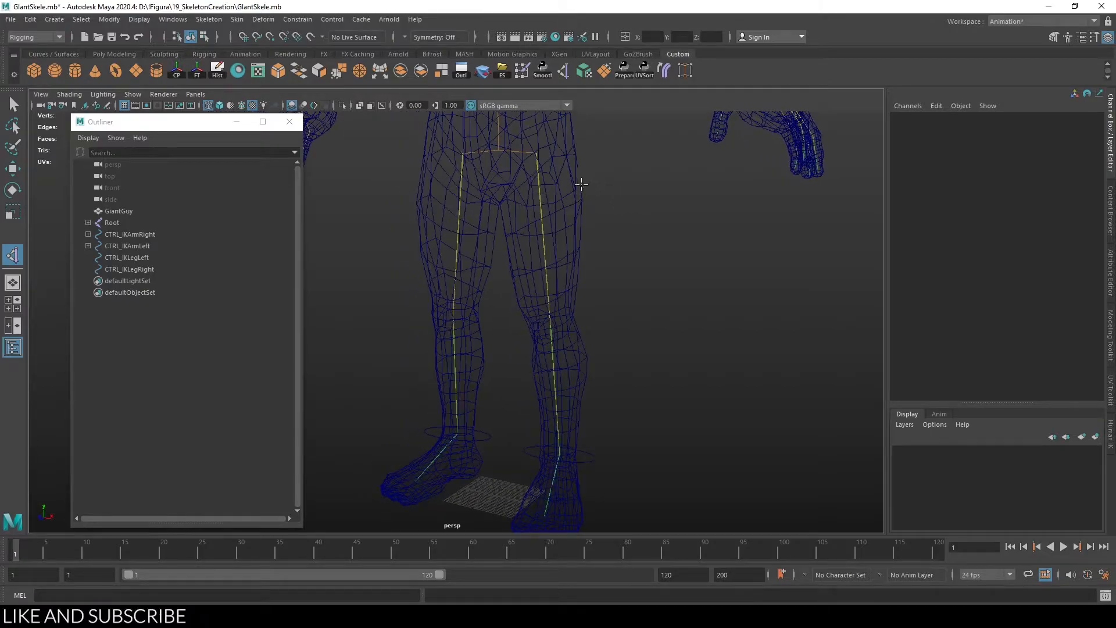
pyautogui.click(463, 152)
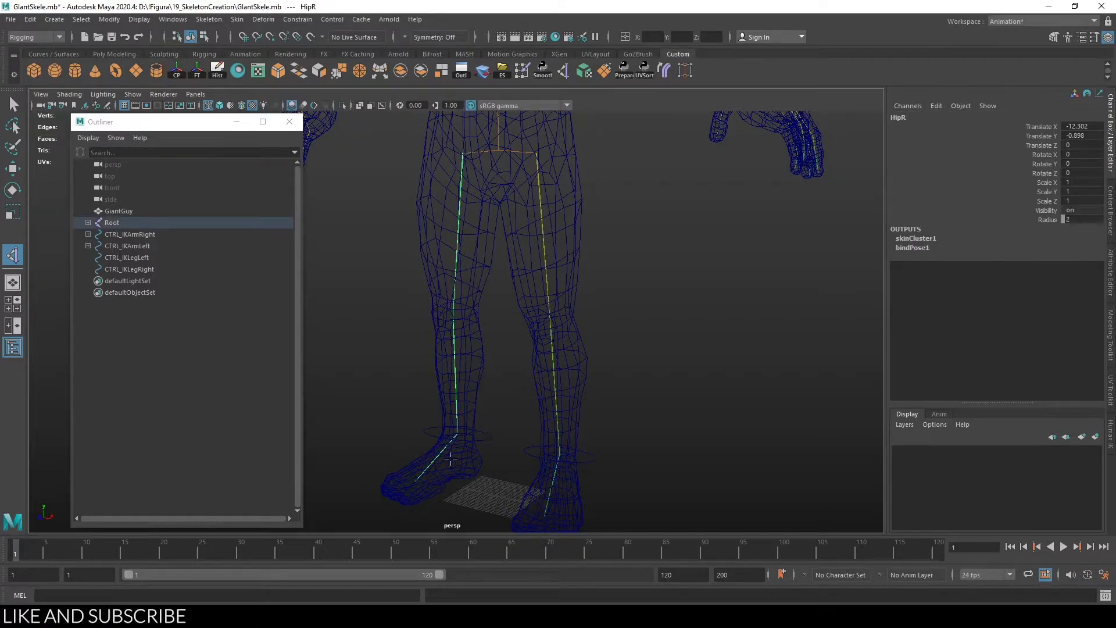
pyautogui.click(458, 433)
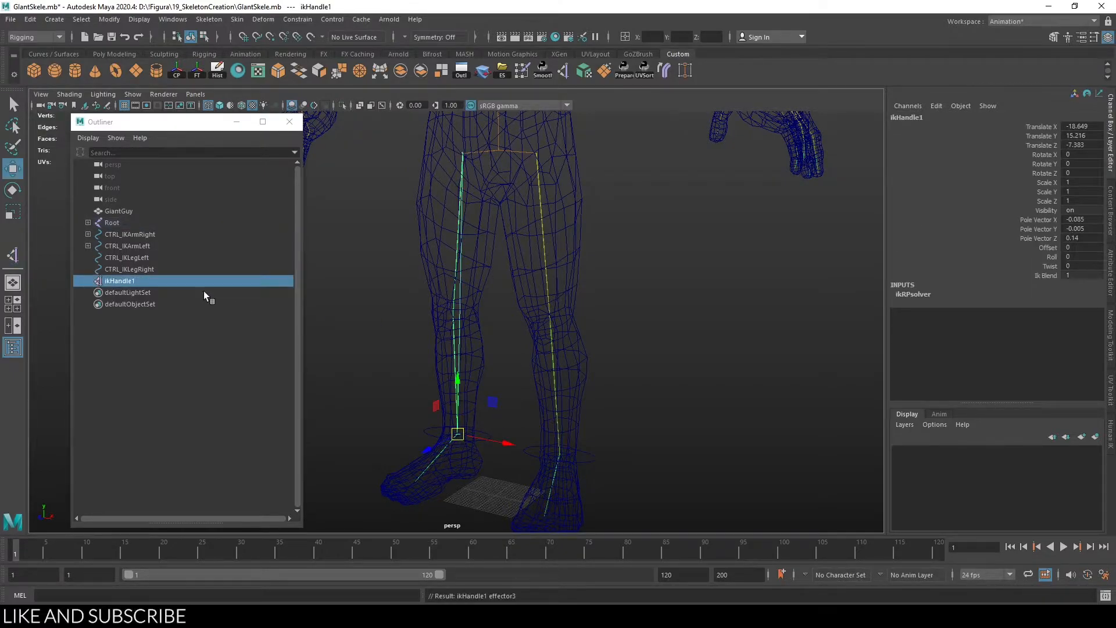
# Step: Create an IK handle from the left hip joint to the left ankle joint
pyautogui.click(209, 20)
pyautogui.click(246, 162)
pyautogui.click(536, 153)
pyautogui.click(559, 454)
# Step: Rename the right leg's IK handle IKLegRight and parent both leg IK handles under their matching ankle controls
pyautogui.doubleClick(121, 281)
pyautogui.hotkey('ctrl', 'v')
pyautogui.moveTo(124, 281); pyautogui.dragTo(56, 277)
pyautogui.press('BackSpace')
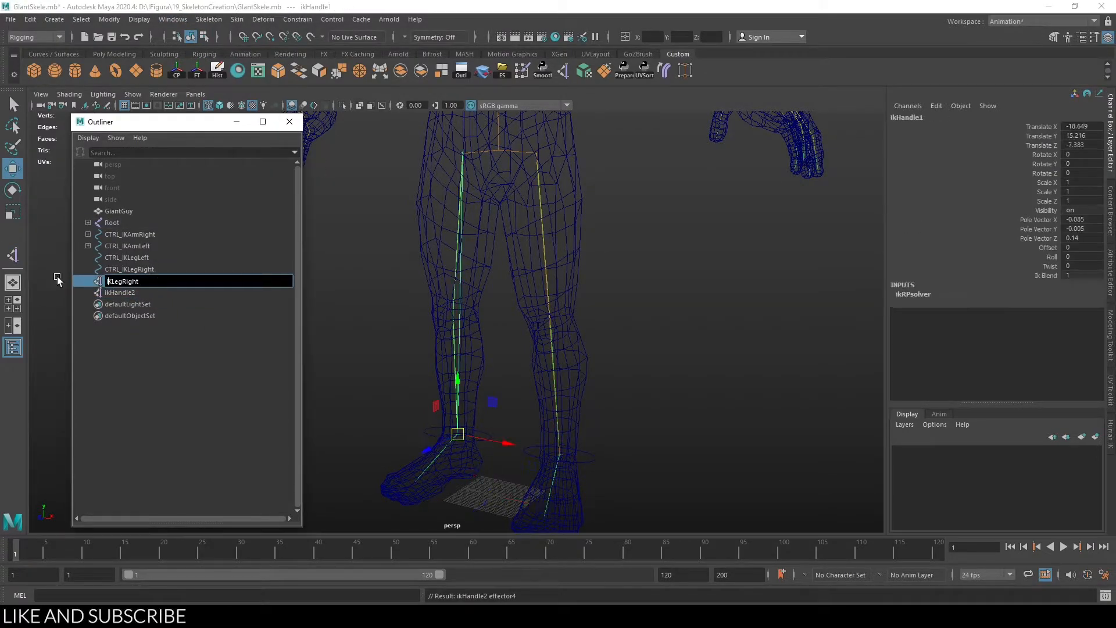
pyautogui.press('Return')
pyautogui.moveTo(119, 293); pyautogui.dragTo(140, 259, button='middle')
pyautogui.moveTo(140, 259); pyautogui.dragTo(128, 257, button='middle')
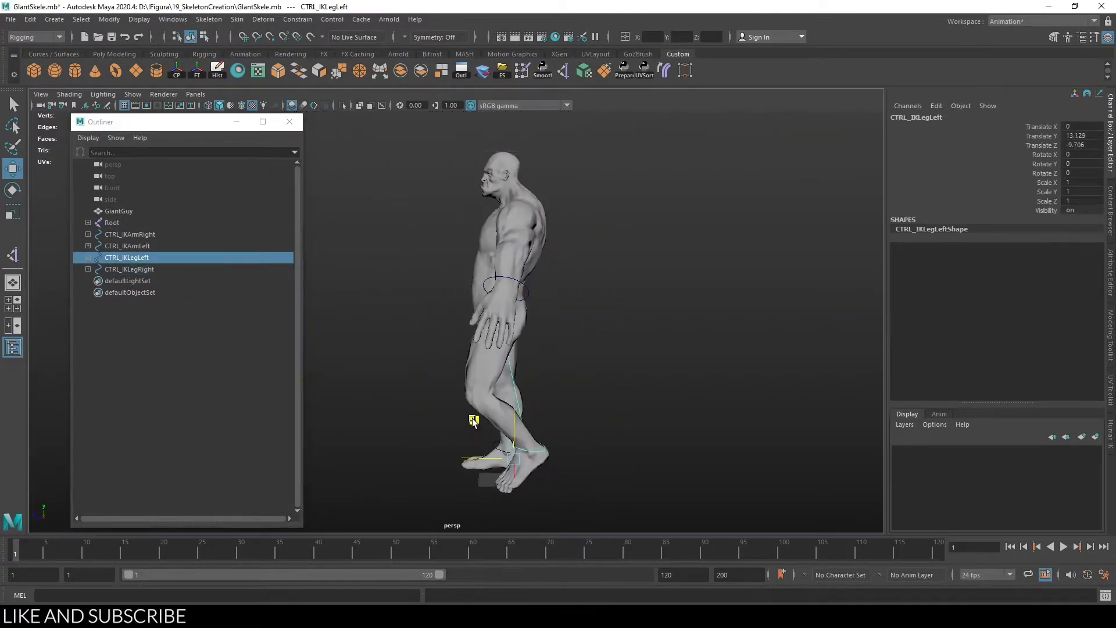
# Step: Test the left leg's IK by moving CTRL_IKLegLeft at the ankle
pyautogui.moveTo(474, 421); pyautogui.dragTo(450, 445, button='middle')
pyautogui.moveTo(449, 443)
pyautogui.mouseDown()
pyautogui.moveTo(501, 417)
pyautogui.moveTo(439, 406)
pyautogui.moveTo(456, 424)
pyautogui.mouseUp()
pyautogui.moveTo(355, 407)
pyautogui.keyDown('alt'); pyautogui.mouseDown()
pyautogui.moveTo(402, 406)
pyautogui.moveTo(459, 454)
pyautogui.mouseUp(); pyautogui.keyUp('alt')
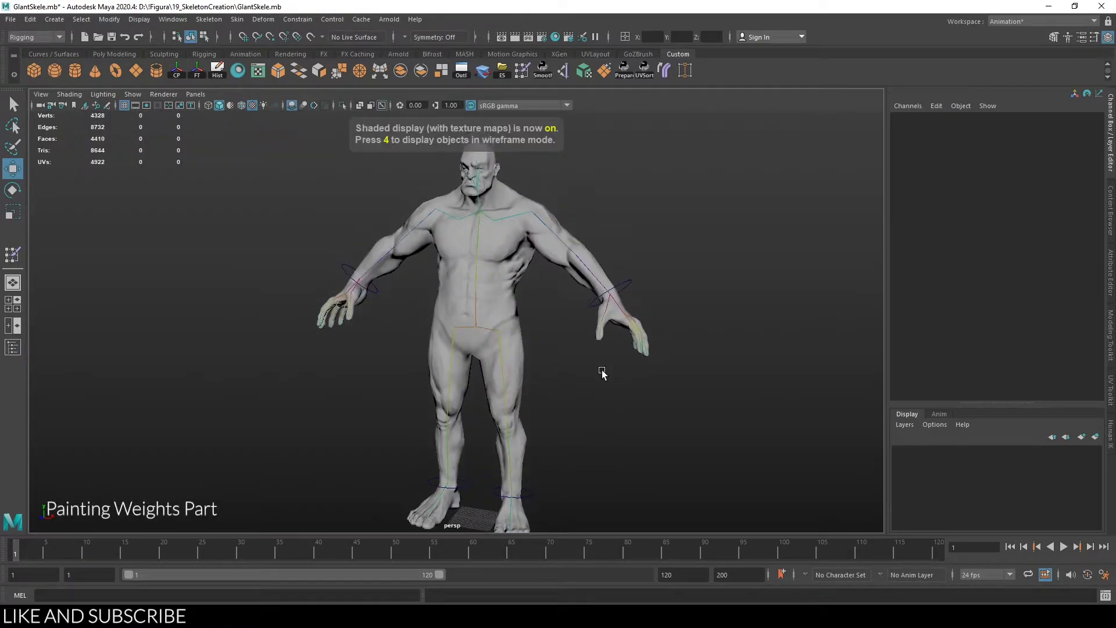
# Step: Examine the giant's mesh together with its skeleton and controls from several angles
pyautogui.keyDown('alt'); pyautogui.moveTo(602, 373); pyautogui.dragTo(608, 403, button='right'); pyautogui.keyUp('alt')
pyautogui.keyDown('alt'); pyautogui.moveTo(610, 372); pyautogui.dragTo(552, 374); pyautogui.keyUp('alt')
pyautogui.keyDown('alt'); pyautogui.moveTo(553, 374); pyautogui.dragTo(691, 352, button='right'); pyautogui.keyUp('alt')
pyautogui.moveTo(699, 316); pyautogui.dragTo(690, 346)
pyautogui.press('4')
pyautogui.scroll(5, 668, 356)
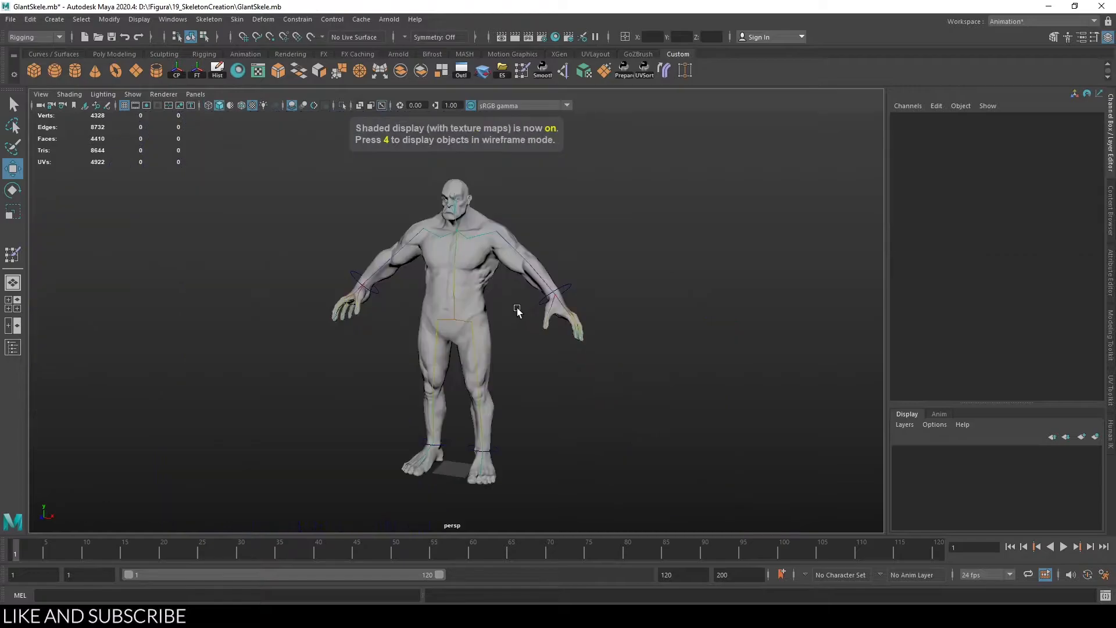
pyautogui.keyDown('alt'); pyautogui.moveTo(487, 277); pyautogui.dragTo(501, 295, button='right'); pyautogui.keyUp('alt')
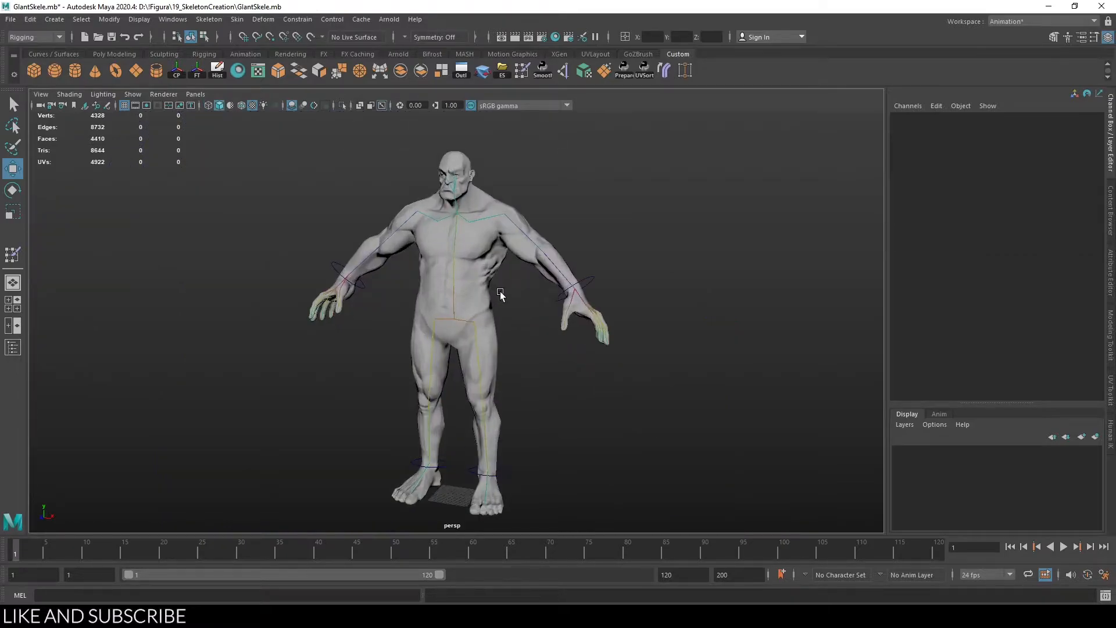
pyautogui.keyDown('alt'); pyautogui.moveTo(535, 316); pyautogui.dragTo(508, 316); pyautogui.keyUp('alt')
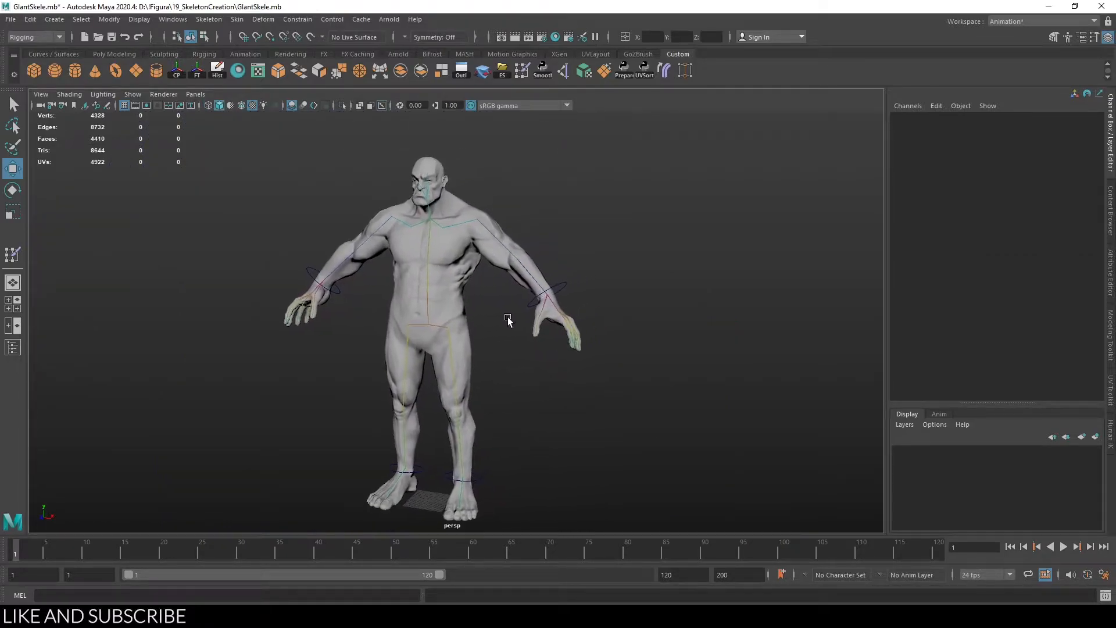
# Step: Collapse the Channel Box and disable the IKArmLeft handle at the left wrist
pyautogui.click(1111, 136)
pyautogui.scroll(5, 702, 362)
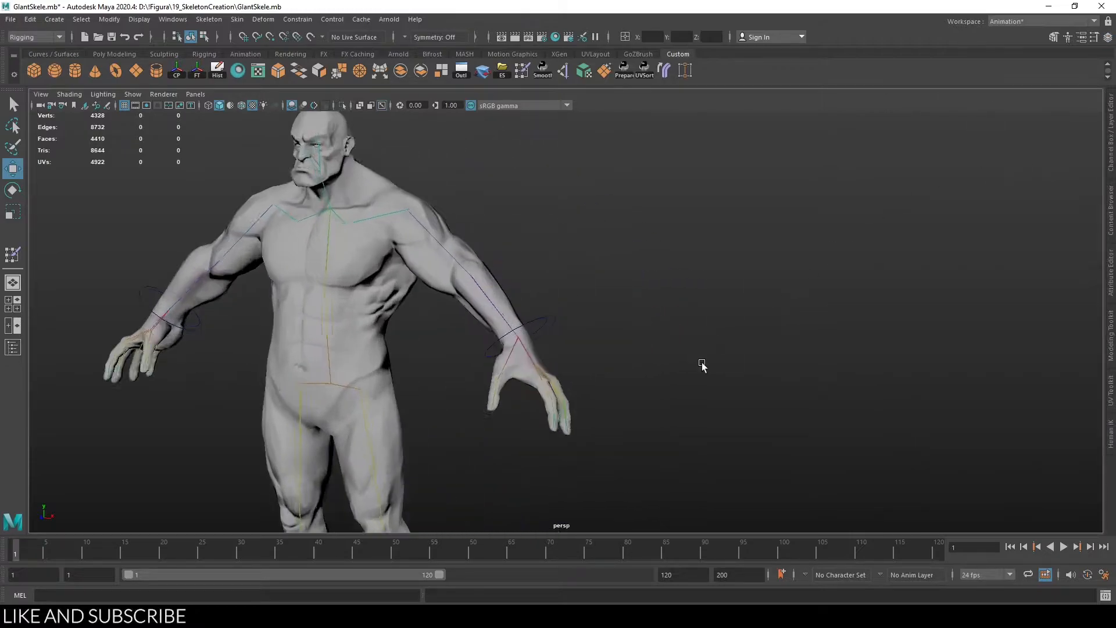
pyautogui.press('4')
pyautogui.press('q')
pyautogui.click(488, 344)
pyautogui.rightClick(489, 345)
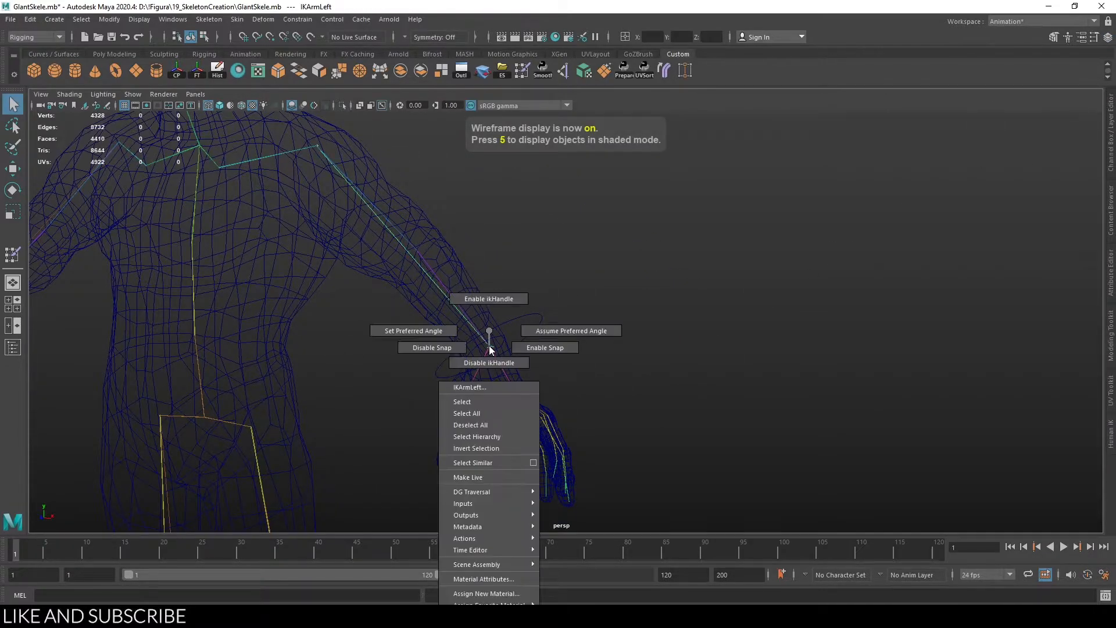
pyautogui.moveTo(489, 330); pyautogui.dragTo(490, 365, button='right')
# Step: Disable the right arm's IK handle at the wrist
pyautogui.keyDown('alt'); pyautogui.moveTo(430, 363); pyautogui.dragTo(784, 337, button='middle'); pyautogui.keyUp('alt')
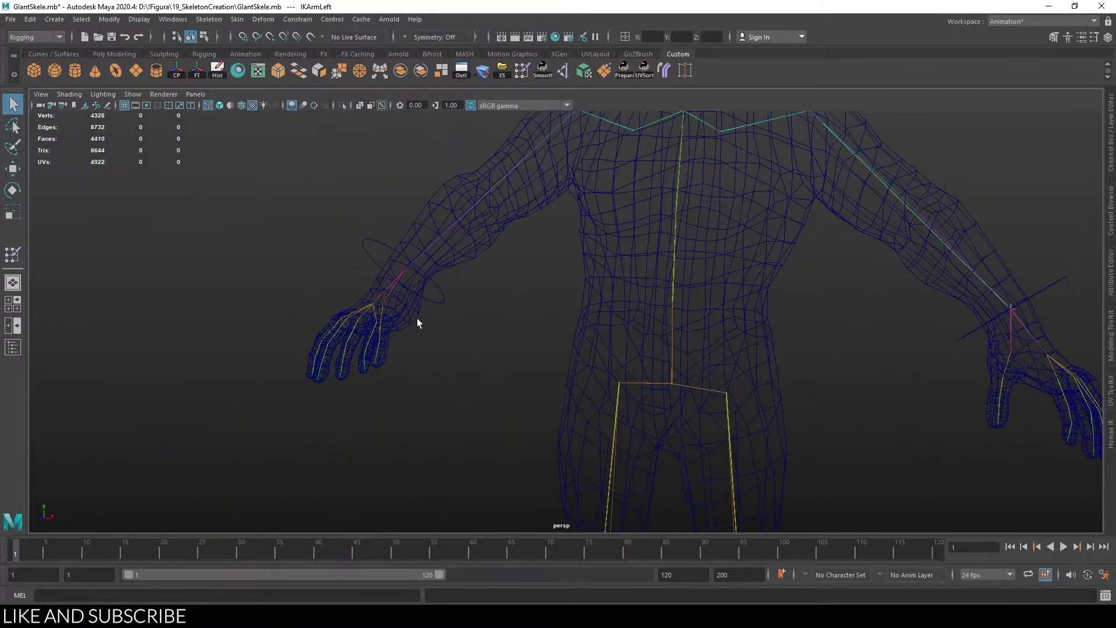
pyautogui.click(403, 268)
pyautogui.moveTo(404, 268); pyautogui.dragTo(435, 300, button='right')
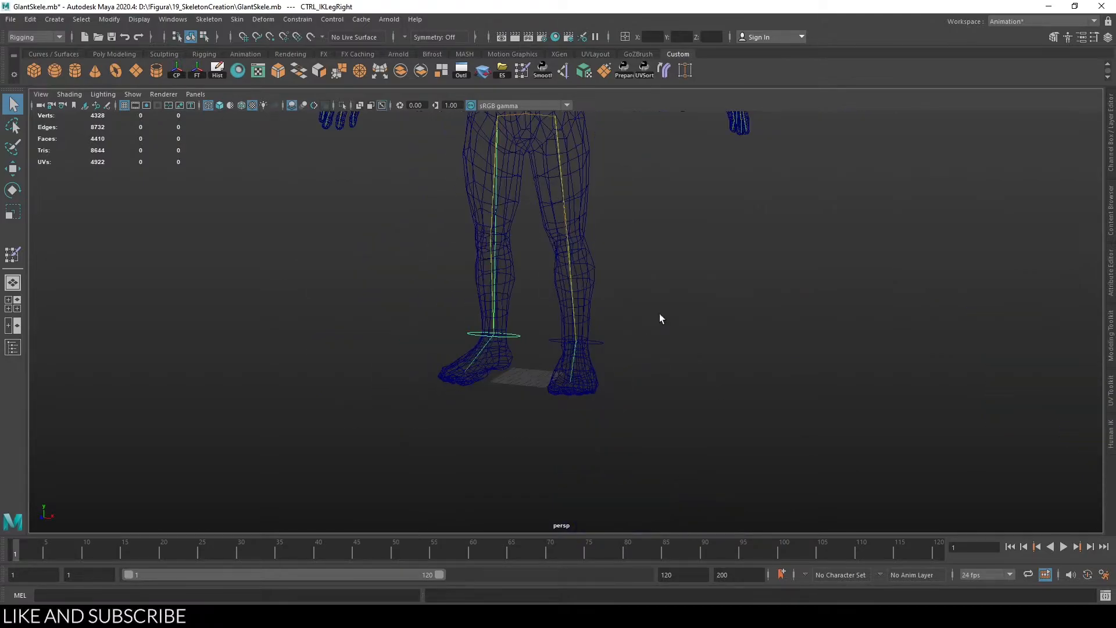
# Step: Hide the four IK controls CTRL_IKArmRight, CTRL_IKArmLeft, CTRL_IKLegLeft and CTRL_IKLegRight
pyautogui.keyDown('alt'); pyautogui.moveTo(660, 318); pyautogui.dragTo(632, 383, button='middle'); pyautogui.keyUp('alt')
pyautogui.click(13, 347)
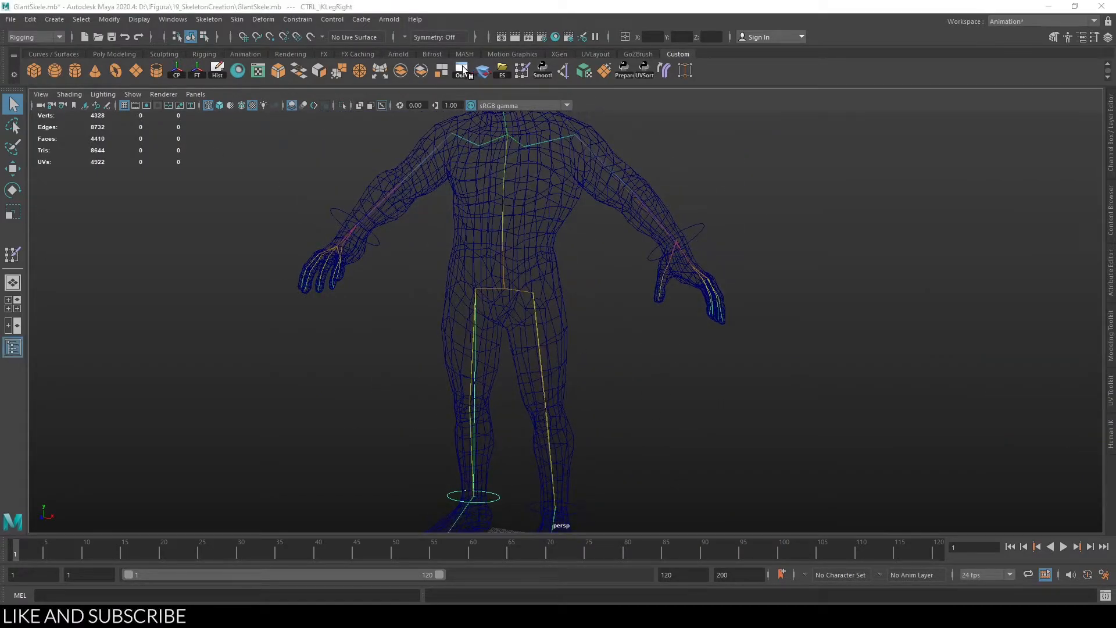
pyautogui.keyDown('shift'); pyautogui.click(86, 238); pyautogui.keyUp('shift')
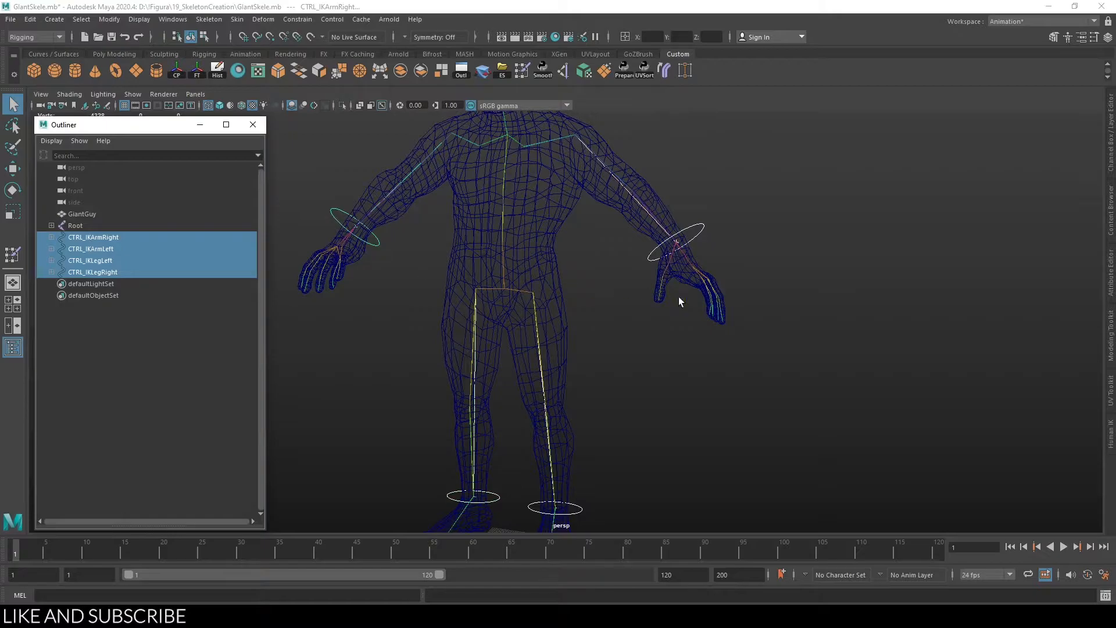
pyautogui.hotkey('ctrl', 'h')
# Step: Rotate ElbowL about -101.7 in Y to test the arm's deformation, and undo the rotation
pyautogui.keyDown('alt'); pyautogui.moveTo(707, 344); pyautogui.dragTo(649, 360, button='right'); pyautogui.keyUp('alt')
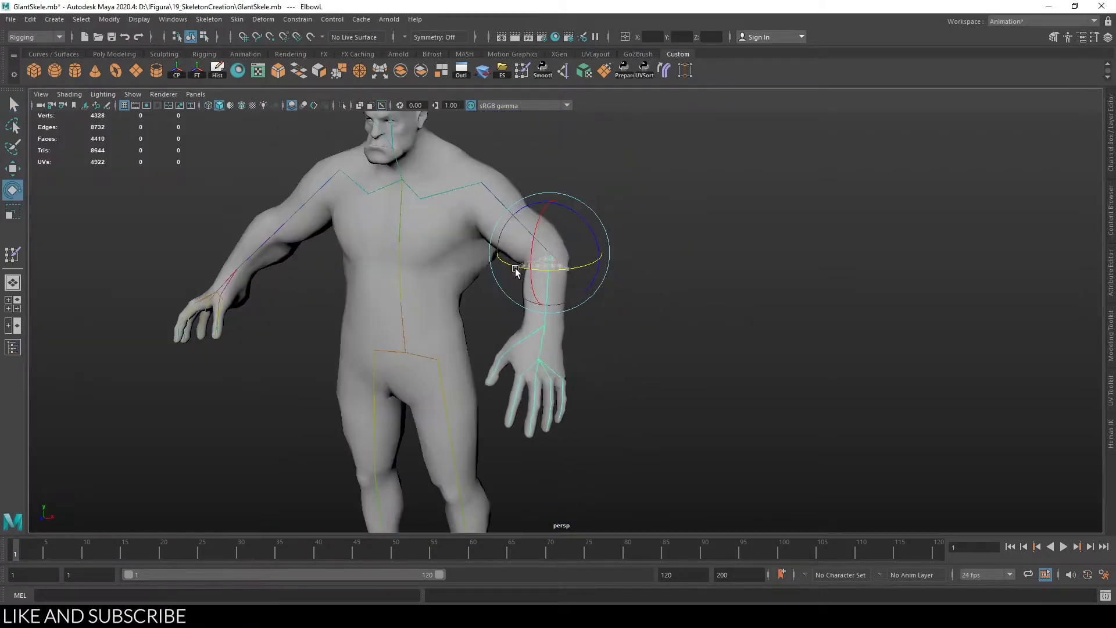
pyautogui.moveTo(543, 265)
pyautogui.mouseDown()
pyautogui.moveTo(476, 273)
pyautogui.moveTo(583, 266)
pyautogui.moveTo(403, 252)
pyautogui.mouseUp()
pyautogui.hotkey('ctrl', 'z')
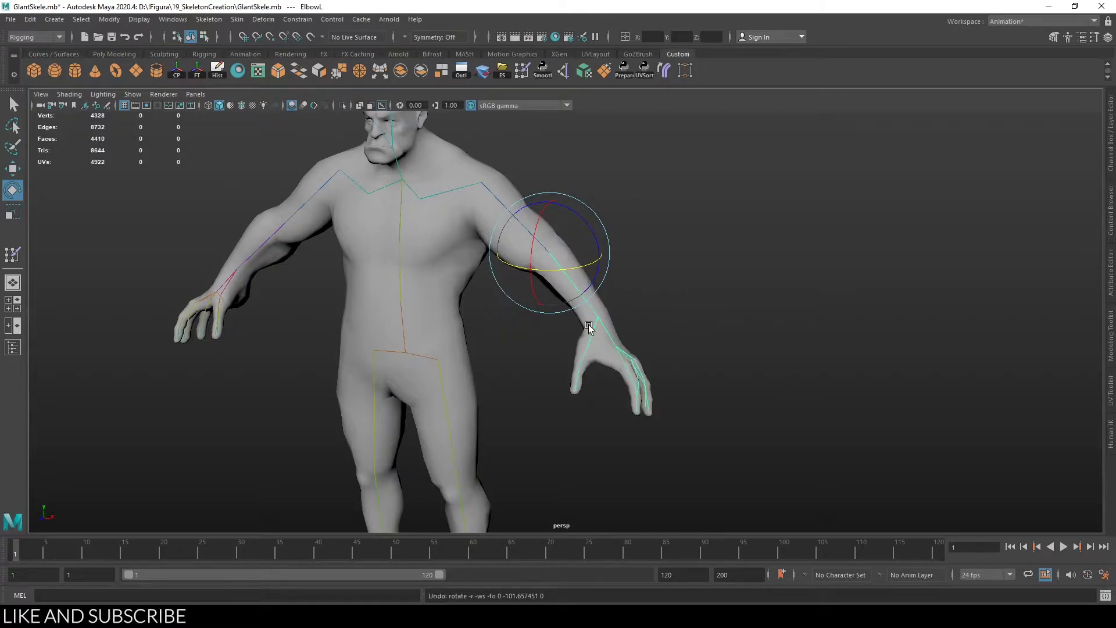
# Step: Switch the viewport to shaded display with texture maps and deactivate the rotate manipulator
pyautogui.press('4')
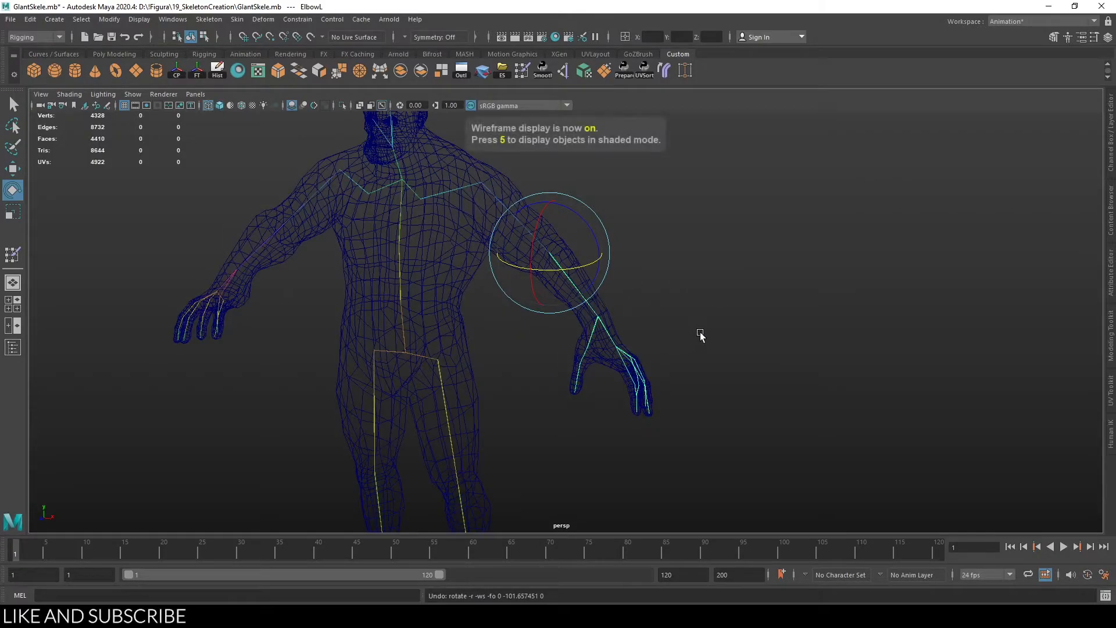
pyautogui.scroll(-2, 693, 331)
pyautogui.press('5')
pyautogui.press('6')
pyautogui.scroll(4, 537, 367)
pyautogui.press('q')
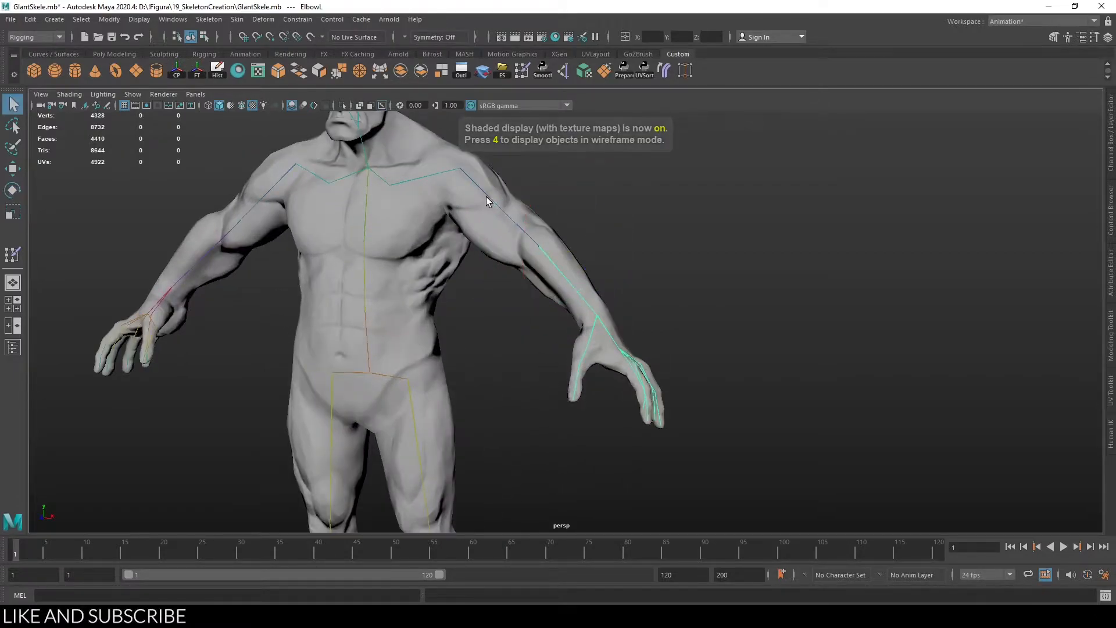
# Step: Test bending the left elbow once more from an angled view, and undo the rotation
pyautogui.keyDown('alt'); pyautogui.moveTo(559, 269); pyautogui.dragTo(650, 291); pyautogui.keyUp('alt')
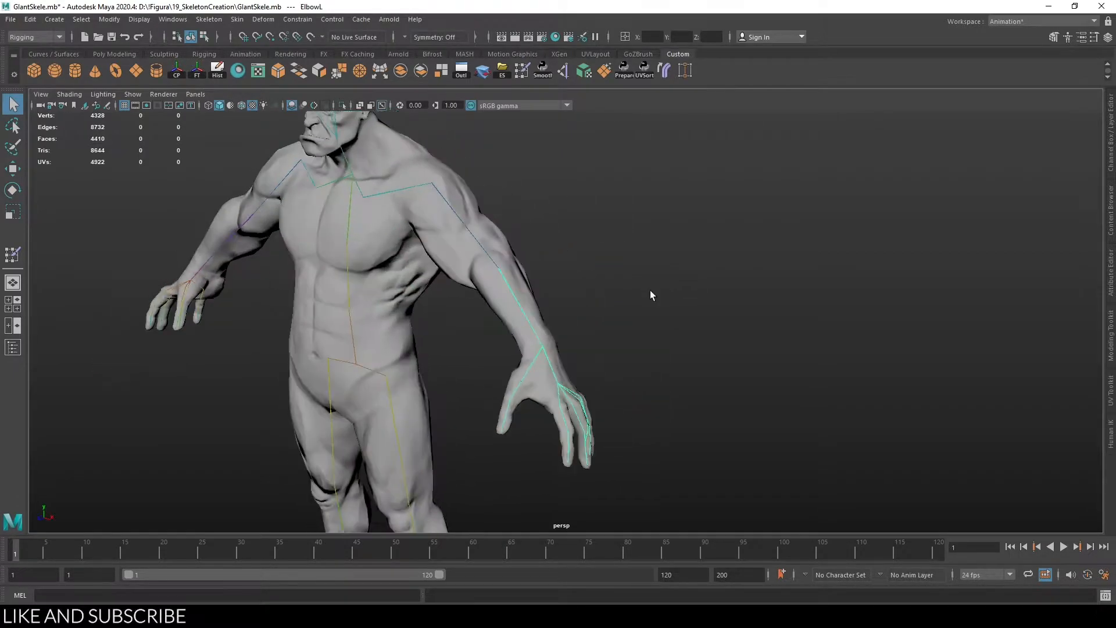
pyautogui.press('e')
pyautogui.moveTo(523, 299); pyautogui.dragTo(389, 304)
pyautogui.hotkey('ctrl', 'z')
pyautogui.keyDown('alt'); pyautogui.moveTo(498, 372); pyautogui.dragTo(551, 380, button='middle'); pyautogui.keyUp('alt')
pyautogui.keyDown('alt'); pyautogui.moveTo(551, 380); pyautogui.dragTo(567, 335, button='right'); pyautogui.keyUp('alt')
pyautogui.press('q')
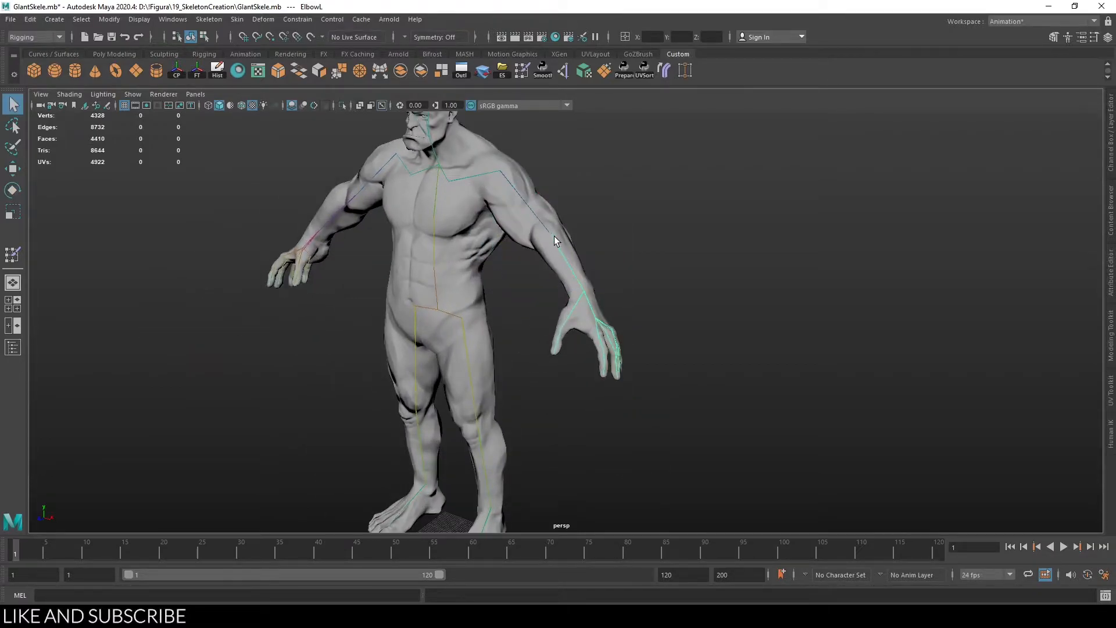
# Step: In wireframe, rotate ElbowL to raise the left forearm to roughly horizontal, and return to textured shading to show the bend
pyautogui.press('4')
pyautogui.scroll(10, 561, 232)
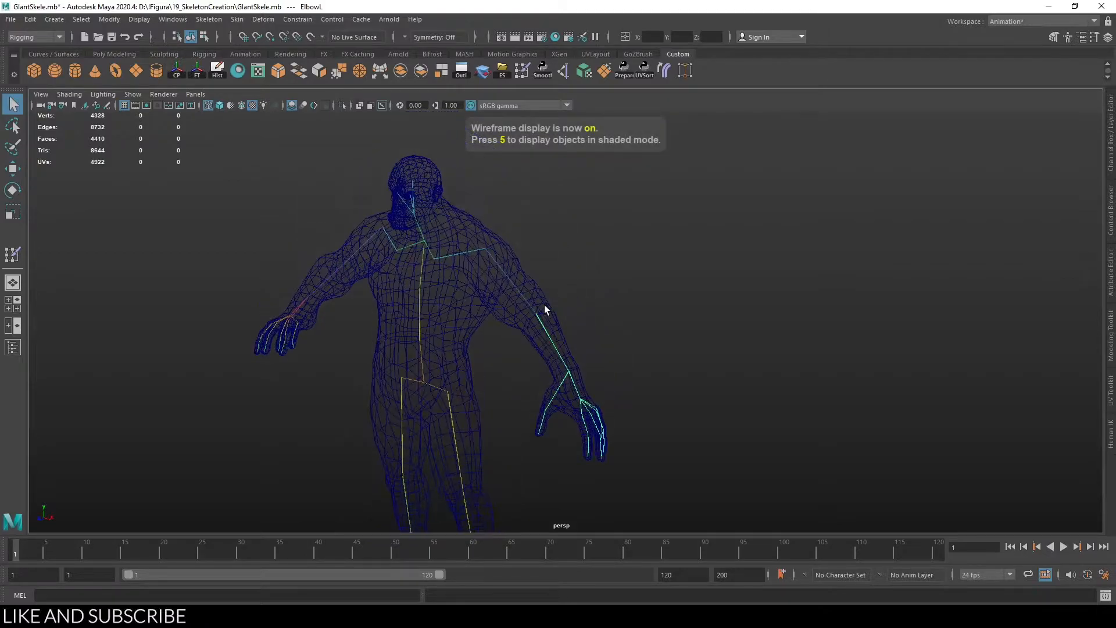
pyautogui.keyDown('alt'); pyautogui.moveTo(488, 364); pyautogui.dragTo(530, 352); pyautogui.keyUp('alt')
pyautogui.scroll(-3, 672, 337)
pyautogui.keyDown('alt'); pyautogui.moveTo(672, 336); pyautogui.dragTo(630, 283); pyautogui.keyUp('alt')
pyautogui.scroll(4, 630, 282)
pyautogui.press('e')
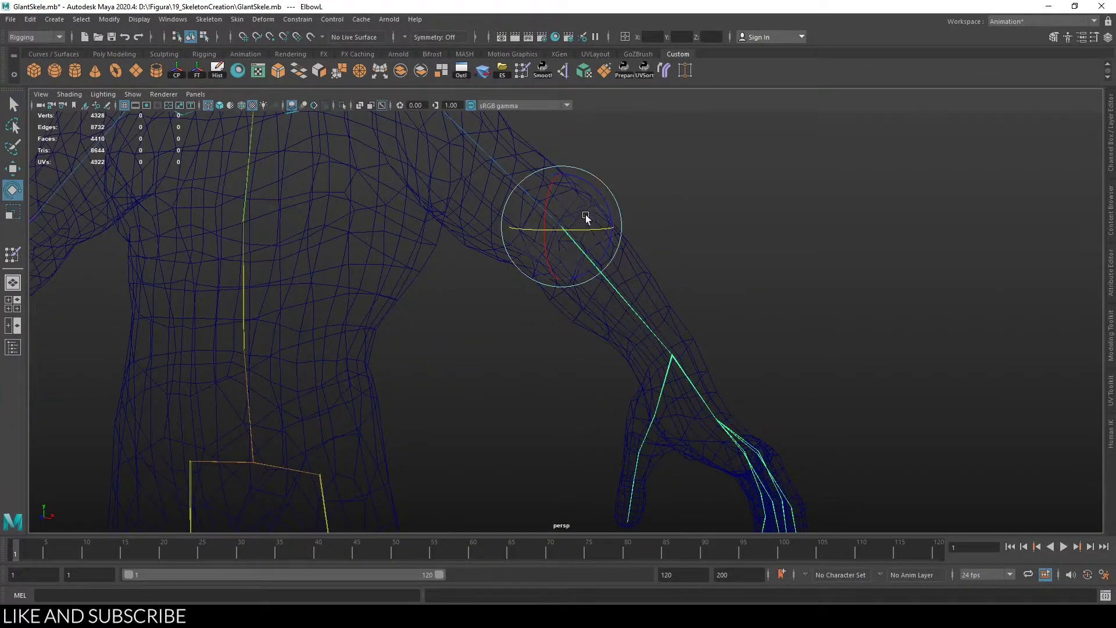
pyautogui.moveTo(603, 207); pyautogui.dragTo(552, 175)
pyautogui.scroll(-5, 384, 293)
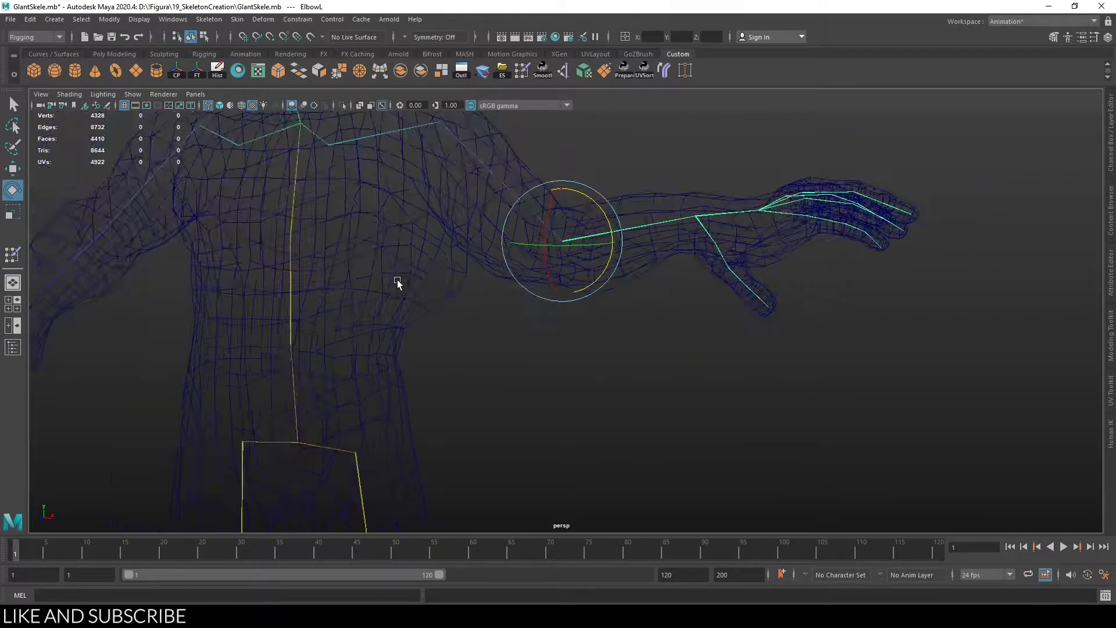
pyautogui.press('6')
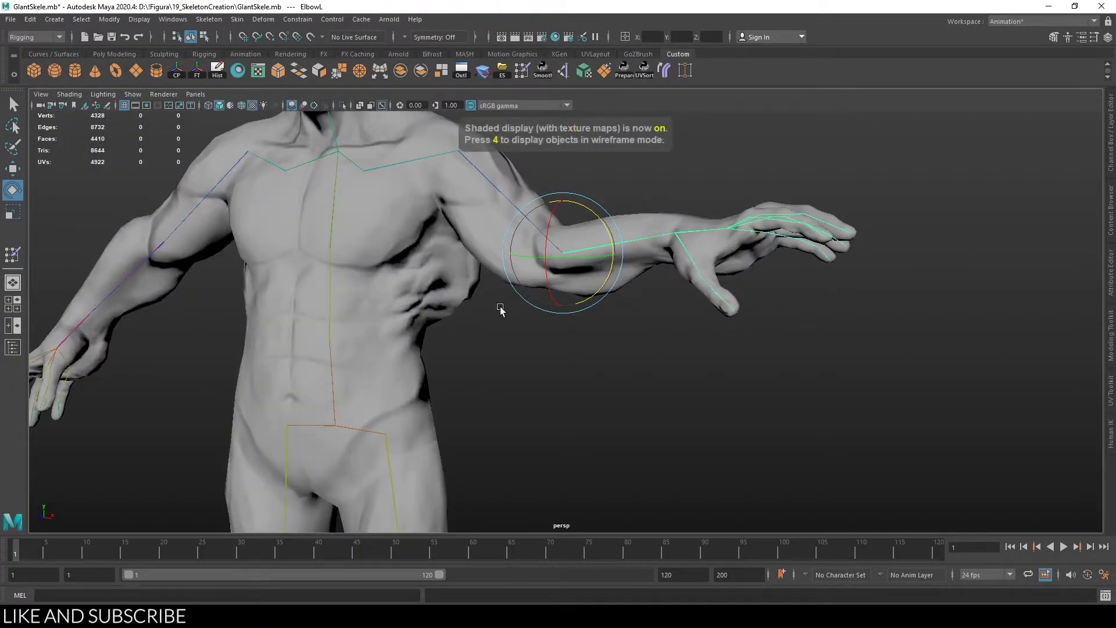
# Step: Undo the left elbow bend, deactivate the rotate manipulator and select the ShoulderL joint
pyautogui.hotkey('ctrl', 'z')
pyautogui.scroll(-3, 558, 353)
pyautogui.moveTo(715, 346)
pyautogui.keyDown('alt'); pyautogui.mouseDown()
pyautogui.moveTo(692, 345)
pyautogui.moveTo(707, 344)
pyautogui.mouseUp(); pyautogui.keyUp('alt')
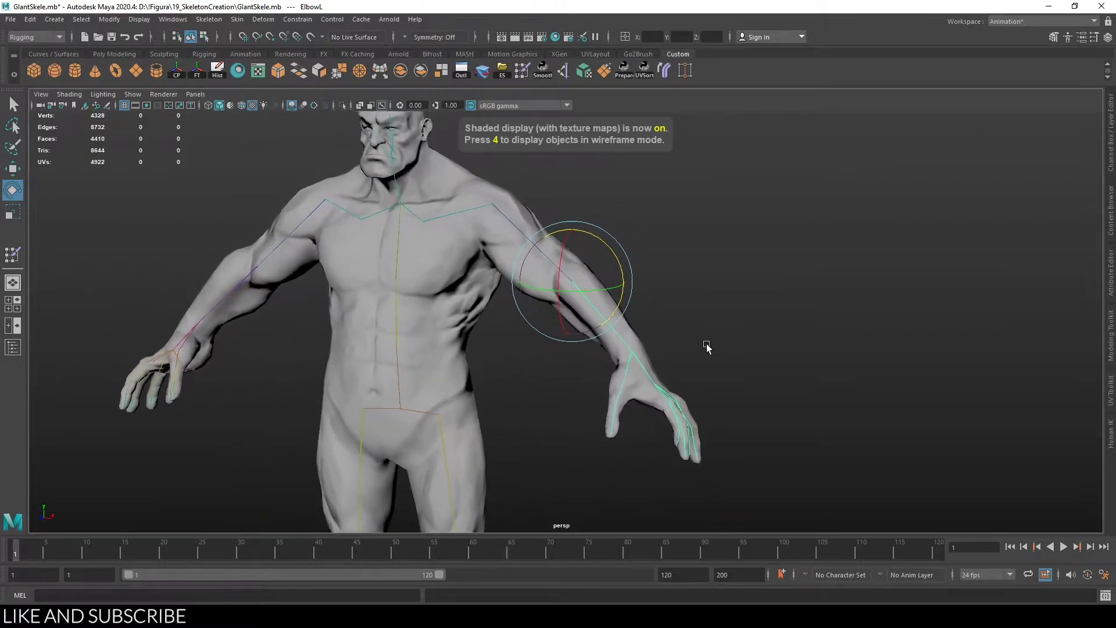
pyautogui.press('q')
pyautogui.click(530, 244)
# Step: Examine the giant and its skeleton from head to feet, comparing wireframe with textured shading
pyautogui.keyDown('alt'); pyautogui.moveTo(607, 257); pyautogui.dragTo(575, 294, button='right'); pyautogui.keyUp('alt')
pyautogui.scroll(4, 546, 305)
pyautogui.scroll(-4, 545, 306)
pyautogui.keyDown('alt'); pyautogui.moveTo(534, 313); pyautogui.dragTo(543, 255, button='middle'); pyautogui.keyUp('alt')
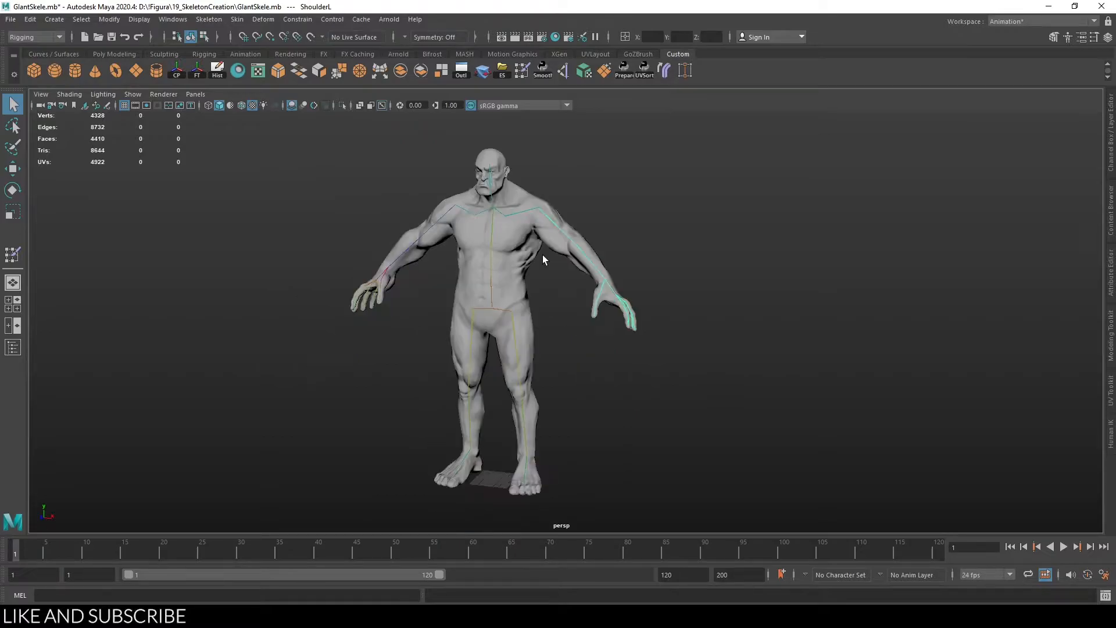
pyautogui.keyDown('alt'); pyautogui.moveTo(539, 274); pyautogui.dragTo(542, 277, button='middle'); pyautogui.keyUp('alt')
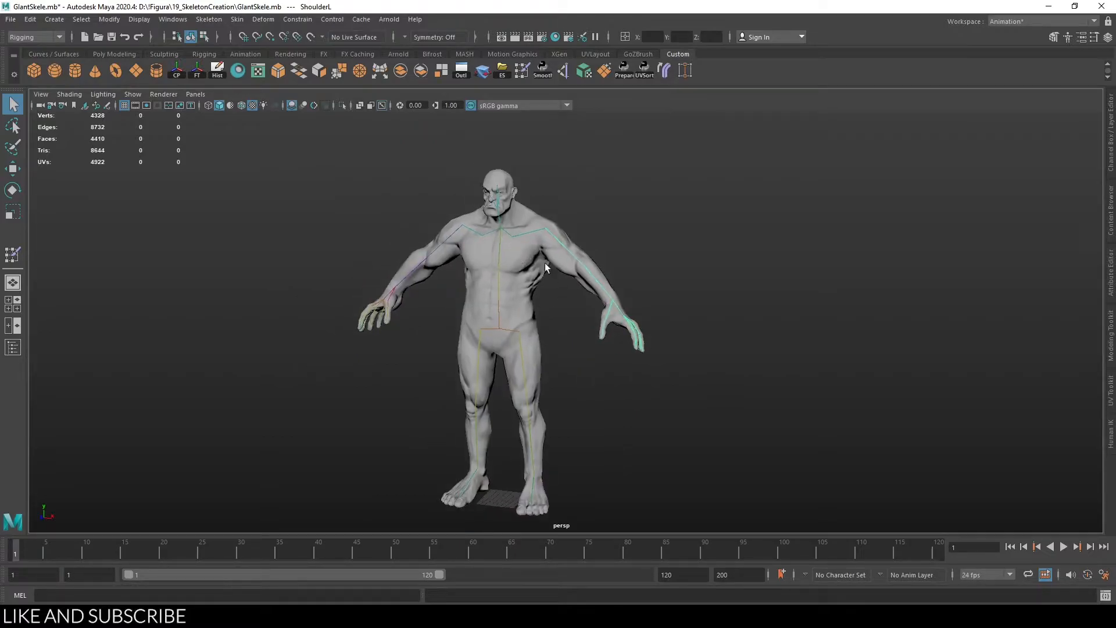
pyautogui.scroll(1, 526, 273)
pyautogui.scroll(2, 513, 274)
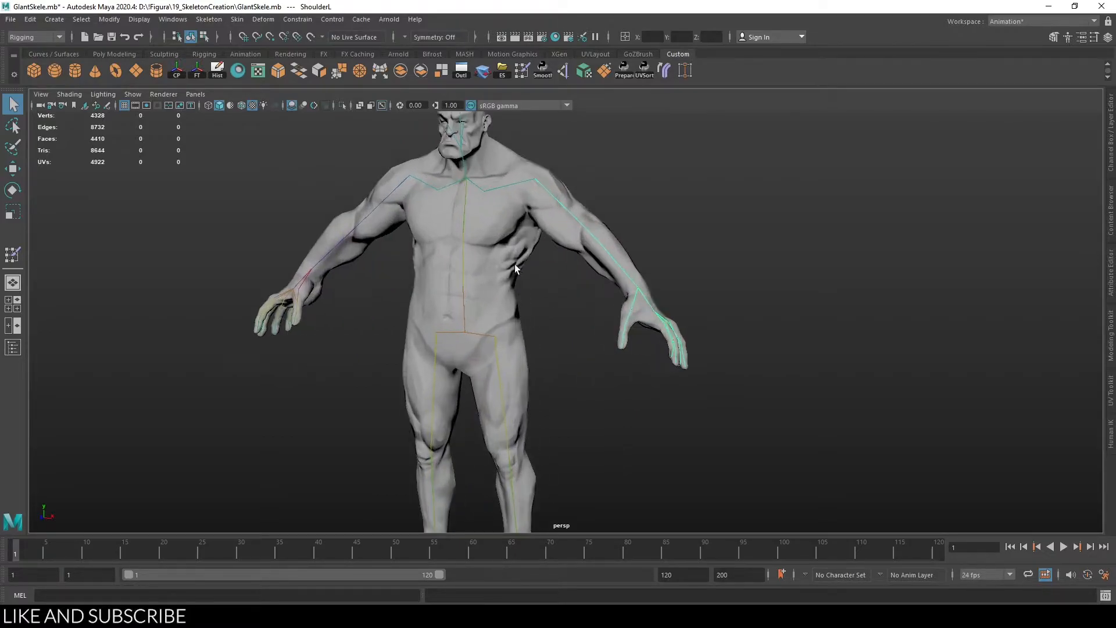
pyautogui.press('4')
pyautogui.press('5')
pyautogui.press('6')
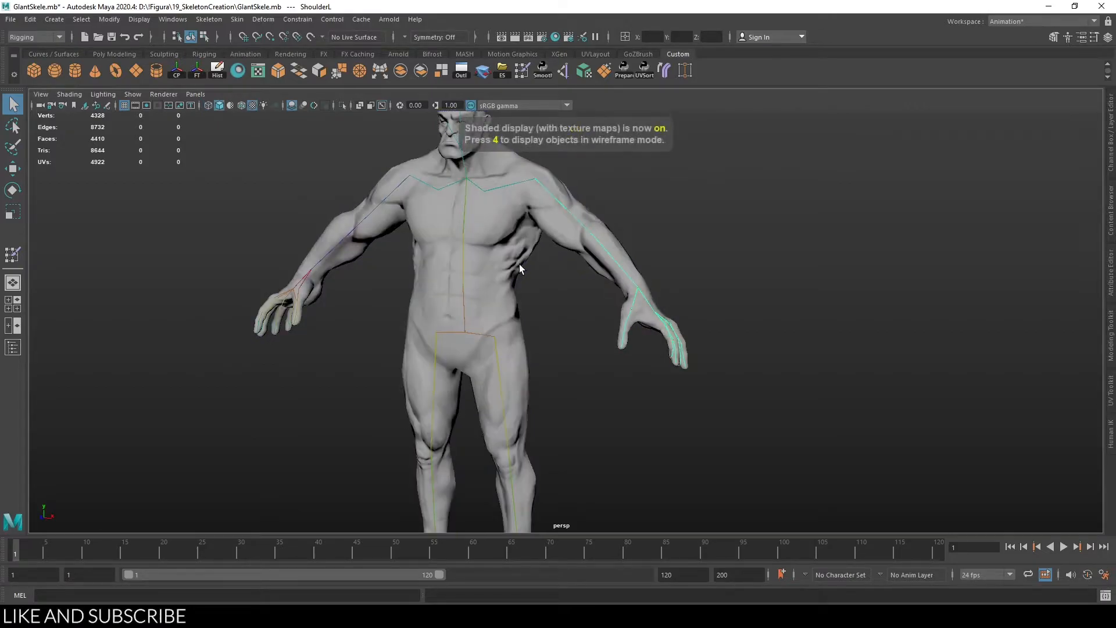
pyautogui.scroll(-3, 516, 266)
pyautogui.scroll(-1, 567, 294)
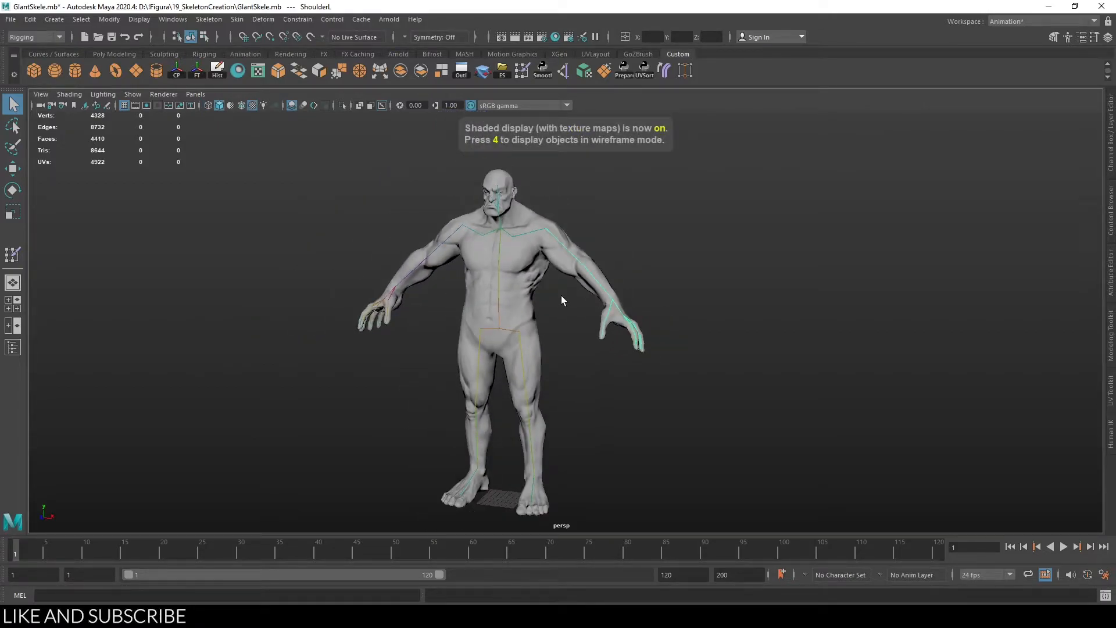
pyautogui.keyDown('alt'); pyautogui.moveTo(559, 299); pyautogui.dragTo(560, 274, button='middle'); pyautogui.keyUp('alt')
pyautogui.keyDown('alt'); pyautogui.moveTo(560, 275); pyautogui.dragTo(564, 317, button='right'); pyautogui.keyUp('alt')
pyautogui.keyDown('alt'); pyautogui.moveTo(568, 306); pyautogui.dragTo(580, 308, button='middle'); pyautogui.keyUp('alt')
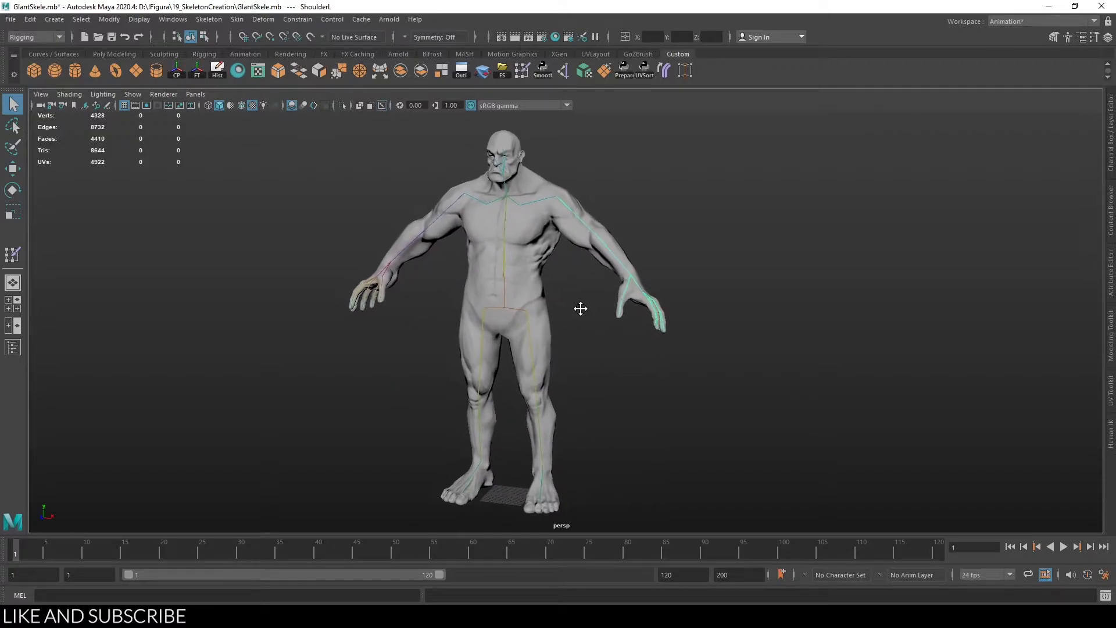
pyautogui.keyDown('alt'); pyautogui.moveTo(579, 301); pyautogui.dragTo(582, 306, button='right'); pyautogui.keyUp('alt')
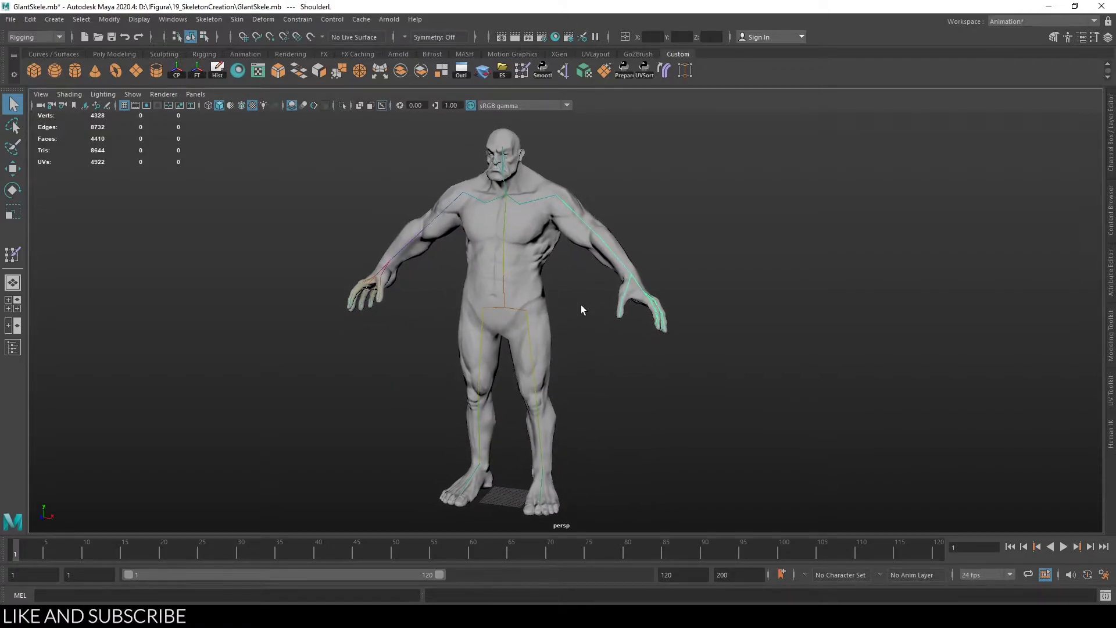
pyautogui.moveTo(570, 299)
pyautogui.keyDown('alt'); pyautogui.mouseDown()
pyautogui.moveTo(656, 294)
pyautogui.moveTo(557, 293)
pyautogui.mouseUp(); pyautogui.keyUp('alt')
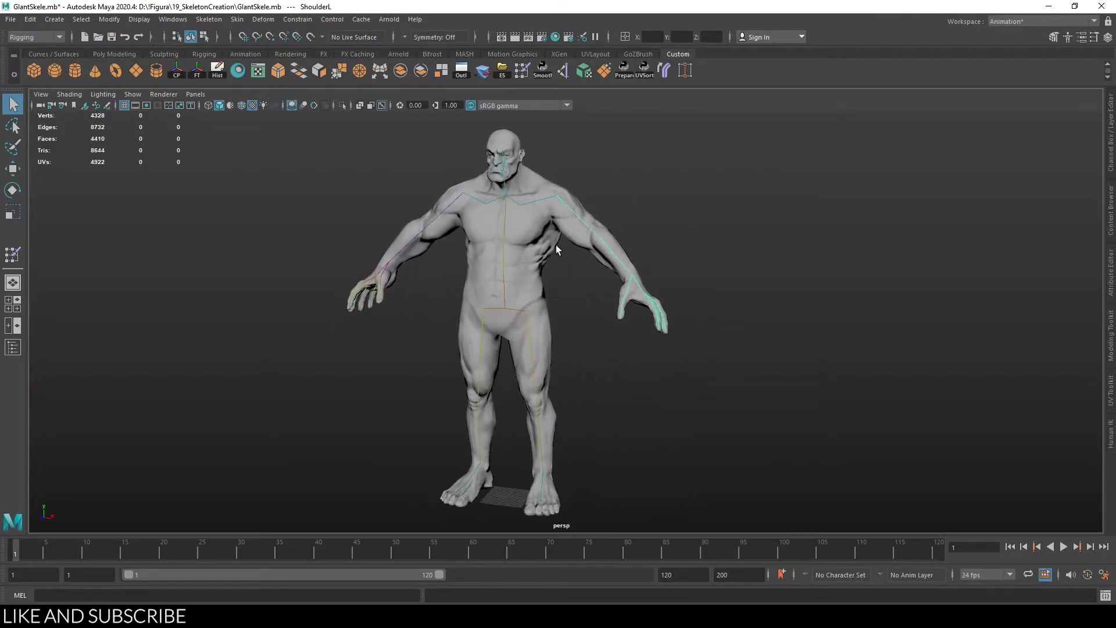
# Step: Set the current pose as the preferred angle on the skeleton's Root joint
pyautogui.click(503, 306)
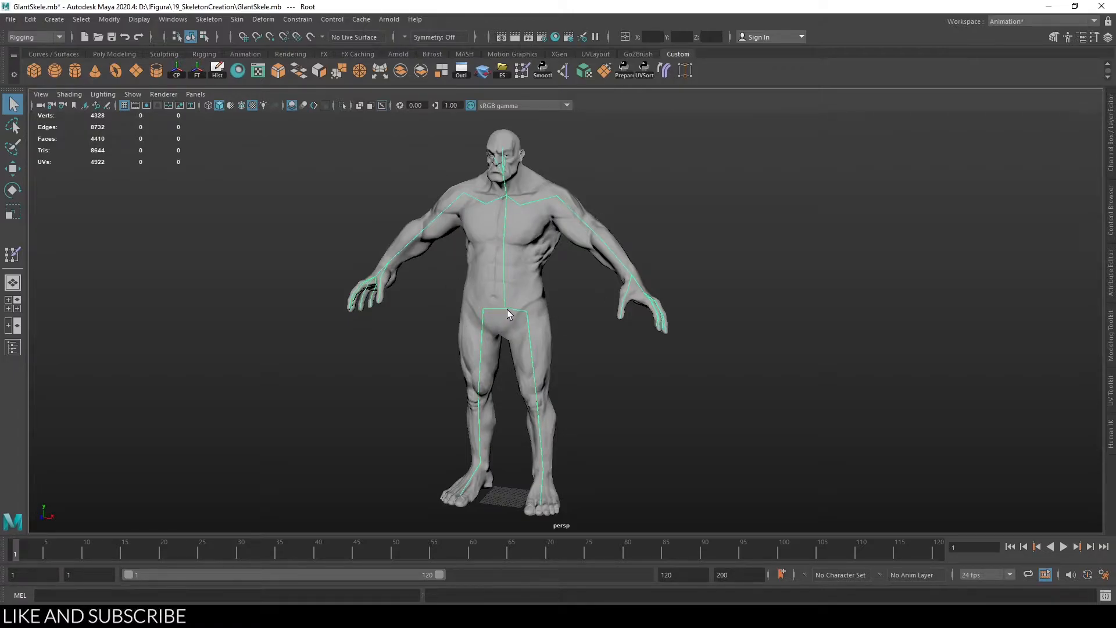
pyautogui.click(568, 315)
pyautogui.click(505, 307)
pyautogui.rightClick(504, 309)
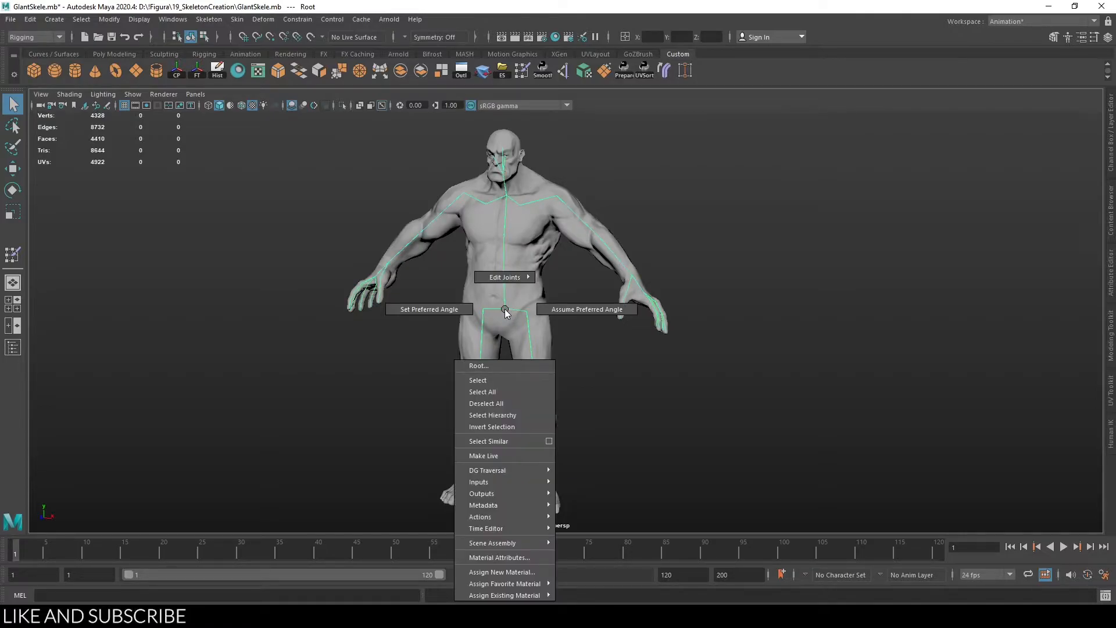
pyautogui.click(432, 310)
# Step: Rotate HipL to swing the left leg outward as a test pose
pyautogui.click(530, 326)
pyautogui.press('e')
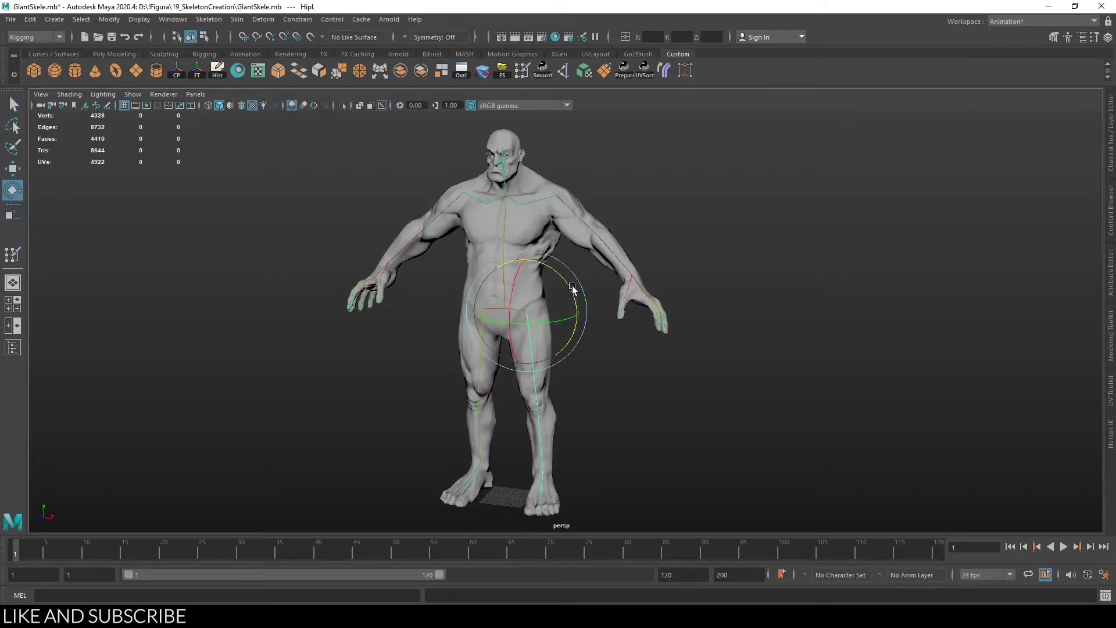
pyautogui.moveTo(562, 305); pyautogui.dragTo(558, 317)
pyautogui.press('q')
# Step: Rotate the upper spine joint to tilt the chest, head and arms backward as a test pose
pyautogui.click(508, 224)
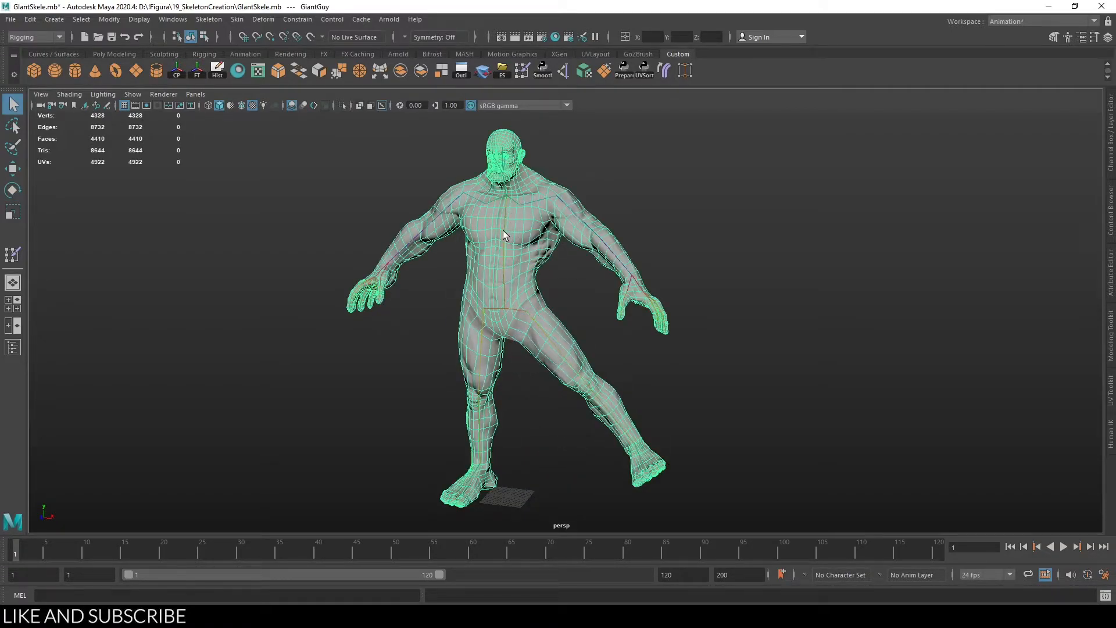
pyautogui.click(503, 230)
pyautogui.press('e')
pyautogui.moveTo(507, 237); pyautogui.dragTo(492, 185)
pyautogui.press('q')
# Step: Make the whole skeleton assume its preferred angle from the Root joint
pyautogui.click(504, 309)
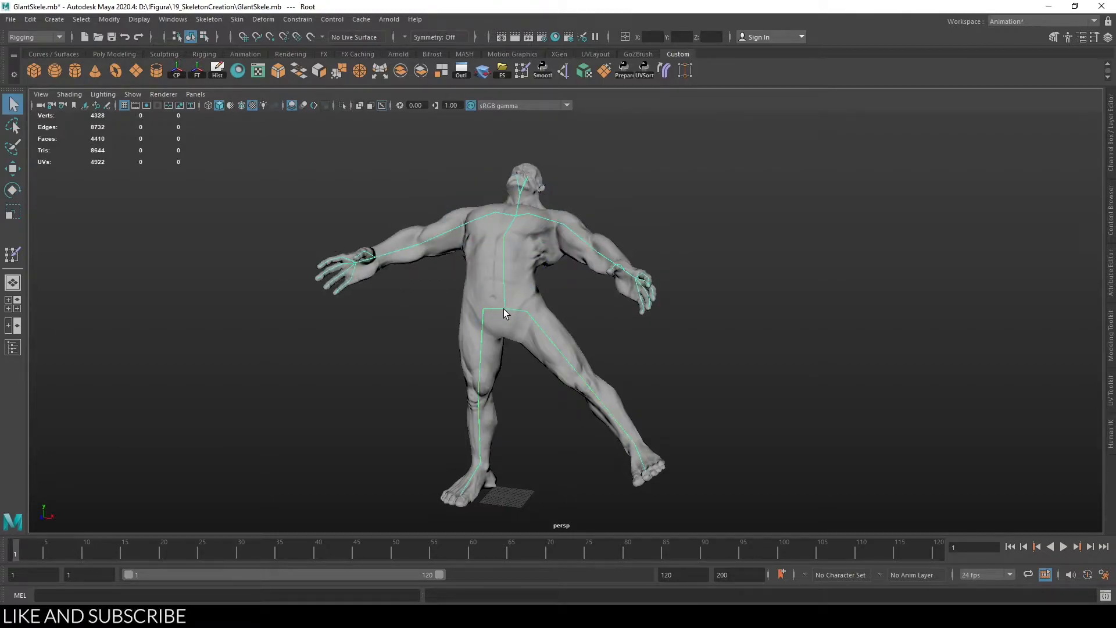
pyautogui.rightClick(507, 309)
pyautogui.moveTo(507, 313); pyautogui.dragTo(569, 309, button='right')
# Step: Rotate ShoulderL to raise the left arm slightly above horizontal, exposing the armpit and rib deformation
pyautogui.moveTo(769, 325)
pyautogui.keyDown('alt'); pyautogui.mouseDown()
pyautogui.moveTo(612, 318)
pyautogui.moveTo(770, 327)
pyautogui.mouseUp(); pyautogui.keyUp('alt')
pyautogui.scroll(2, 750, 372)
pyautogui.keyDown('alt'); pyautogui.moveTo(756, 329); pyautogui.dragTo(713, 397, button='middle'); pyautogui.keyUp('alt')
pyautogui.scroll(3, 713, 397)
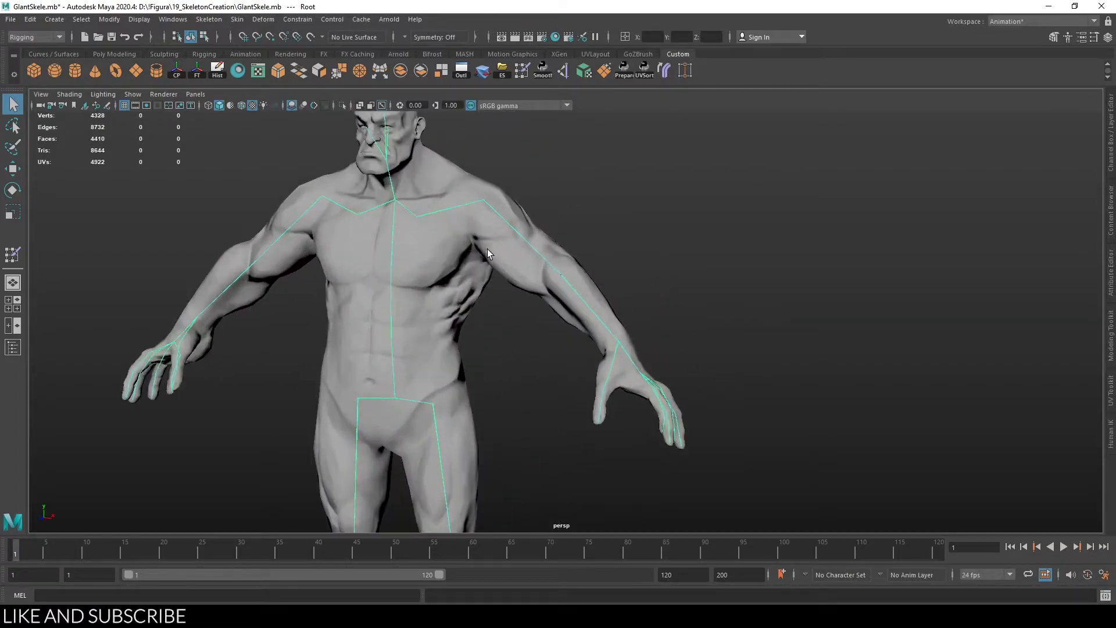
pyautogui.click(499, 218)
pyautogui.press('e')
pyautogui.moveTo(529, 182); pyautogui.dragTo(521, 281)
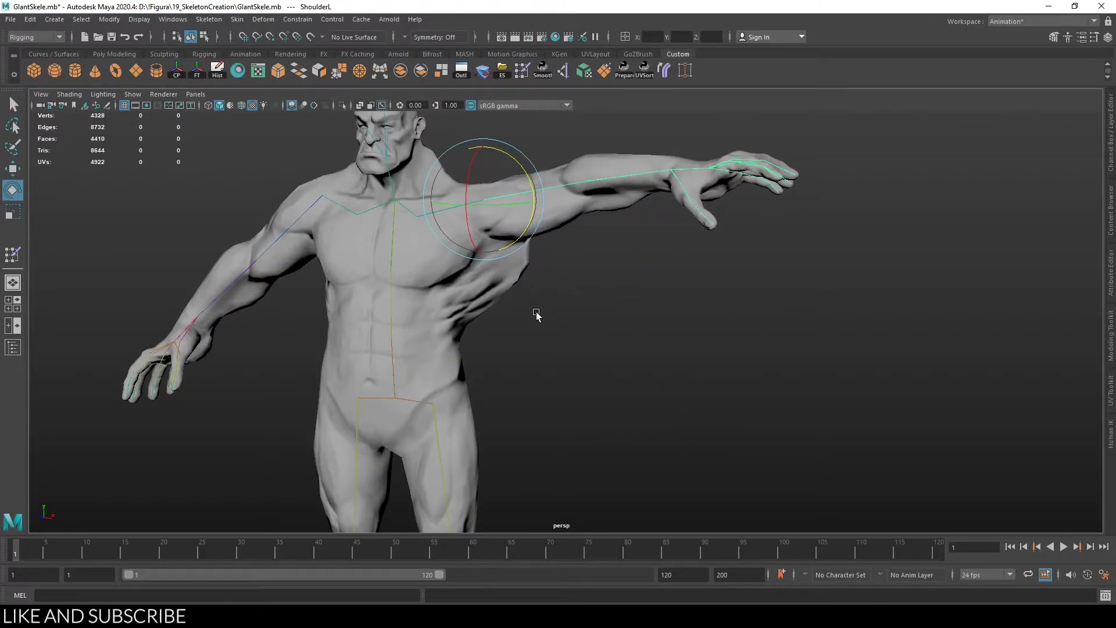
# Step: Open the Paint Skin Weights Tool on the GiantGuy mesh and position its settings beside the character
pyautogui.click(515, 285)
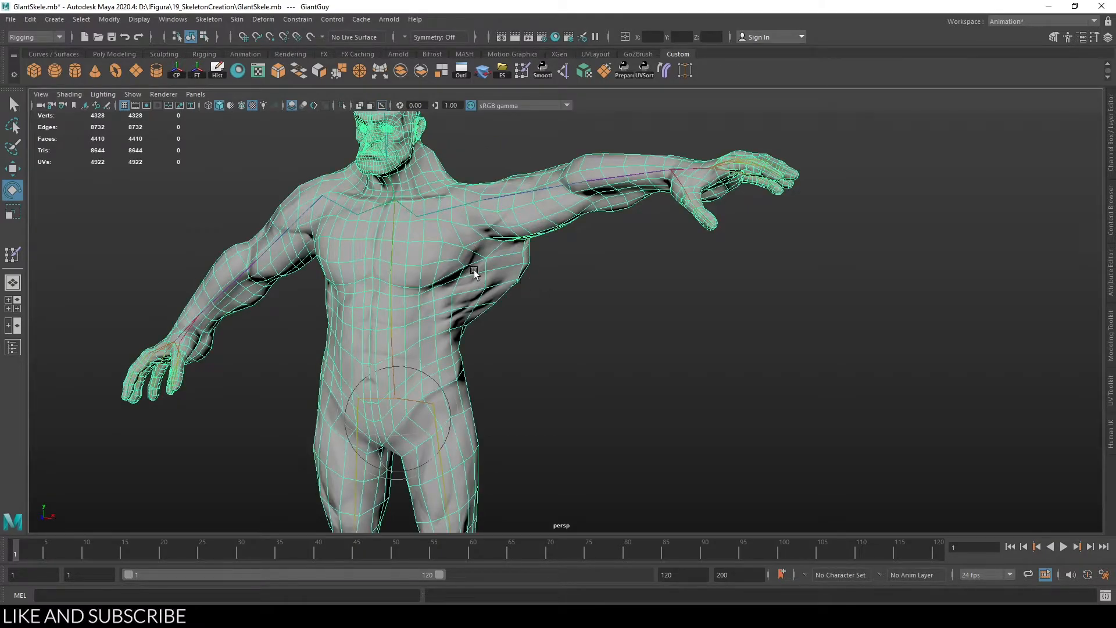
pyautogui.rightClick(521, 278)
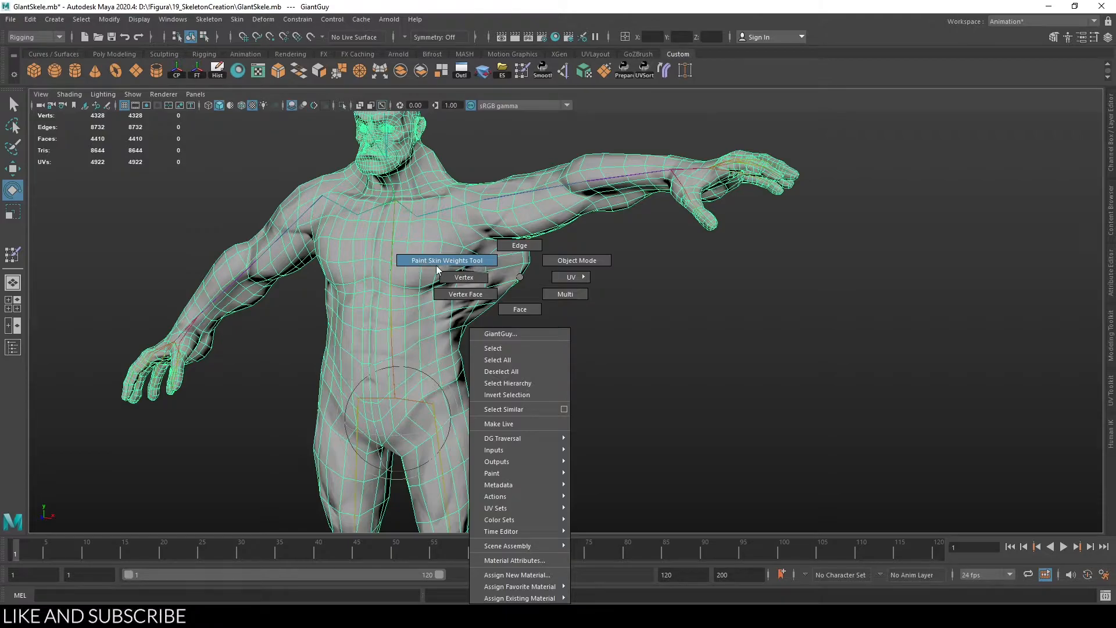
pyautogui.click(473, 262)
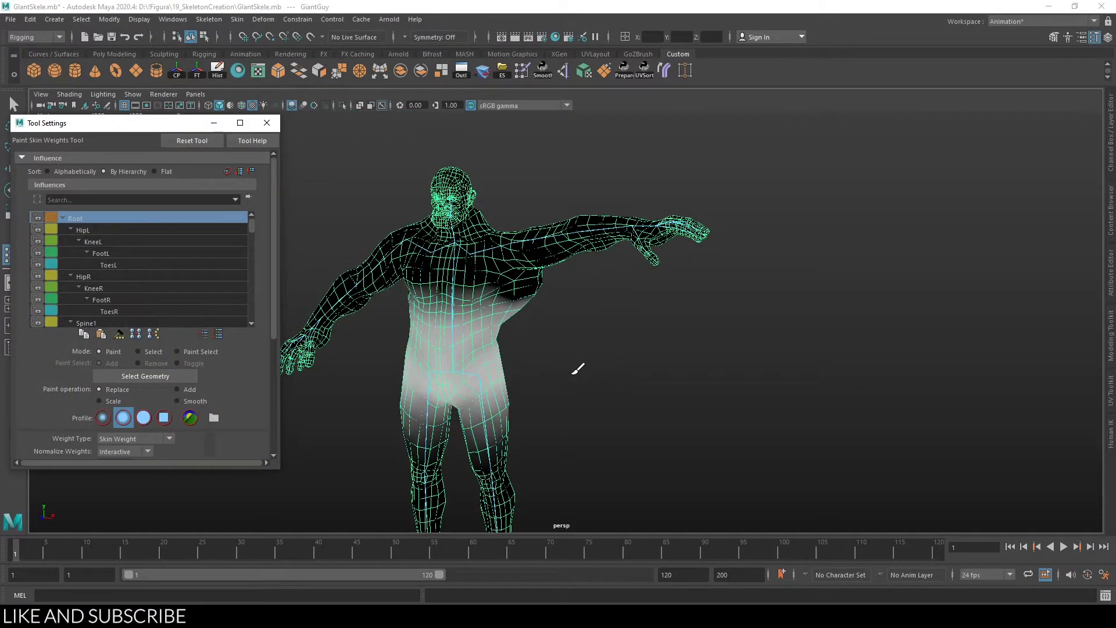
pyautogui.keyDown('alt'); pyautogui.moveTo(572, 373); pyautogui.dragTo(608, 285, button='middle'); pyautogui.keyUp('alt')
pyautogui.keyDown('alt'); pyautogui.moveTo(640, 227); pyautogui.dragTo(621, 288, button='middle'); pyautogui.keyUp('alt')
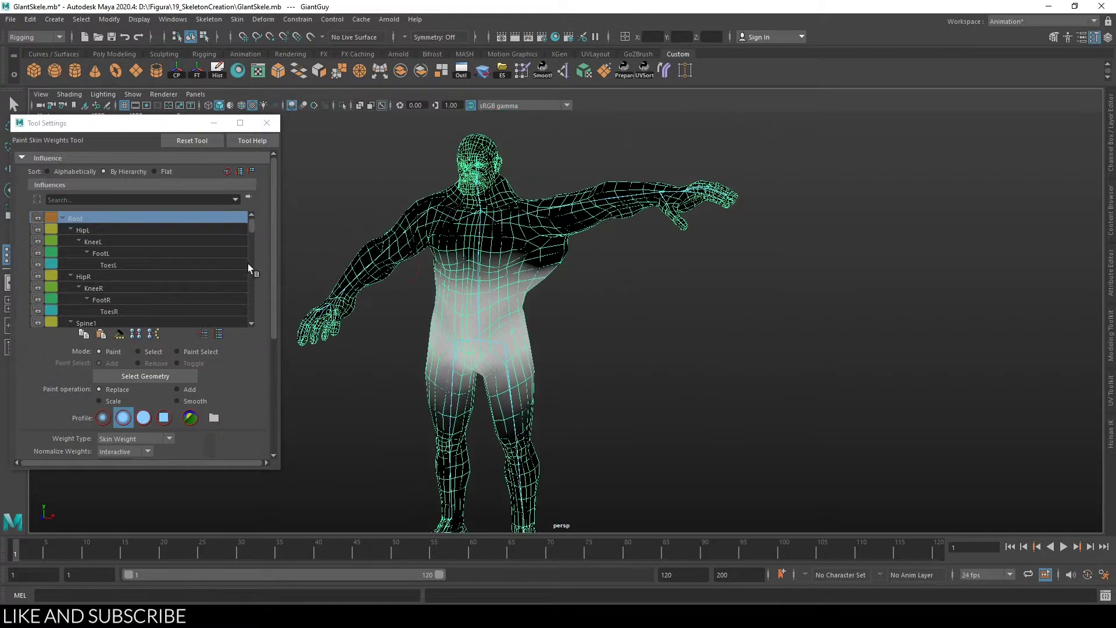
pyautogui.moveTo(88, 123); pyautogui.dragTo(107, 130)
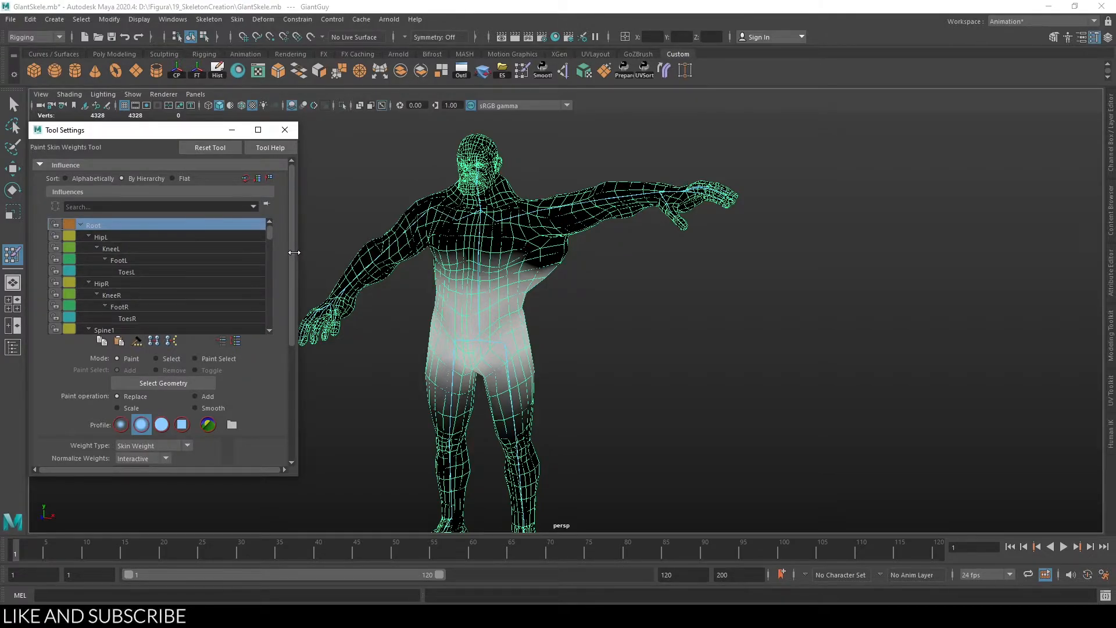
# Step: View the KneeL influence, and restart the Paint Skin Weights Tool with the Root influence selected
pyautogui.click(136, 247)
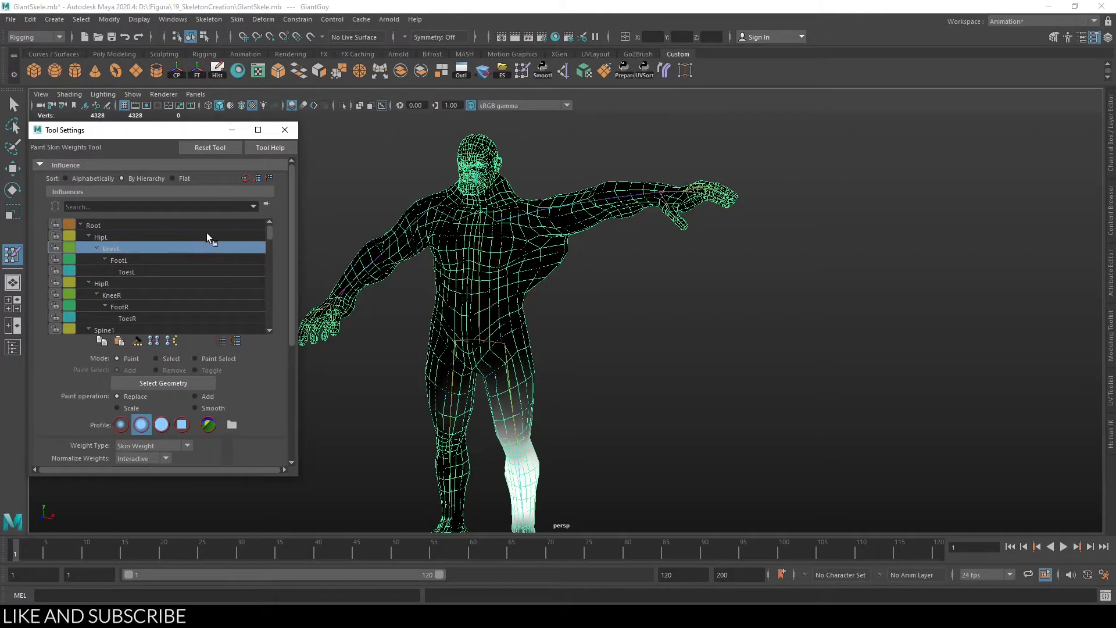
pyautogui.press('q')
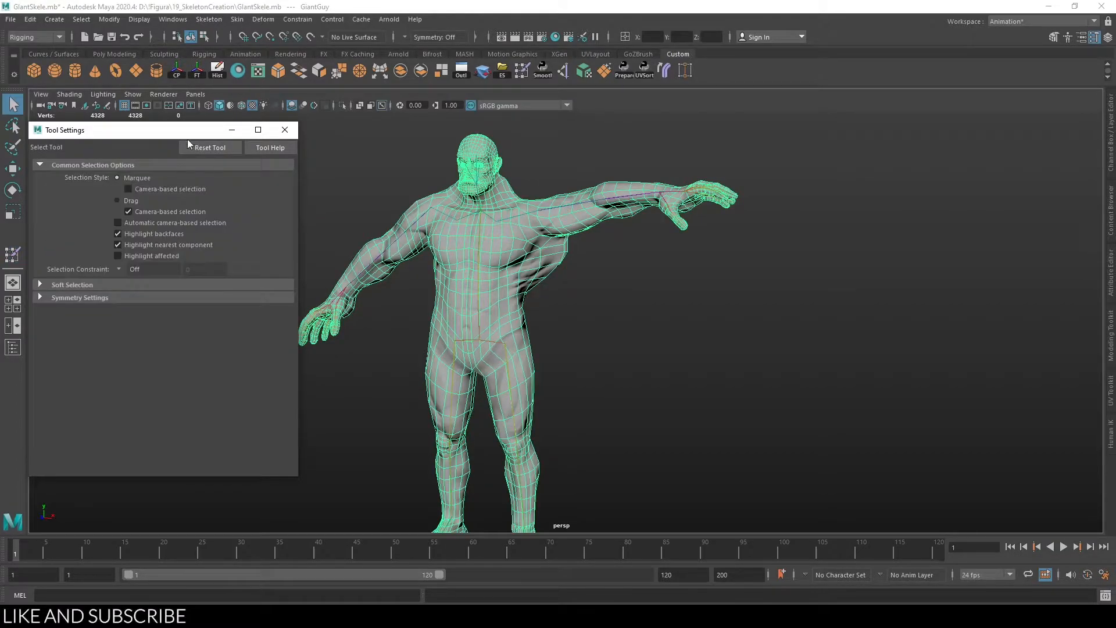
pyautogui.moveTo(557, 260); pyautogui.dragTo(496, 230, button='right')
pyautogui.click(179, 225)
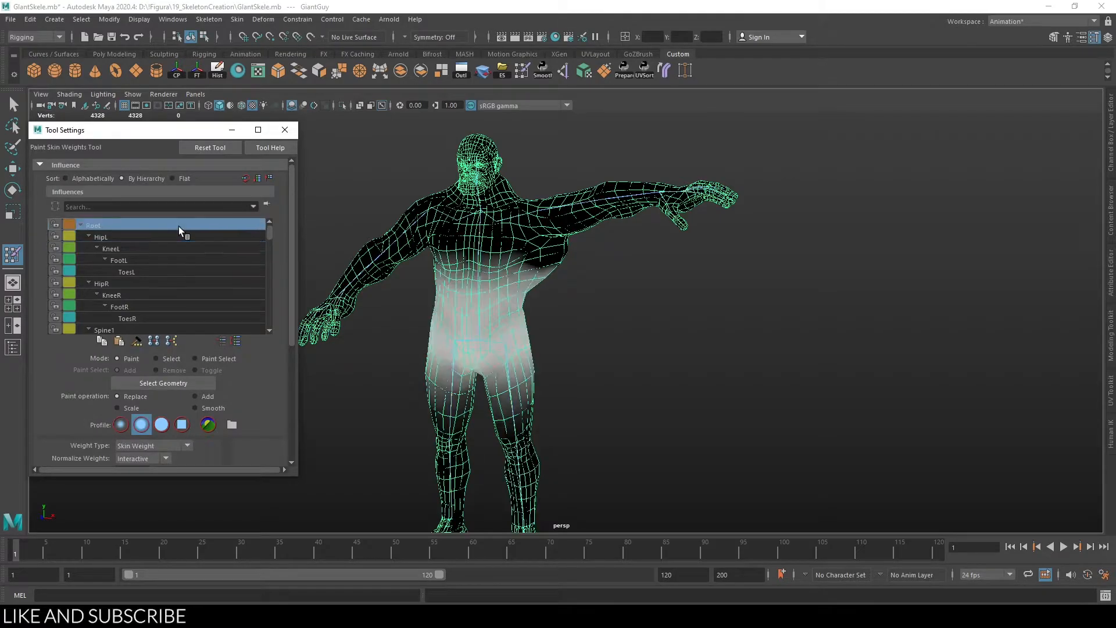
# Step: Examine the Root influence's weights on the hips, torso and stretched ribs below the raised arm
pyautogui.scroll(3, 465, 291)
pyautogui.scroll(3, 515, 273)
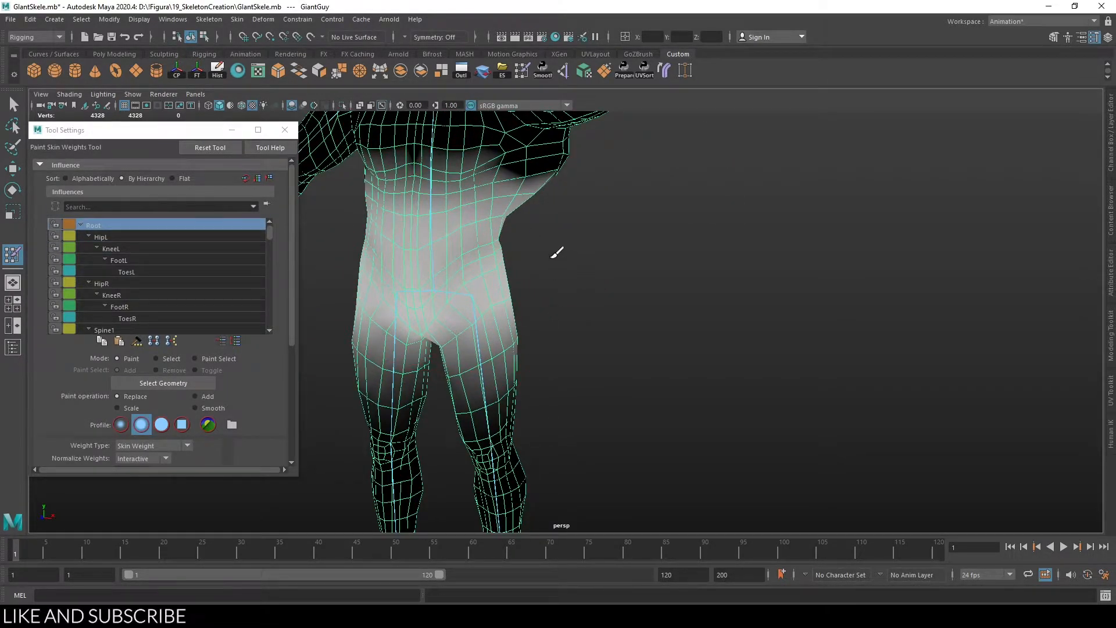
pyautogui.scroll(-3, 511, 331)
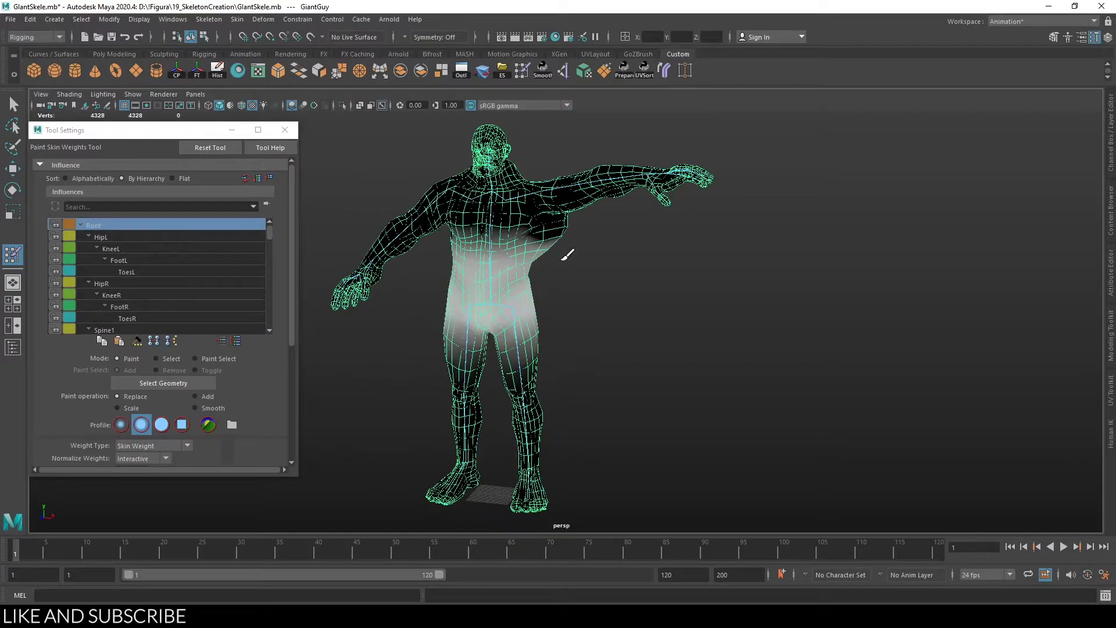
pyautogui.scroll(3, 560, 294)
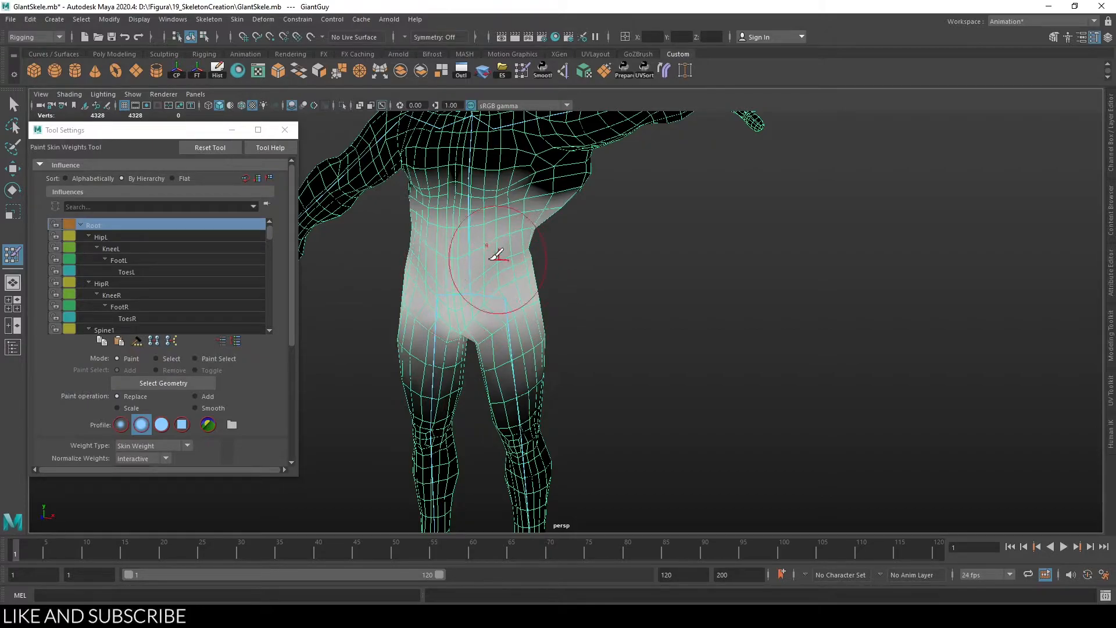
pyautogui.scroll(-2, 536, 300)
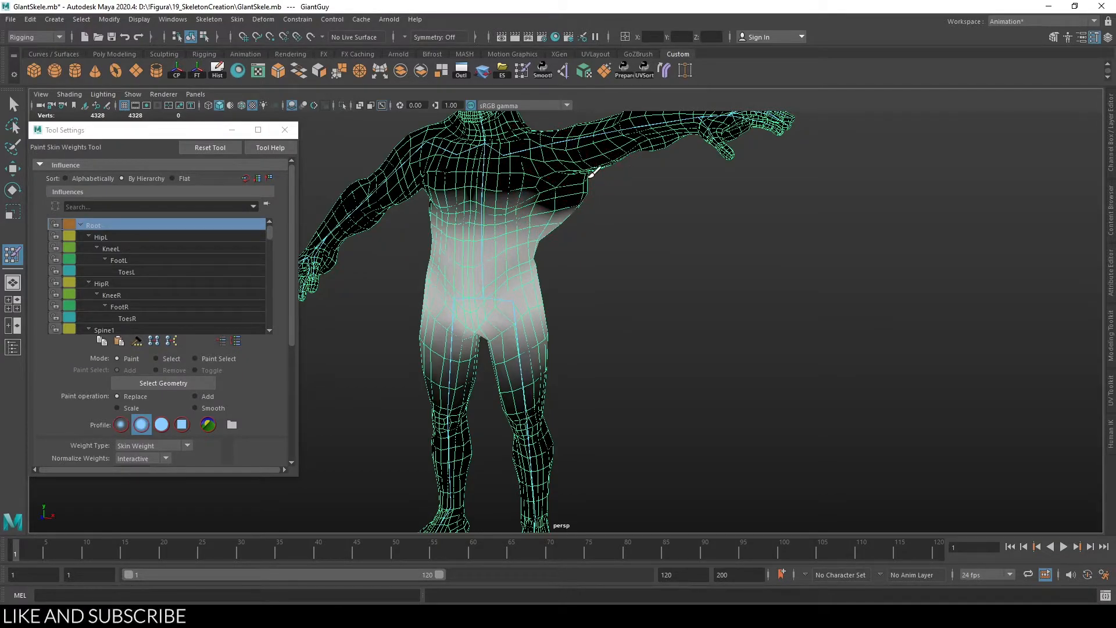
pyautogui.keyDown('alt'); pyautogui.moveTo(598, 213); pyautogui.dragTo(618, 269, button='middle'); pyautogui.keyUp('alt')
pyautogui.scroll(3, 569, 258)
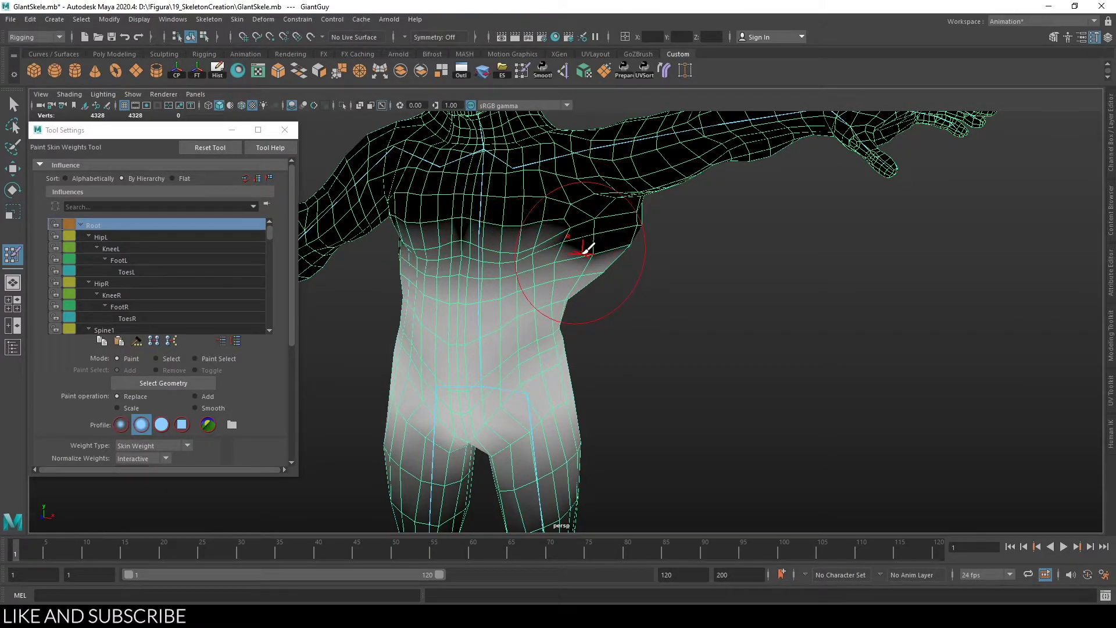
pyautogui.scroll(-2, 232, 281)
pyautogui.scroll(2, 265, 279)
# Step: Try painting Root weights with a value of 1 in Replace mode on the left side of the abdomen
pyautogui.moveTo(291, 262); pyautogui.dragTo(286, 302)
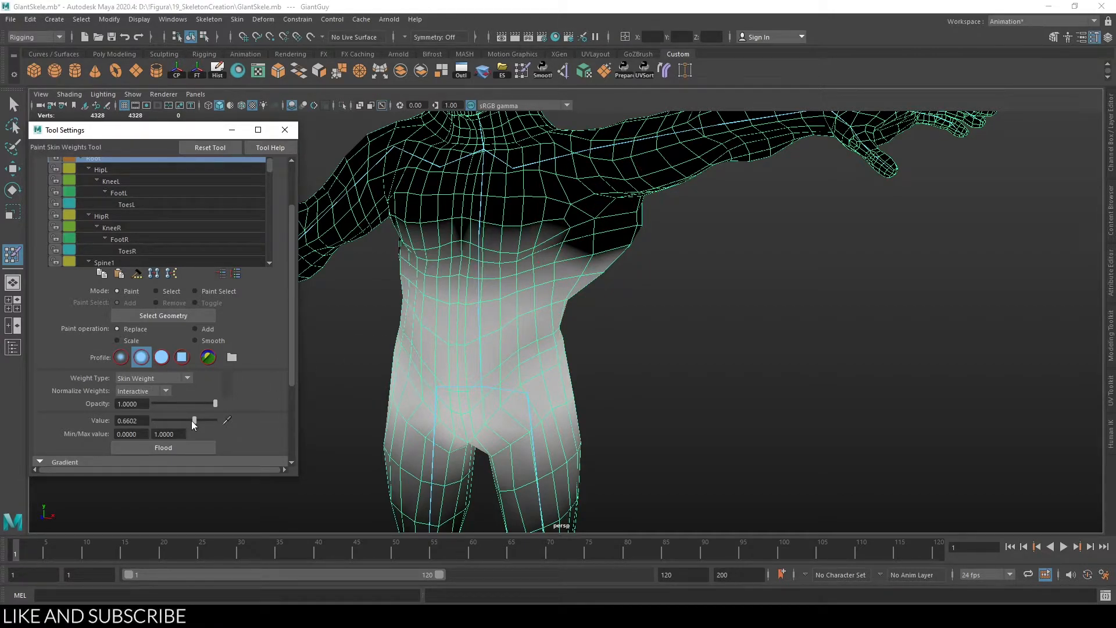
pyautogui.moveTo(194, 420); pyautogui.dragTo(238, 421)
pyautogui.moveTo(511, 349); pyautogui.dragTo(524, 363)
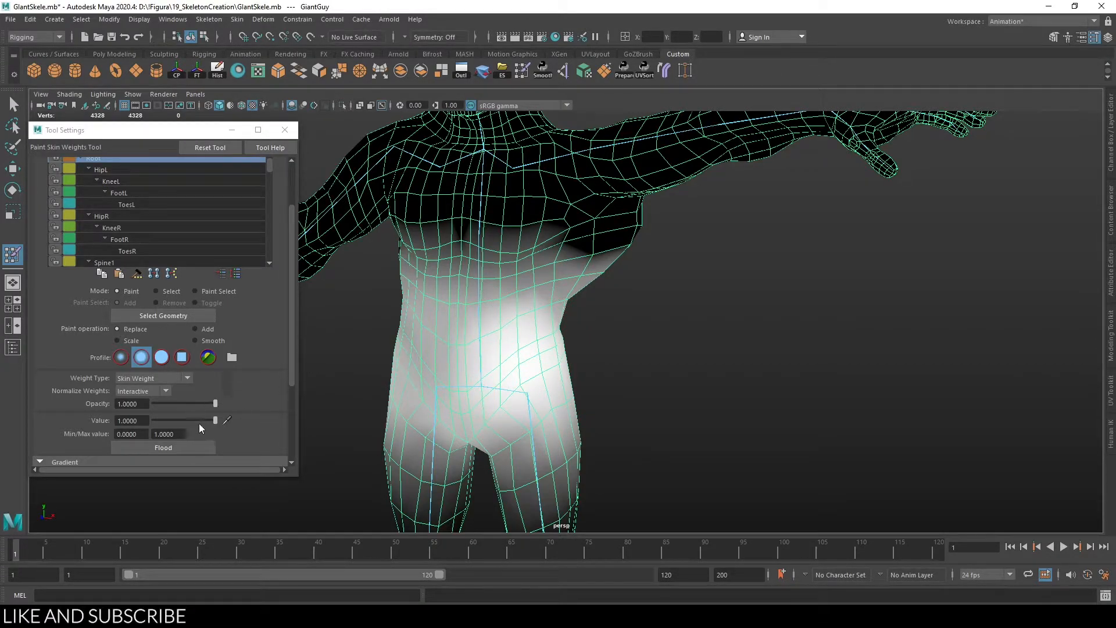
# Step: Paint Root weights with a value of 0 on the left side of the abdomen, and undo the stroke
pyautogui.moveTo(215, 419); pyautogui.dragTo(154, 420)
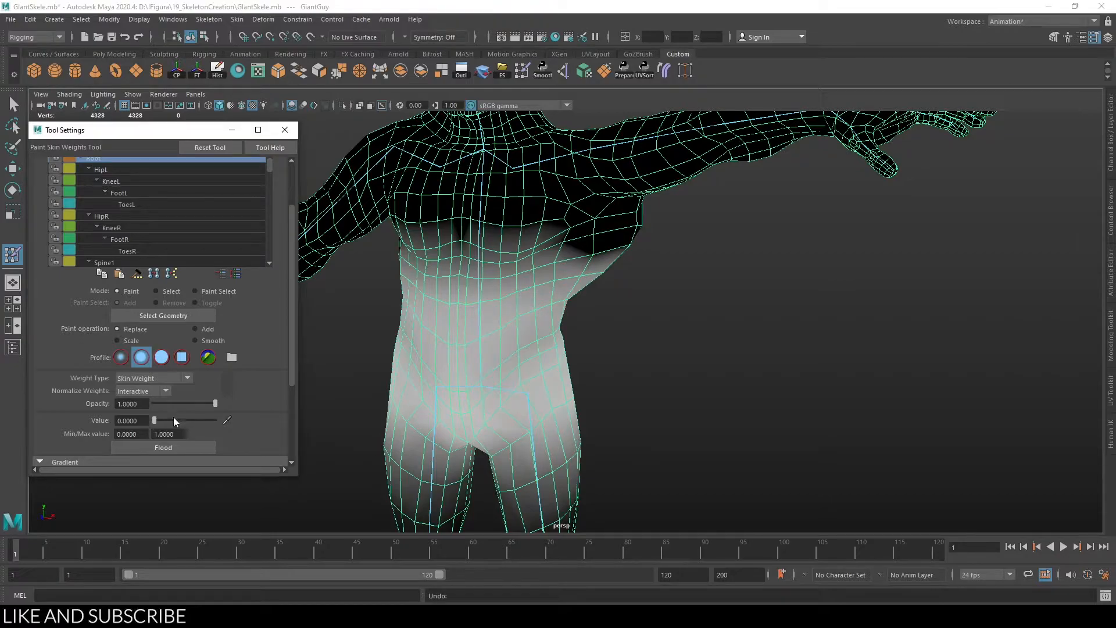
pyautogui.moveTo(515, 349); pyautogui.dragTo(526, 361)
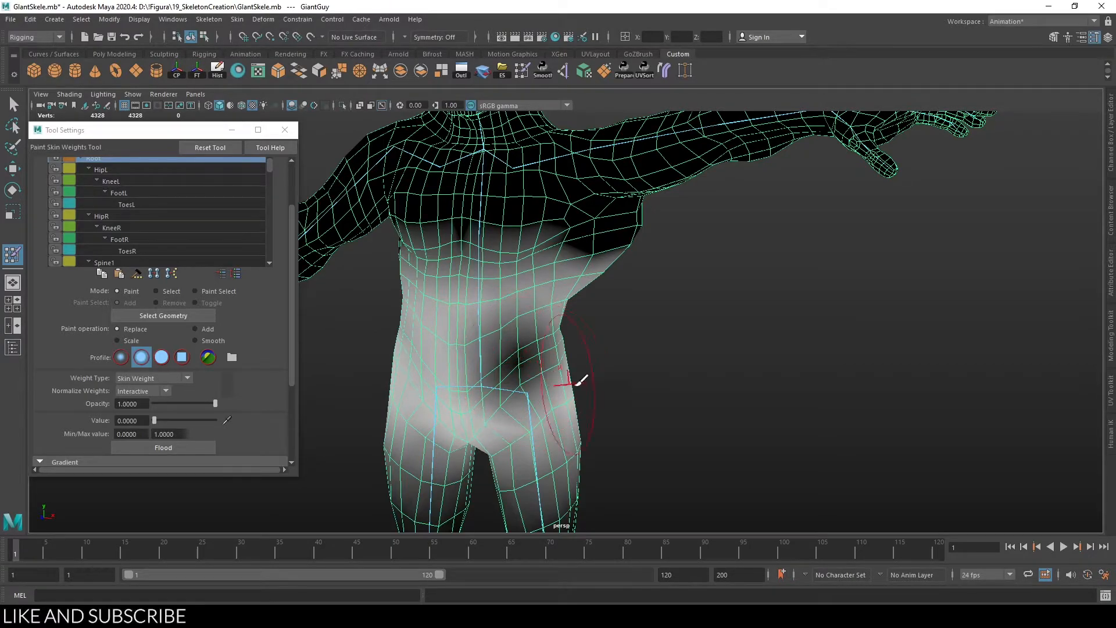
pyautogui.keyDown('alt'); pyautogui.moveTo(667, 380); pyautogui.dragTo(672, 328, button='middle'); pyautogui.keyUp('alt')
pyautogui.scroll(2, 676, 324)
pyautogui.hotkey('ctrl', 'z')
# Step: Set the skin weight paint value to 0.3884 and bring the whole character into view
pyautogui.moveTo(156, 421); pyautogui.dragTo(177, 421)
pyautogui.scroll(-3, 623, 229)
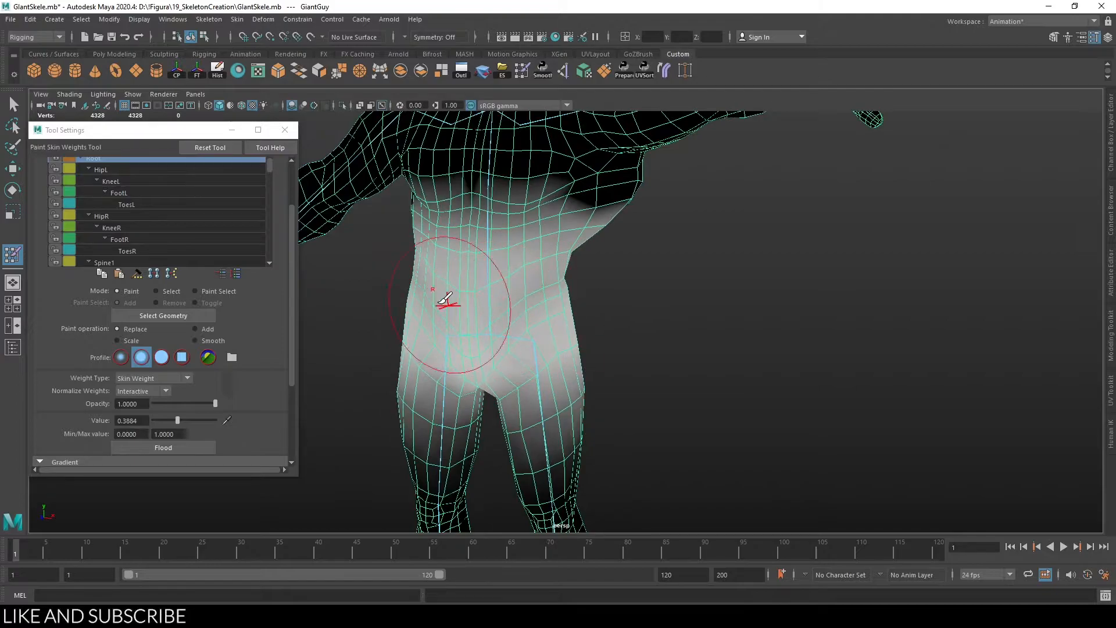
pyautogui.scroll(-4, 608, 312)
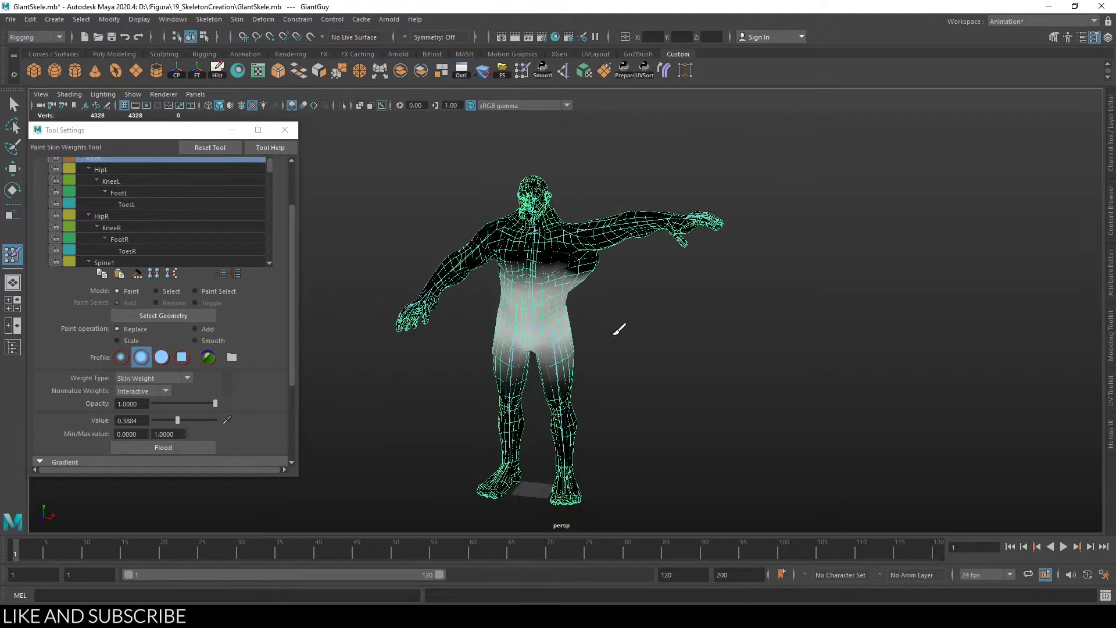
# Step: Set the skin weight paint value to 1 and bring the character's torso into close view
pyautogui.scroll(3, 615, 374)
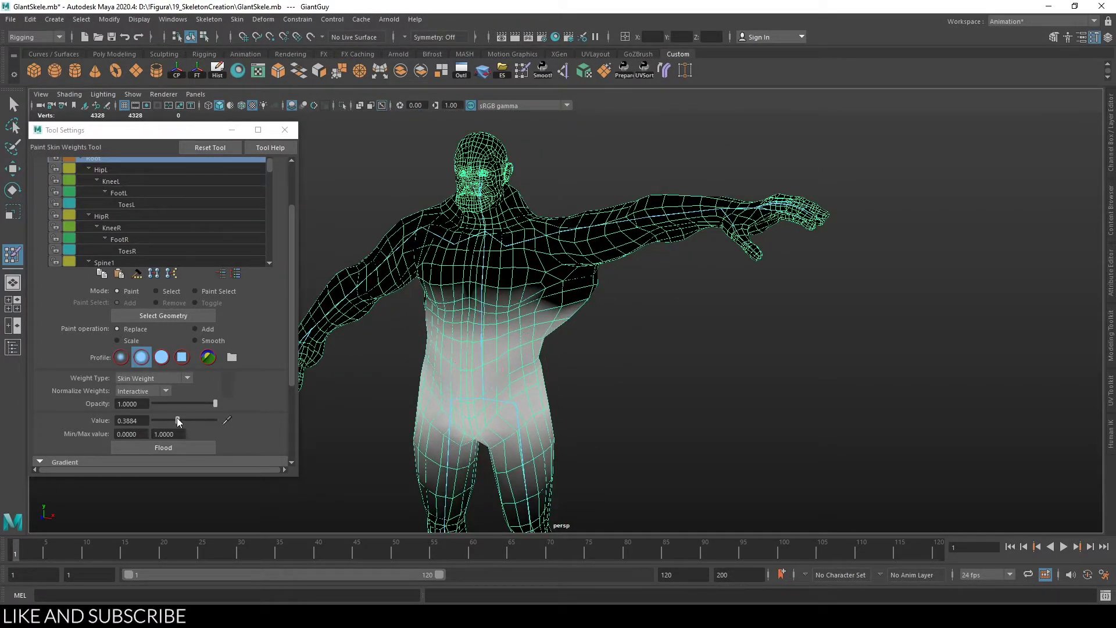
pyautogui.moveTo(177, 418); pyautogui.dragTo(216, 420)
pyautogui.scroll(3, 610, 395)
pyautogui.scroll(2, 637, 406)
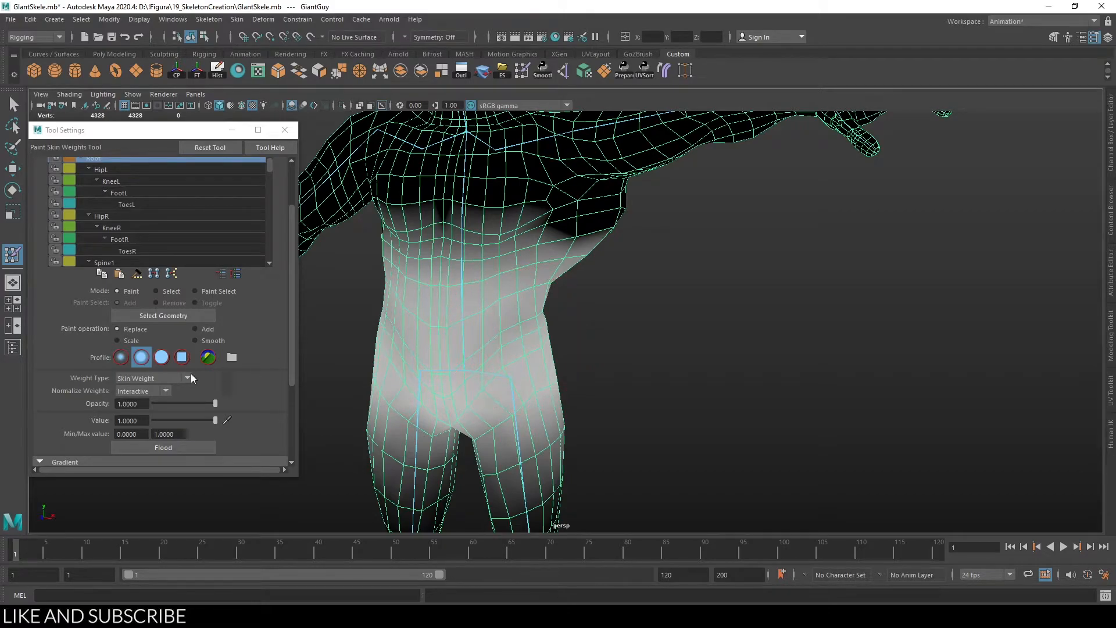
# Step: Expand the Stroke settings of the paint tool and enlarge the brush over the side of the torso
pyautogui.scroll(-5, 190, 377)
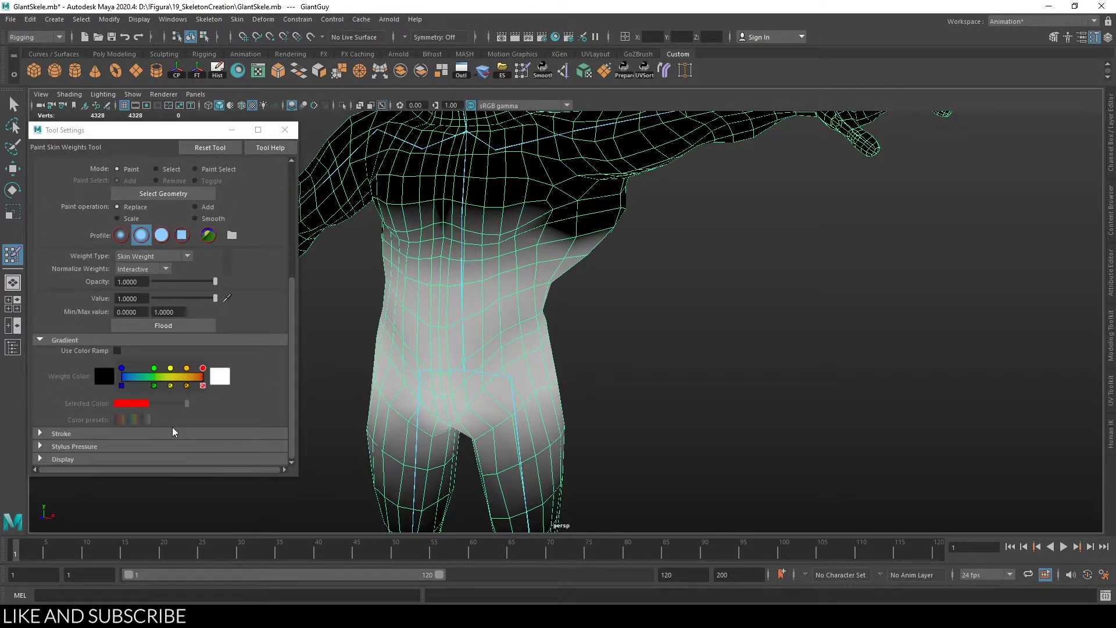
pyautogui.click(174, 435)
pyautogui.scroll(-3, 185, 433)
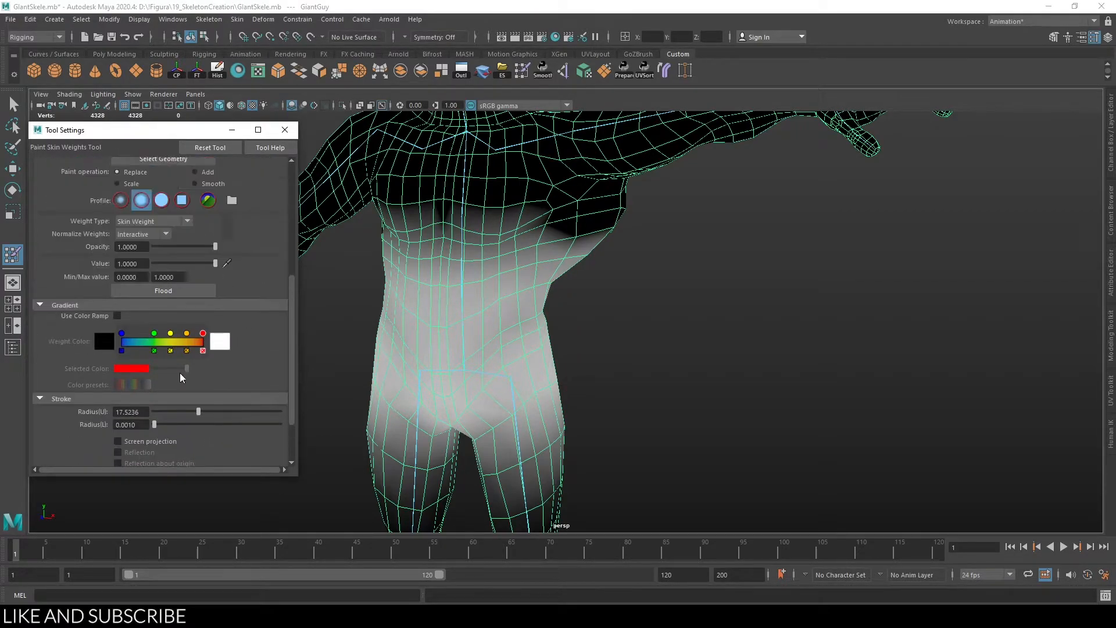
pyautogui.scroll(-2, 234, 375)
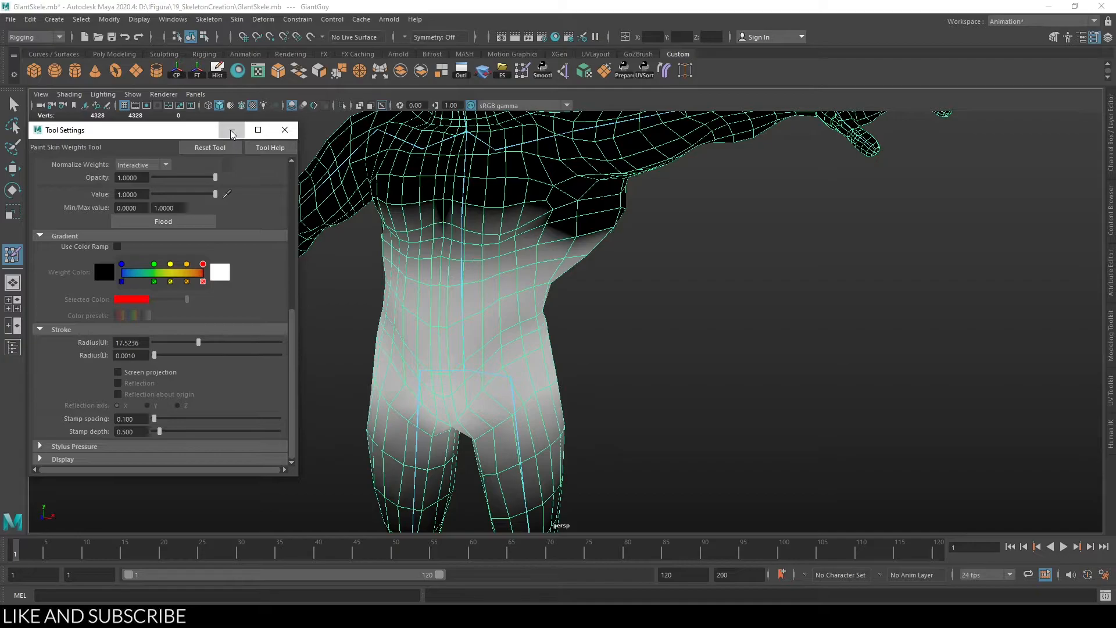
pyautogui.scroll(15, 244, 342)
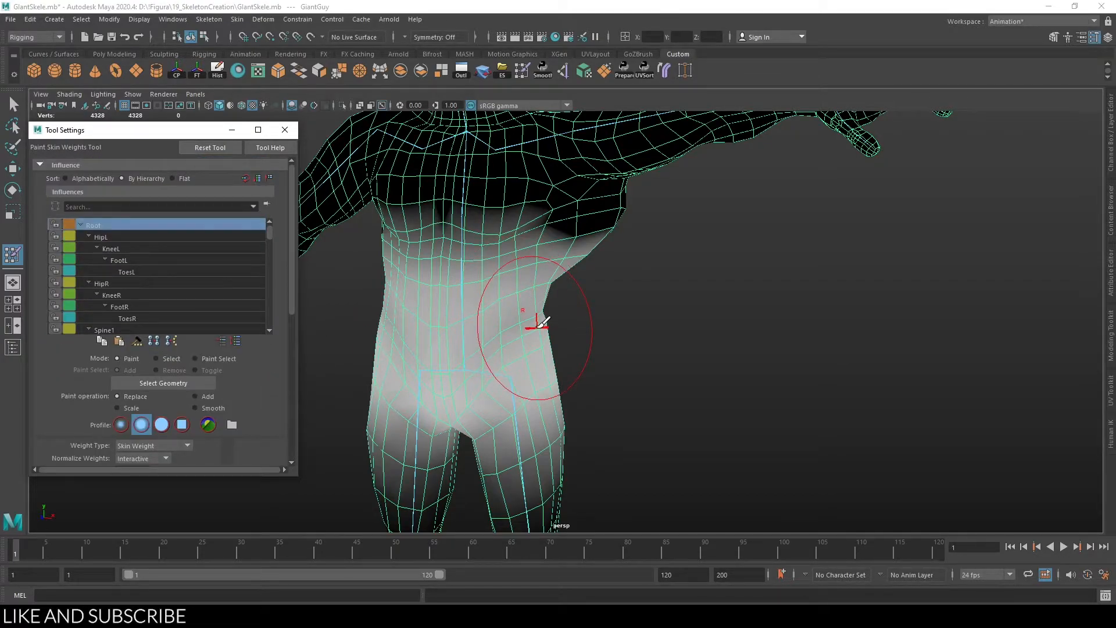
pyautogui.moveTo(535, 327)
pyautogui.mouseDown()
pyautogui.moveTo(617, 329)
pyautogui.moveTo(519, 325)
pyautogui.moveTo(590, 331)
pyautogui.moveTo(523, 323)
pyautogui.moveTo(578, 323)
pyautogui.moveTo(525, 321)
pyautogui.moveTo(558, 319)
pyautogui.moveTo(530, 323)
pyautogui.moveTo(545, 323)
pyautogui.mouseUp()
pyautogui.scroll(-3, 568, 314)
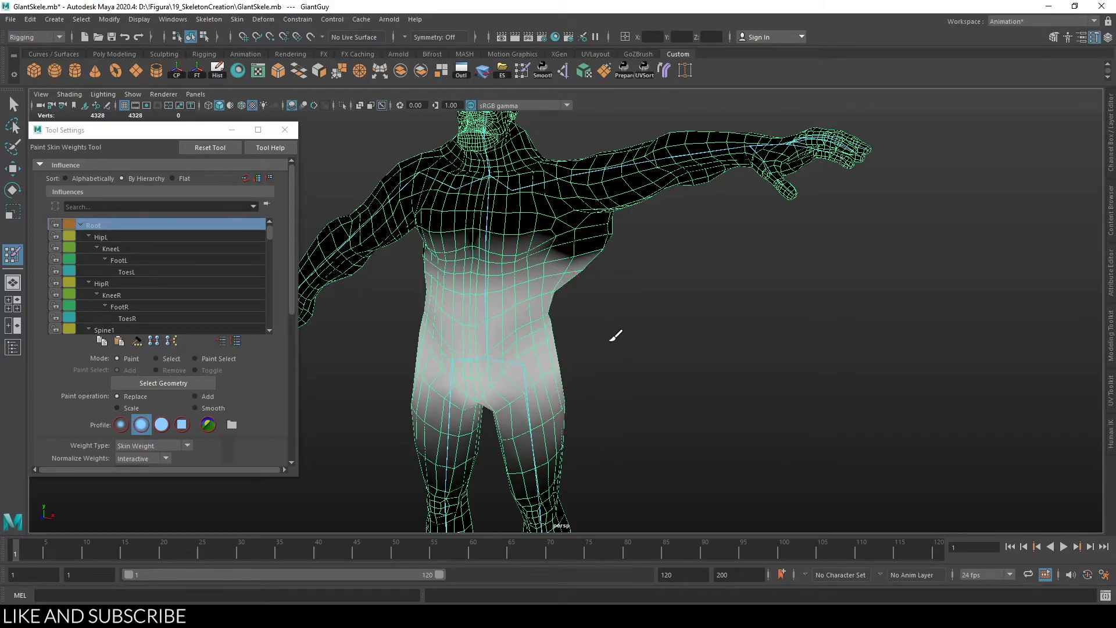
# Step: Restart the Paint Skin Weights Tool on the giant's mesh and check the weights of the HipL and FootL influences
pyautogui.keyDown('alt'); pyautogui.moveTo(633, 320); pyautogui.dragTo(602, 361, button='middle'); pyautogui.keyUp('alt')
pyautogui.keyDown('alt'); pyautogui.moveTo(603, 360); pyautogui.dragTo(679, 434, button='right'); pyautogui.keyUp('alt')
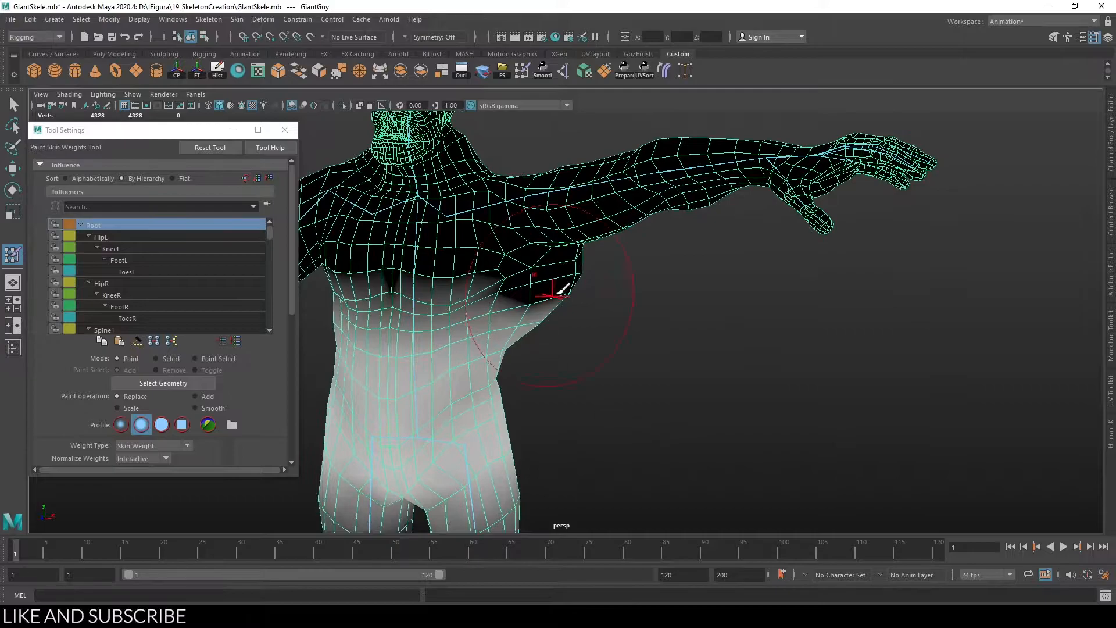
pyautogui.press('q')
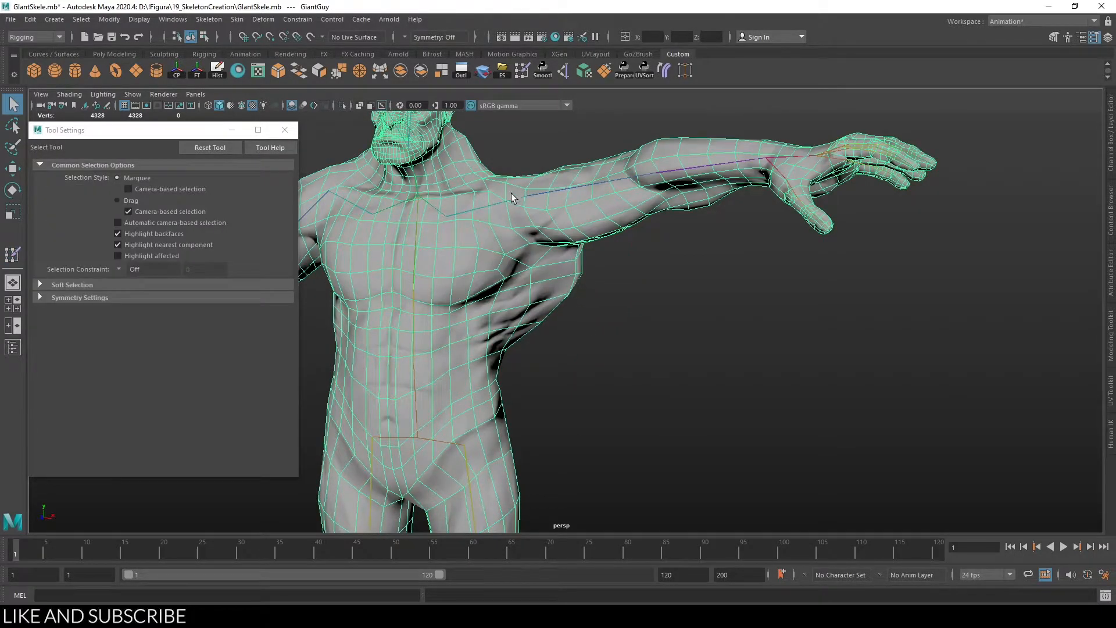
pyautogui.moveTo(540, 298)
pyautogui.mouseDown(button='right')
pyautogui.moveTo(543, 316)
pyautogui.moveTo(472, 281)
pyautogui.mouseUp(button='right')
pyautogui.click(121, 236)
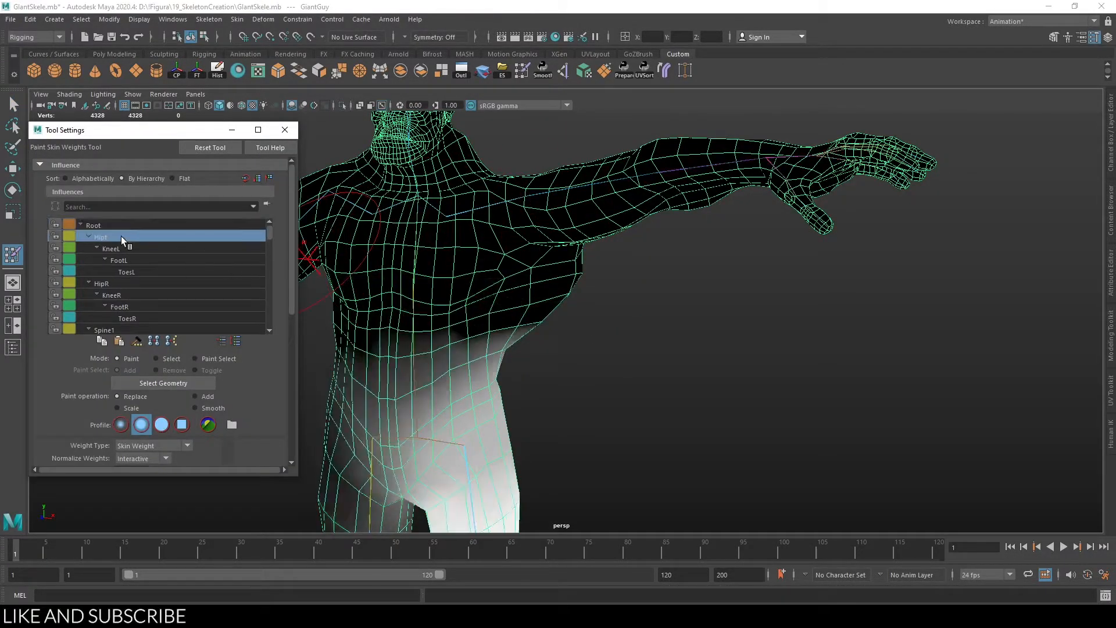
pyautogui.click(138, 258)
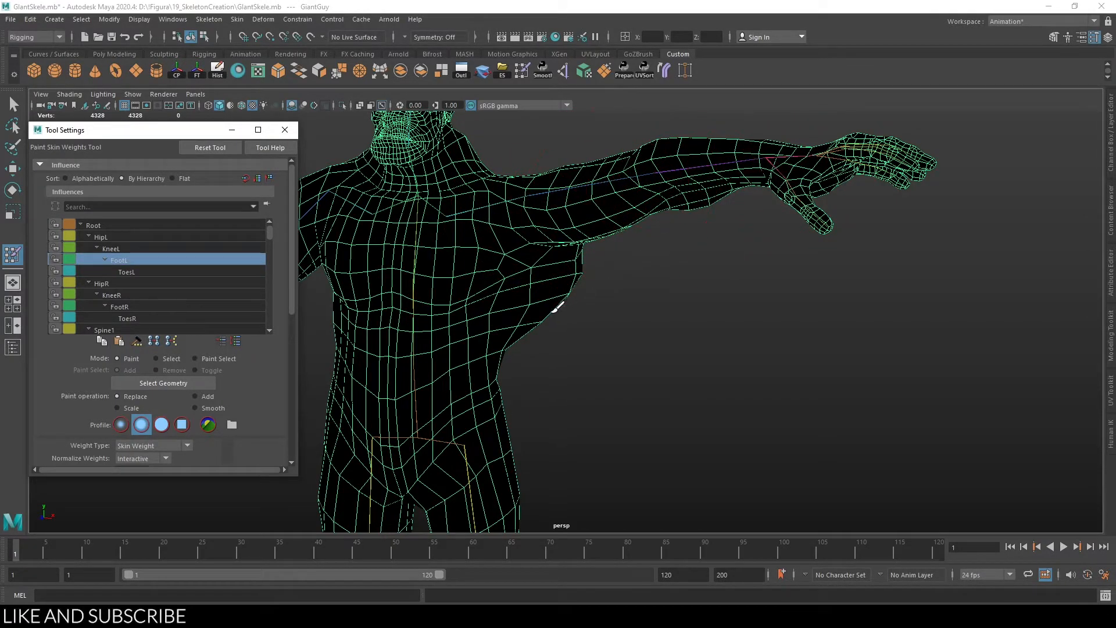
# Step: Collapse the HipL and HipR hierarchies in the list of influences
pyautogui.click(88, 237)
pyautogui.click(85, 246)
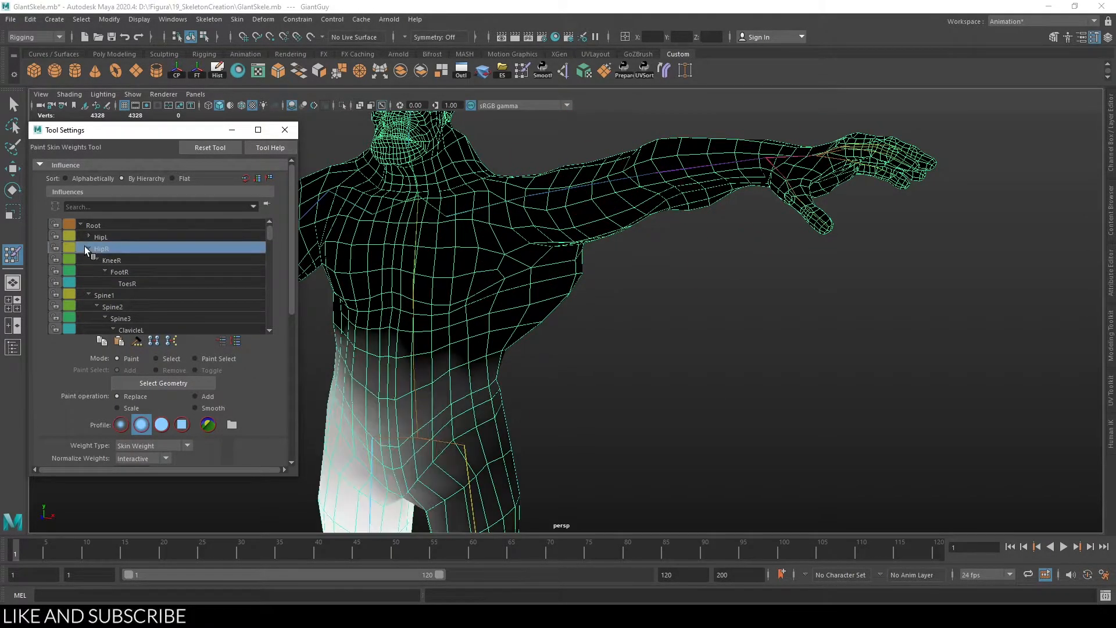
pyautogui.click(88, 248)
pyautogui.scroll(-1, 89, 260)
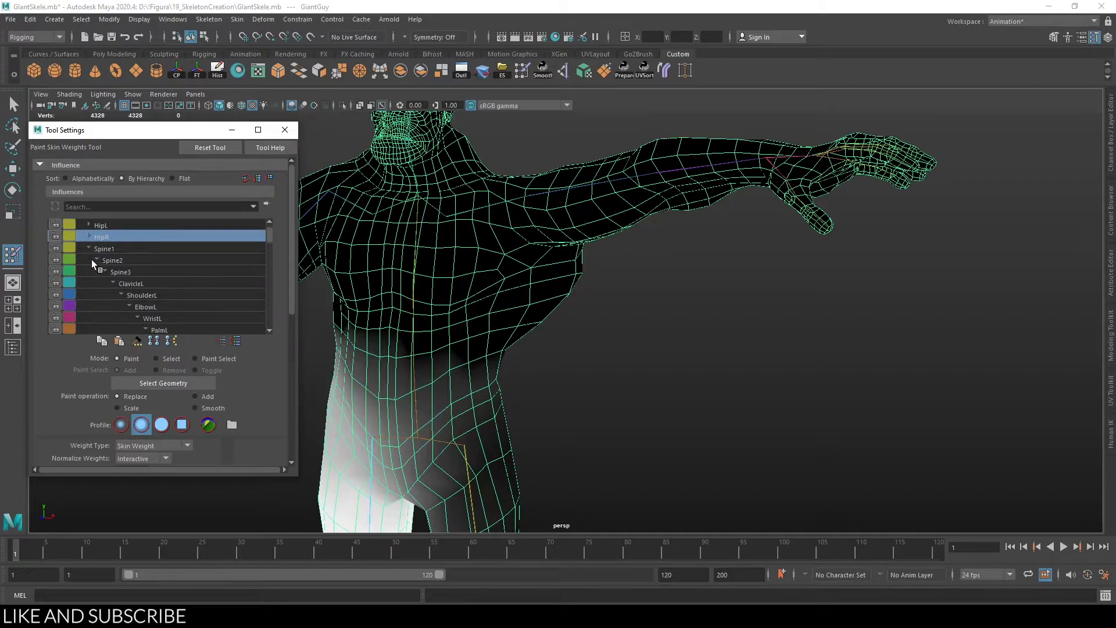
# Step: Compare the weights of the ShoulderL, ClavicleL, ElbowL and WristL influences on the raised arm and the ribs
pyautogui.click(132, 295)
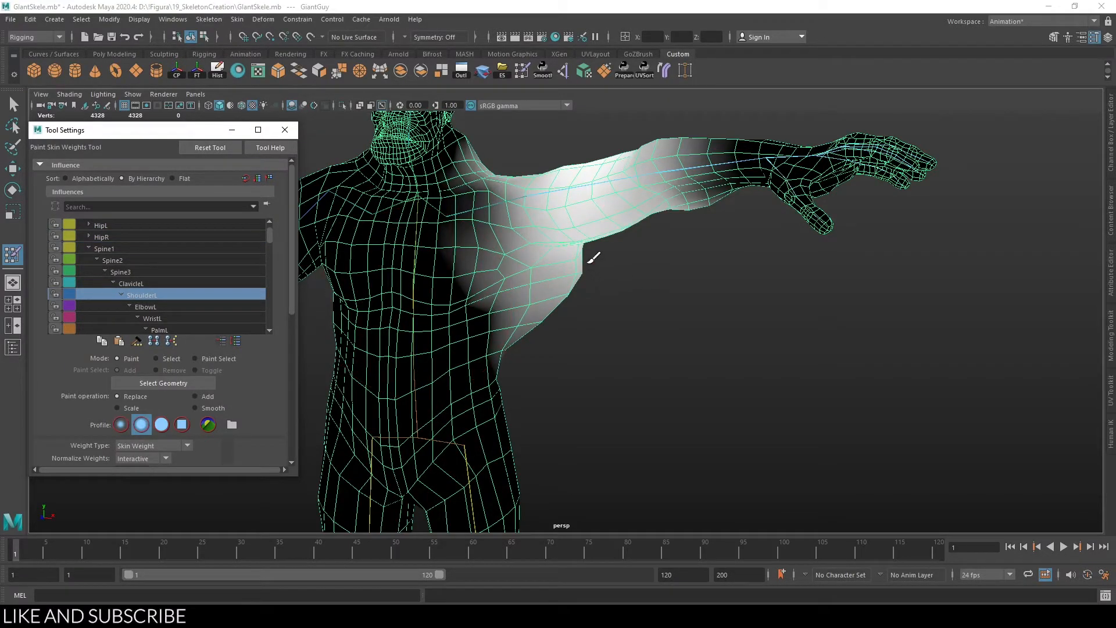
pyautogui.click(164, 285)
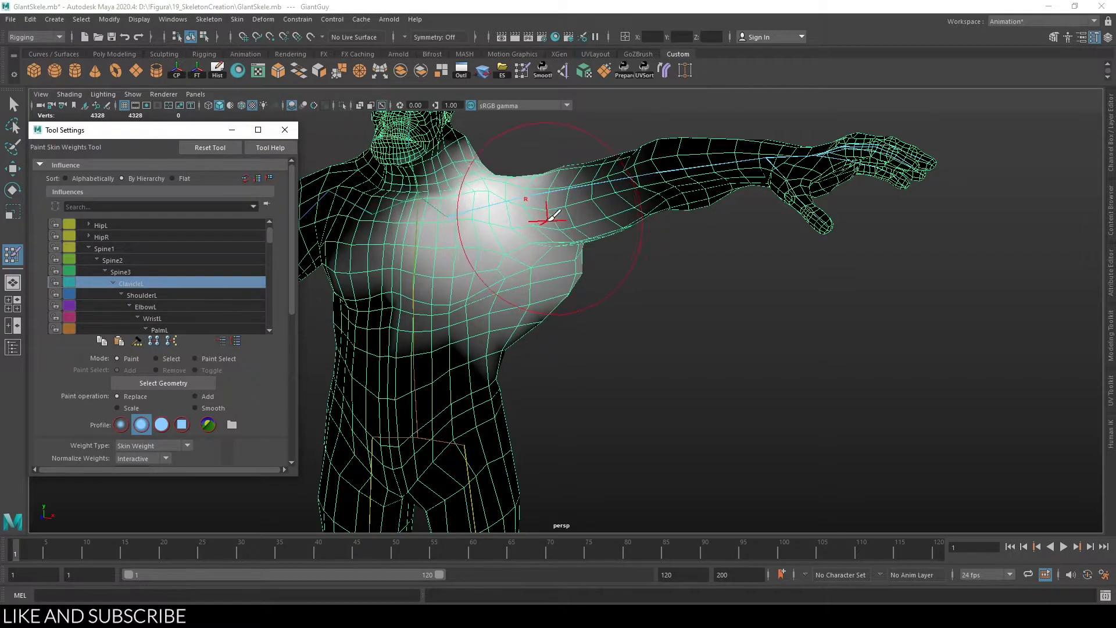
pyautogui.click(154, 295)
pyautogui.click(162, 306)
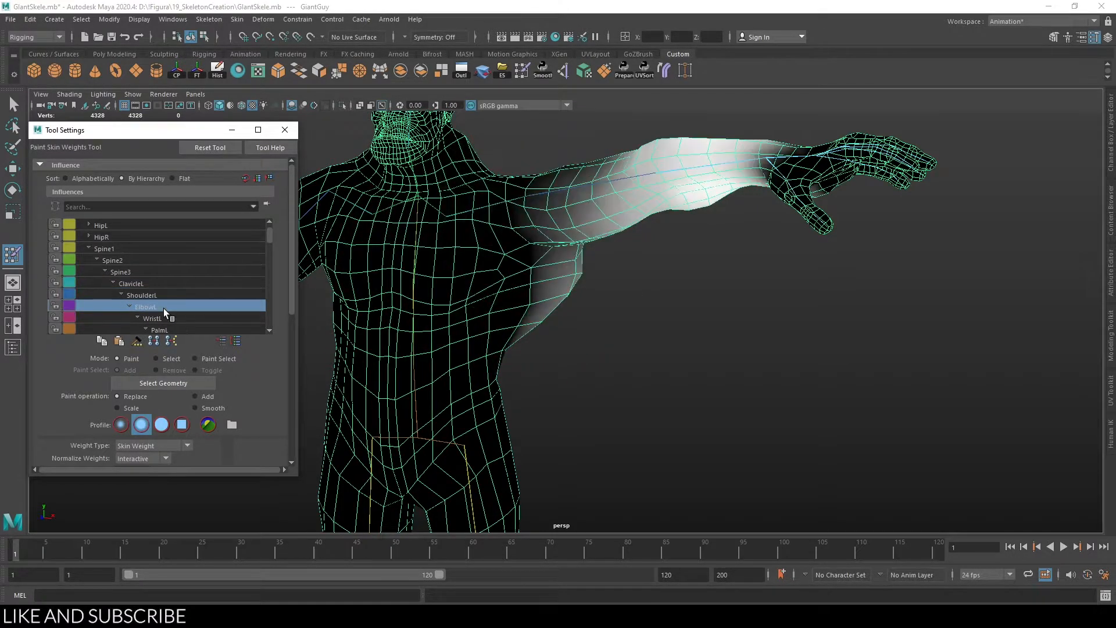
pyautogui.click(193, 315)
pyautogui.moveTo(631, 318)
pyautogui.keyDown('alt'); pyautogui.mouseDown()
pyautogui.moveTo(498, 308)
pyautogui.moveTo(620, 309)
pyautogui.mouseUp(); pyautogui.keyUp('alt')
pyautogui.keyDown('alt'); pyautogui.moveTo(620, 309); pyautogui.dragTo(617, 355, button='middle'); pyautogui.keyUp('alt')
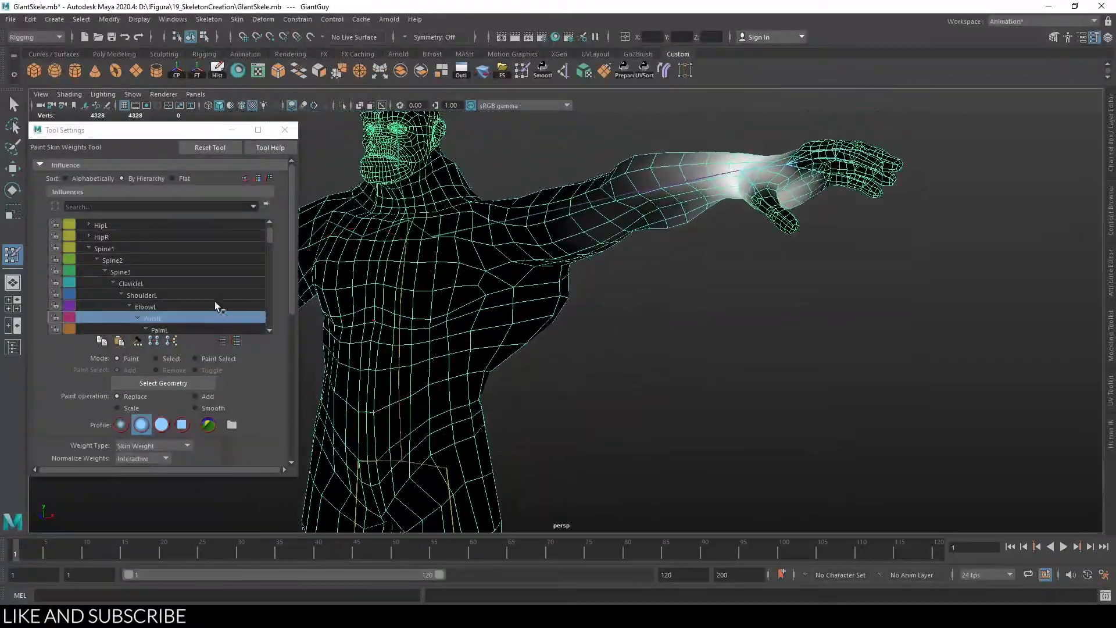
# Step: Display the ElbowL influence and examine its weights on the arm and the ribs below the armpit from several angles
pyautogui.click(168, 307)
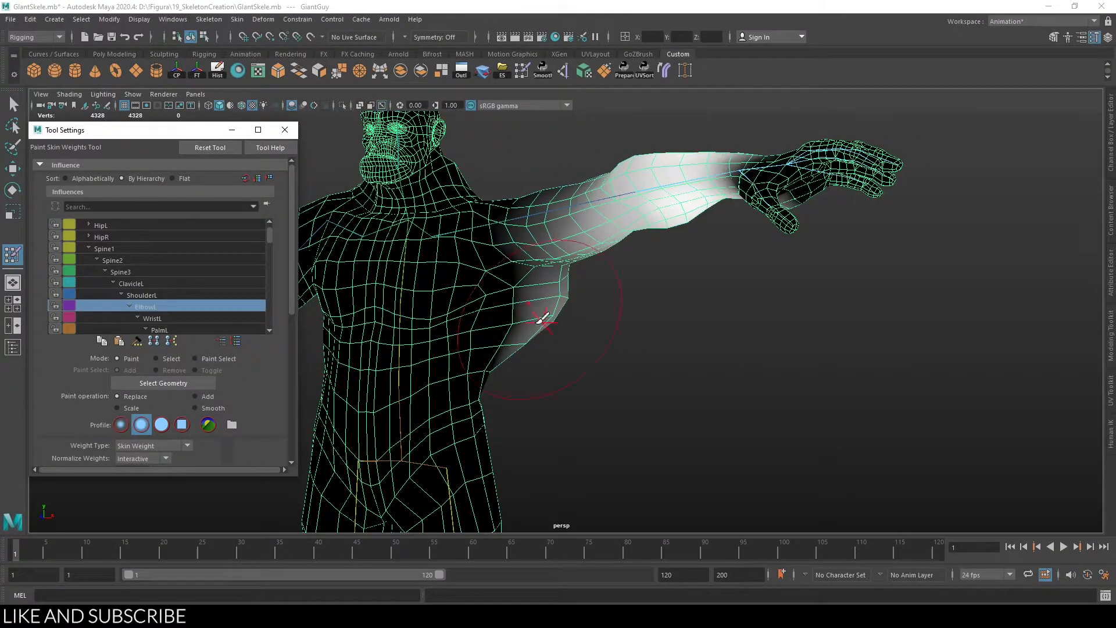
pyautogui.scroll(-3, 231, 347)
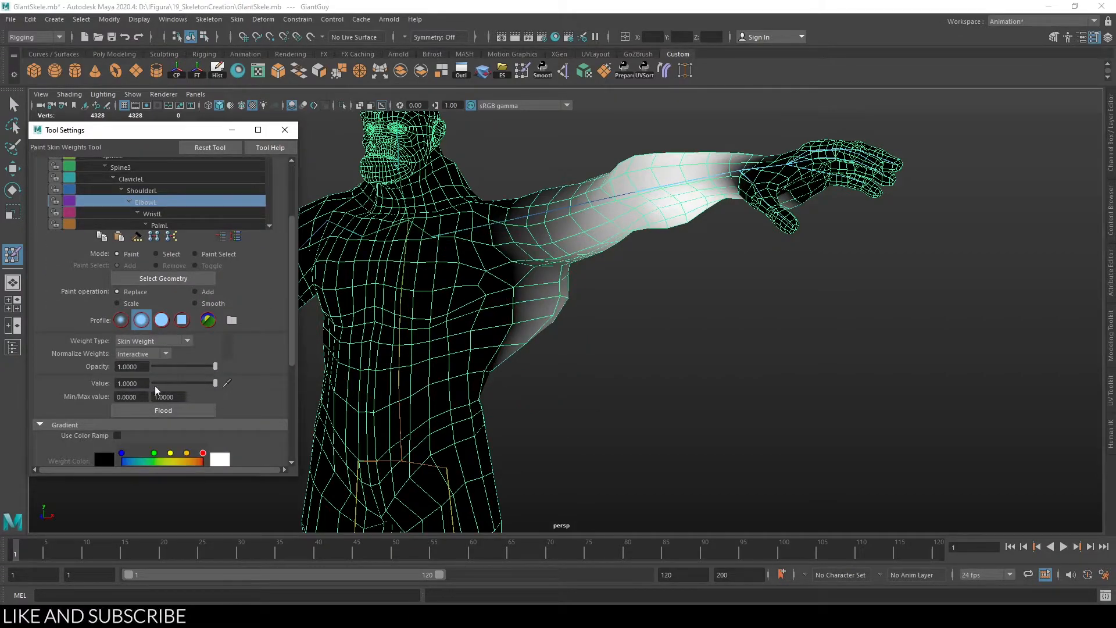
pyautogui.keyDown('alt'); pyautogui.moveTo(583, 207); pyautogui.dragTo(634, 306); pyautogui.keyUp('alt')
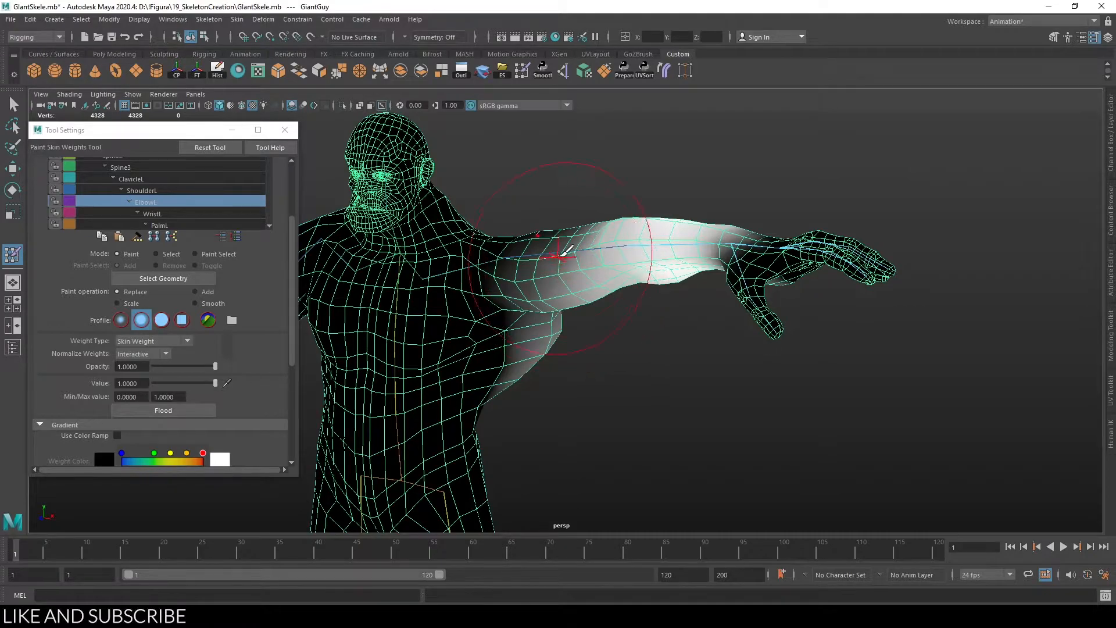
pyautogui.keyDown('alt'); pyautogui.moveTo(618, 267); pyautogui.dragTo(648, 351); pyautogui.keyUp('alt')
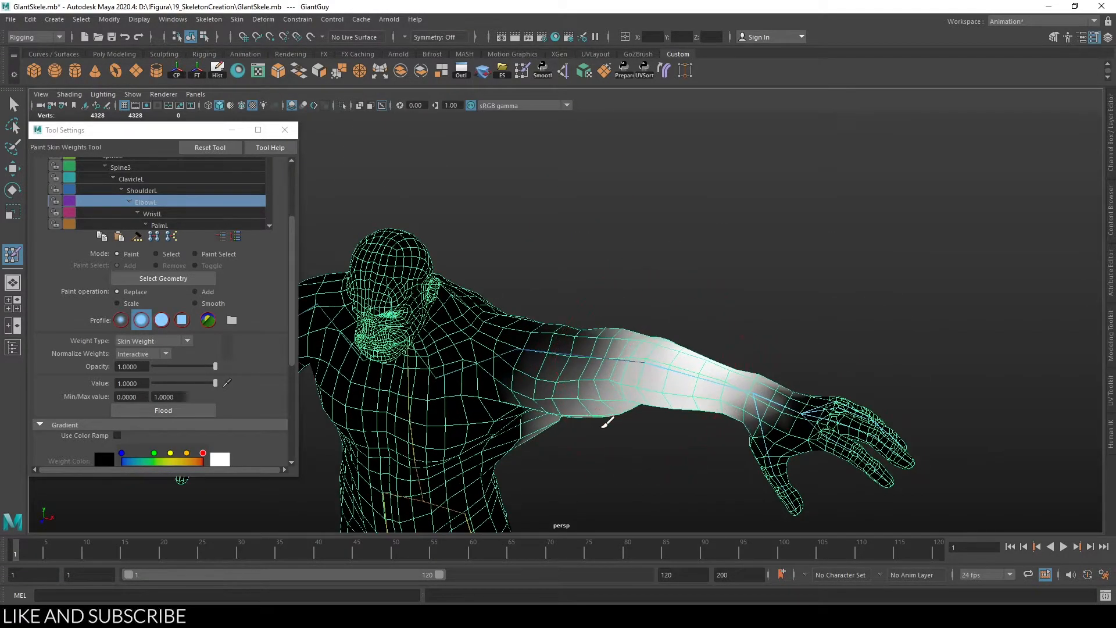
pyautogui.keyDown('alt'); pyautogui.moveTo(605, 420); pyautogui.dragTo(609, 373); pyautogui.keyUp('alt')
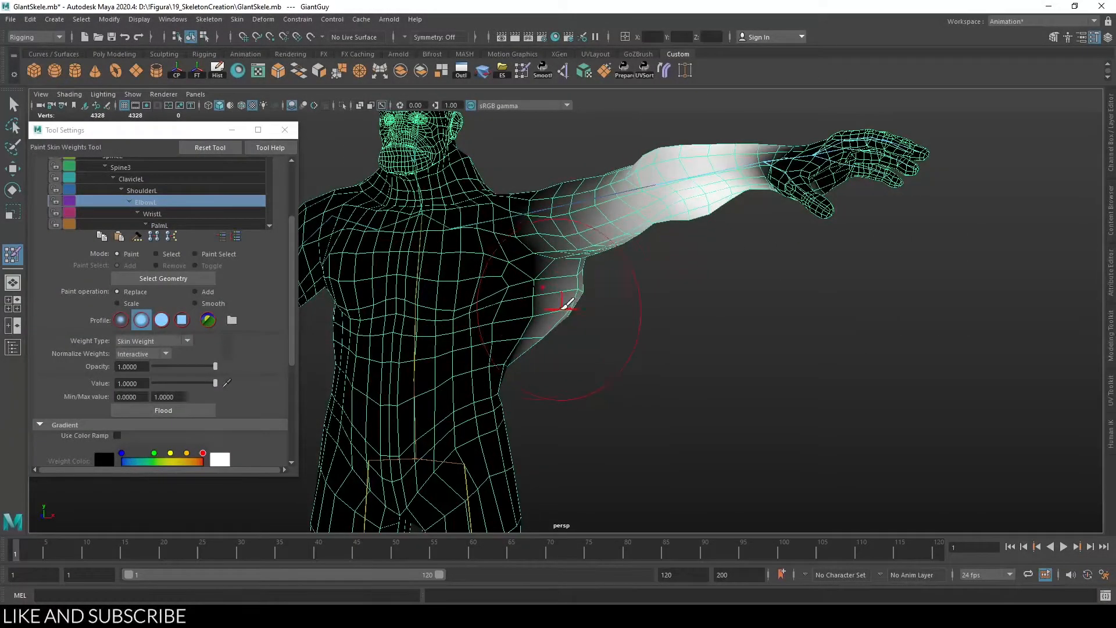
pyautogui.moveTo(414, 314)
pyautogui.keyDown('alt'); pyautogui.mouseDown()
pyautogui.moveTo(471, 326)
pyautogui.moveTo(397, 333)
pyautogui.mouseUp(); pyautogui.keyUp('alt')
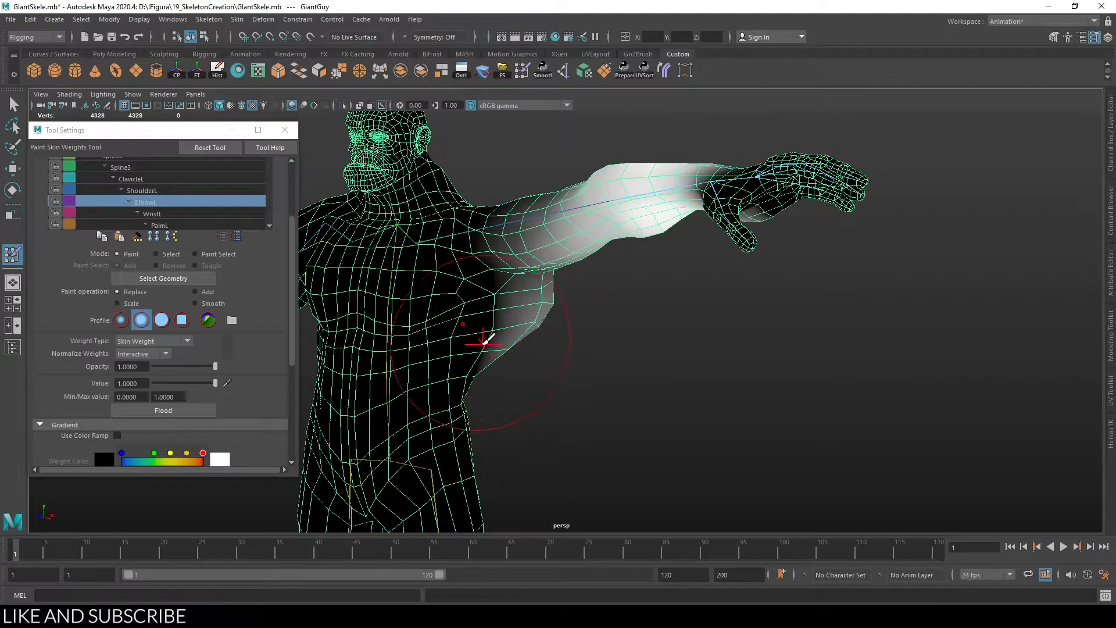
pyautogui.keyDown('alt'); pyautogui.moveTo(491, 336); pyautogui.dragTo(515, 340); pyautogui.keyUp('alt')
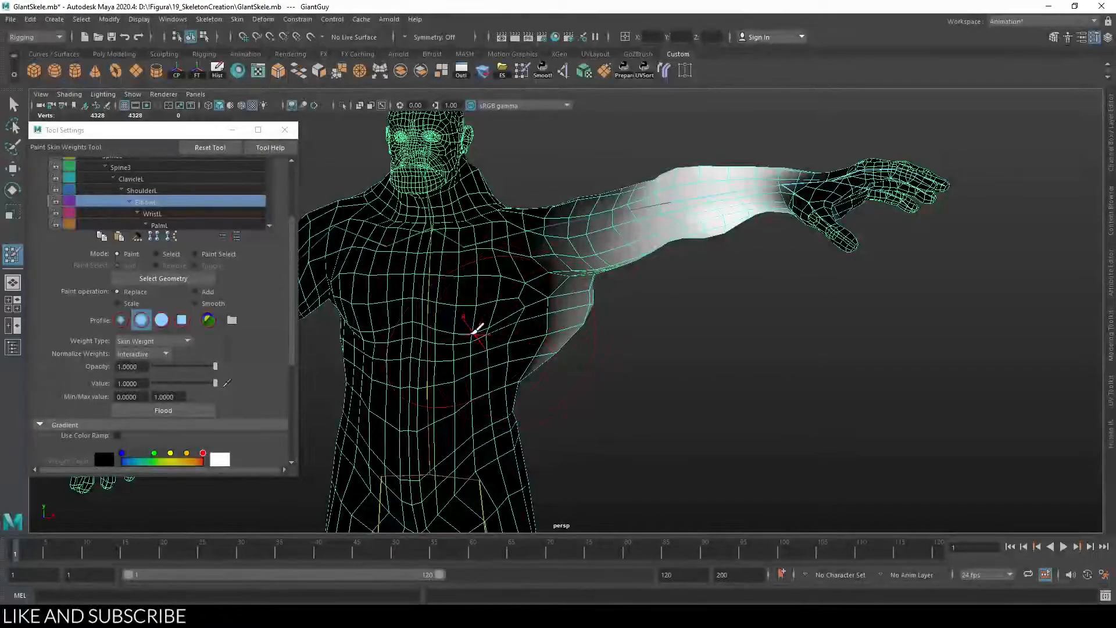
# Step: Display the Spine1 influence and examine its weights on the torso and the stretched ribs
pyautogui.moveTo(428, 339); pyautogui.dragTo(427, 317, button='right')
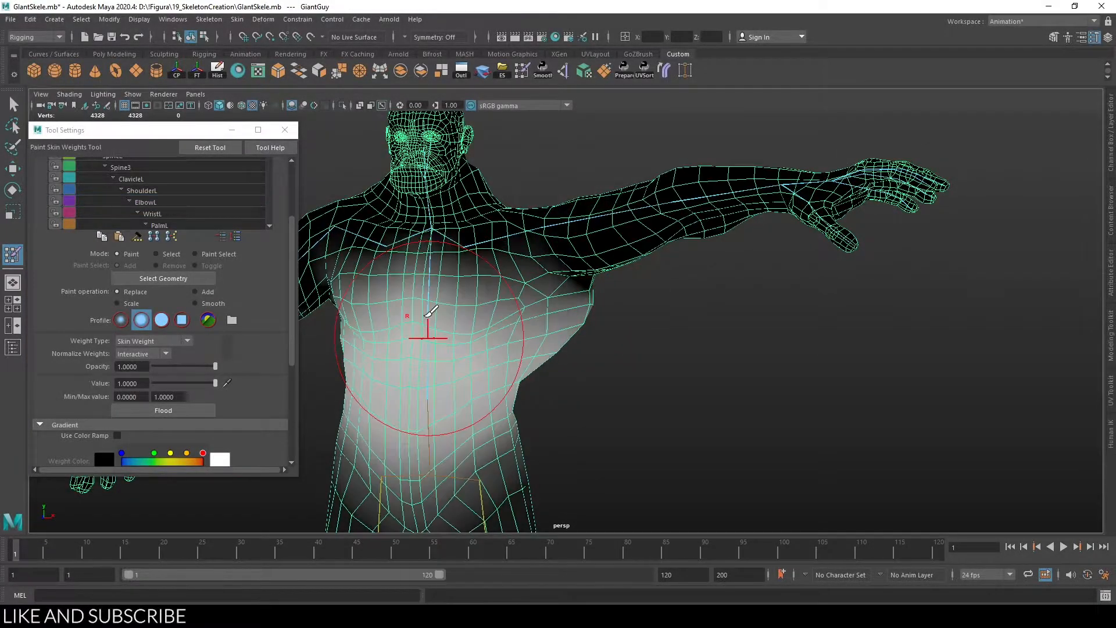
pyautogui.keyDown('alt'); pyautogui.moveTo(449, 352); pyautogui.dragTo(512, 324, button='middle'); pyautogui.keyUp('alt')
pyautogui.keyDown('alt'); pyautogui.moveTo(677, 355); pyautogui.dragTo(627, 364); pyautogui.keyUp('alt')
pyautogui.keyDown('alt'); pyautogui.moveTo(595, 364); pyautogui.dragTo(687, 361, button='middle'); pyautogui.keyUp('alt')
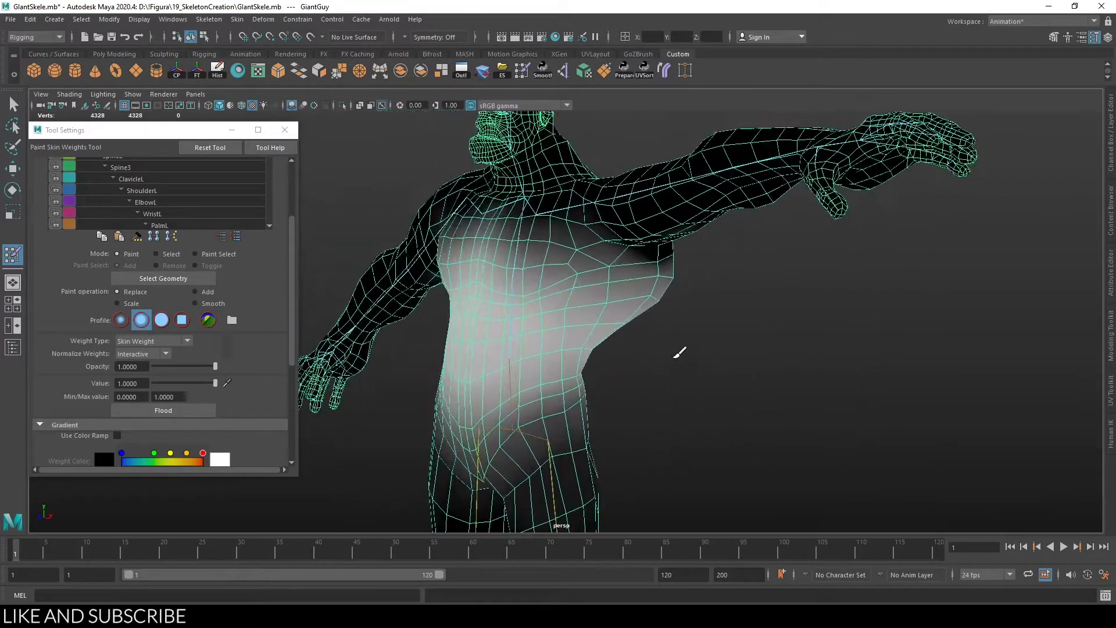
pyautogui.scroll(3, 686, 363)
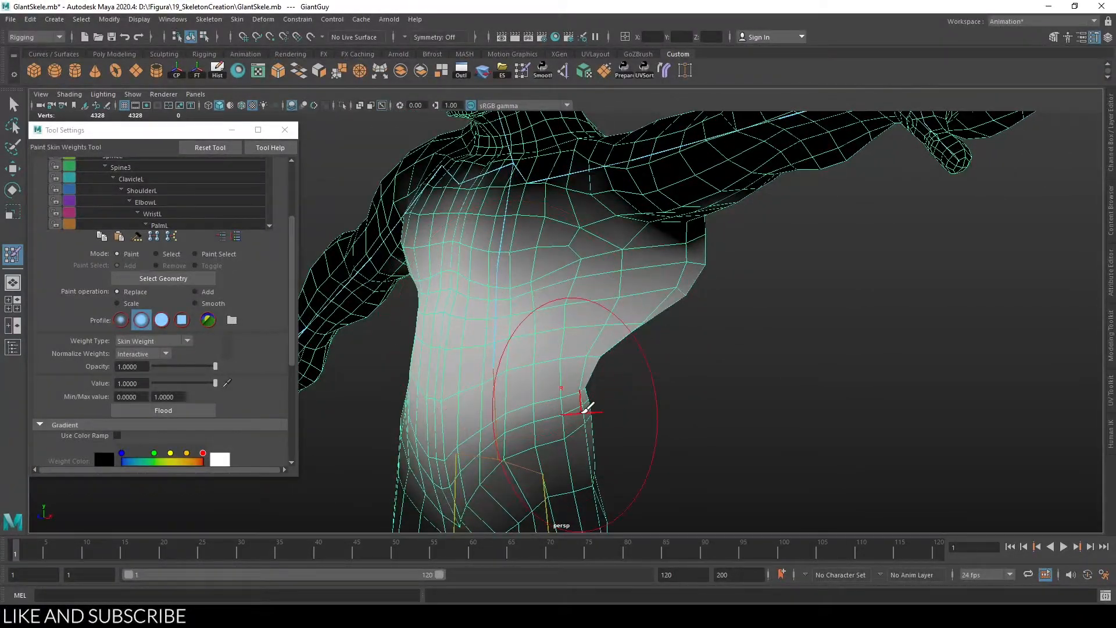
pyautogui.scroll(1, 195, 221)
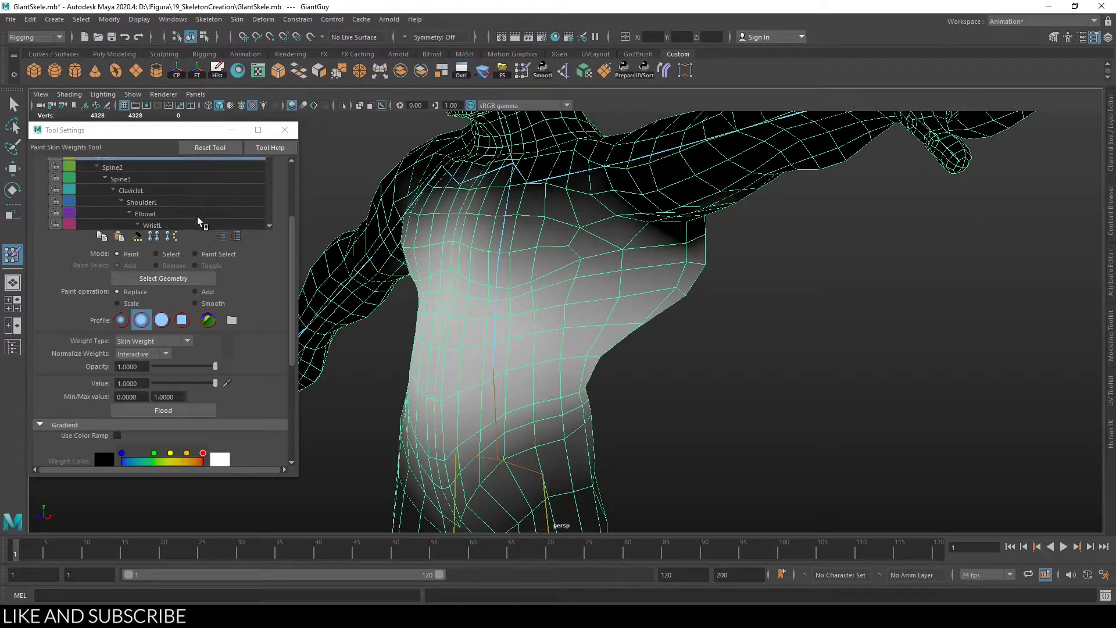
pyautogui.moveTo(291, 232); pyautogui.dragTo(294, 177)
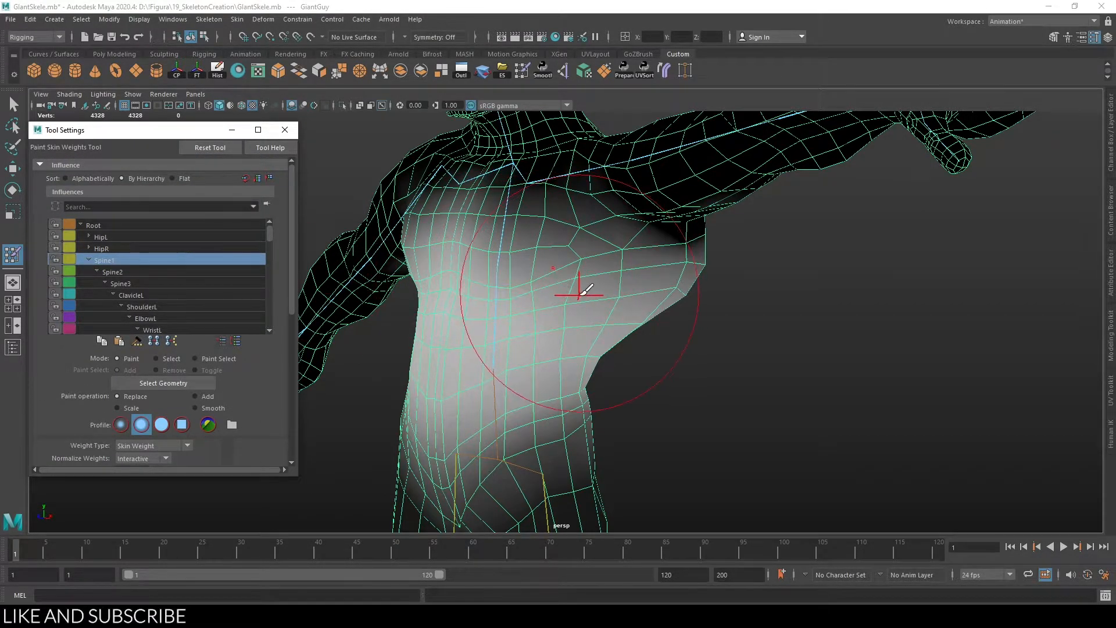
pyautogui.scroll(-2, 542, 284)
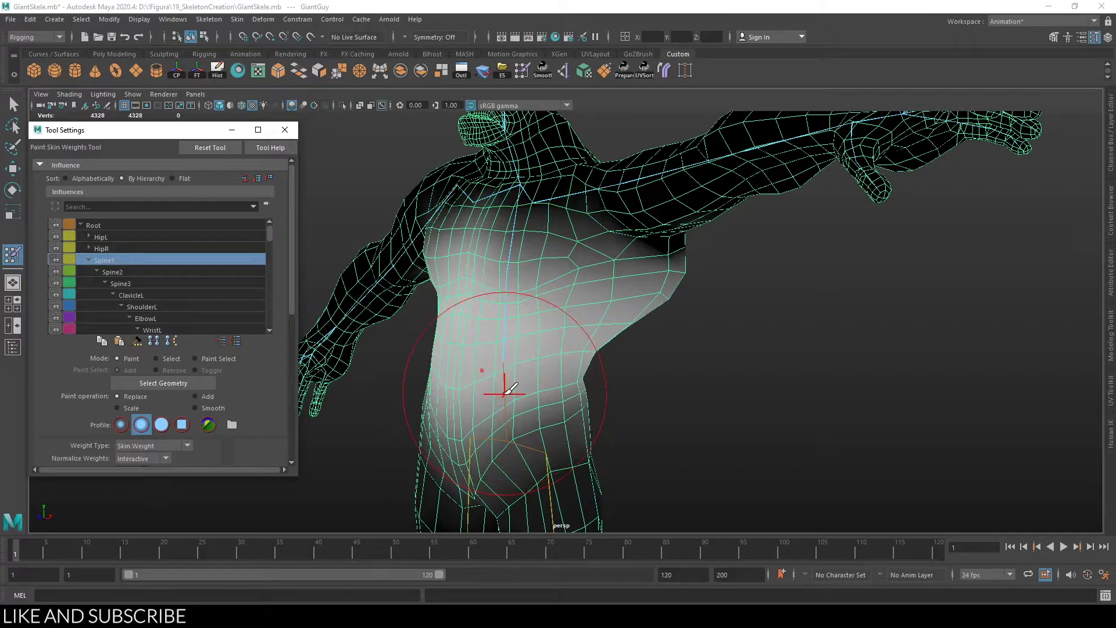
# Step: Display the Spine2 influence and examine its weights on the chest and ribs up close
pyautogui.moveTo(505, 390); pyautogui.dragTo(504, 318, button='right')
pyautogui.moveTo(511, 251); pyautogui.dragTo(516, 217, button='right')
pyautogui.moveTo(641, 303)
pyautogui.keyDown('alt'); pyautogui.mouseDown()
pyautogui.moveTo(655, 303)
pyautogui.moveTo(627, 302)
pyautogui.mouseUp(); pyautogui.keyUp('alt')
pyautogui.keyDown('alt'); pyautogui.moveTo(628, 301); pyautogui.dragTo(619, 298, button='middle'); pyautogui.keyUp('alt')
pyautogui.keyDown('alt'); pyautogui.moveTo(618, 299); pyautogui.dragTo(672, 378, button='right'); pyautogui.keyUp('alt')
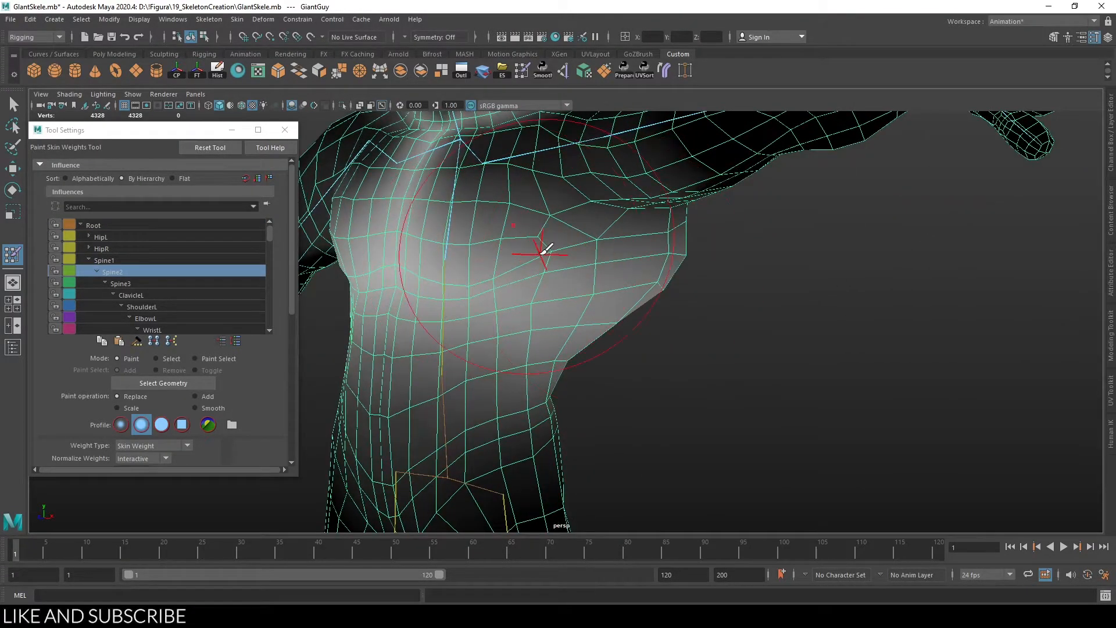
# Step: Paint Spine1 weights with a value of 1 in Replace mode over the stretched ribs below the raised arm
pyautogui.moveTo(444, 304); pyautogui.dragTo(447, 234, button='right')
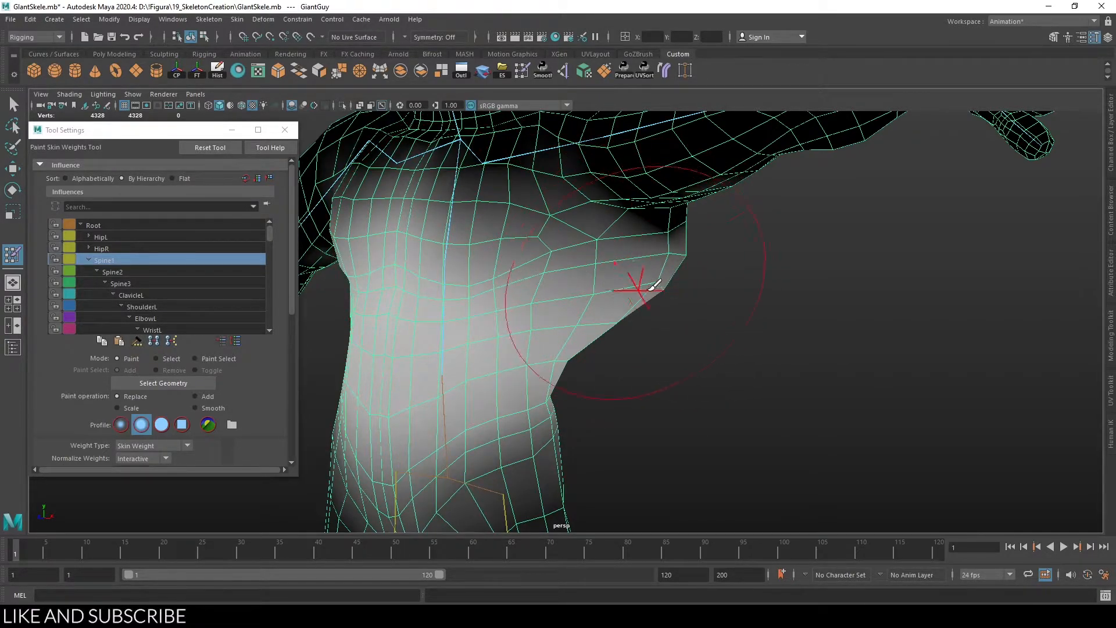
pyautogui.moveTo(628, 299)
pyautogui.keyDown('alt'); pyautogui.mouseDown()
pyautogui.moveTo(707, 314)
pyautogui.moveTo(665, 303)
pyautogui.mouseUp(); pyautogui.keyUp('alt')
pyautogui.moveTo(585, 274)
pyautogui.mouseDown()
pyautogui.moveTo(622, 270)
pyautogui.moveTo(543, 291)
pyautogui.moveTo(560, 318)
pyautogui.mouseUp()
pyautogui.moveTo(590, 257)
pyautogui.mouseDown()
pyautogui.moveTo(610, 232)
pyautogui.moveTo(630, 231)
pyautogui.moveTo(616, 255)
pyautogui.mouseUp()
pyautogui.keyDown('alt'); pyautogui.moveTo(712, 289); pyautogui.dragTo(572, 284); pyautogui.keyUp('alt')
pyautogui.moveTo(459, 290)
pyautogui.mouseDown()
pyautogui.moveTo(448, 277)
pyautogui.moveTo(373, 279)
pyautogui.mouseUp()
pyautogui.keyDown('alt'); pyautogui.moveTo(407, 288); pyautogui.dragTo(534, 292); pyautogui.keyUp('alt')
pyautogui.moveTo(648, 265)
pyautogui.mouseDown()
pyautogui.moveTo(636, 288)
pyautogui.moveTo(582, 308)
pyautogui.moveTo(628, 307)
pyautogui.moveTo(605, 282)
pyautogui.moveTo(580, 332)
pyautogui.mouseUp()
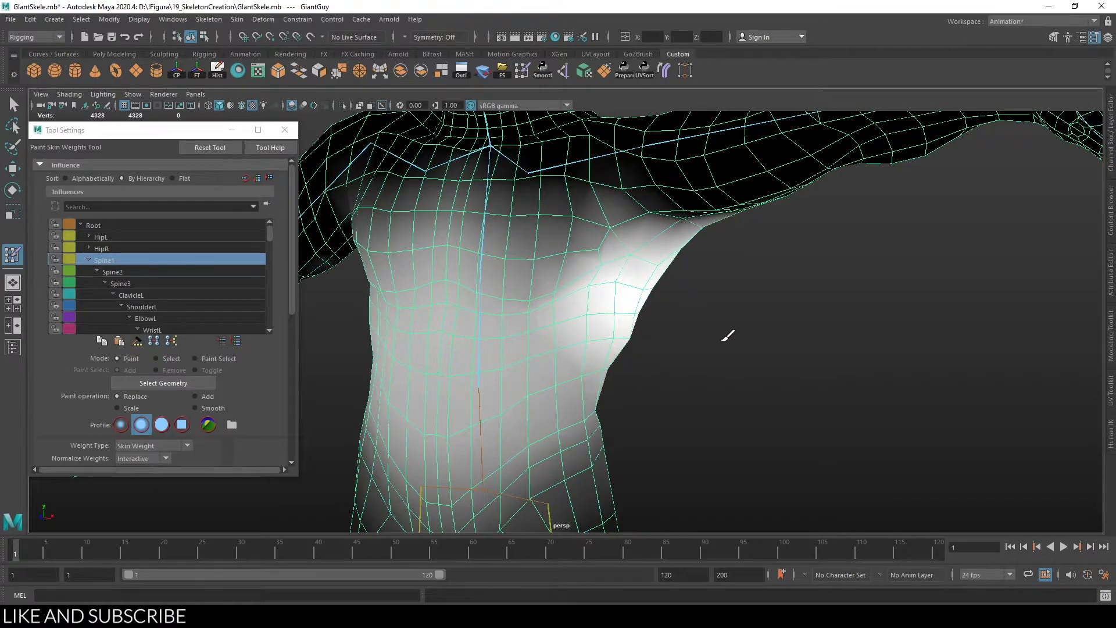
pyautogui.keyDown('alt'); pyautogui.moveTo(730, 336); pyautogui.dragTo(497, 307); pyautogui.keyUp('alt')
pyautogui.moveTo(593, 271)
pyautogui.keyDown('alt'); pyautogui.mouseDown()
pyautogui.moveTo(465, 279)
pyautogui.moveTo(573, 279)
pyautogui.moveTo(602, 294)
pyautogui.mouseUp(); pyautogui.keyUp('alt')
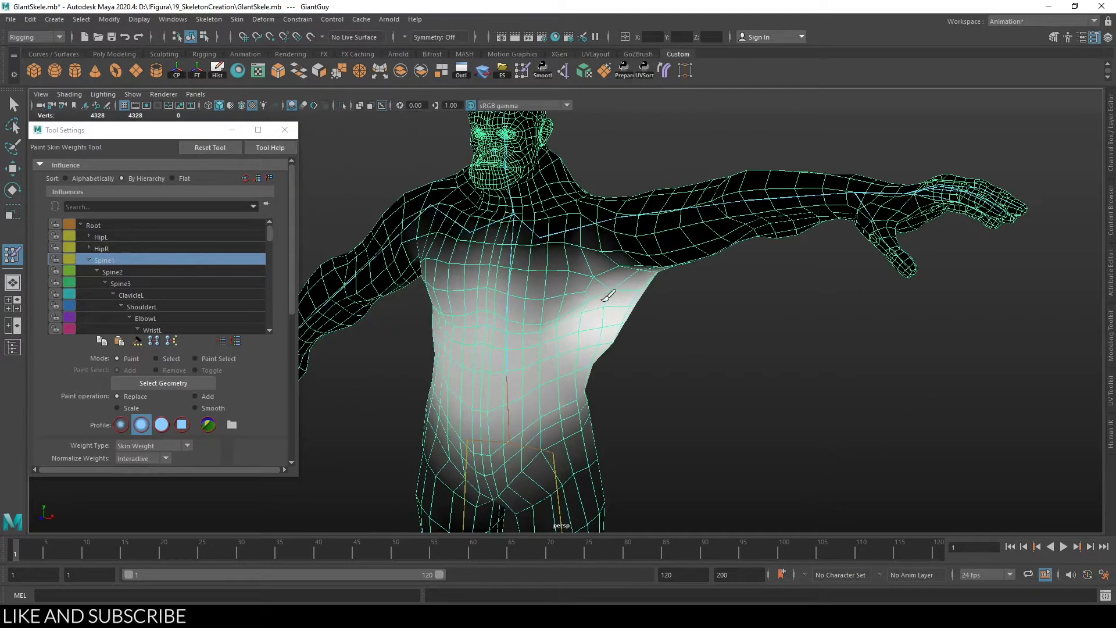
# Step: Select the ShoulderL joint, rotate it slightly and examine the rib and armpit deformation in shaded and wireframe display
pyautogui.press('q')
pyautogui.click(656, 212)
pyautogui.press('e')
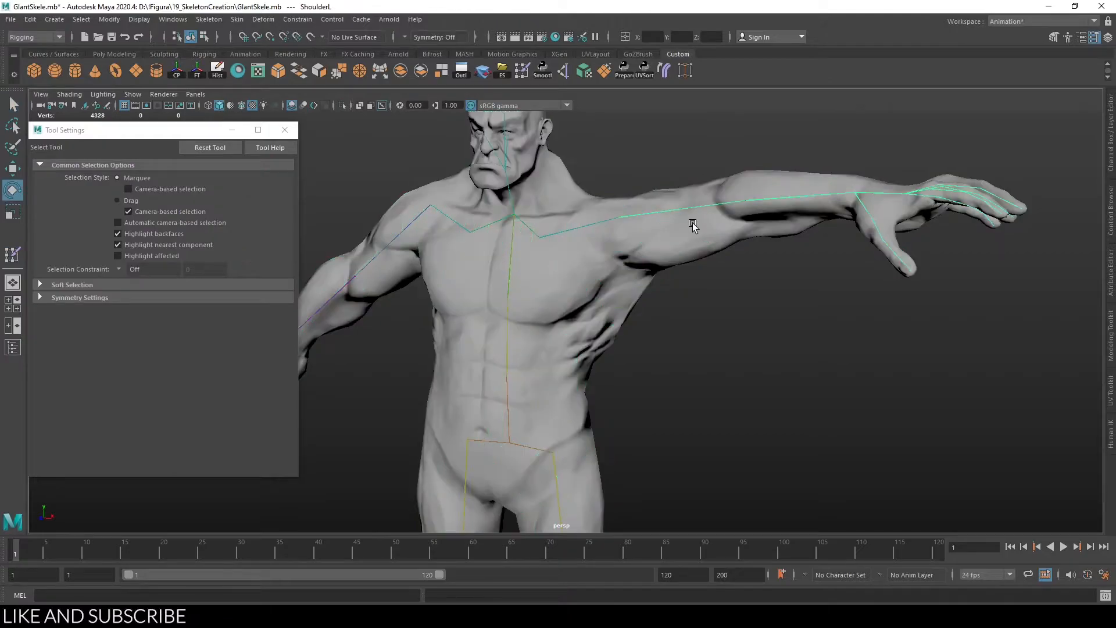
pyautogui.scroll(-4, 688, 250)
pyautogui.keyDown('alt'); pyautogui.moveTo(686, 265); pyautogui.dragTo(662, 202); pyautogui.keyUp('alt')
pyautogui.moveTo(734, 227)
pyautogui.keyDown('alt'); pyautogui.mouseDown()
pyautogui.moveTo(781, 225)
pyautogui.moveTo(749, 215)
pyautogui.mouseUp(); pyautogui.keyUp('alt')
pyautogui.scroll(3, 749, 215)
pyautogui.moveTo(634, 151)
pyautogui.mouseDown()
pyautogui.moveTo(642, 174)
pyautogui.moveTo(626, 148)
pyautogui.moveTo(634, 168)
pyautogui.mouseUp()
pyautogui.scroll(3, 642, 270)
pyautogui.press('4')
pyautogui.keyDown('alt'); pyautogui.moveTo(612, 259); pyautogui.dragTo(613, 305, button='middle'); pyautogui.keyUp('alt')
pyautogui.press('6')
pyautogui.press('4')
pyautogui.rightClick(479, 251)
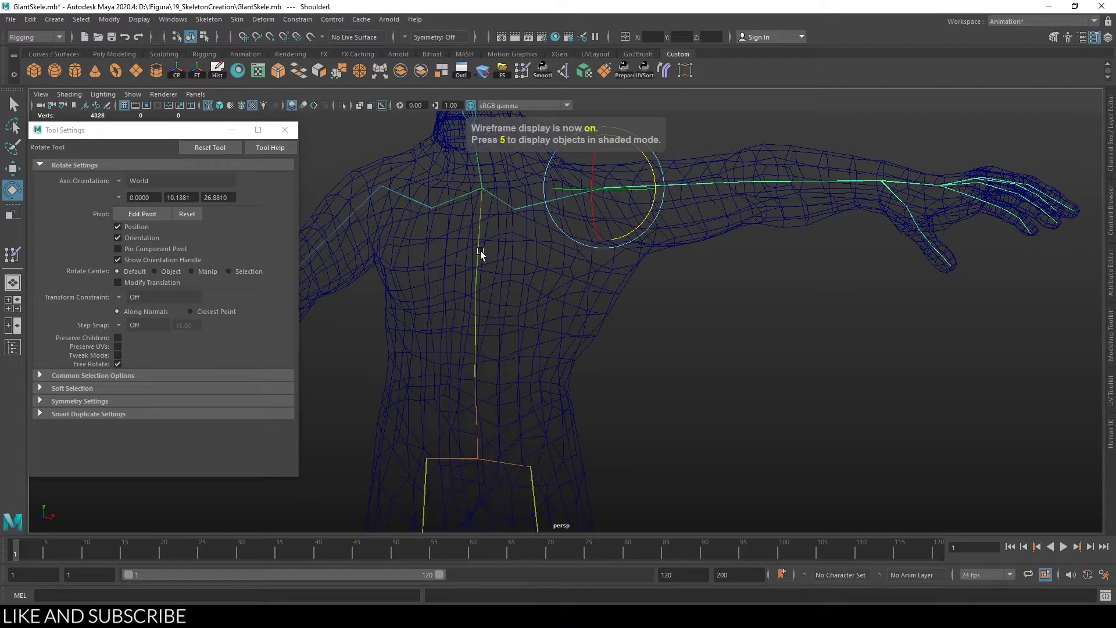
pyautogui.rightClick(475, 252)
pyautogui.press('q')
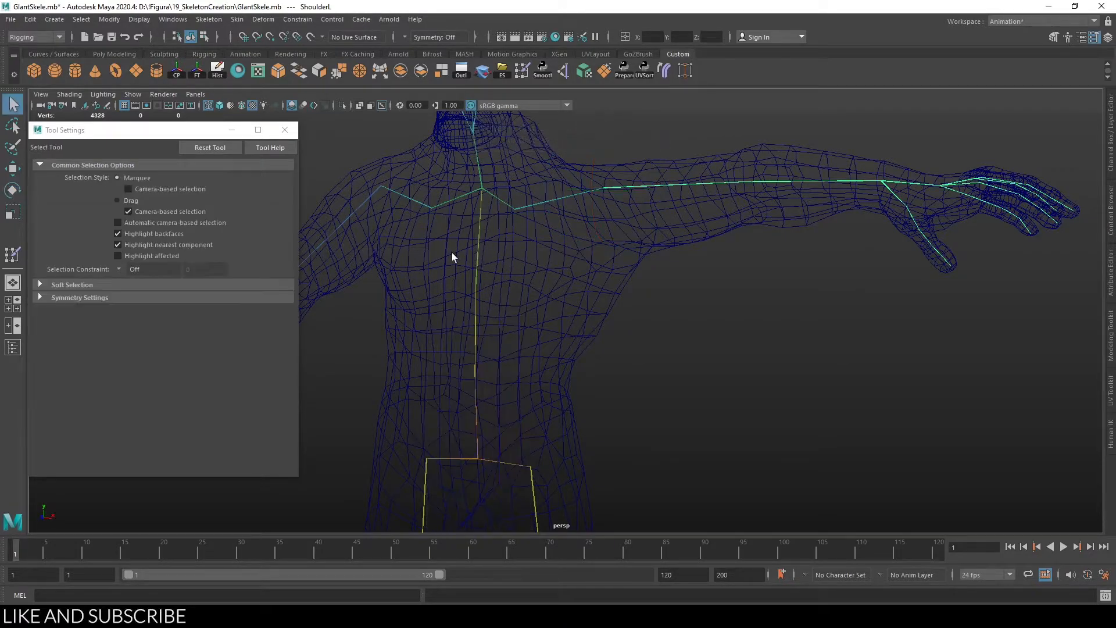
pyautogui.moveTo(550, 259); pyautogui.dragTo(509, 236, button='right')
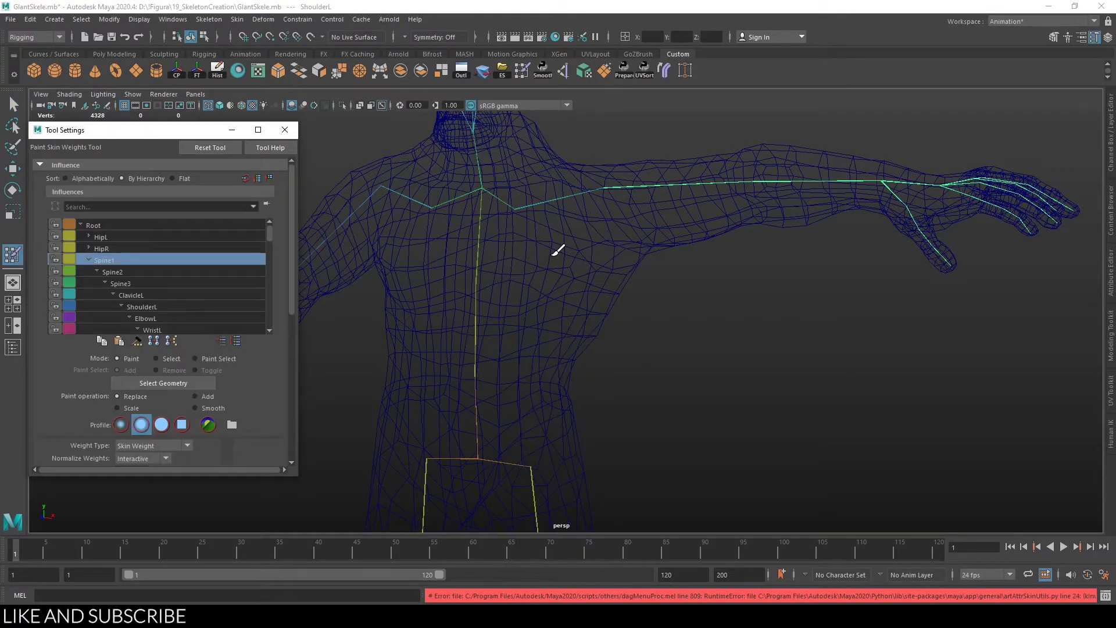
# Step: Reopen the Paint Skin Weights Tool on the body mesh and examine the Spine2 and ClavicleL influences in shaded display
pyautogui.press('q')
pyautogui.click(637, 267)
pyautogui.click(634, 255)
pyautogui.moveTo(636, 259); pyautogui.dragTo(597, 235, button='right')
pyautogui.moveTo(479, 241); pyautogui.dragTo(480, 217, button='right')
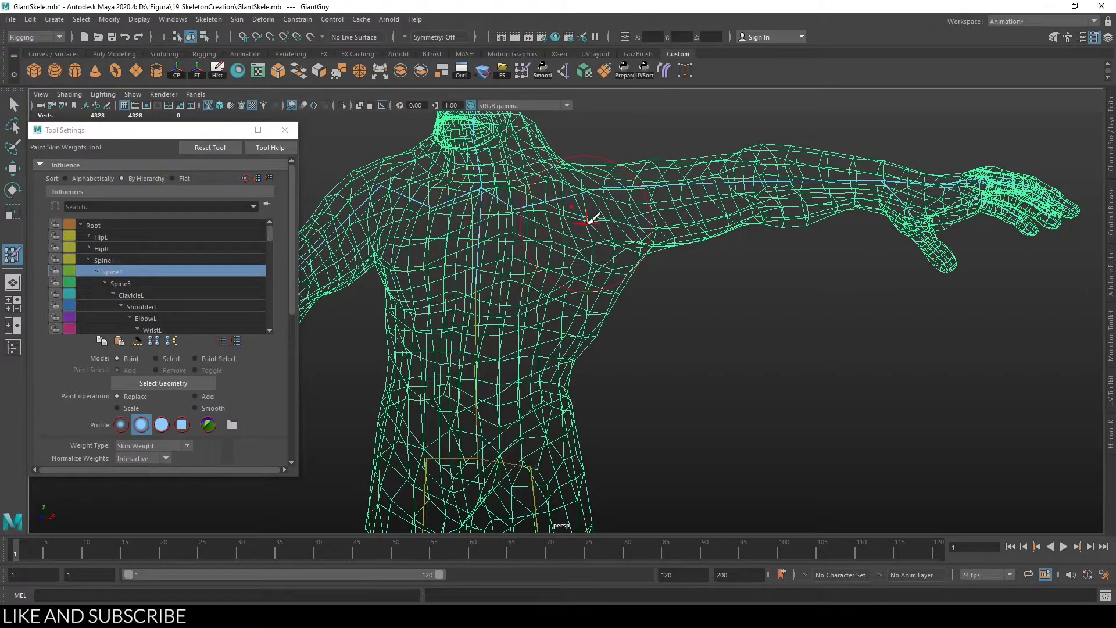
pyautogui.press('5')
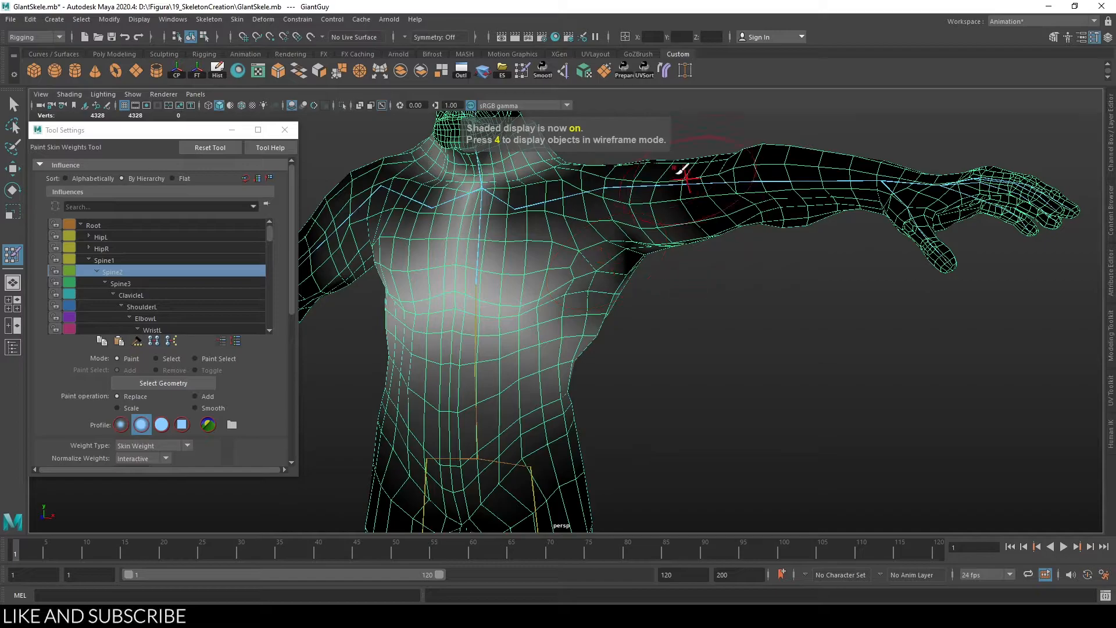
pyautogui.moveTo(658, 180); pyautogui.dragTo(653, 156, button='right')
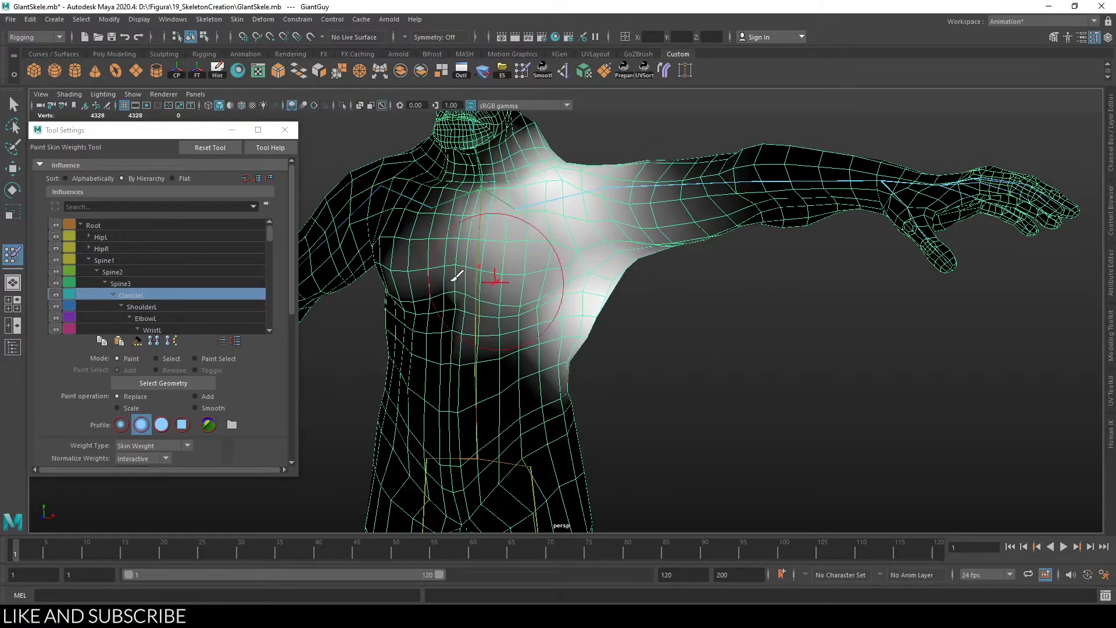
pyautogui.scroll(-3, 621, 254)
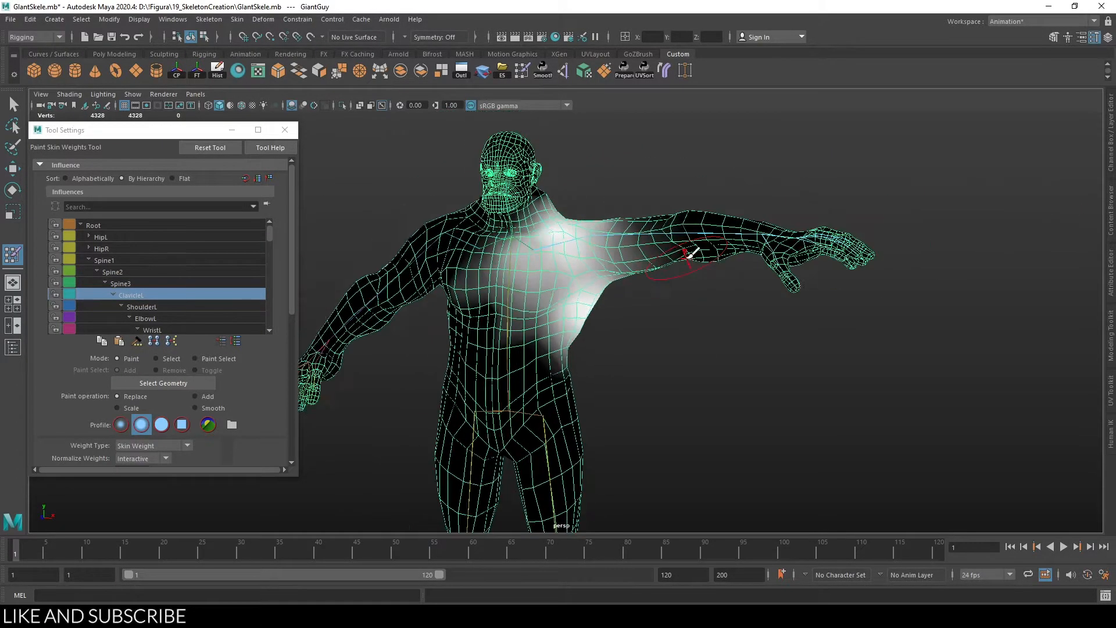
# Step: Rotate the ShoulderL joint to lower the raised arm beside the torso
pyautogui.press('q')
pyautogui.click(616, 234)
pyautogui.press('e')
pyautogui.moveTo(635, 211); pyautogui.dragTo(610, 304)
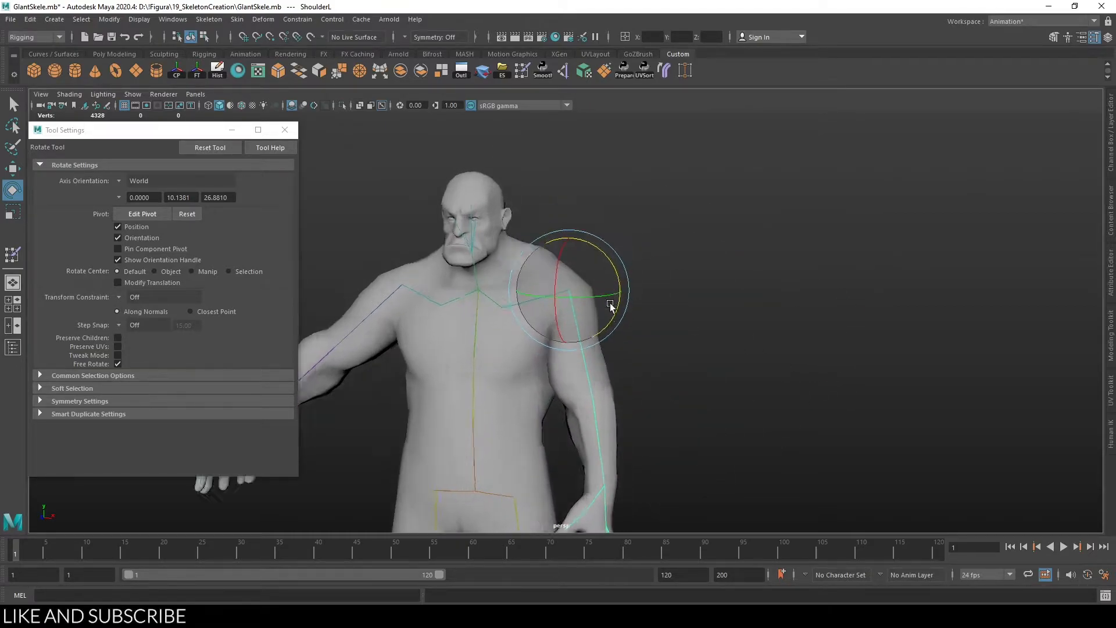
pyautogui.scroll(5, 610, 304)
# Step: Reopen skin weight painting on the body mesh and make Spine3 the active influence in shaded display
pyautogui.press('q')
pyautogui.click(519, 197)
pyautogui.keyDown('alt'); pyautogui.moveTo(520, 196); pyautogui.dragTo(561, 234, button='middle'); pyautogui.keyUp('alt')
pyautogui.moveTo(561, 234); pyautogui.dragTo(526, 226, button='right')
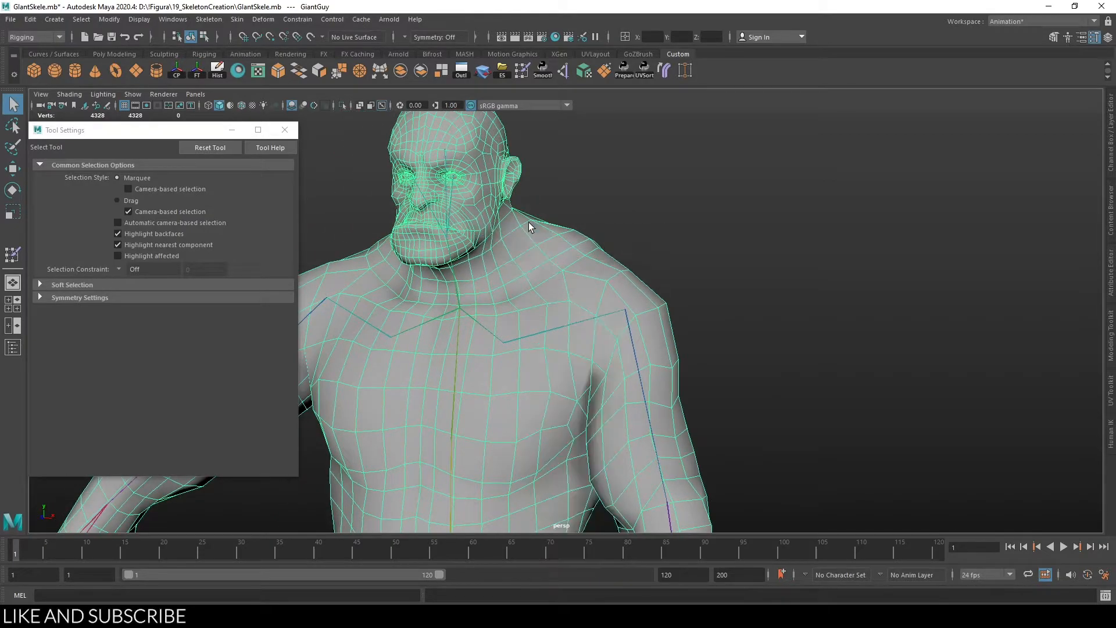
pyautogui.press('4')
pyautogui.rightClick(457, 308)
pyautogui.click(458, 273)
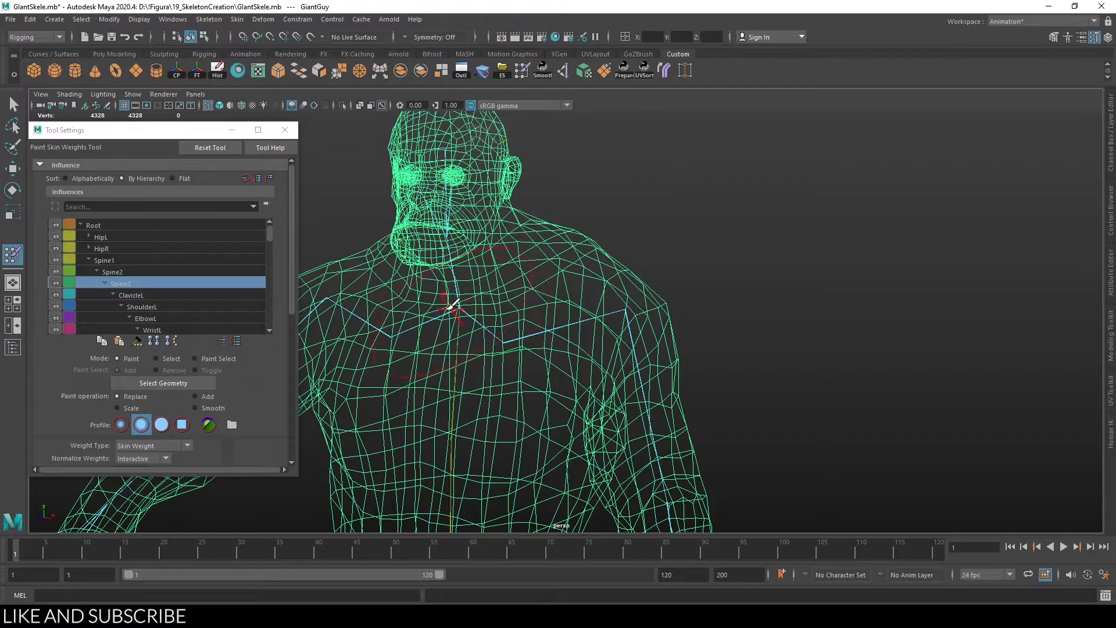
pyautogui.scroll(2, 615, 243)
pyautogui.press('5')
# Step: Set the brush value to 0.7573 and paint Spine3 weights in Replace mode across the trapezius and top of the left shoulder
pyautogui.rightClick(606, 244)
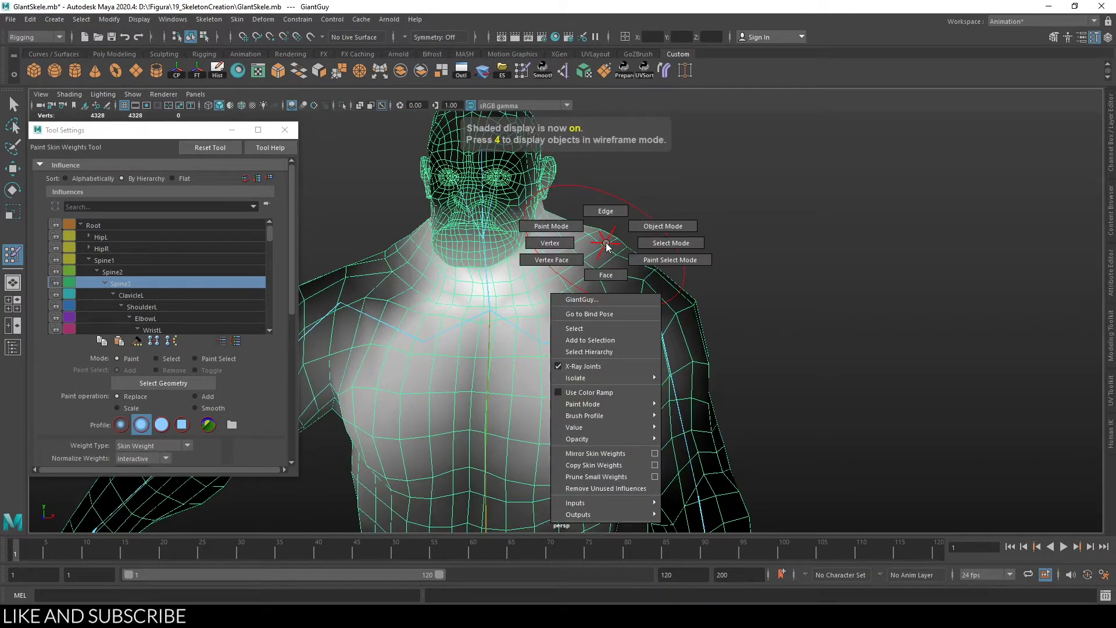
pyautogui.scroll(-5, 201, 358)
pyautogui.click(201, 348)
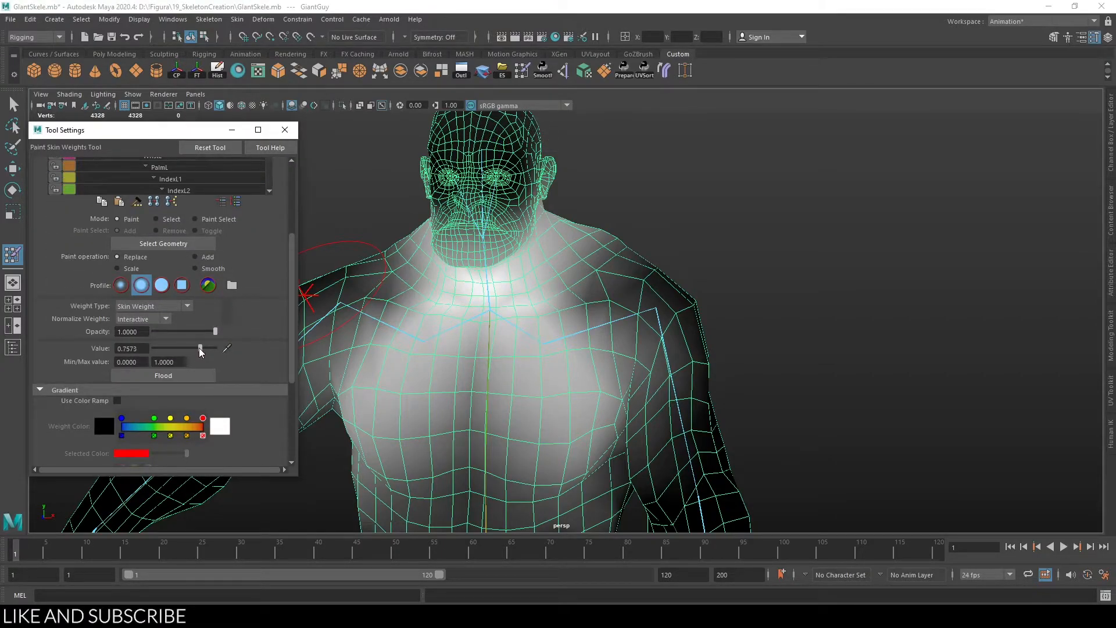
pyautogui.moveTo(605, 244)
pyautogui.mouseDown()
pyautogui.moveTo(594, 264)
pyautogui.moveTo(668, 289)
pyautogui.mouseUp()
pyautogui.moveTo(568, 286); pyautogui.dragTo(611, 302)
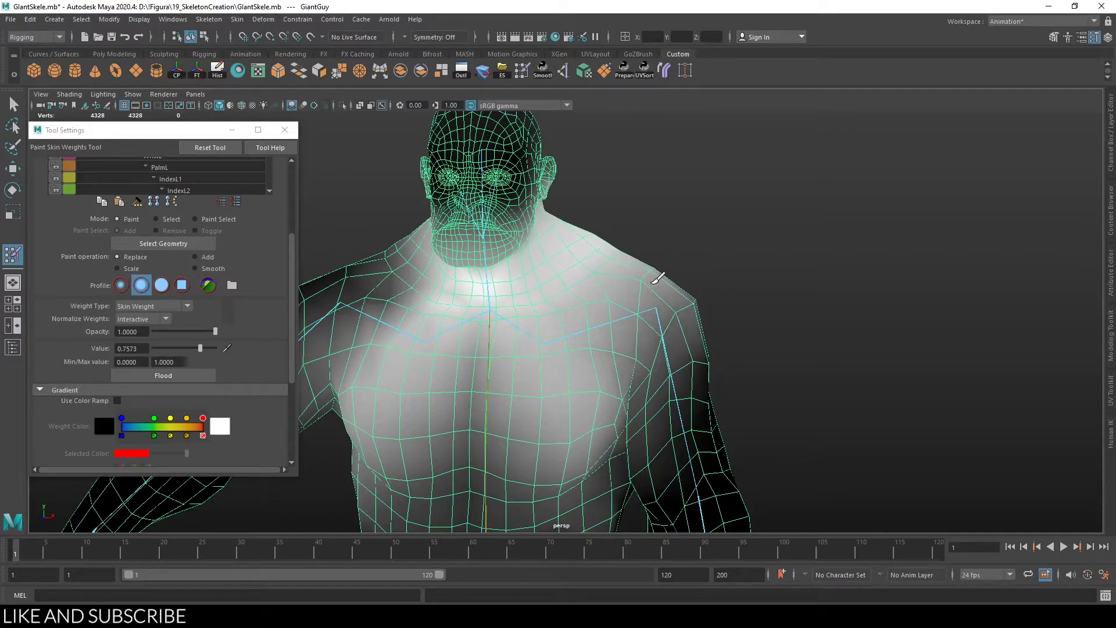
pyautogui.keyDown('alt'); pyautogui.moveTo(750, 329); pyautogui.dragTo(713, 214, button='middle'); pyautogui.keyUp('alt')
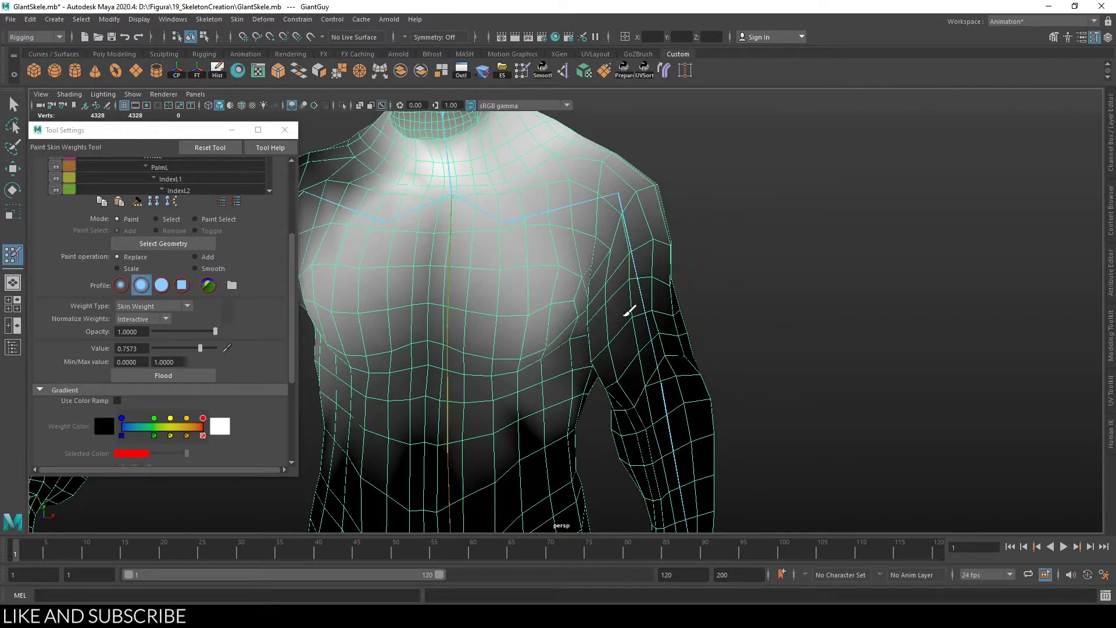
# Step: Rotate the ShoulderL joint to swing the arm across the chest and test the shoulder deformation
pyautogui.scroll(-8, 665, 313)
pyautogui.press('e')
pyautogui.click(596, 295)
pyautogui.moveTo(738, 279)
pyautogui.keyDown('alt'); pyautogui.mouseDown()
pyautogui.moveTo(492, 286)
pyautogui.moveTo(713, 280)
pyautogui.mouseUp(); pyautogui.keyUp('alt')
pyautogui.moveTo(627, 254); pyautogui.dragTo(591, 308)
pyautogui.press('q')
pyautogui.scroll(3, 539, 274)
# Step: Return the ShoulderL joint to its preferred angle
pyautogui.rightClick(540, 273)
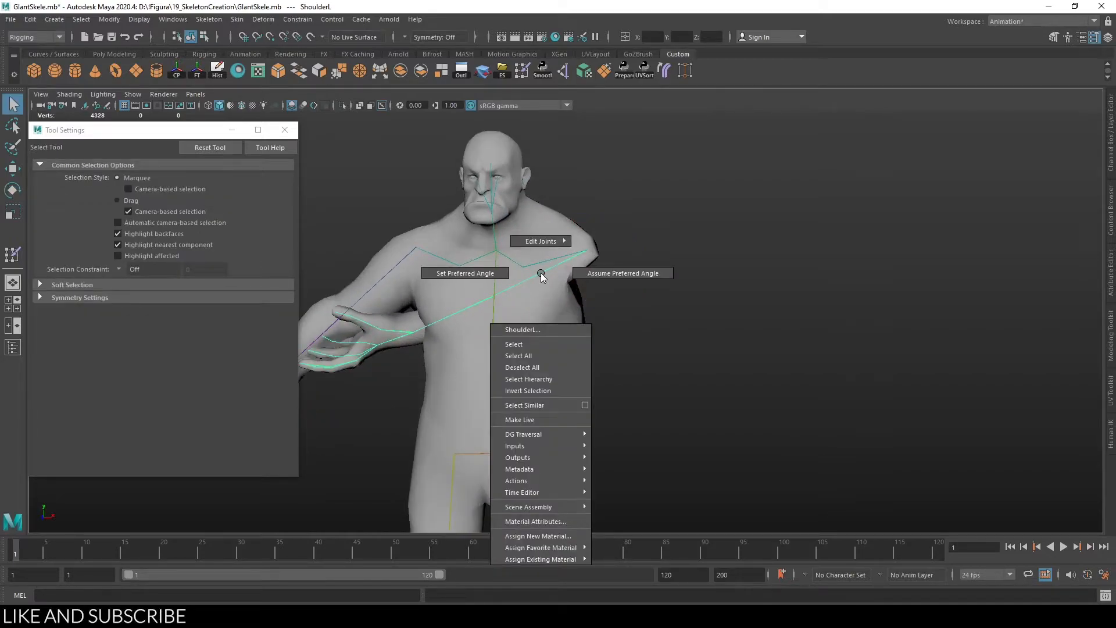
pyautogui.click(619, 274)
pyautogui.scroll(-5, 618, 273)
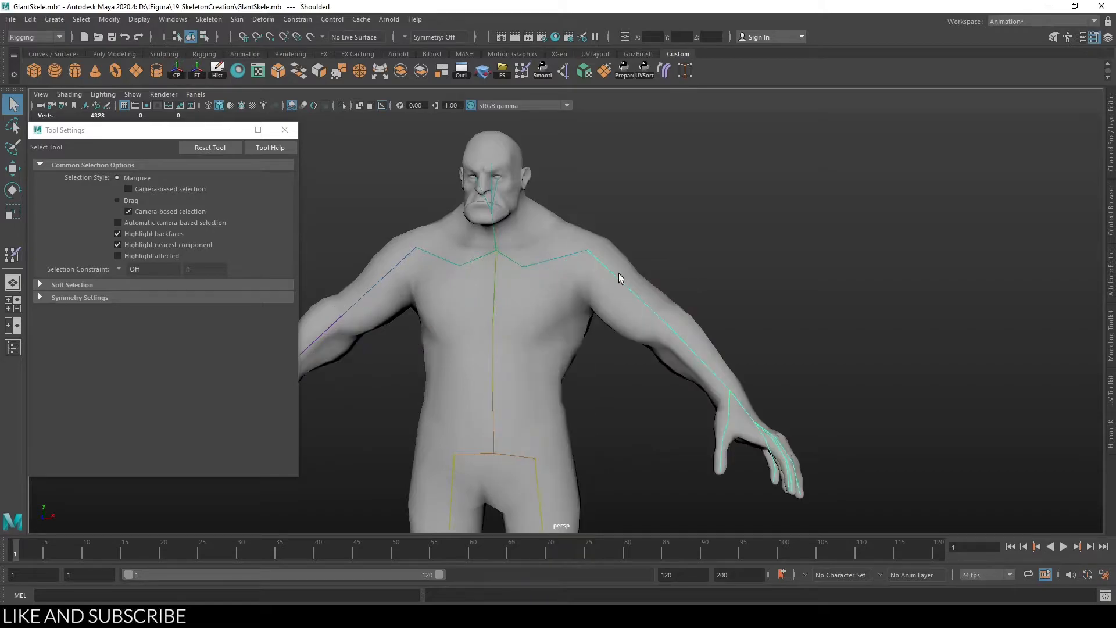
pyautogui.keyDown('alt'); pyautogui.moveTo(673, 340); pyautogui.dragTo(687, 257, button='middle'); pyautogui.keyUp('alt')
# Step: Select the ClavicleL joint and rotate it to test the deformation of the upper back
pyautogui.click(471, 203)
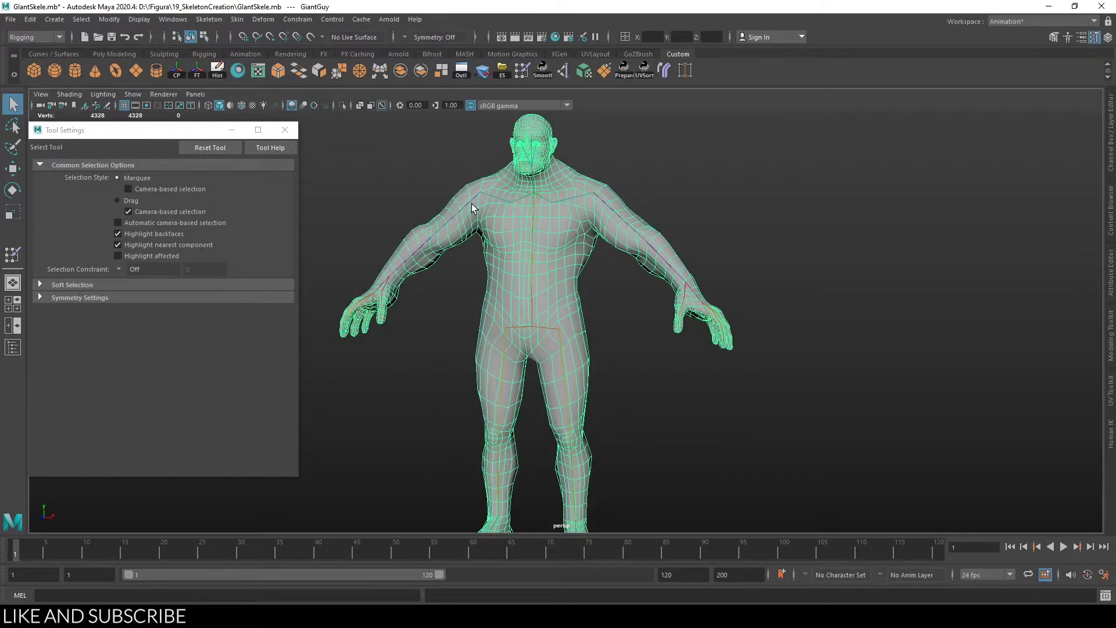
pyautogui.click(686, 198)
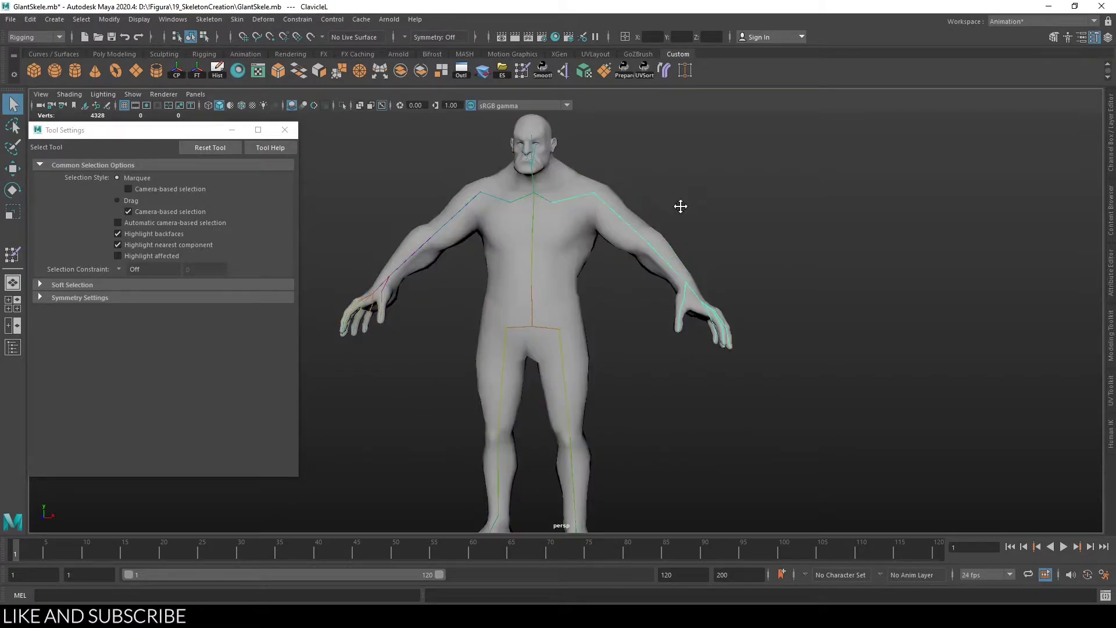
pyautogui.scroll(5, 585, 256)
pyautogui.click(523, 212)
pyautogui.press('e')
pyautogui.keyDown('alt'); pyautogui.moveTo(523, 218); pyautogui.dragTo(577, 368); pyautogui.keyUp('alt')
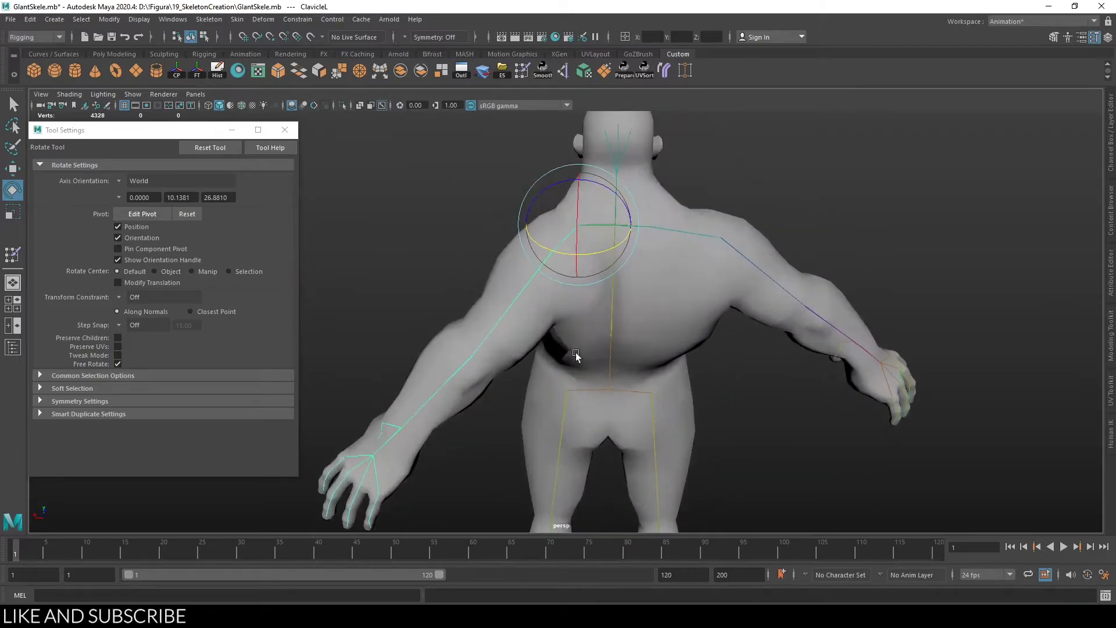
pyautogui.moveTo(592, 255); pyautogui.dragTo(668, 323)
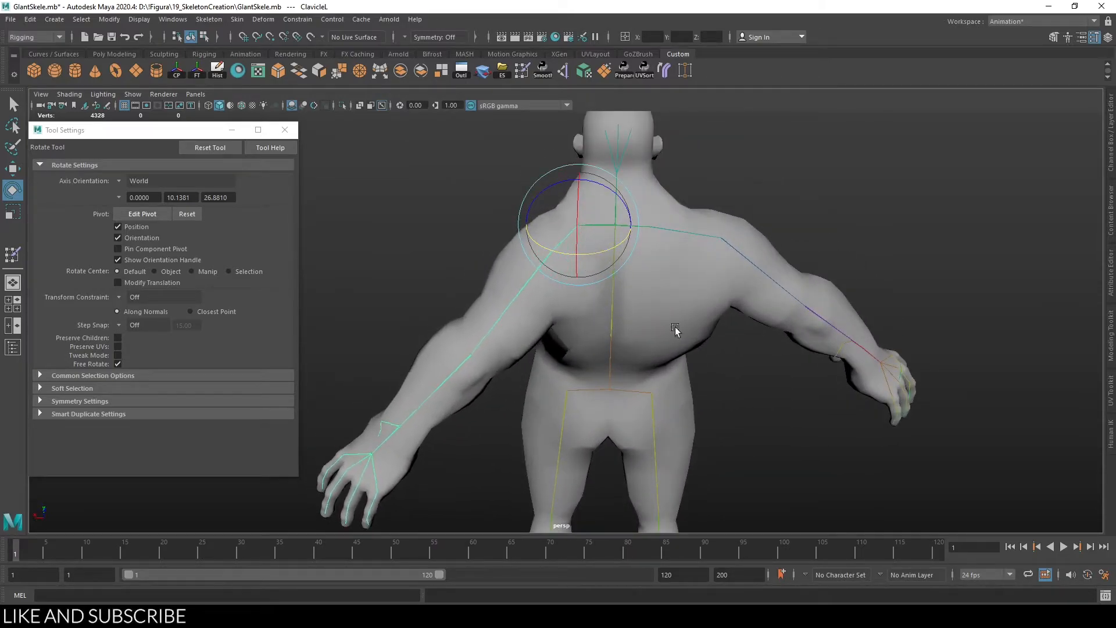
# Step: Turn on wireframe on shaded and examine the folded back mesh around the left shoulder blade
pyautogui.keyDown('alt'); pyautogui.moveTo(668, 324); pyautogui.dragTo(626, 344, button='middle'); pyautogui.keyUp('alt')
pyautogui.keyDown('alt'); pyautogui.moveTo(626, 344); pyautogui.dragTo(609, 381, button='right'); pyautogui.keyUp('alt')
pyautogui.keyDown('alt'); pyautogui.moveTo(609, 381); pyautogui.dragTo(578, 354); pyautogui.keyUp('alt')
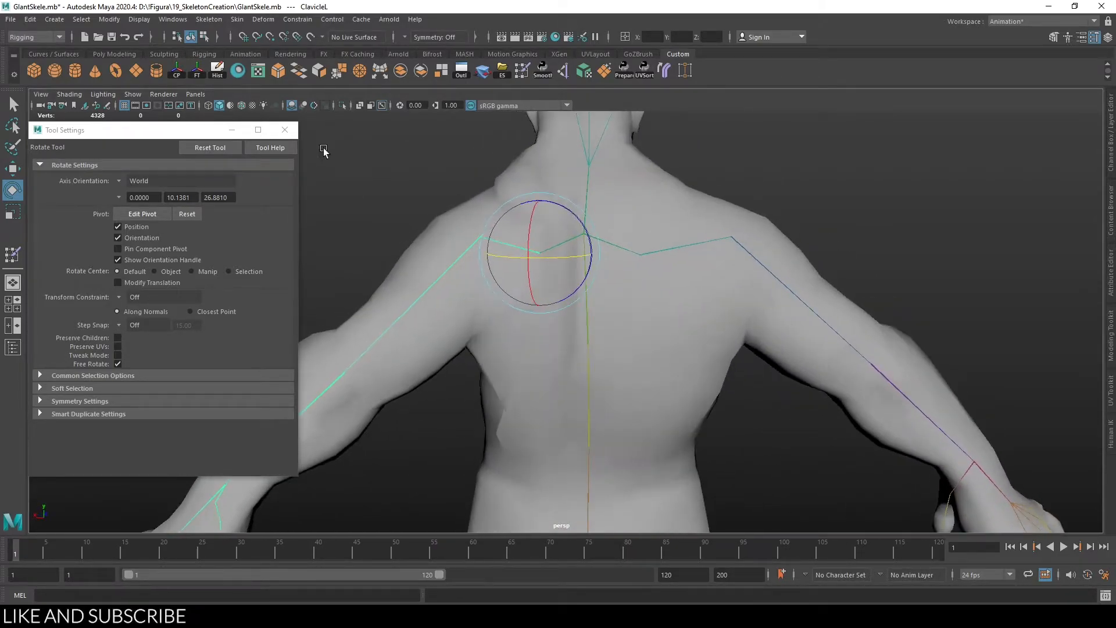
pyautogui.click(242, 107)
pyautogui.keyDown('alt'); pyautogui.moveTo(312, 172); pyautogui.dragTo(508, 319); pyautogui.keyUp('alt')
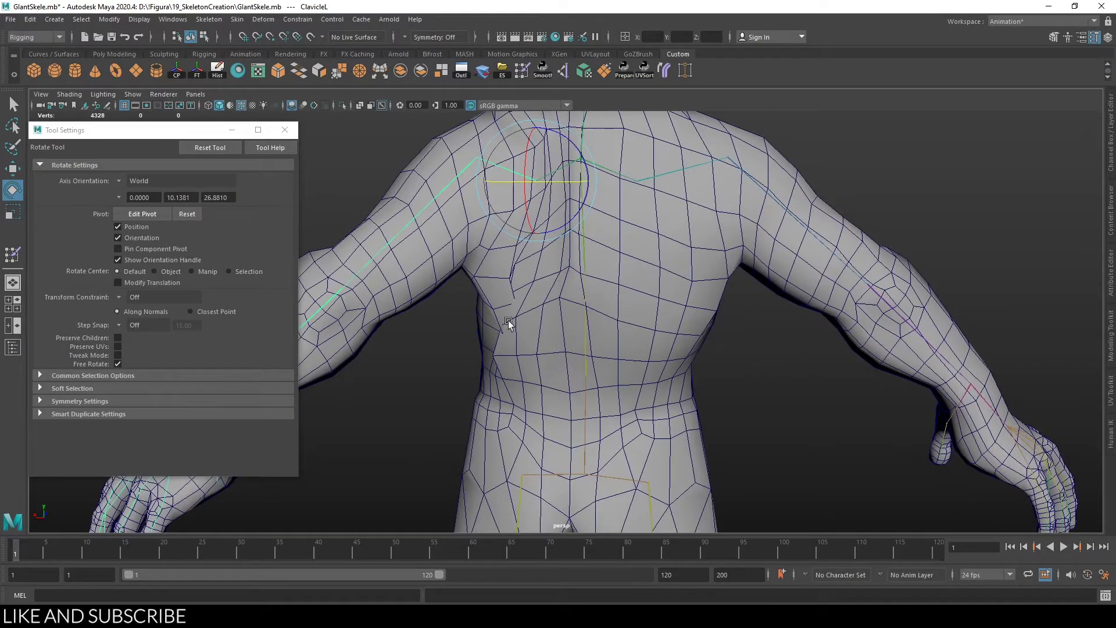
# Step: Reopen skin weight painting on the body mesh and switch to the Spine1 influence on the back
pyautogui.click(535, 307)
pyautogui.moveTo(536, 307); pyautogui.dragTo(462, 279, button='right')
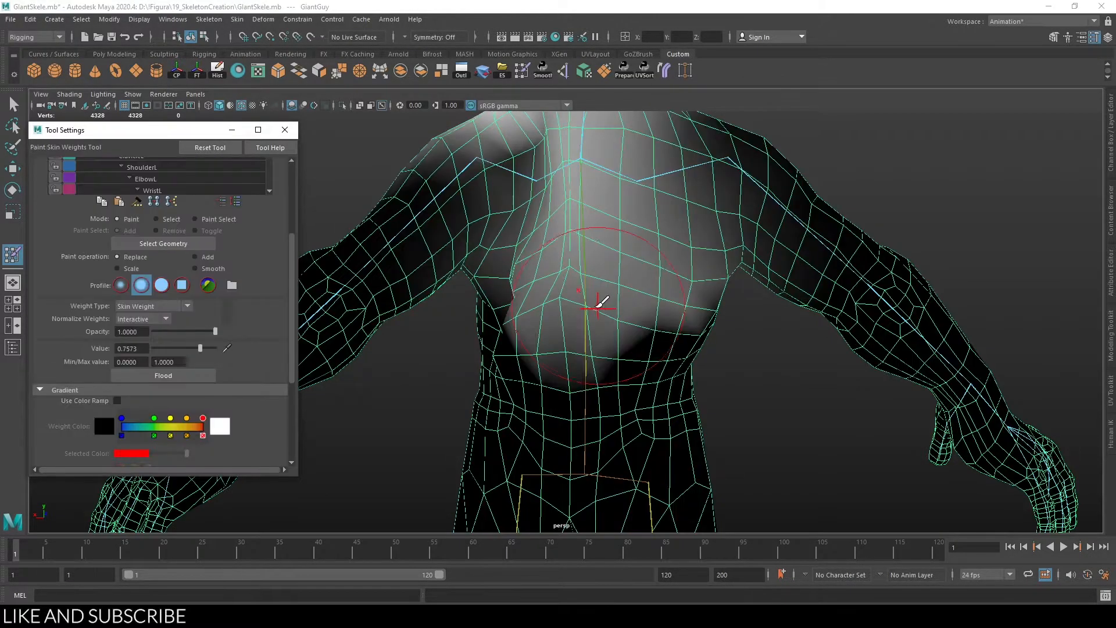
pyautogui.moveTo(581, 278)
pyautogui.mouseDown(button='right')
pyautogui.moveTo(586, 250)
pyautogui.moveTo(413, 197)
pyautogui.moveTo(421, 210)
pyautogui.mouseUp(button='right')
pyautogui.moveTo(590, 283); pyautogui.dragTo(587, 247, button='right')
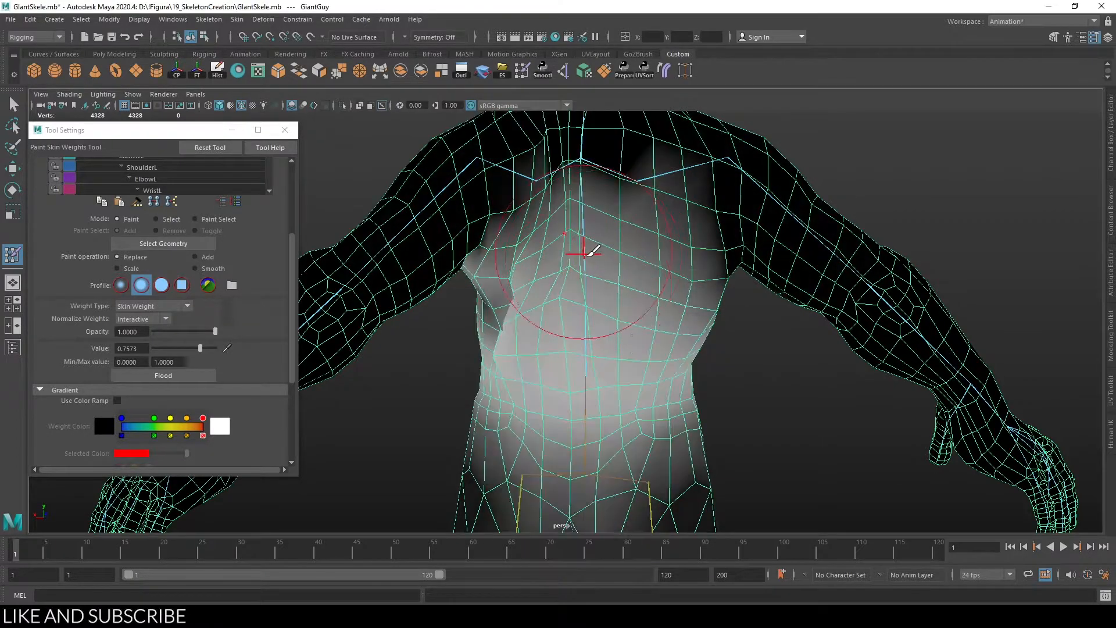
# Step: Paint Spine1 weights with value 0.7573 in Replace mode over the collapsed left side and middle of the back
pyautogui.moveTo(598, 279)
pyautogui.keyDown('alt'); pyautogui.mouseDown()
pyautogui.moveTo(626, 272)
pyautogui.moveTo(573, 273)
pyautogui.moveTo(642, 256)
pyautogui.mouseUp(); pyautogui.keyUp('alt')
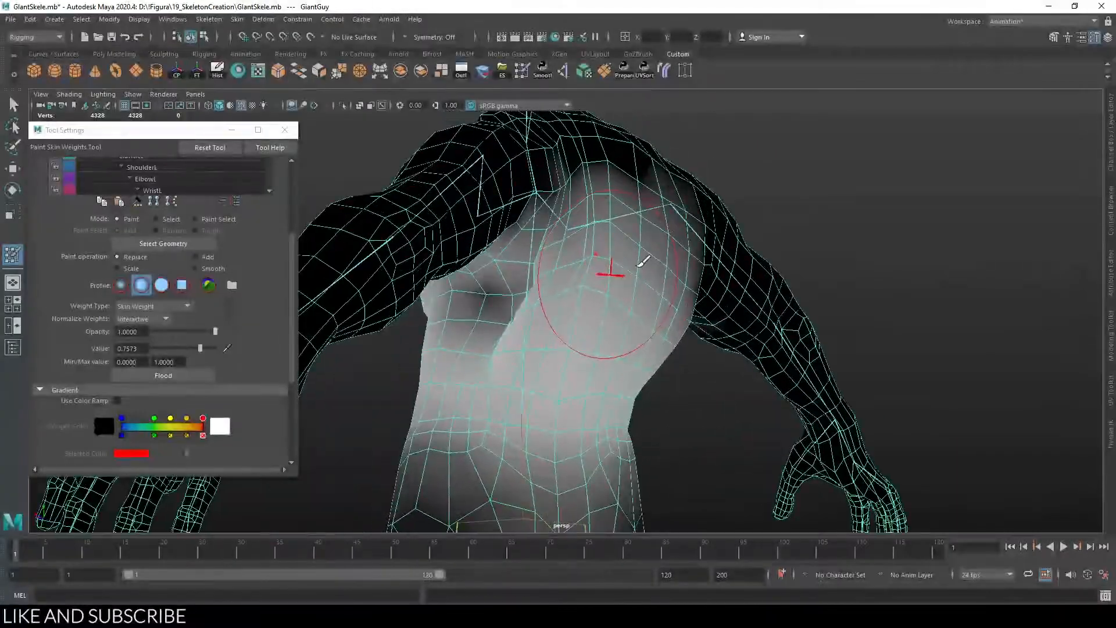
pyautogui.moveTo(523, 304)
pyautogui.keyDown('alt'); pyautogui.mouseDown()
pyautogui.moveTo(568, 319)
pyautogui.moveTo(498, 311)
pyautogui.mouseUp(); pyautogui.keyUp('alt')
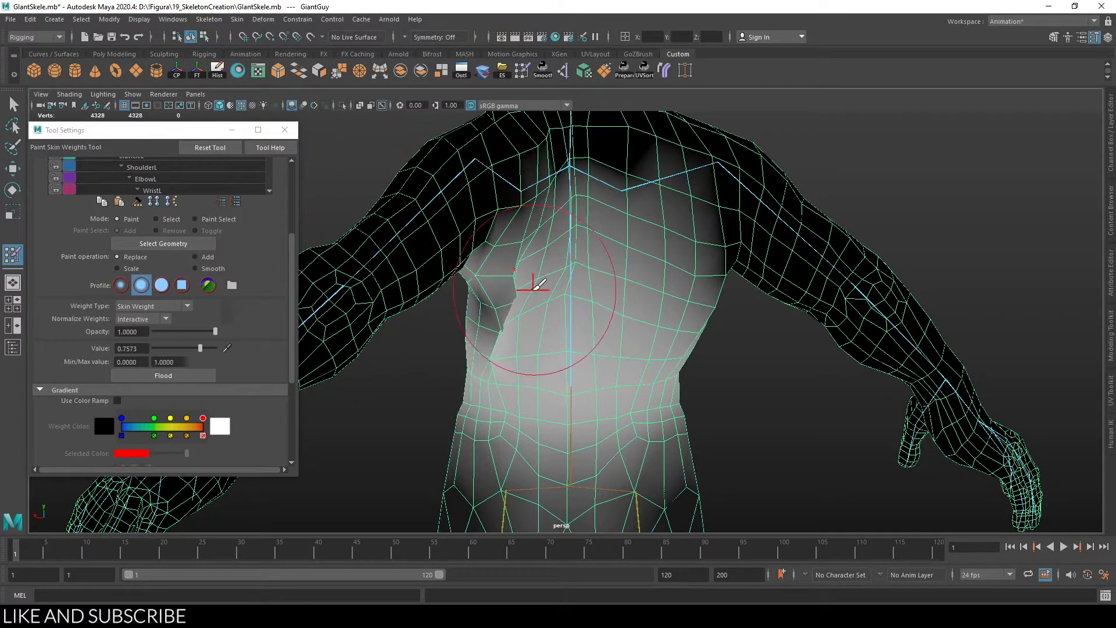
pyautogui.moveTo(549, 315); pyautogui.dragTo(533, 336)
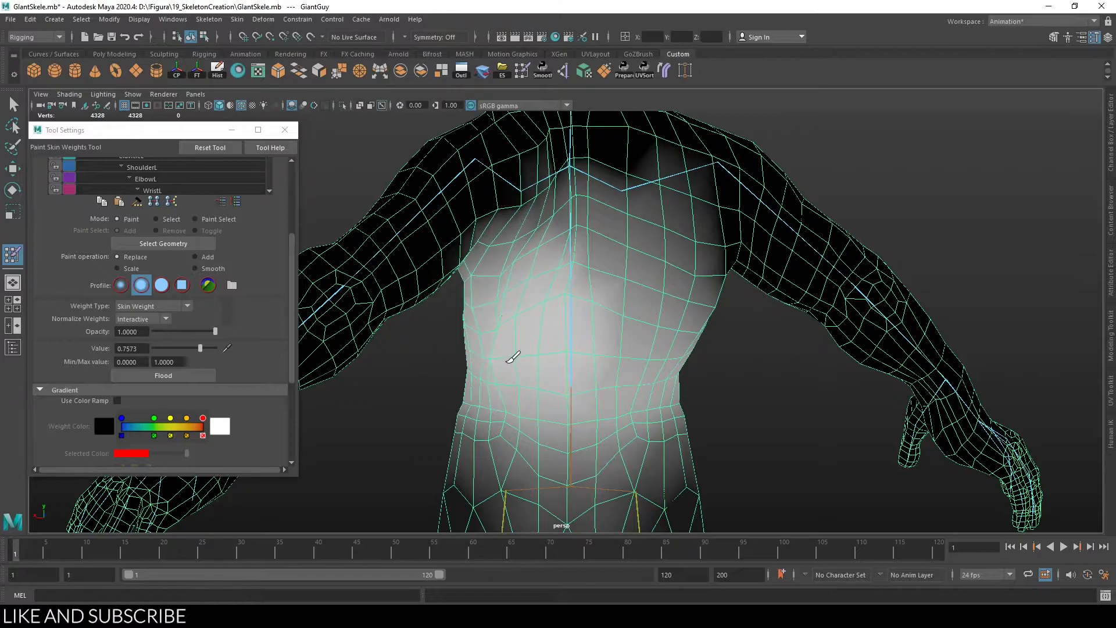
pyautogui.keyDown('alt'); pyautogui.moveTo(519, 351); pyautogui.dragTo(554, 338); pyautogui.keyUp('alt')
pyautogui.moveTo(507, 357)
pyautogui.keyDown('alt'); pyautogui.mouseDown()
pyautogui.moveTo(511, 344)
pyautogui.moveTo(535, 348)
pyautogui.moveTo(530, 319)
pyautogui.moveTo(538, 351)
pyautogui.moveTo(520, 356)
pyautogui.mouseUp(); pyautogui.keyUp('alt')
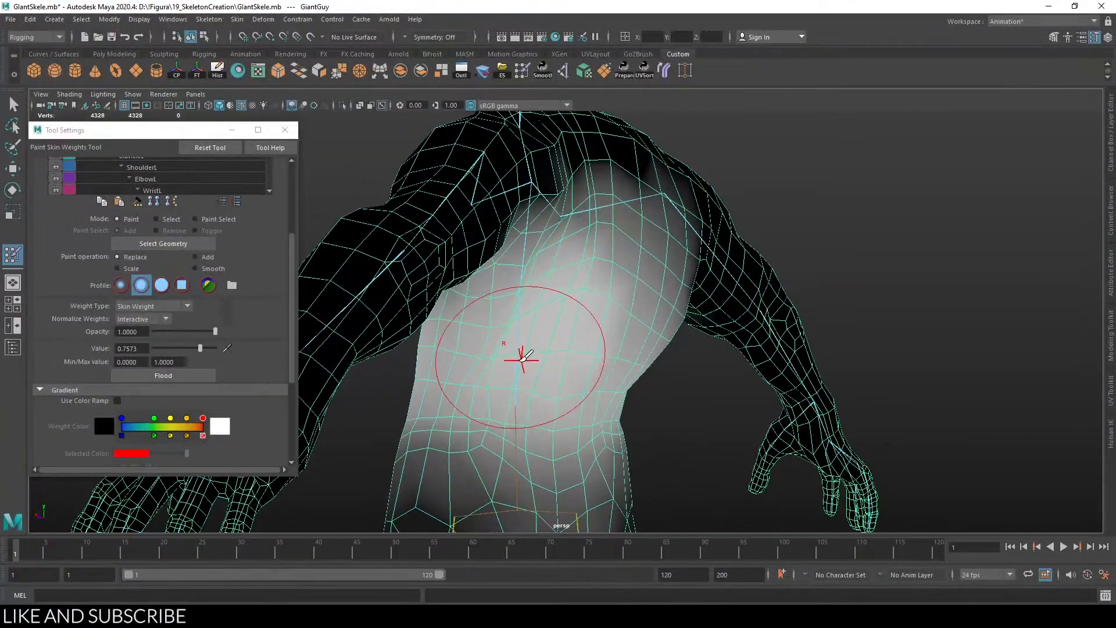
pyautogui.moveTo(477, 323)
pyautogui.mouseDown()
pyautogui.moveTo(473, 361)
pyautogui.moveTo(501, 346)
pyautogui.moveTo(515, 352)
pyautogui.mouseUp()
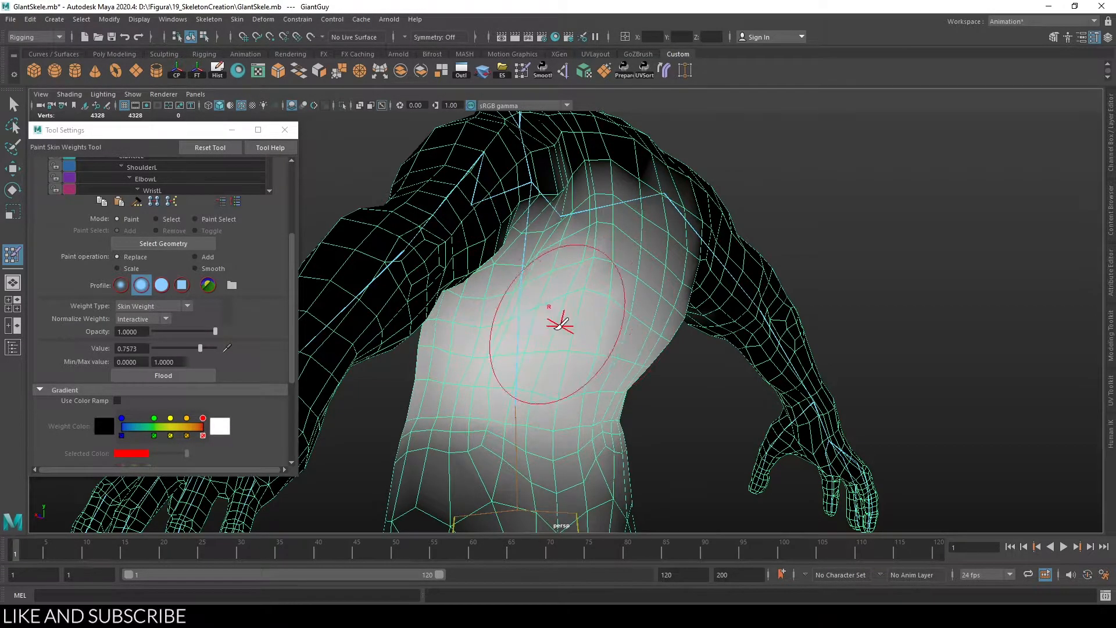
pyautogui.moveTo(505, 335); pyautogui.dragTo(512, 327)
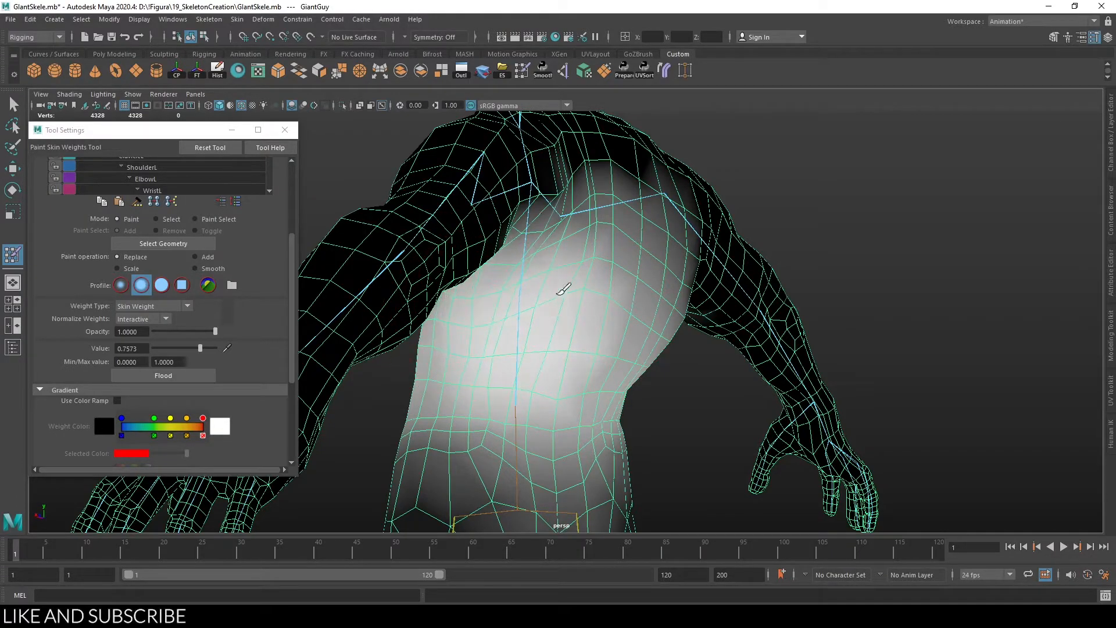
pyautogui.moveTo(562, 295); pyautogui.dragTo(570, 187)
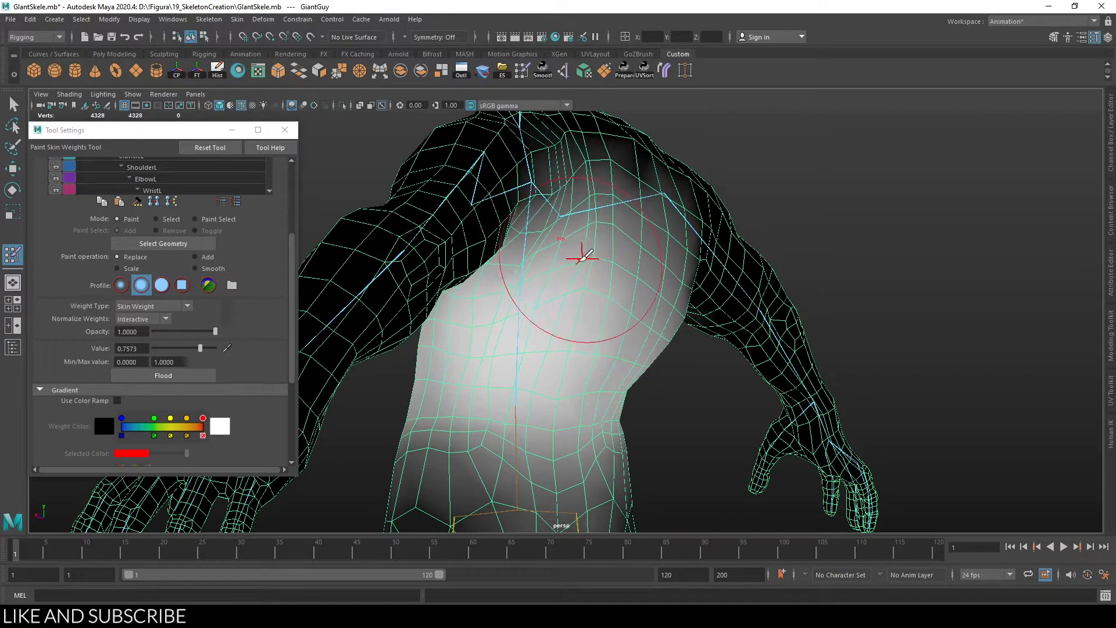
pyautogui.scroll(-5, 585, 257)
pyautogui.keyDown('alt'); pyautogui.moveTo(697, 317); pyautogui.dragTo(573, 349); pyautogui.keyUp('alt')
pyautogui.scroll(5, 530, 365)
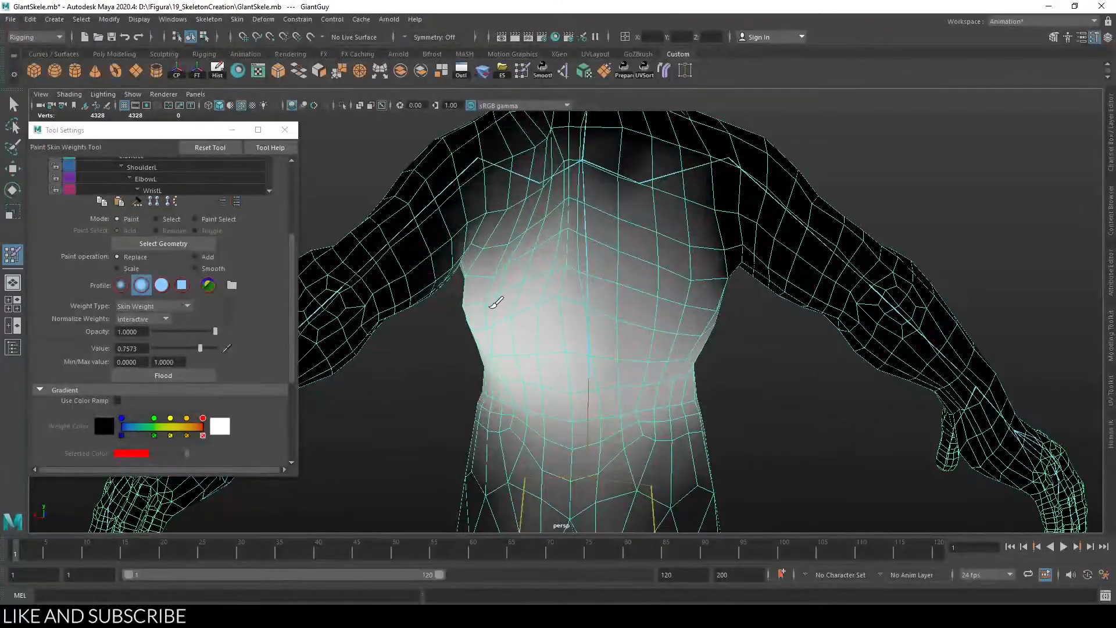
pyautogui.moveTo(513, 367)
pyautogui.keyDown('alt'); pyautogui.mouseDown()
pyautogui.moveTo(505, 374)
pyautogui.moveTo(564, 352)
pyautogui.mouseUp(); pyautogui.keyUp('alt')
# Step: Display the influence of the spine joint in the back for weight review
pyautogui.rightClick(568, 345)
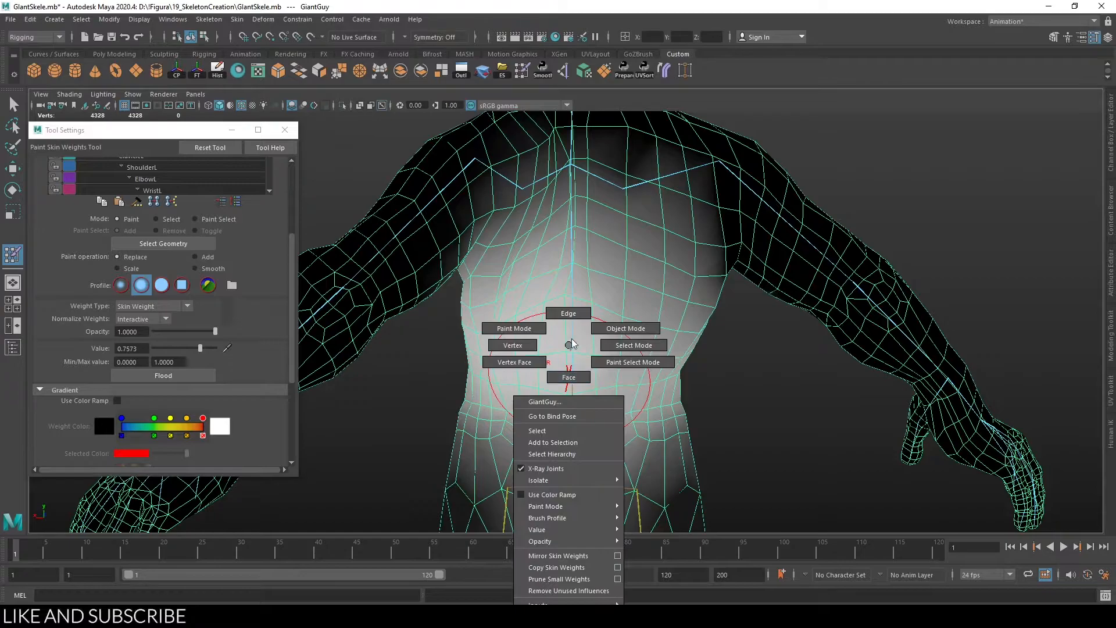
pyautogui.moveTo(573, 344)
pyautogui.mouseDown(button='right')
pyautogui.moveTo(570, 373)
pyautogui.moveTo(568, 346)
pyautogui.mouseUp(button='right')
pyautogui.keyDown('alt'); pyautogui.moveTo(562, 344); pyautogui.dragTo(548, 346); pyautogui.keyUp('alt')
pyautogui.rightClick(546, 346)
pyautogui.click(546, 313)
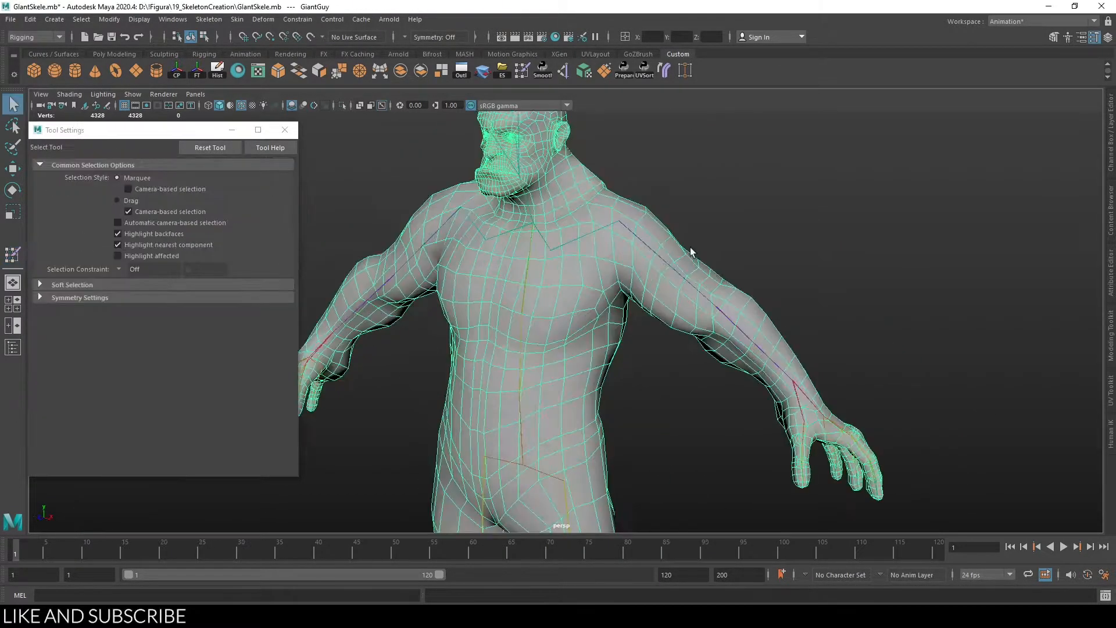
# Step: Reopen skin weight painting on the body mesh and display the spine joint's influence across the upper back
pyautogui.keyDown('alt'); pyautogui.moveTo(672, 245); pyautogui.dragTo(523, 272); pyautogui.keyUp('alt')
pyautogui.keyDown('alt'); pyautogui.moveTo(523, 272); pyautogui.dragTo(573, 275, button='right'); pyautogui.keyUp('alt')
pyautogui.keyDown('alt'); pyautogui.moveTo(573, 274); pyautogui.dragTo(550, 311); pyautogui.keyUp('alt')
pyautogui.scroll(3, 550, 311)
pyautogui.moveTo(528, 275); pyautogui.dragTo(471, 259, button='right')
pyautogui.scroll(2, 567, 261)
pyautogui.rightClick(577, 208)
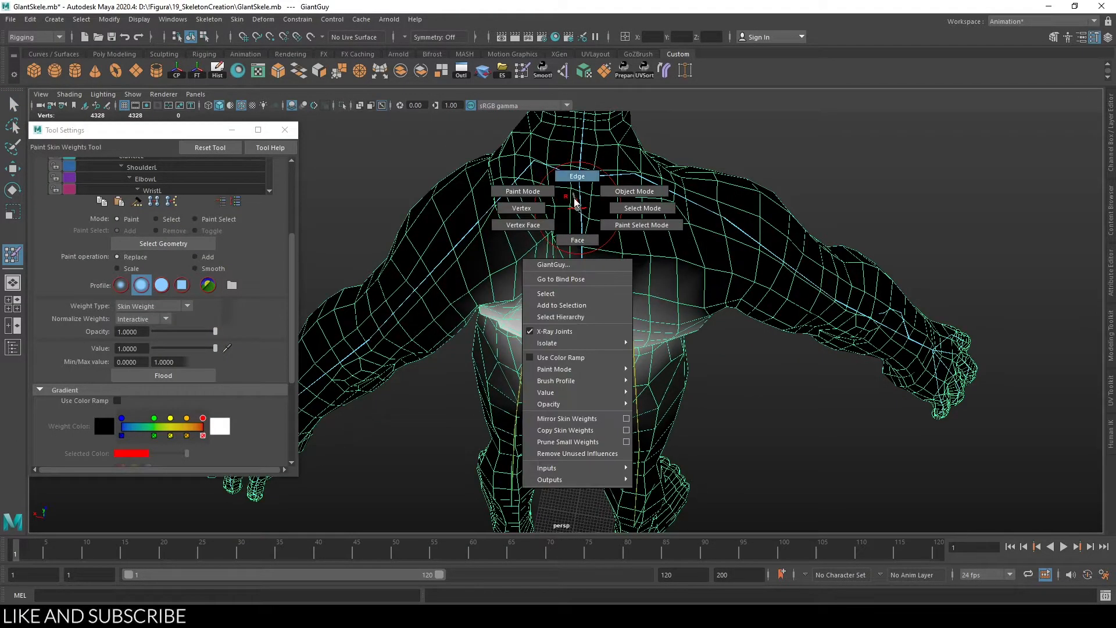
pyautogui.rightClick(587, 218)
pyautogui.moveTo(582, 211); pyautogui.dragTo(572, 232, button='right')
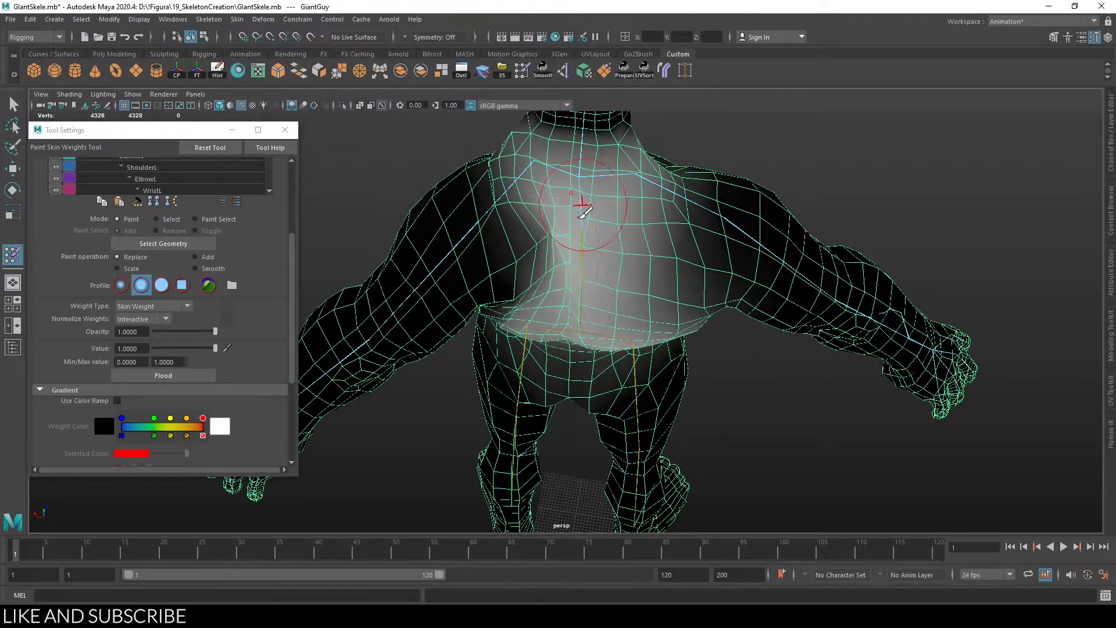
# Step: Paint the spine joint's weights with value 1 in Replace mode over the lower middle of the back
pyautogui.moveTo(560, 247)
pyautogui.mouseDown()
pyautogui.moveTo(553, 253)
pyautogui.moveTo(575, 219)
pyautogui.moveTo(581, 294)
pyautogui.moveTo(571, 244)
pyautogui.mouseUp()
pyautogui.hotkey('ctrl', 'z')
pyautogui.moveTo(591, 293); pyautogui.dragTo(626, 350)
pyautogui.moveTo(533, 208)
pyautogui.keyDown('alt'); pyautogui.mouseDown()
pyautogui.moveTo(575, 232)
pyautogui.moveTo(621, 290)
pyautogui.moveTo(549, 270)
pyautogui.moveTo(581, 284)
pyautogui.mouseUp(); pyautogui.keyUp('alt')
# Step: Leave weight painting, deselect the mesh in object mode, and show the giant textured without wireframe on shaded
pyautogui.press('q')
pyautogui.click(622, 294)
pyautogui.rightClick(571, 283)
pyautogui.moveTo(571, 282); pyautogui.dragTo(628, 265, button='right')
pyautogui.click(817, 281)
pyautogui.scroll(-3, 817, 281)
pyautogui.press('6')
pyautogui.moveTo(817, 281)
pyautogui.keyDown('alt'); pyautogui.mouseDown()
pyautogui.moveTo(678, 385)
pyautogui.moveTo(697, 379)
pyautogui.mouseUp(); pyautogui.keyUp('alt')
pyautogui.click(253, 105)
pyautogui.moveTo(386, 142)
pyautogui.keyDown('alt'); pyautogui.mouseDown()
pyautogui.moveTo(680, 256)
pyautogui.moveTo(780, 231)
pyautogui.moveTo(696, 237)
pyautogui.mouseUp(); pyautogui.keyUp('alt')
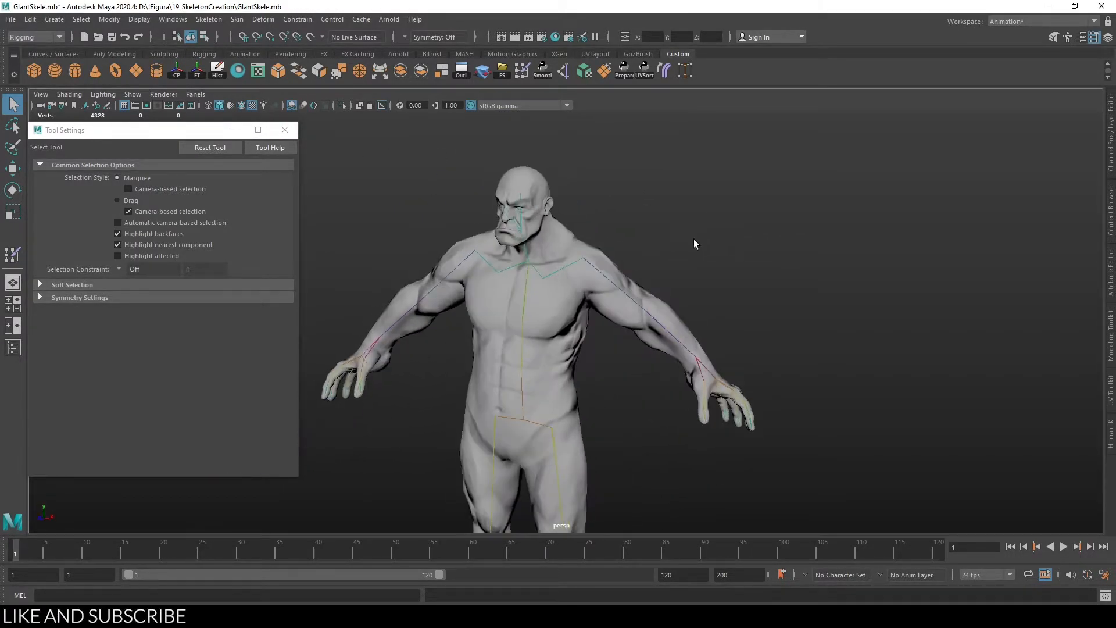
# Step: Paint the left clavicle's weights with value 0.6408 in Replace mode along the pinched slope between neck and left shoulder
pyautogui.scroll(4, 697, 228)
pyautogui.scroll(3, 570, 379)
pyautogui.keyDown('alt'); pyautogui.moveTo(699, 227); pyautogui.dragTo(592, 323, button='middle'); pyautogui.keyUp('alt')
pyautogui.click(592, 324)
pyautogui.scroll(3, 592, 323)
pyautogui.moveTo(602, 288); pyautogui.dragTo(536, 255, button='right')
pyautogui.press('y')
pyautogui.moveTo(615, 372); pyautogui.dragTo(596, 282, button='right')
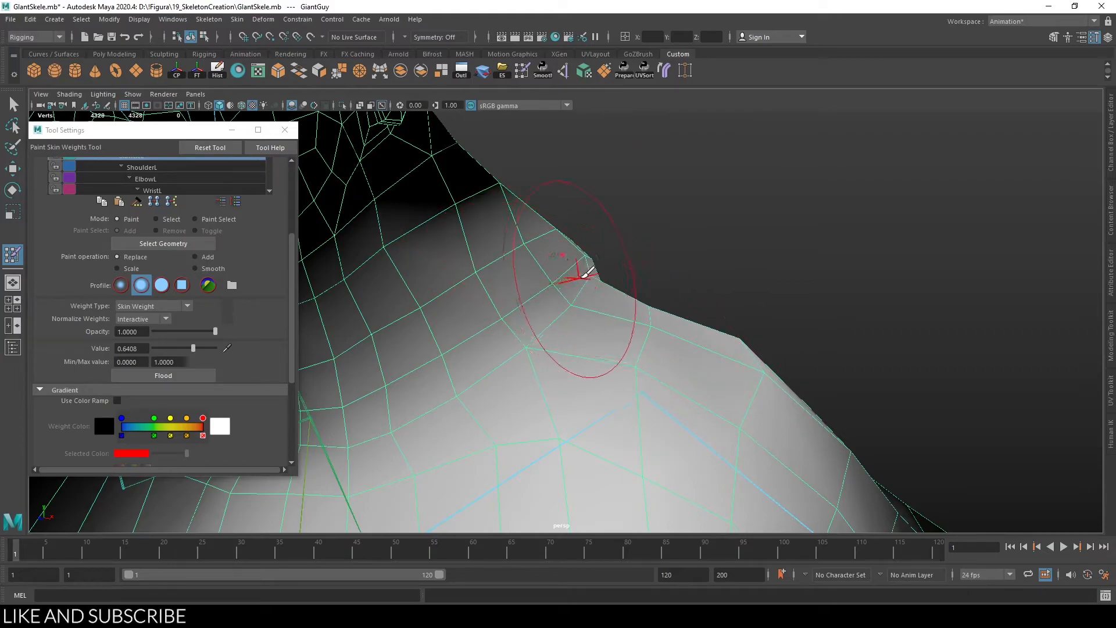
pyautogui.click(579, 277)
pyautogui.click(541, 227)
pyautogui.moveTo(495, 226); pyautogui.dragTo(621, 399)
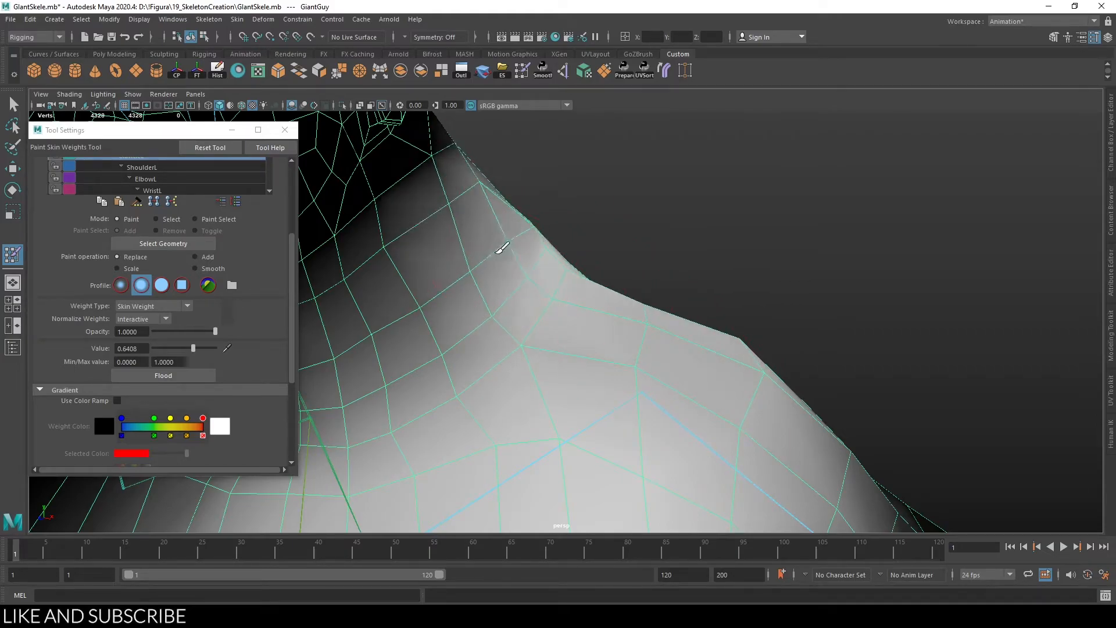
pyautogui.scroll(-10, 610, 366)
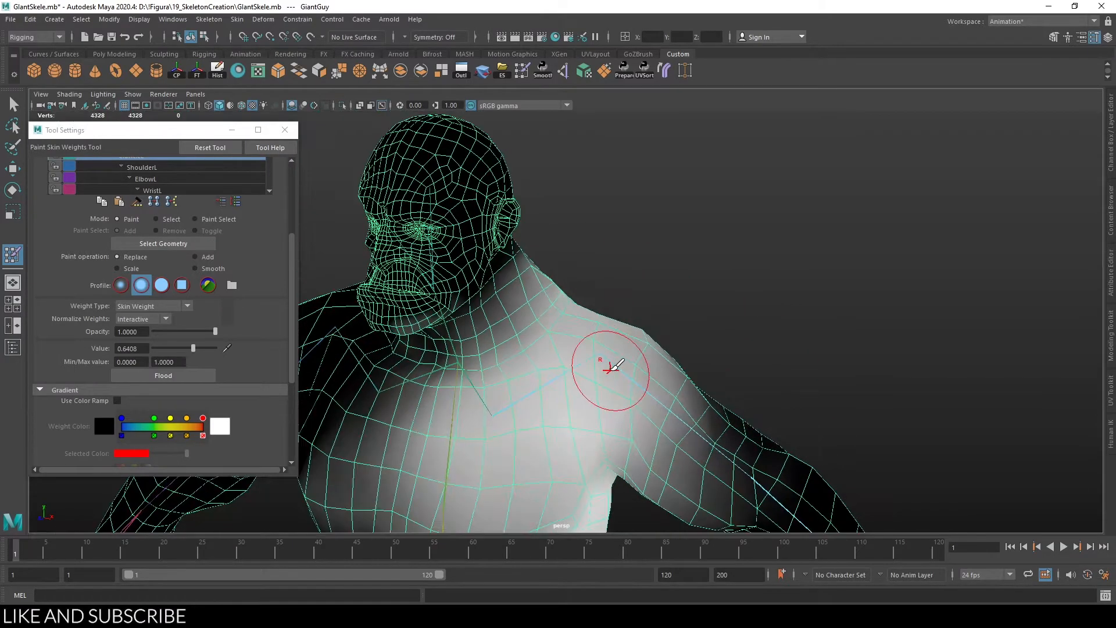
# Step: Pose the left arm by rotating its joints, bending the forearm at ElbowL to test the deformation
pyautogui.press('q')
pyautogui.moveTo(628, 333)
pyautogui.keyDown('alt'); pyautogui.mouseDown()
pyautogui.moveTo(650, 402)
pyautogui.moveTo(648, 318)
pyautogui.moveTo(705, 339)
pyautogui.moveTo(672, 366)
pyautogui.mouseUp(); pyautogui.keyUp('alt')
pyautogui.click(649, 402)
pyautogui.click(649, 342)
pyautogui.press('e')
pyautogui.moveTo(601, 312)
pyautogui.mouseDown()
pyautogui.moveTo(555, 306)
pyautogui.moveTo(584, 309)
pyautogui.mouseUp()
pyautogui.keyDown('alt'); pyautogui.moveTo(708, 328); pyautogui.dragTo(707, 304); pyautogui.keyUp('alt')
pyautogui.moveTo(614, 300); pyautogui.dragTo(586, 247)
pyautogui.keyDown('alt'); pyautogui.moveTo(746, 280); pyautogui.dragTo(546, 290); pyautogui.keyUp('alt')
pyautogui.keyDown('alt'); pyautogui.moveTo(547, 291); pyautogui.dragTo(545, 330, button='middle'); pyautogui.keyUp('alt')
pyautogui.scroll(3, 545, 330)
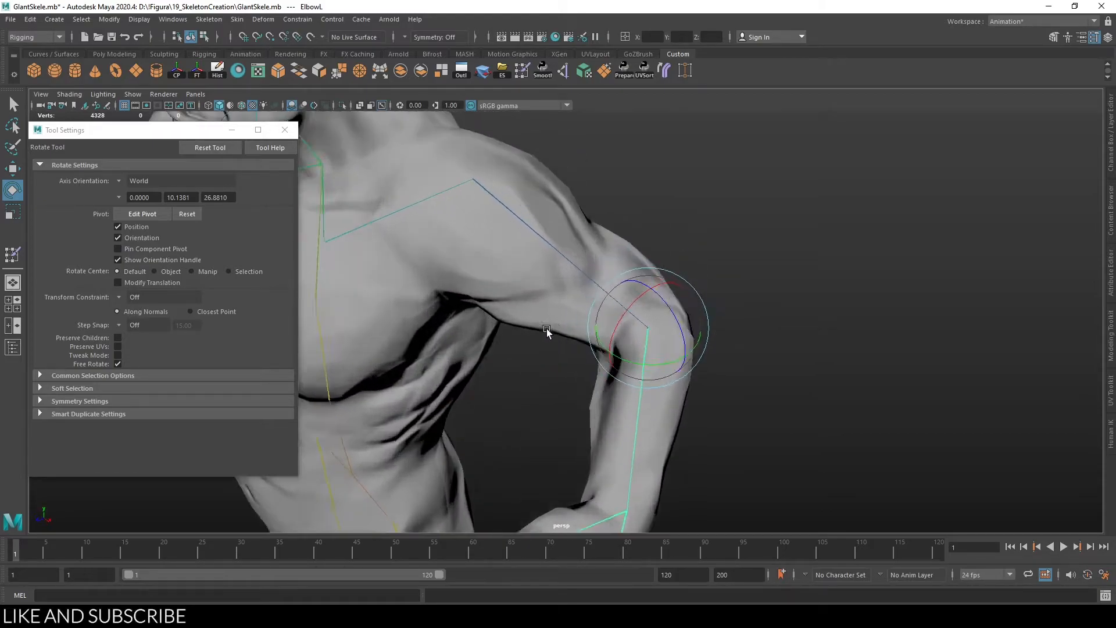
# Step: Reopen skin weight painting on the body mesh and display the ShoulderL influence on the upper arm
pyautogui.press('q')
pyautogui.click(551, 317)
pyautogui.moveTo(555, 295); pyautogui.dragTo(500, 263, button='right')
pyautogui.moveTo(575, 264); pyautogui.dragTo(575, 232, button='right')
# Step: Try painting ShoulderL weights in Replace mode along the underside of the upper arm near the elbow, undoing the strokes
pyautogui.moveTo(569, 321); pyautogui.dragTo(588, 333)
pyautogui.hotkey('ctrl', 'z')
pyautogui.moveTo(194, 348); pyautogui.dragTo(224, 348)
pyautogui.moveTo(505, 323)
pyautogui.mouseDown()
pyautogui.moveTo(570, 330)
pyautogui.moveTo(589, 314)
pyautogui.mouseUp()
pyautogui.hotkey('ctrl', 'z')
# Step: Set the brush value to 0.7767 and display the ElbowL influence to examine the weights around the bent elbow
pyautogui.moveTo(215, 348); pyautogui.dragTo(201, 348)
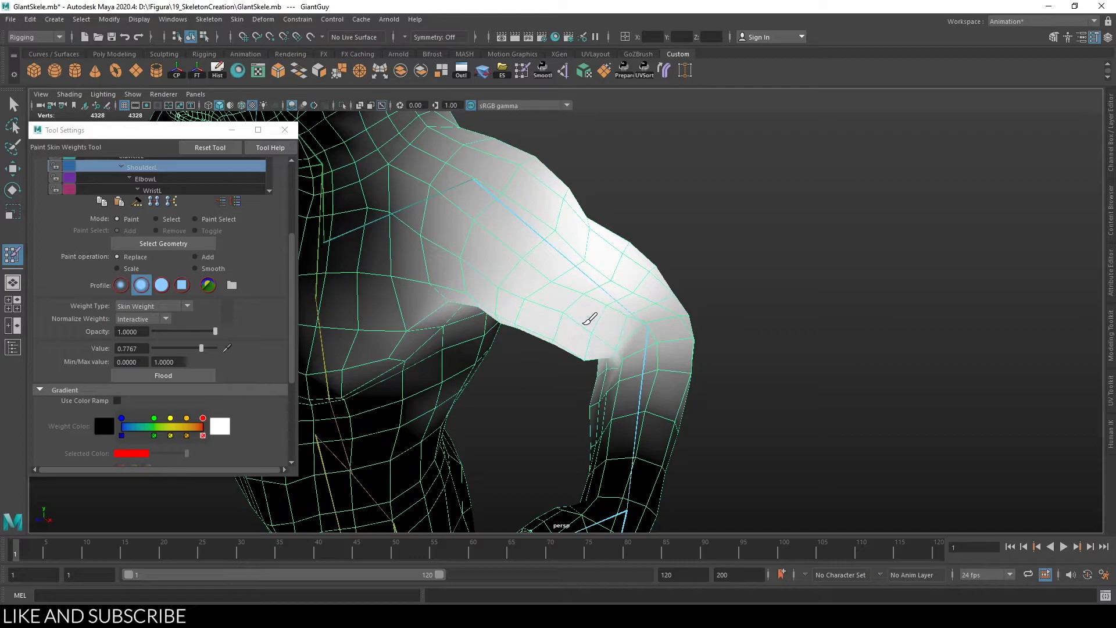
pyautogui.moveTo(580, 332)
pyautogui.keyDown('alt'); pyautogui.mouseDown()
pyautogui.moveTo(650, 274)
pyautogui.moveTo(638, 235)
pyautogui.mouseUp(); pyautogui.keyUp('alt')
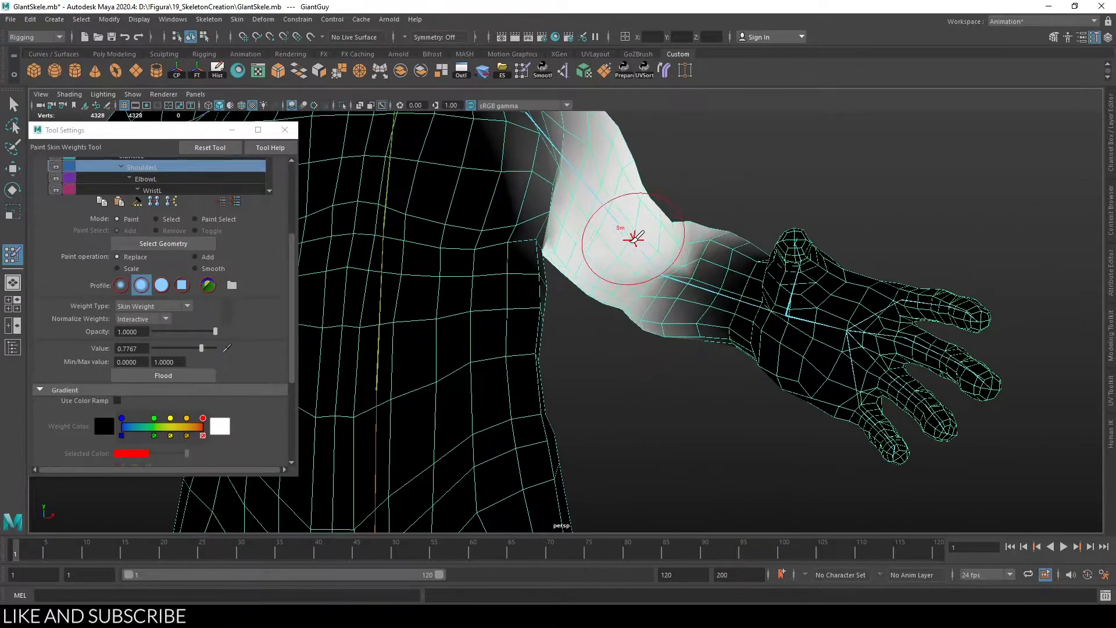
pyautogui.moveTo(624, 198)
pyautogui.keyDown('alt'); pyautogui.mouseDown()
pyautogui.moveTo(715, 286)
pyautogui.moveTo(635, 326)
pyautogui.moveTo(633, 314)
pyautogui.moveTo(635, 341)
pyautogui.mouseUp(); pyautogui.keyUp('alt')
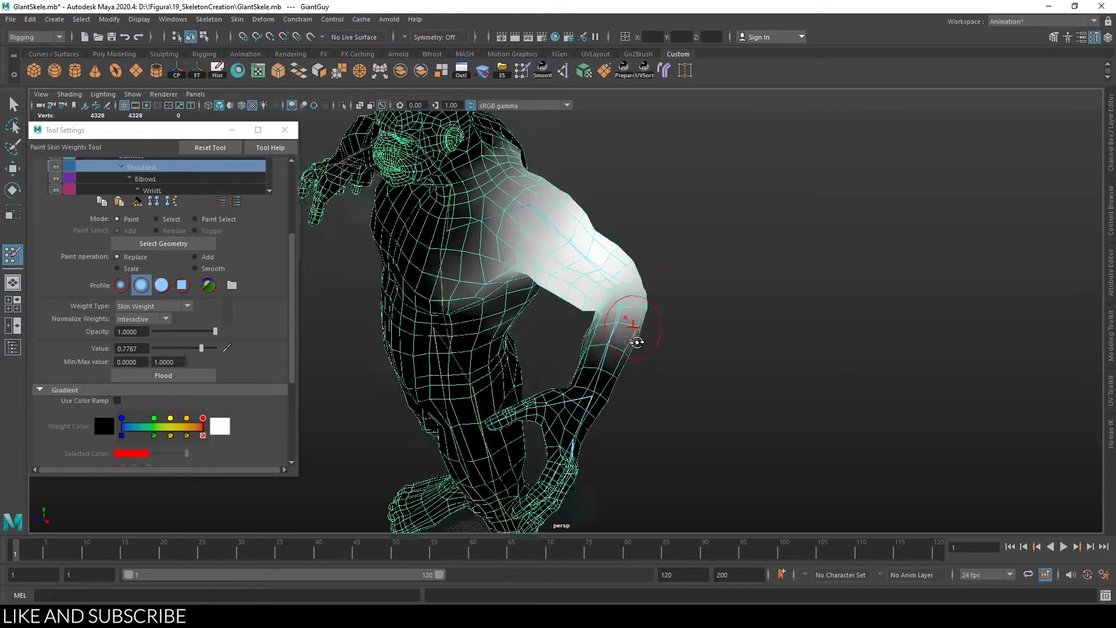
pyautogui.scroll(2, 636, 339)
pyautogui.moveTo(628, 340); pyautogui.dragTo(629, 315, button='right')
pyautogui.scroll(3, 638, 326)
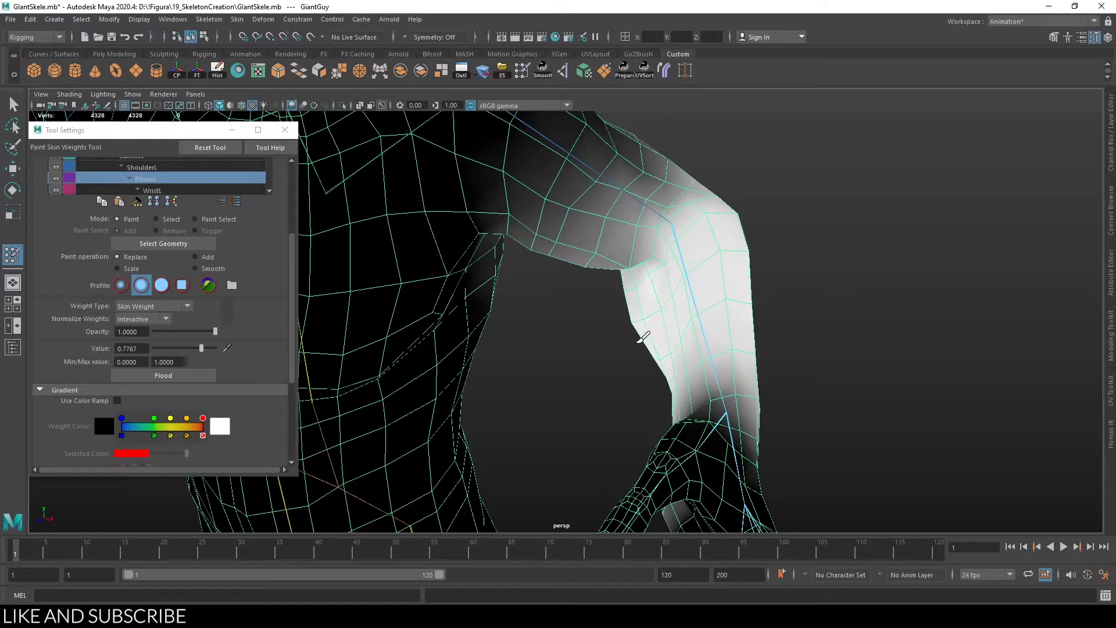
pyautogui.keyDown('alt'); pyautogui.moveTo(722, 311); pyautogui.dragTo(738, 316); pyautogui.keyUp('alt')
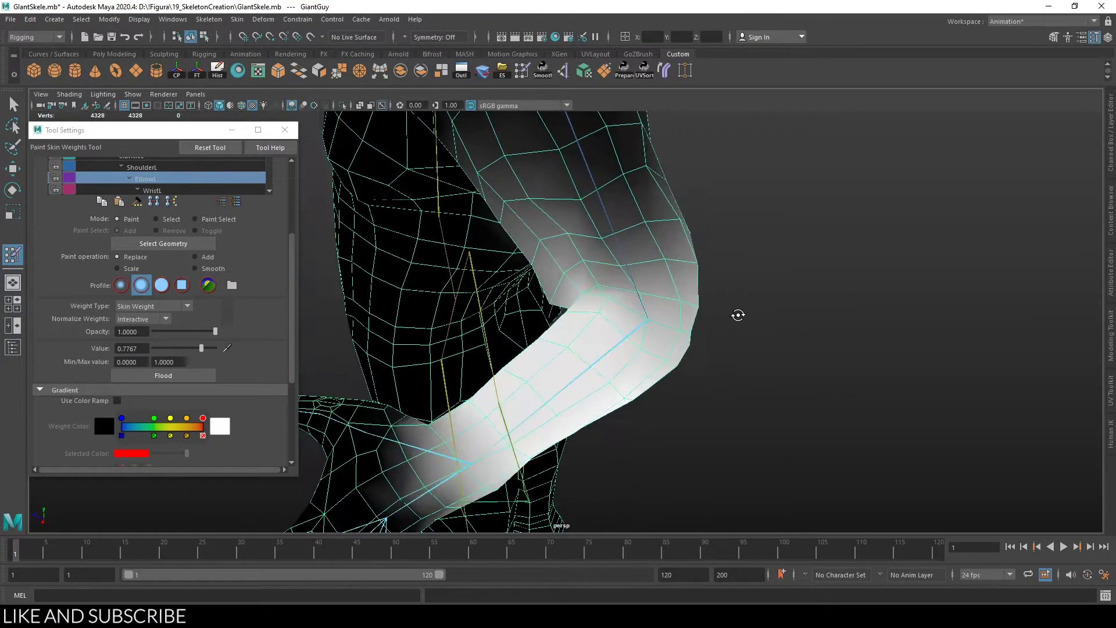
pyautogui.keyDown('alt'); pyautogui.moveTo(553, 366); pyautogui.dragTo(710, 329); pyautogui.keyUp('alt')
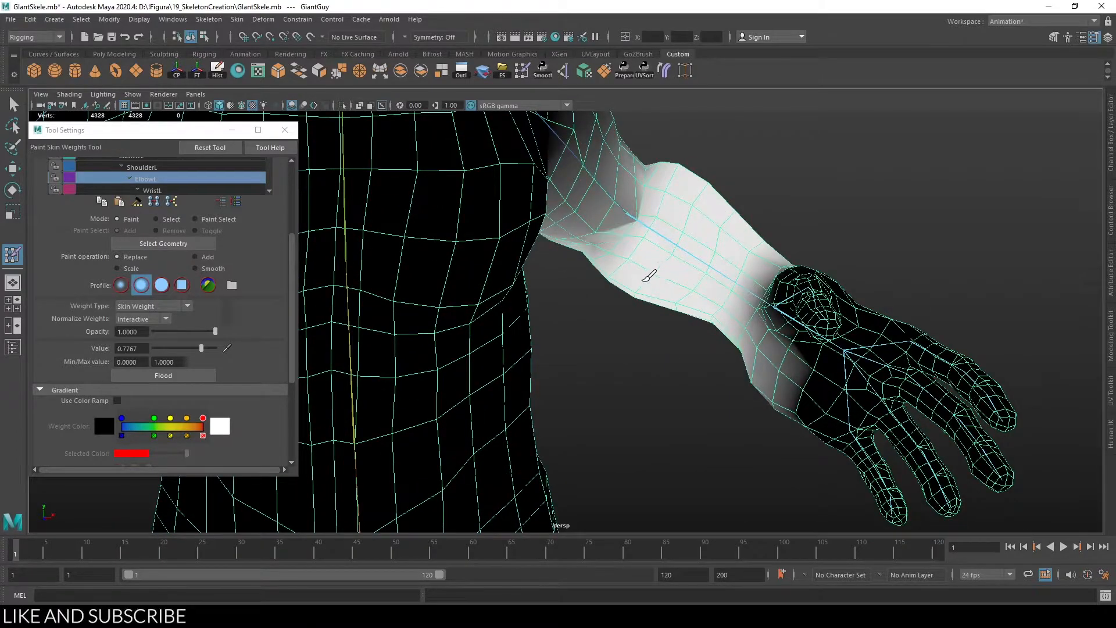
pyautogui.keyDown('alt'); pyautogui.moveTo(718, 221); pyautogui.dragTo(670, 208); pyautogui.keyUp('alt')
pyautogui.moveTo(608, 244)
pyautogui.keyDown('alt'); pyautogui.mouseDown()
pyautogui.moveTo(685, 281)
pyautogui.moveTo(623, 304)
pyautogui.moveTo(657, 324)
pyautogui.moveTo(610, 297)
pyautogui.moveTo(686, 313)
pyautogui.moveTo(721, 305)
pyautogui.moveTo(621, 343)
pyautogui.moveTo(709, 311)
pyautogui.moveTo(793, 303)
pyautogui.mouseUp(); pyautogui.keyUp('alt')
# Step: Try rotating the ElbowL joint to test the forearm's deformation, undoing the rotations
pyautogui.press('q')
pyautogui.scroll(-3, 622, 303)
pyautogui.click(610, 292)
pyautogui.click(594, 322)
pyautogui.press('e')
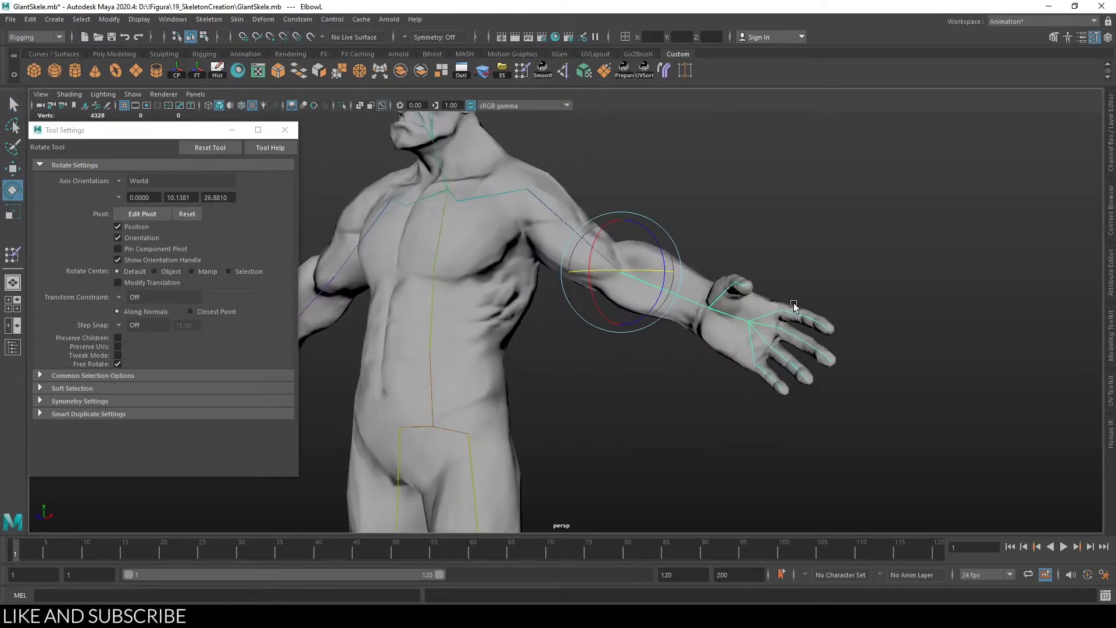
pyautogui.hotkey('ctrl', 'z')
pyautogui.moveTo(637, 304); pyautogui.dragTo(602, 279)
pyautogui.hotkey('ctrl', 'z')
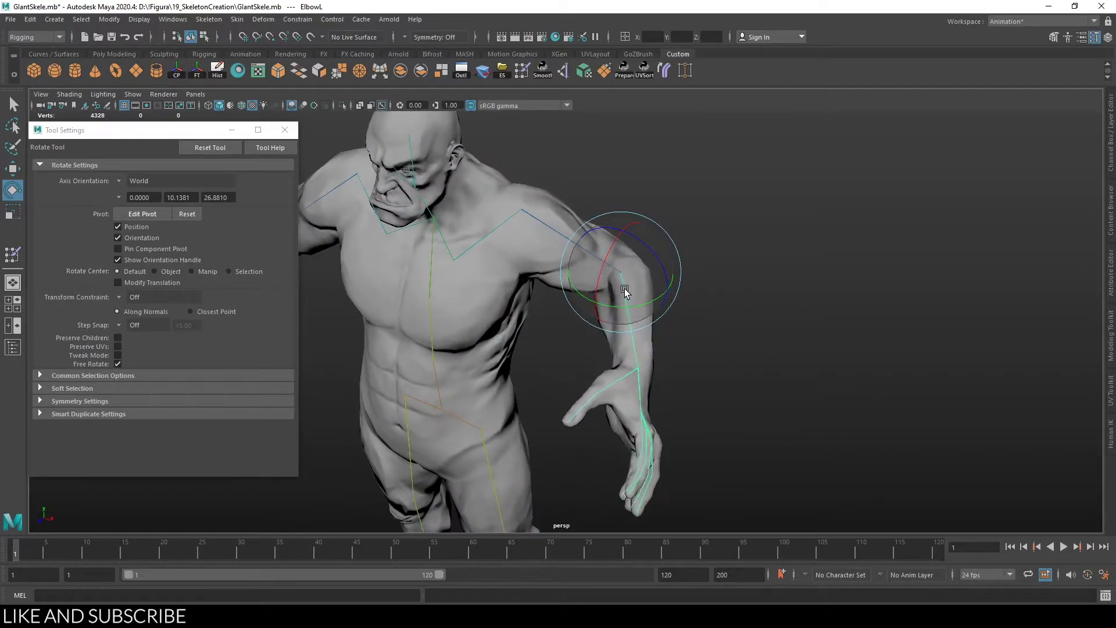
# Step: Reopen skin weight painting on the body and examine the ElbowL influence along the left arm from the front
pyautogui.press('q')
pyautogui.rightClick(604, 266)
pyautogui.moveTo(655, 252); pyautogui.dragTo(549, 351, button='right')
pyautogui.keyDown('alt'); pyautogui.moveTo(549, 351); pyautogui.dragTo(645, 348, button='middle'); pyautogui.keyUp('alt')
pyautogui.keyDown('alt'); pyautogui.moveTo(499, 337); pyautogui.dragTo(556, 328, button='right'); pyautogui.keyUp('alt')
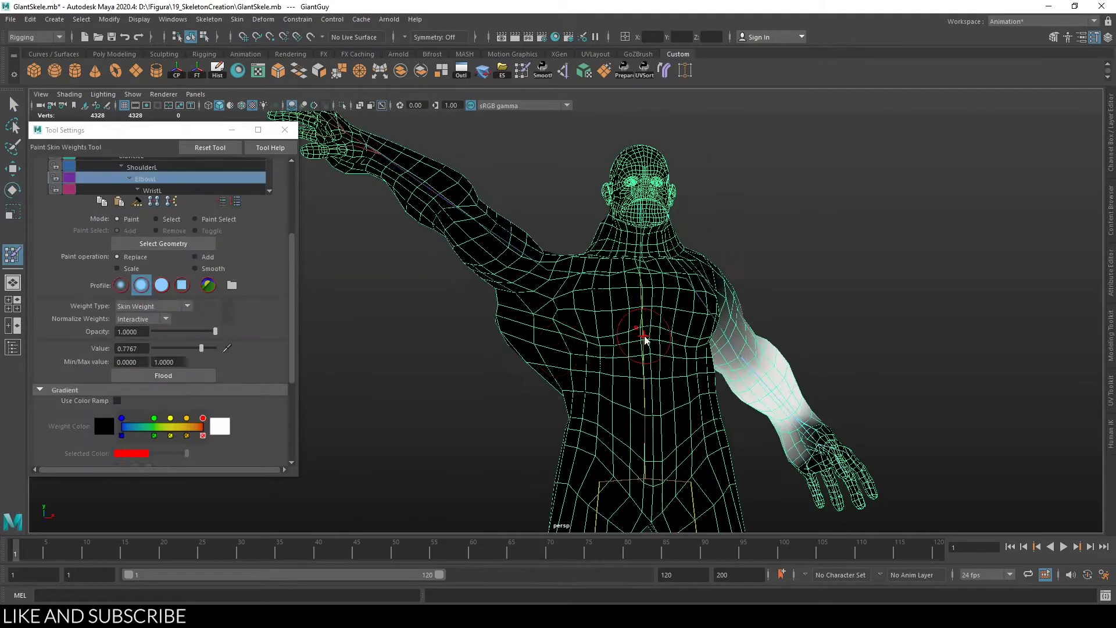
pyautogui.moveTo(639, 334)
pyautogui.mouseDown()
pyautogui.moveTo(523, 302)
pyautogui.moveTo(546, 334)
pyautogui.mouseUp()
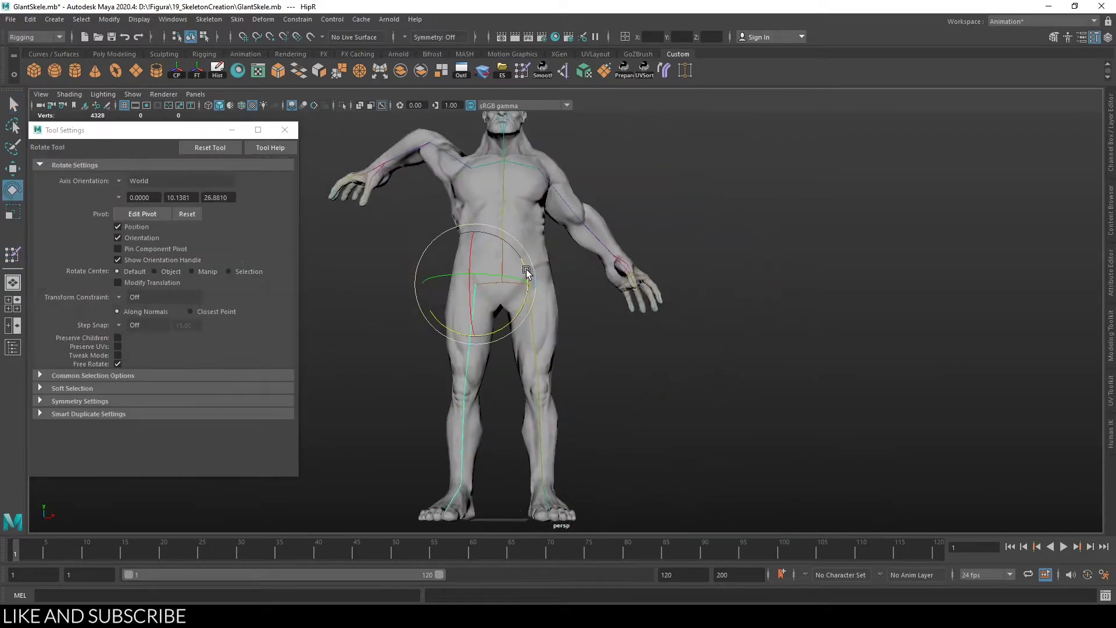
# Step: Rotate the HipR joint to raise the right leg out to the side
pyautogui.moveTo(526, 290); pyautogui.dragTo(498, 388)
pyautogui.keyDown('alt'); pyautogui.moveTo(540, 409); pyautogui.dragTo(652, 357, button='middle'); pyautogui.keyUp('alt')
pyautogui.keyDown('alt'); pyautogui.moveTo(652, 357); pyautogui.dragTo(671, 370); pyautogui.keyUp('alt')
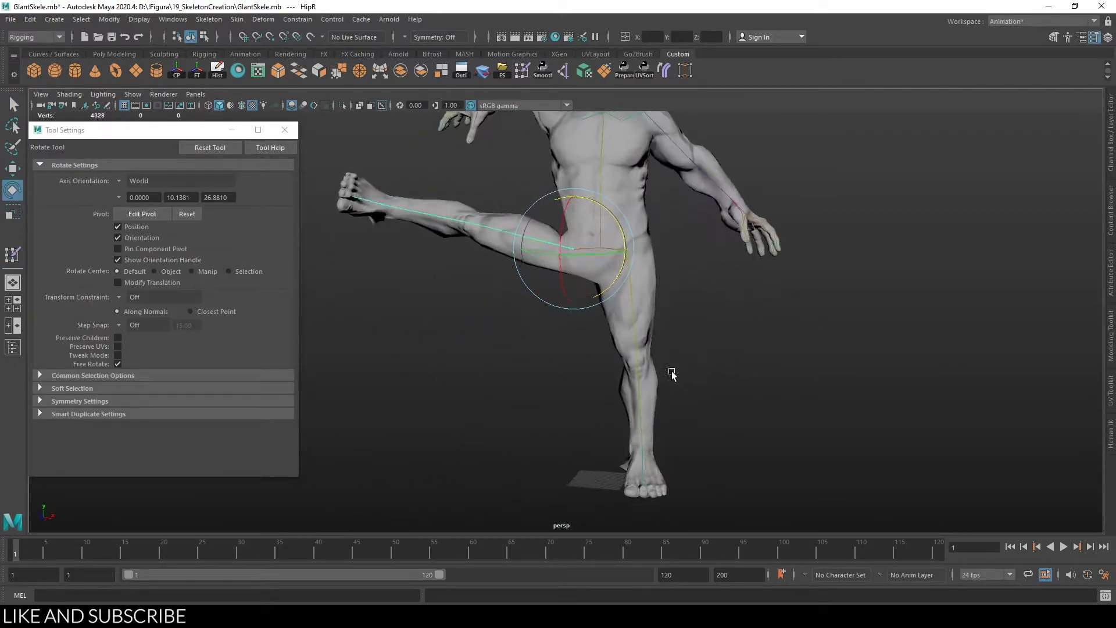
pyautogui.moveTo(617, 278)
pyautogui.mouseDown()
pyautogui.moveTo(607, 219)
pyautogui.moveTo(636, 273)
pyautogui.moveTo(604, 235)
pyautogui.moveTo(606, 212)
pyautogui.moveTo(622, 256)
pyautogui.moveTo(610, 210)
pyautogui.moveTo(631, 283)
pyautogui.moveTo(610, 233)
pyautogui.moveTo(605, 249)
pyautogui.moveTo(627, 283)
pyautogui.mouseUp()
# Step: Select the body mesh, reopen skin weight painting, and display the left ankle joint's influence on the foot
pyautogui.keyDown('alt'); pyautogui.moveTo(782, 422); pyautogui.dragTo(716, 278, button='middle'); pyautogui.keyUp('alt')
pyautogui.keyDown('alt'); pyautogui.moveTo(563, 299); pyautogui.dragTo(644, 323); pyautogui.keyUp('alt')
pyautogui.keyDown('alt'); pyautogui.moveTo(644, 323); pyautogui.dragTo(616, 375, button='middle'); pyautogui.keyUp('alt')
pyautogui.moveTo(616, 374)
pyautogui.keyDown('alt'); pyautogui.mouseDown(button='right')
pyautogui.moveTo(612, 420)
pyautogui.moveTo(518, 245)
pyautogui.moveTo(518, 256)
pyautogui.mouseUp(button='right'); pyautogui.keyUp('alt')
pyautogui.click(576, 402)
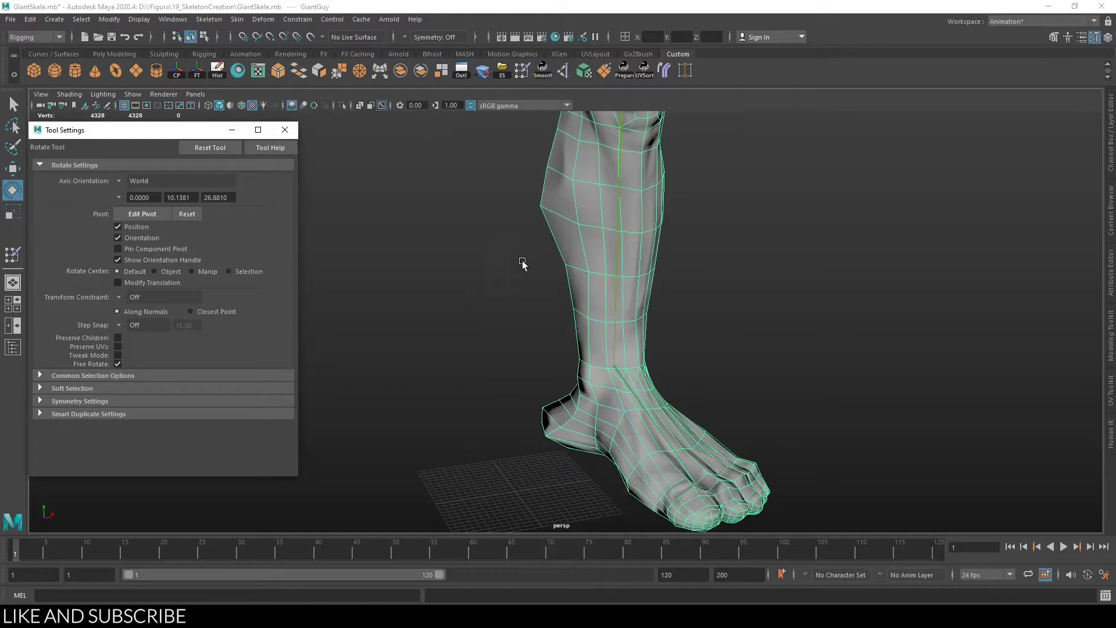
pyautogui.moveTo(615, 345); pyautogui.dragTo(621, 325, button='right')
pyautogui.keyDown('alt'); pyautogui.moveTo(609, 391); pyautogui.dragTo(601, 315, button='middle'); pyautogui.keyUp('alt')
pyautogui.keyDown('alt'); pyautogui.moveTo(601, 315); pyautogui.dragTo(635, 297, button='right'); pyautogui.keyUp('alt')
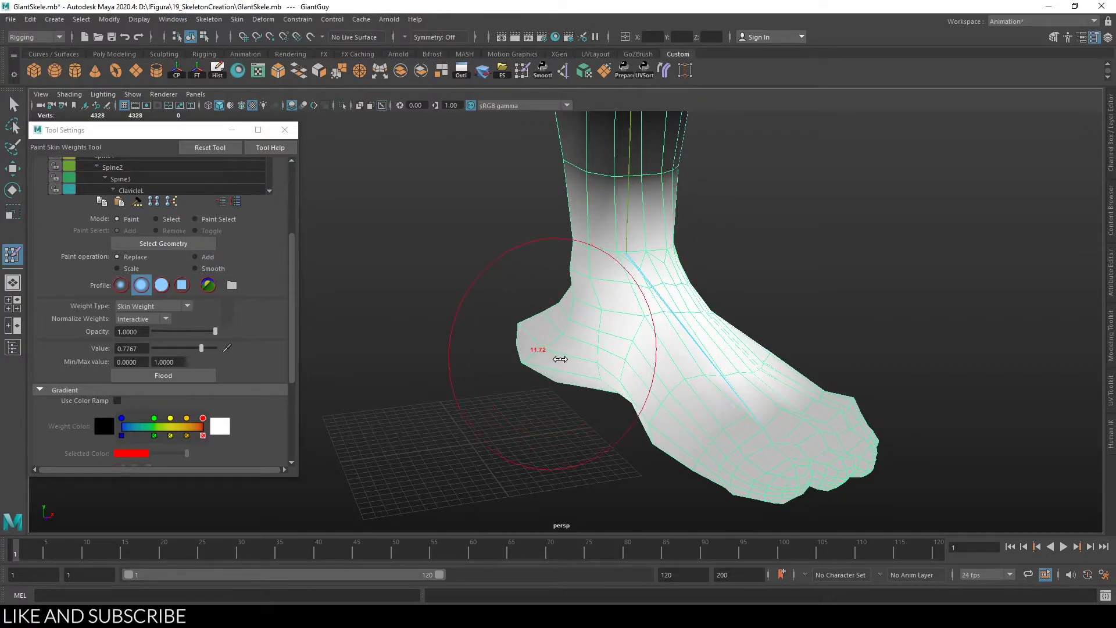
# Step: Paint the left ankle joint's weights with value 1 in Replace mode over the heel and foot, and check the leg
pyautogui.moveTo(522, 336)
pyautogui.mouseDown()
pyautogui.moveTo(590, 394)
pyautogui.moveTo(595, 319)
pyautogui.moveTo(645, 334)
pyautogui.mouseUp()
pyautogui.moveTo(677, 370)
pyautogui.keyDown('alt'); pyautogui.mouseDown()
pyautogui.moveTo(643, 414)
pyautogui.moveTo(579, 422)
pyautogui.moveTo(524, 370)
pyautogui.mouseUp(); pyautogui.keyUp('alt')
pyautogui.scroll(-5, 581, 346)
pyautogui.keyDown('alt'); pyautogui.moveTo(678, 295); pyautogui.dragTo(714, 441, button='middle'); pyautogui.keyUp('alt')
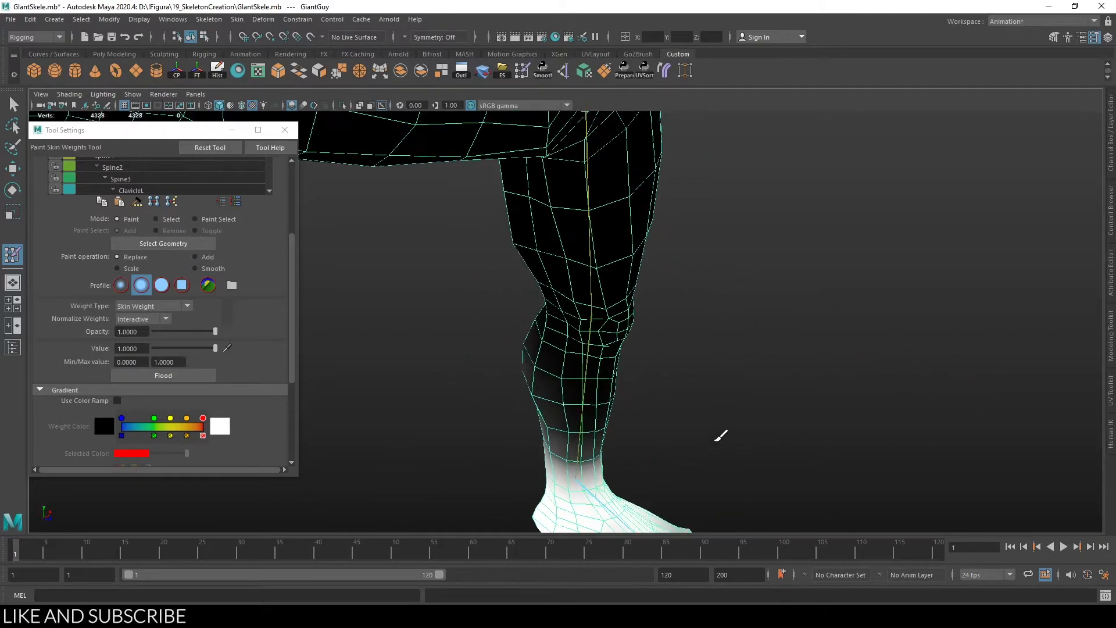
pyautogui.keyDown('alt'); pyautogui.moveTo(715, 441); pyautogui.dragTo(645, 409); pyautogui.keyUp('alt')
pyautogui.keyDown('alt'); pyautogui.moveTo(581, 372); pyautogui.dragTo(726, 435, button='middle'); pyautogui.keyUp('alt')
pyautogui.scroll(-3, 726, 435)
# Step: Leave weight painting and rotate the HipR joint again to test how the raised leg affects the standing leg
pyautogui.press('q')
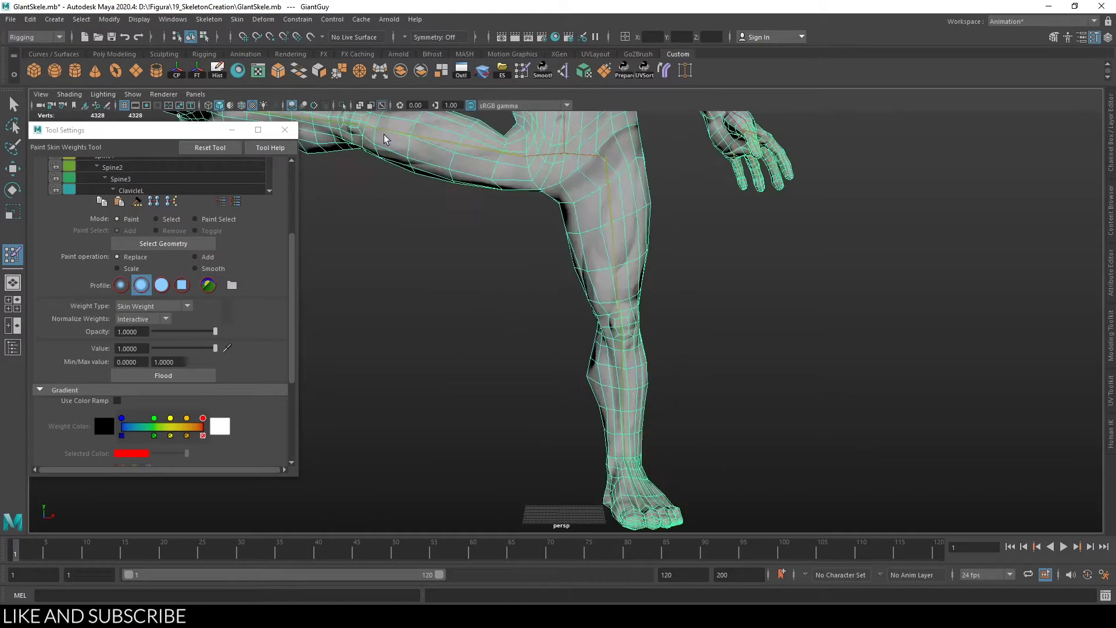
pyautogui.click(405, 131)
pyautogui.press('e')
pyautogui.moveTo(558, 189); pyautogui.dragTo(646, 125)
pyautogui.moveTo(559, 197); pyautogui.dragTo(618, 274)
# Step: Reopen skin weight painting and display the left knee joint's influence over the spiked calf area
pyautogui.scroll(5, 581, 349)
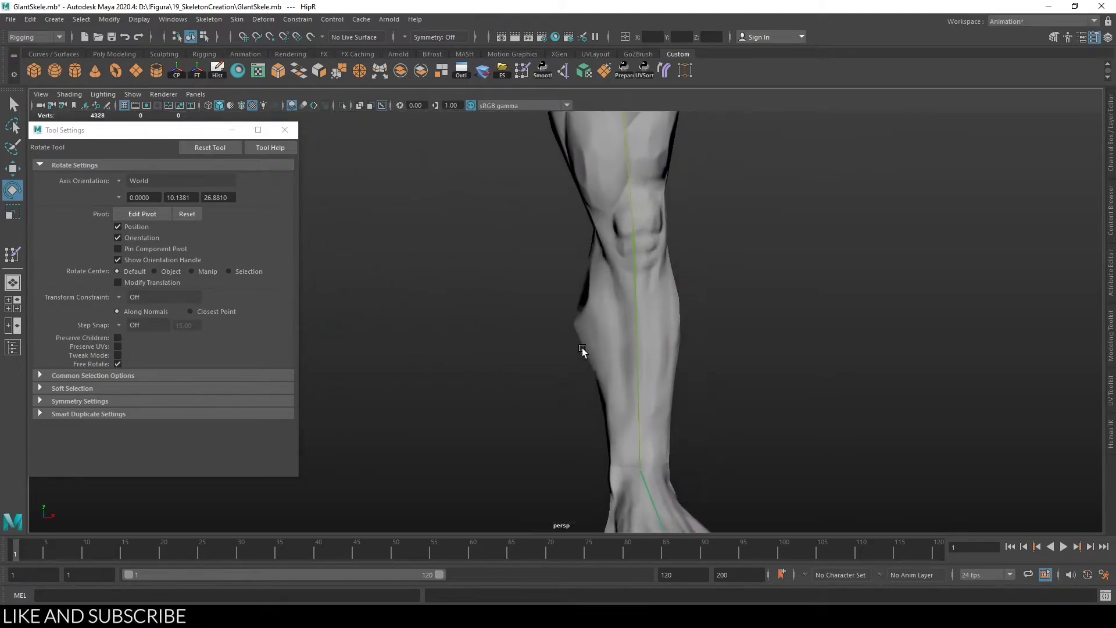
pyautogui.moveTo(594, 295); pyautogui.dragTo(595, 347, button='right')
pyautogui.press('q')
pyautogui.moveTo(592, 297)
pyautogui.mouseDown(button='right')
pyautogui.moveTo(592, 316)
pyautogui.moveTo(587, 291)
pyautogui.moveTo(526, 273)
pyautogui.mouseUp(button='right')
pyautogui.click(587, 292)
pyautogui.rightClick(635, 328)
pyautogui.moveTo(635, 322); pyautogui.dragTo(638, 289, button='right')
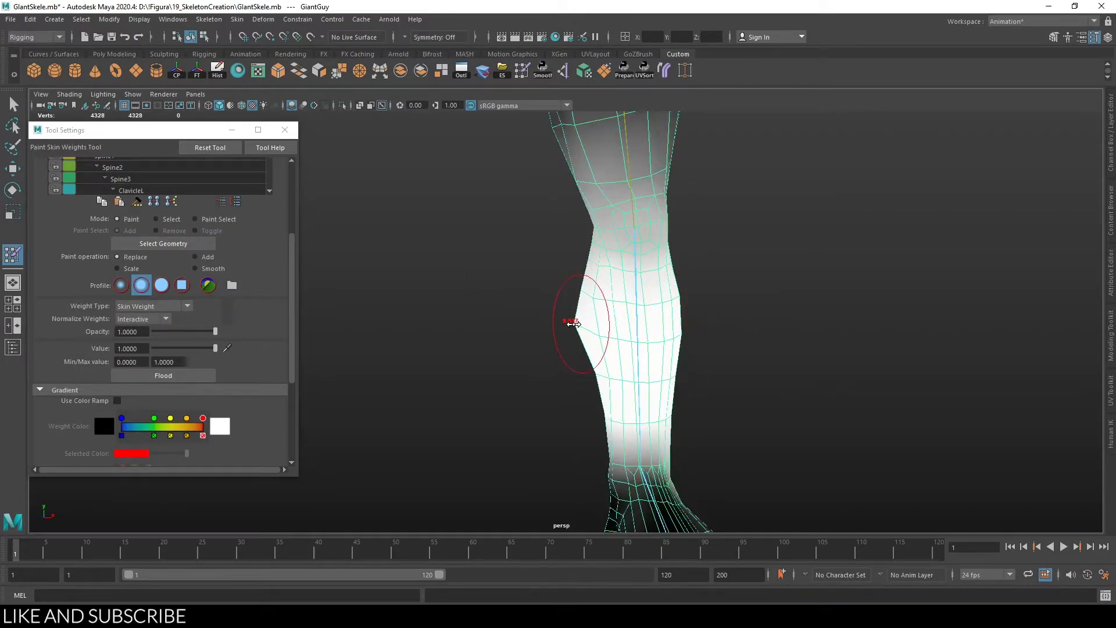
# Step: Display the left hip joint's influence and examine the weights on the thigh
pyautogui.keyDown('alt'); pyautogui.moveTo(591, 262); pyautogui.dragTo(582, 450, button='middle'); pyautogui.keyUp('alt')
pyautogui.moveTo(613, 269); pyautogui.dragTo(615, 247, button='right')
pyautogui.keyDown('alt'); pyautogui.moveTo(528, 304); pyautogui.dragTo(638, 268); pyautogui.keyUp('alt')
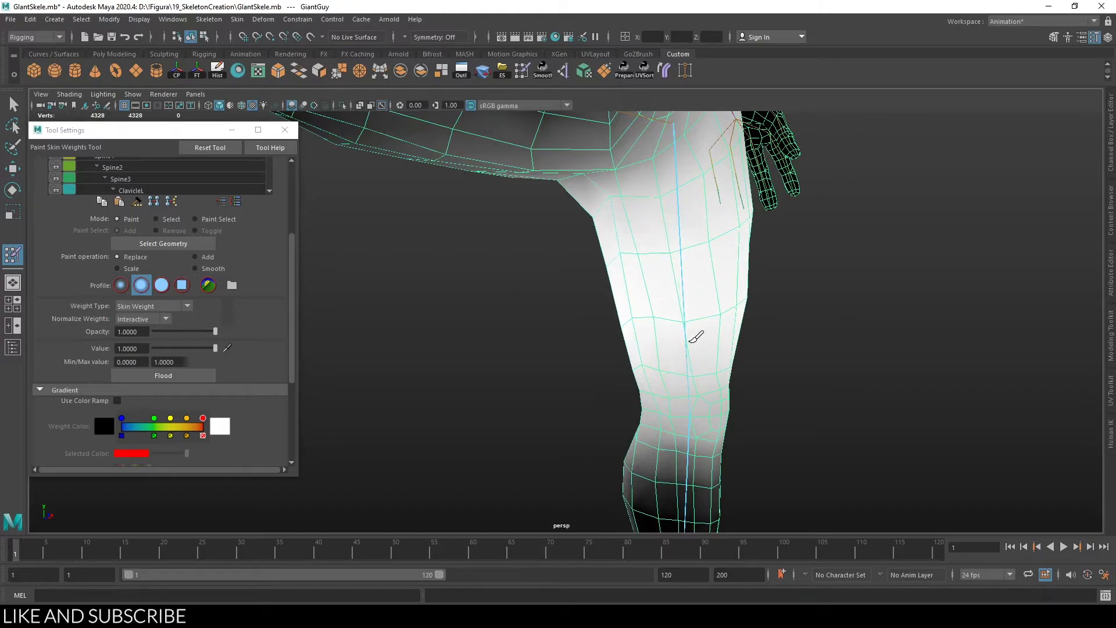
# Step: Select the HipR joint and rotate the raised right leg to a different angle
pyautogui.scroll(-6, 693, 344)
pyautogui.press('q')
pyautogui.click(479, 251)
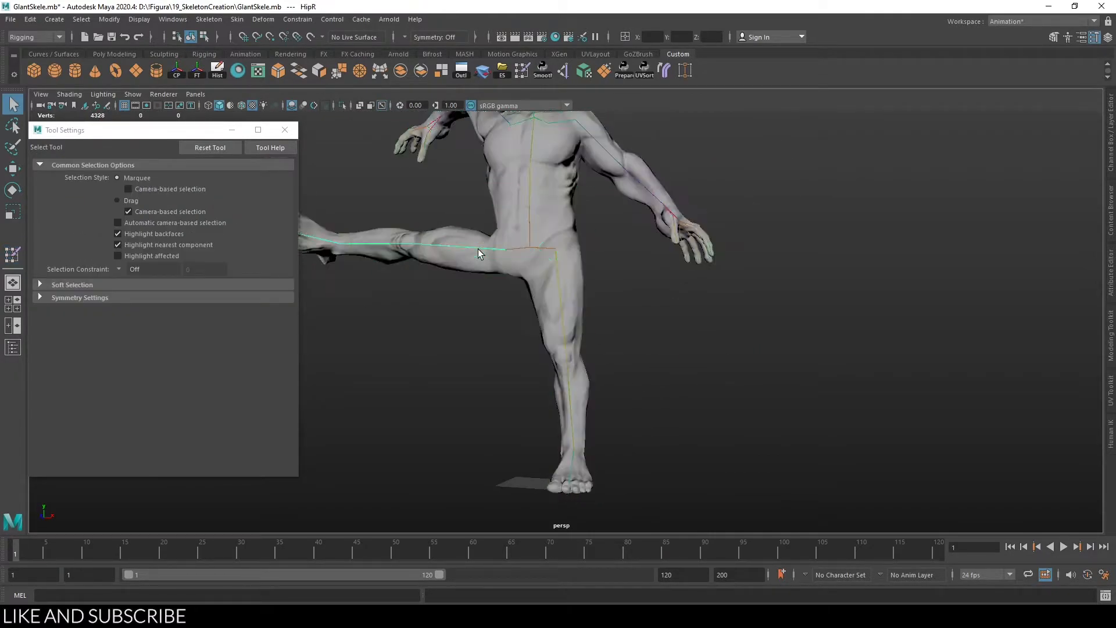
pyautogui.press('e')
pyautogui.moveTo(552, 250)
pyautogui.mouseDown()
pyautogui.moveTo(509, 182)
pyautogui.moveTo(532, 244)
pyautogui.moveTo(499, 186)
pyautogui.moveTo(506, 227)
pyautogui.mouseUp()
# Step: Reopen skin weight painting and review the left knee and left hip influences from the other side
pyautogui.keyDown('alt'); pyautogui.moveTo(605, 390); pyautogui.dragTo(599, 332, button='middle'); pyautogui.keyUp('alt')
pyautogui.scroll(4, 600, 332)
pyautogui.click(543, 299)
pyautogui.moveTo(559, 296); pyautogui.dragTo(502, 263, button='right')
pyautogui.moveTo(507, 302); pyautogui.dragTo(510, 305, button='right')
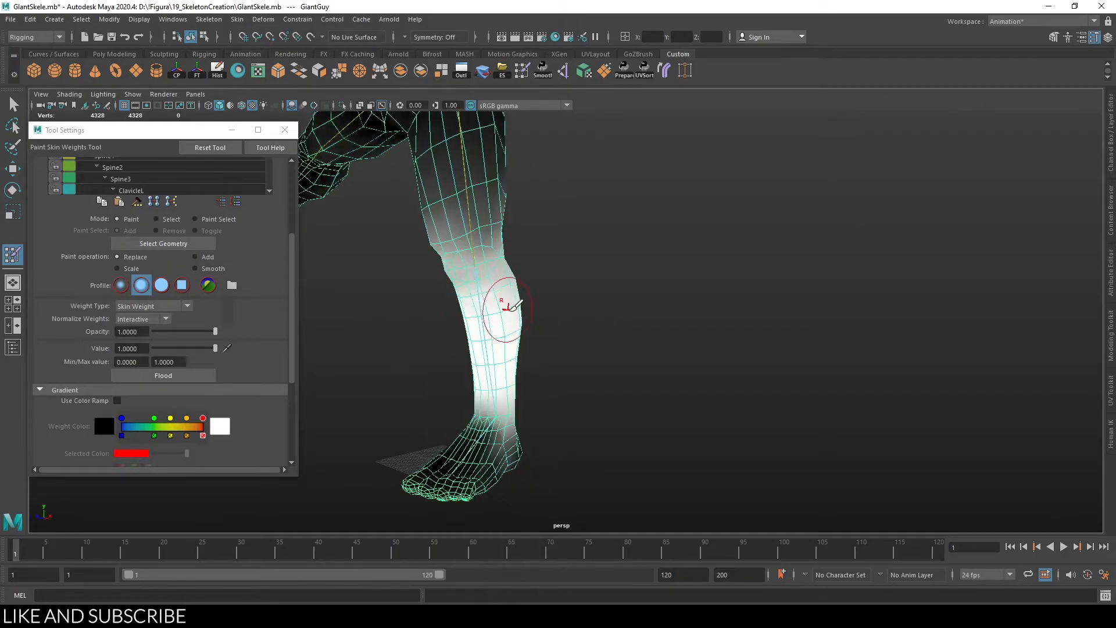
pyautogui.keyDown('alt'); pyautogui.moveTo(537, 290); pyautogui.dragTo(602, 366, button='middle'); pyautogui.keyUp('alt')
pyautogui.moveTo(546, 313); pyautogui.dragTo(549, 291, button='right')
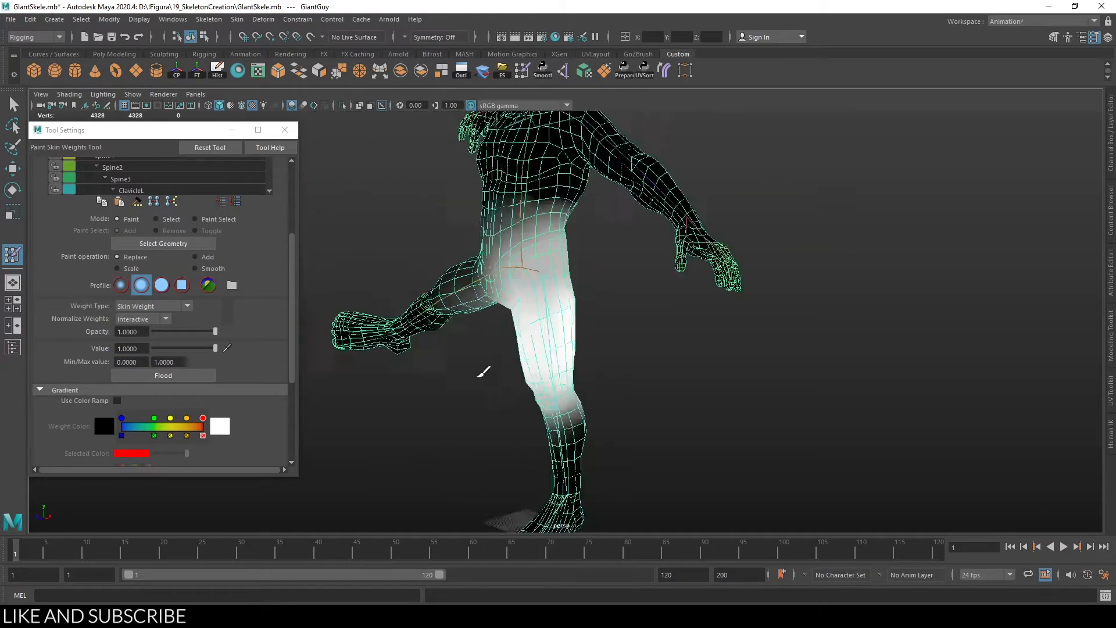
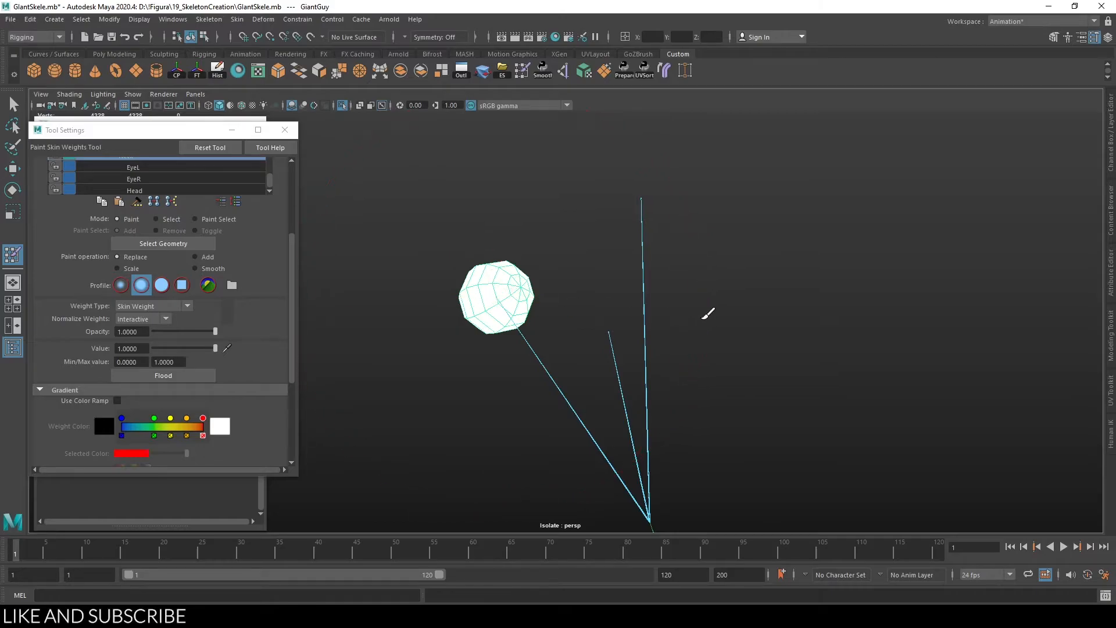
# Step: Turn off isolation of the eyeball, leave weight painting, and switch the body mesh to face selection
pyautogui.keyDown('alt'); pyautogui.moveTo(576, 211); pyautogui.dragTo(721, 264); pyautogui.keyUp('alt')
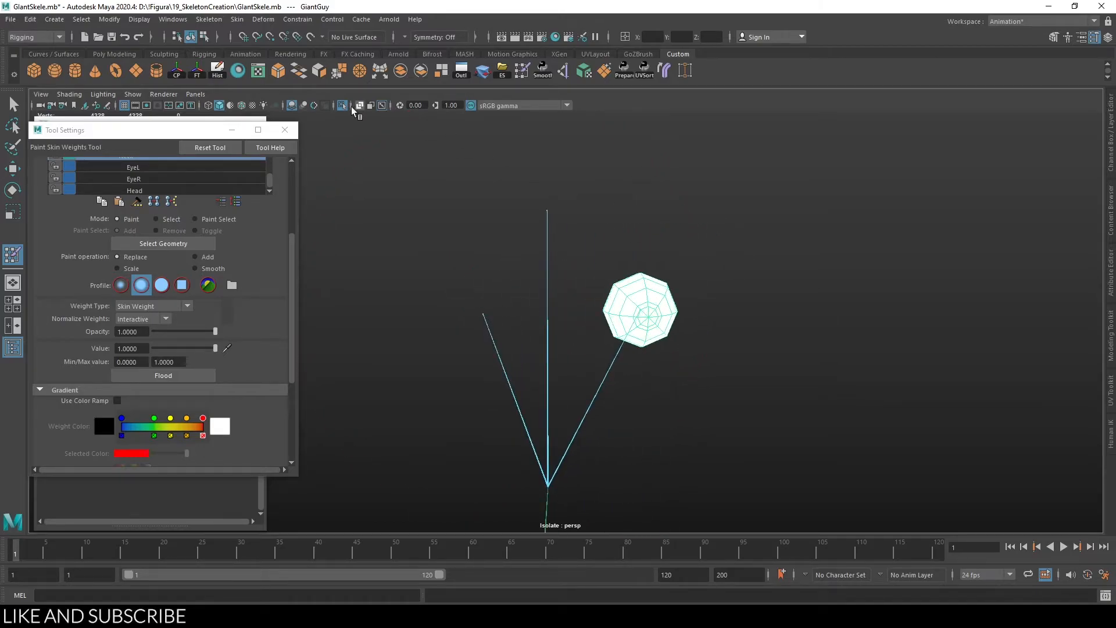
pyautogui.click(343, 106)
pyautogui.scroll(3, 519, 274)
pyautogui.press('q')
pyautogui.moveTo(435, 295); pyautogui.dragTo(433, 328, button='right')
pyautogui.scroll(-2, 482, 318)
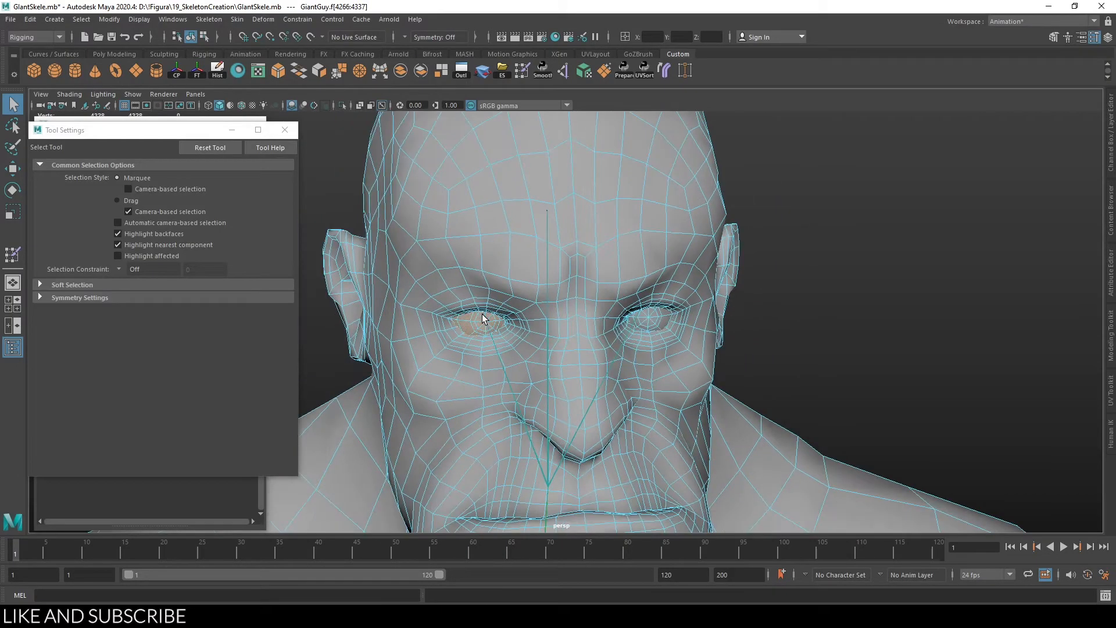
# Step: Move the Tool Settings window off the Outliner, select Root there, and return the mesh to object mode
pyautogui.moveTo(164, 135); pyautogui.dragTo(421, 145)
pyautogui.keyDown('ctrl'); pyautogui.click(99, 226); pyautogui.keyUp('ctrl')
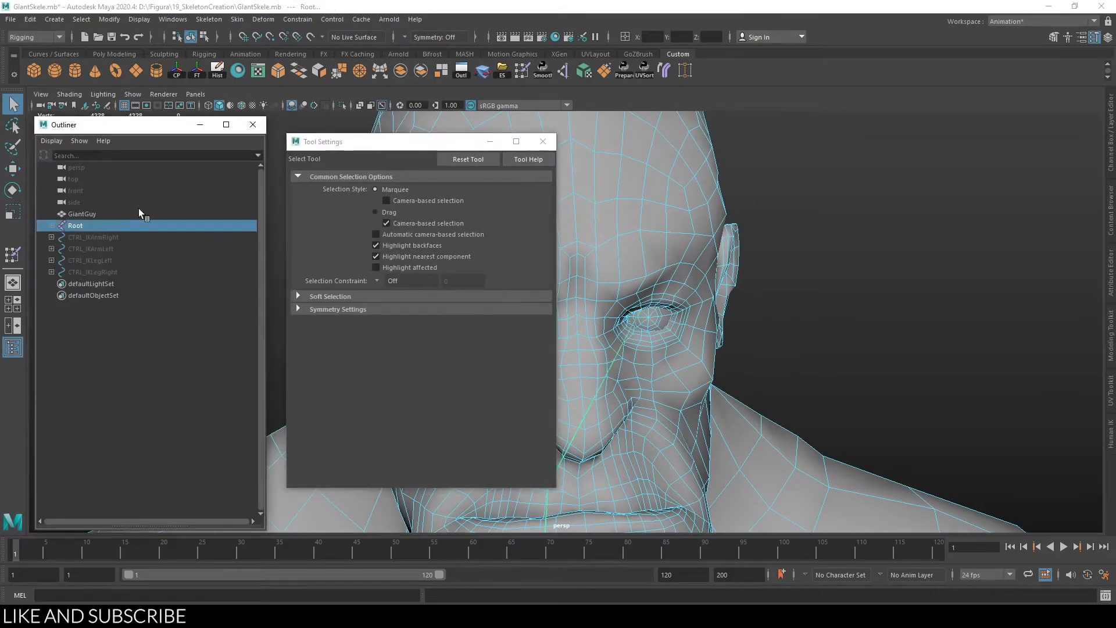
pyautogui.click(342, 106)
pyautogui.moveTo(352, 143); pyautogui.dragTo(746, 165)
pyautogui.moveTo(468, 297)
pyautogui.mouseDown(button='right')
pyautogui.moveTo(481, 252)
pyautogui.moveTo(511, 276)
pyautogui.mouseUp(button='right')
pyautogui.click(489, 303)
pyautogui.press('y')
pyautogui.moveTo(493, 313)
pyautogui.keyDown('alt'); pyautogui.mouseDown()
pyautogui.moveTo(534, 311)
pyautogui.moveTo(494, 313)
pyautogui.mouseUp(); pyautogui.keyUp('alt')
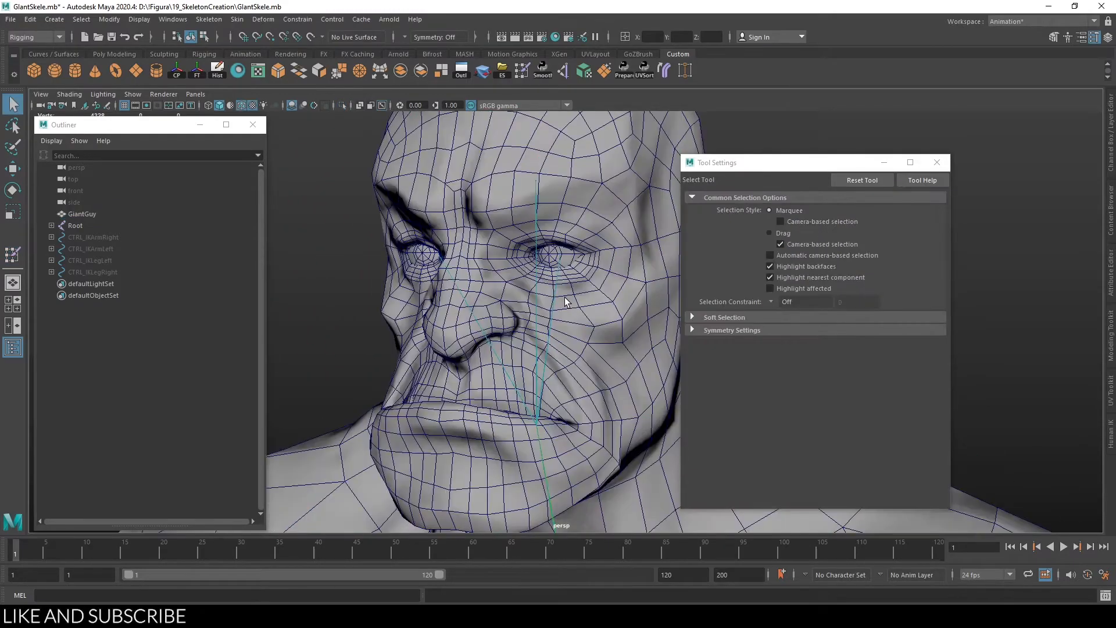
# Step: Select the EyeL joint, rotate it to test the left eye's deformation, and undo the rotation
pyautogui.click(567, 301)
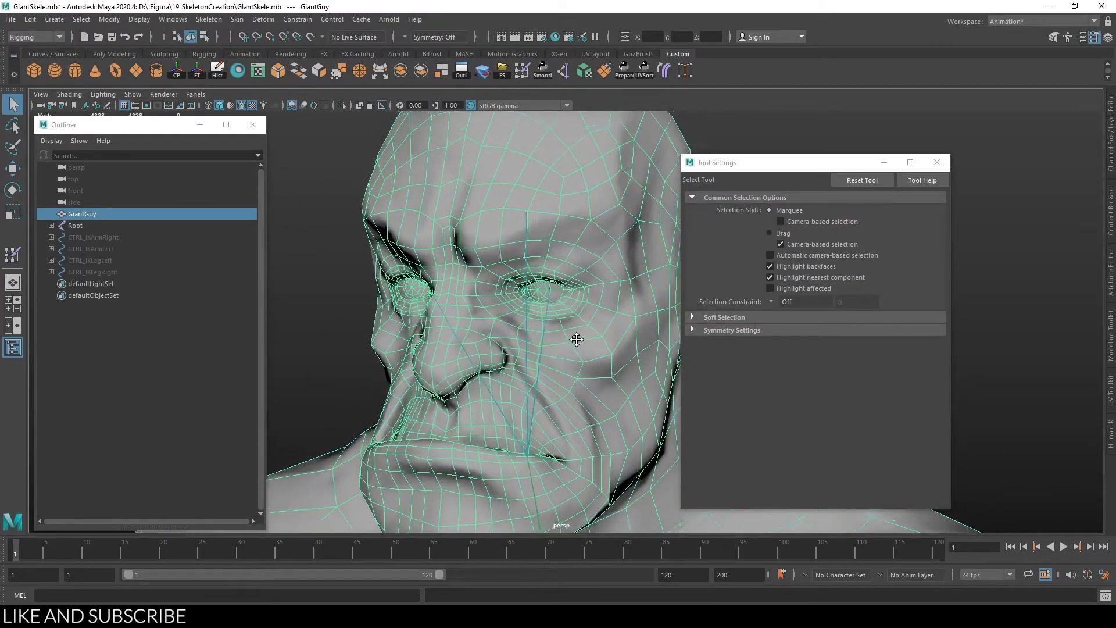
pyautogui.scroll(3, 517, 298)
pyautogui.click(529, 278)
pyautogui.scroll(-3, 530, 278)
pyautogui.press('e')
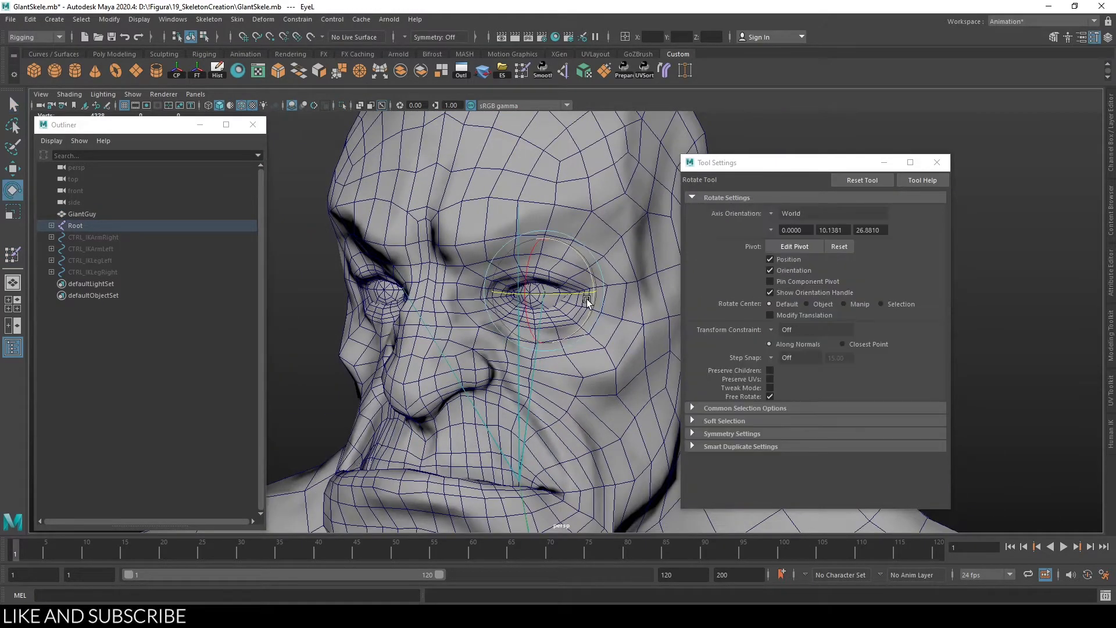
pyautogui.moveTo(573, 291)
pyautogui.keyDown('alt'); pyautogui.mouseDown()
pyautogui.moveTo(555, 294)
pyautogui.moveTo(603, 299)
pyautogui.moveTo(534, 305)
pyautogui.moveTo(594, 314)
pyautogui.moveTo(532, 309)
pyautogui.moveTo(573, 310)
pyautogui.mouseUp(); pyautogui.keyUp('alt')
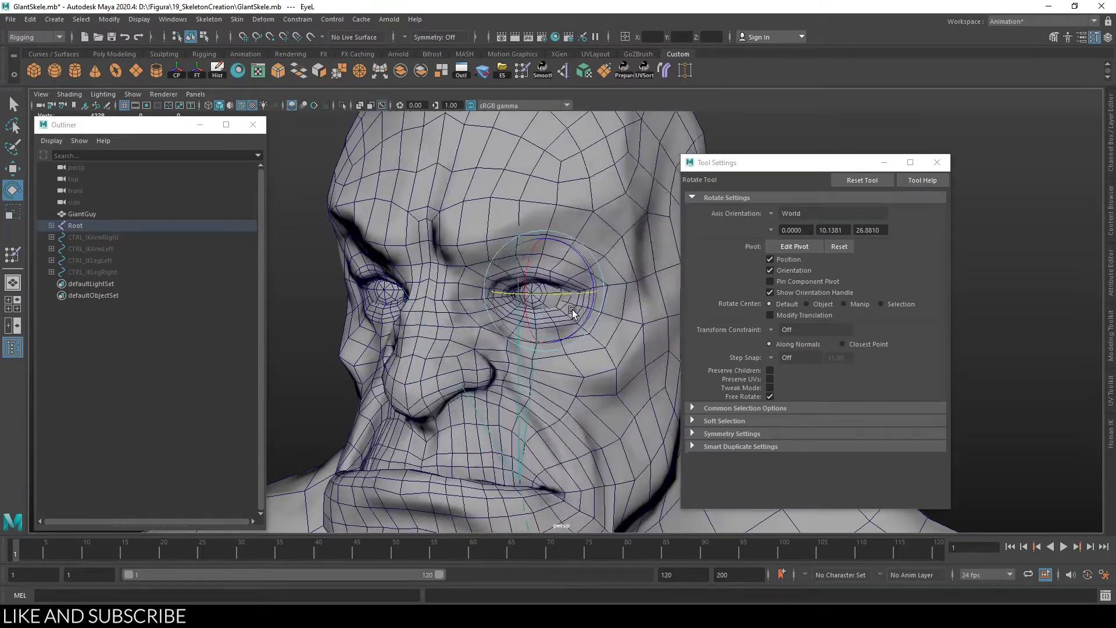
pyautogui.hotkey('ctrl', 'z')
pyautogui.hotkey('ctrl', 'z')
pyautogui.click(613, 352)
pyautogui.moveTo(624, 295)
pyautogui.mouseDown(button='right')
pyautogui.moveTo(611, 311)
pyautogui.moveTo(541, 246)
pyautogui.mouseUp(button='right')
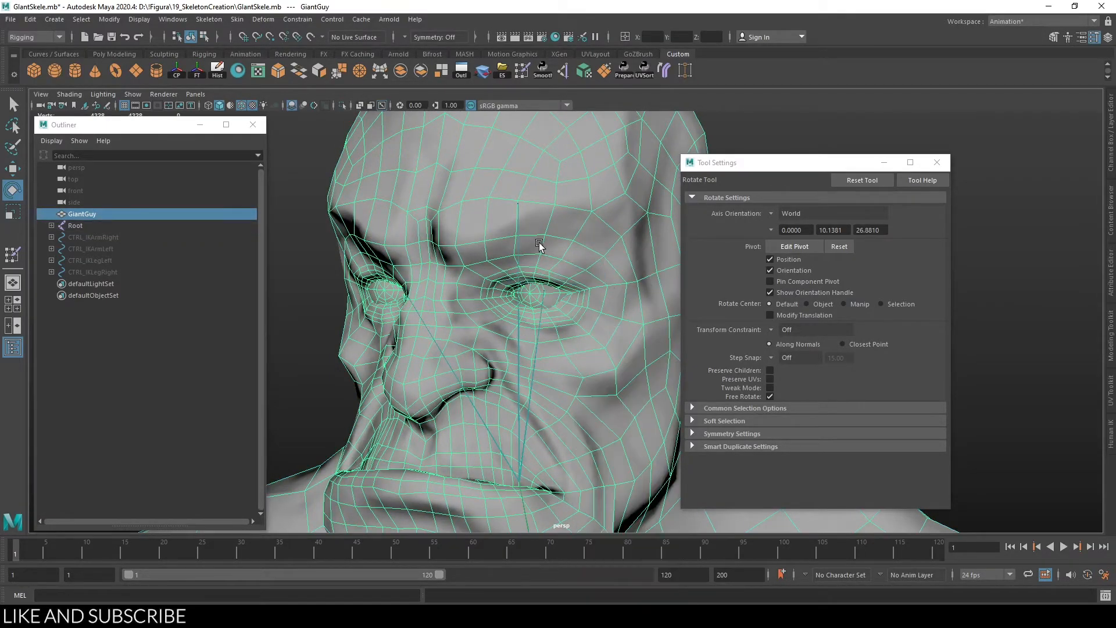
pyautogui.scroll(-1, 555, 359)
pyautogui.press('4')
pyautogui.moveTo(568, 391)
pyautogui.keyDown('alt'); pyautogui.mouseDown()
pyautogui.moveTo(505, 403)
pyautogui.moveTo(552, 405)
pyautogui.mouseUp(); pyautogui.keyUp('alt')
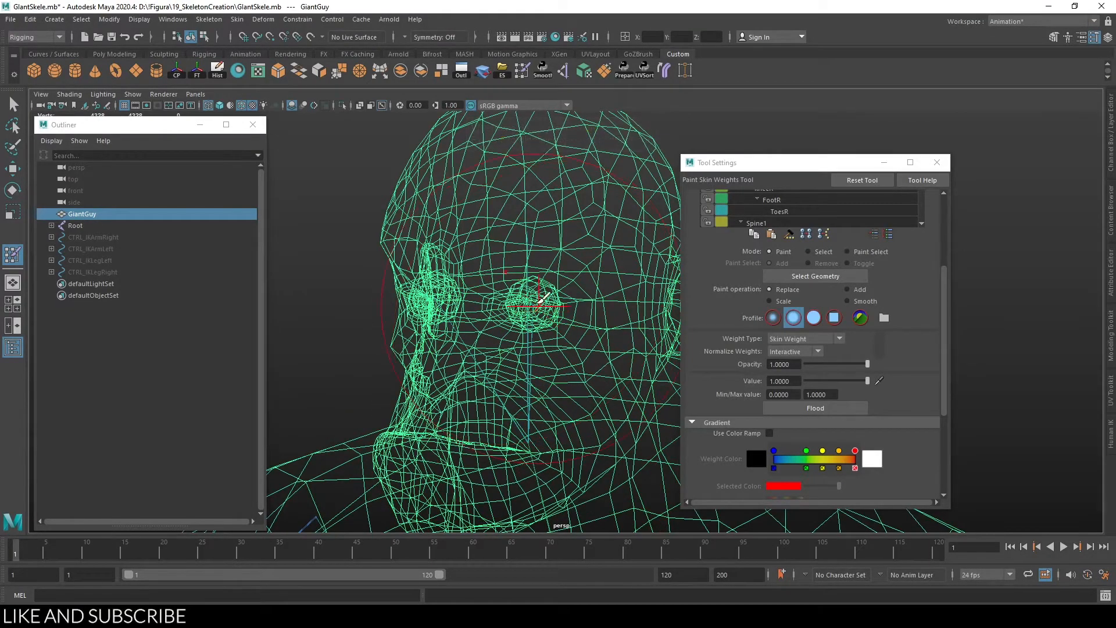
pyautogui.moveTo(528, 345); pyautogui.dragTo(530, 394, button='right')
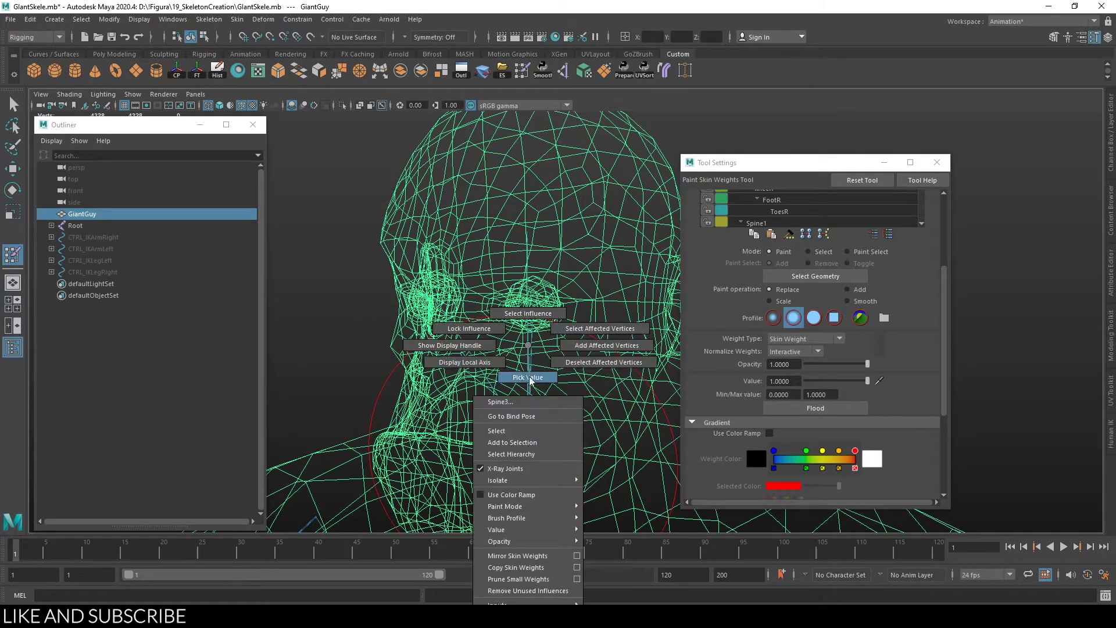
pyautogui.keyDown('alt'); pyautogui.moveTo(528, 348); pyautogui.dragTo(528, 379); pyautogui.keyUp('alt')
pyautogui.press('q')
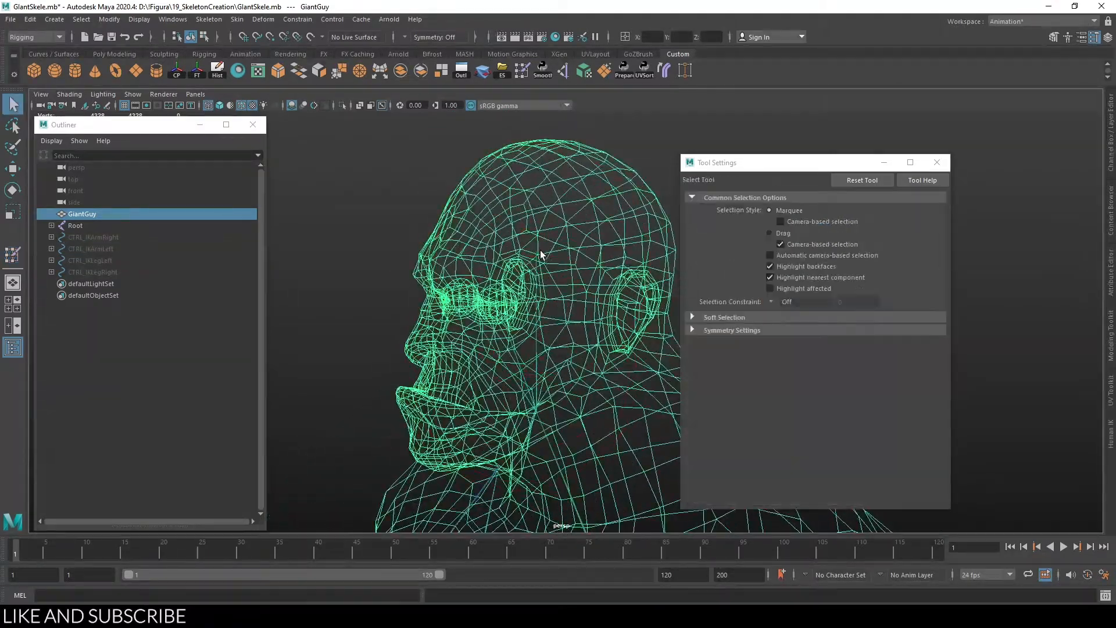
# Step: Identify the Neck joint in wireframe and choose it as the influence for painting skin weights on GiantGuy
pyautogui.click(539, 278)
pyautogui.rightClick(539, 350)
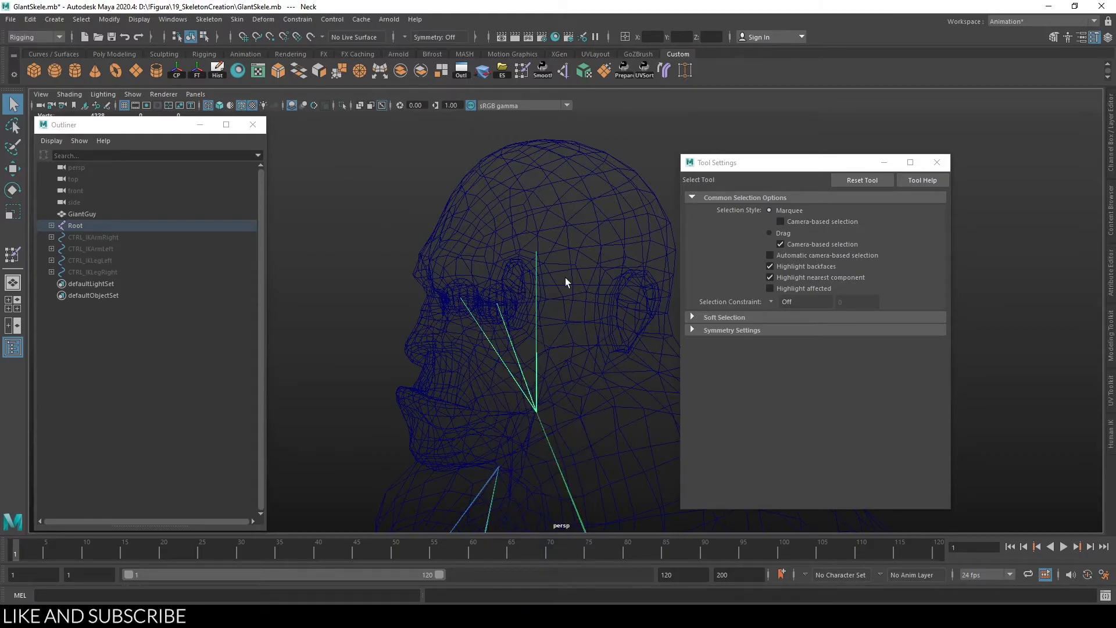
pyautogui.press('4')
pyautogui.click(574, 243)
pyautogui.rightClick(540, 282)
pyautogui.click(544, 395)
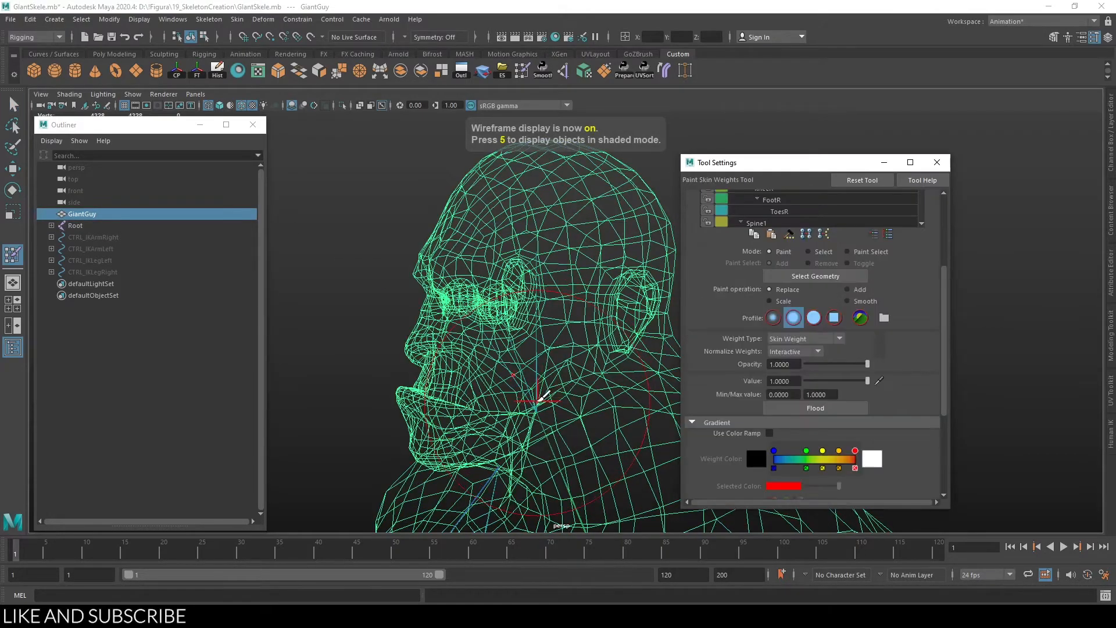
pyautogui.moveTo(539, 348); pyautogui.dragTo(573, 311, button='right')
# Step: Return to shaded display and paint the Neck influence over the whole head, replacing weights with value 1
pyautogui.press('5')
pyautogui.press('6')
pyautogui.keyDown('alt'); pyautogui.moveTo(573, 299); pyautogui.dragTo(543, 349); pyautogui.keyUp('alt')
pyautogui.keyDown('alt'); pyautogui.moveTo(585, 213); pyautogui.dragTo(585, 229); pyautogui.keyUp('alt')
pyautogui.keyDown('alt'); pyautogui.moveTo(586, 229); pyautogui.dragTo(575, 244); pyautogui.keyUp('alt')
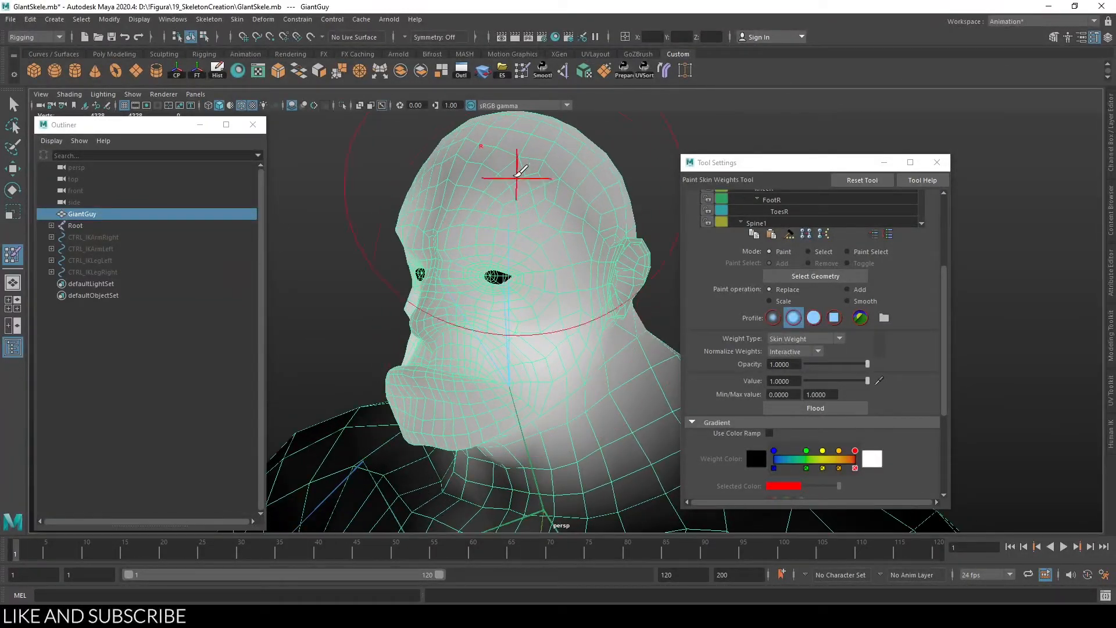
pyautogui.moveTo(519, 170)
pyautogui.keyDown('alt'); pyautogui.mouseDown()
pyautogui.moveTo(618, 266)
pyautogui.moveTo(593, 300)
pyautogui.moveTo(581, 176)
pyautogui.moveTo(626, 192)
pyautogui.moveTo(621, 316)
pyautogui.moveTo(568, 224)
pyautogui.mouseUp(); pyautogui.keyUp('alt')
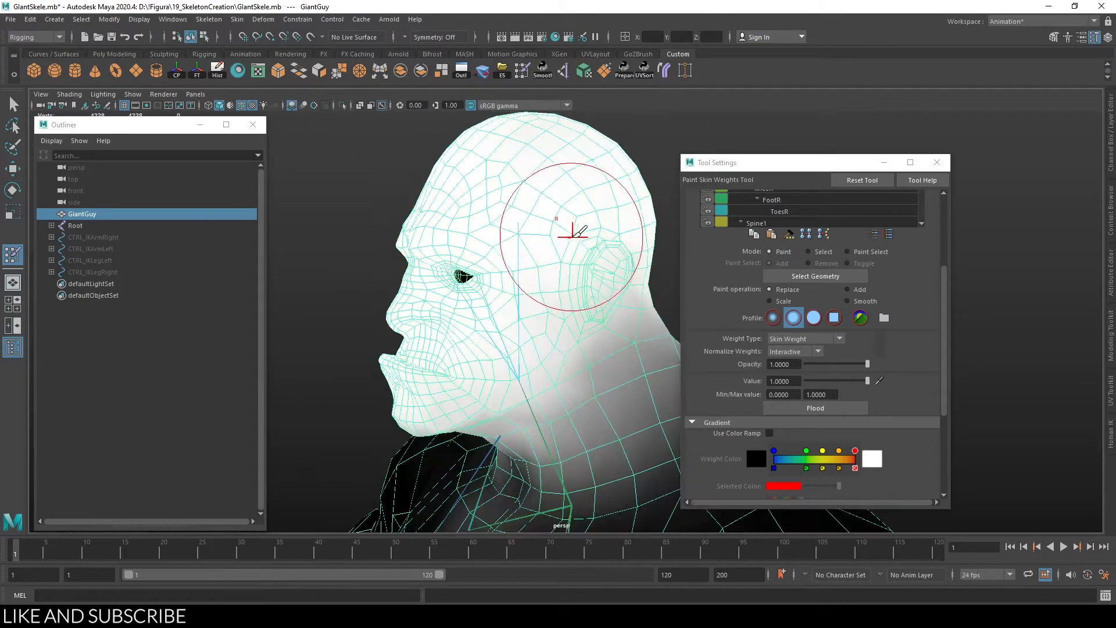
# Step: Leave weight painting, select the Neck joint, and rotate it to test how the head deforms
pyautogui.press('q')
pyautogui.click(519, 383)
pyautogui.press('e')
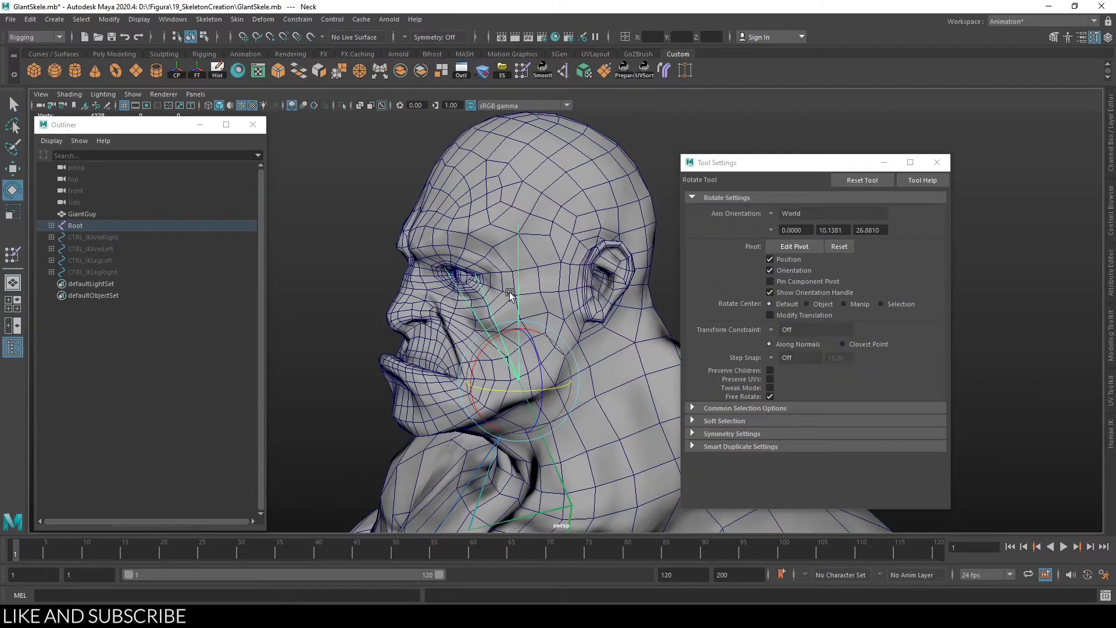
pyautogui.moveTo(507, 330)
pyautogui.keyDown('alt'); pyautogui.mouseDown()
pyautogui.moveTo(500, 314)
pyautogui.moveTo(471, 347)
pyautogui.moveTo(488, 332)
pyautogui.moveTo(500, 349)
pyautogui.moveTo(511, 345)
pyautogui.mouseUp(); pyautogui.keyUp('alt')
pyautogui.keyDown('alt'); pyautogui.moveTo(528, 305); pyautogui.dragTo(528, 338); pyautogui.keyUp('alt')
# Step: Reopen skin weight painting on GiantGuy and review the Neck influence beneath the chin and jaw
pyautogui.press('q')
pyautogui.click(451, 296)
pyautogui.moveTo(450, 296)
pyautogui.mouseDown(button='right')
pyautogui.moveTo(451, 356)
pyautogui.moveTo(381, 258)
pyautogui.mouseUp(button='right')
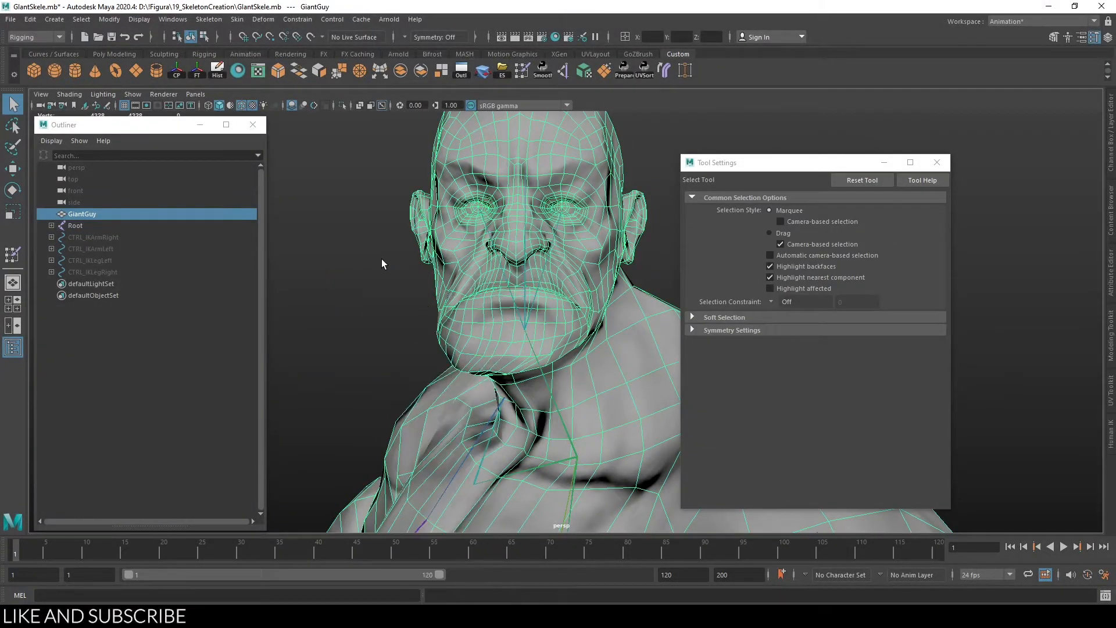
pyautogui.moveTo(523, 343)
pyautogui.keyDown('alt'); pyautogui.mouseDown()
pyautogui.moveTo(575, 270)
pyautogui.moveTo(559, 288)
pyautogui.mouseUp(); pyautogui.keyUp('alt')
pyautogui.keyDown('alt'); pyautogui.moveTo(559, 288); pyautogui.dragTo(560, 332, button='middle'); pyautogui.keyUp('alt')
pyautogui.keyDown('alt'); pyautogui.moveTo(560, 331); pyautogui.dragTo(560, 351, button='right'); pyautogui.keyUp('alt')
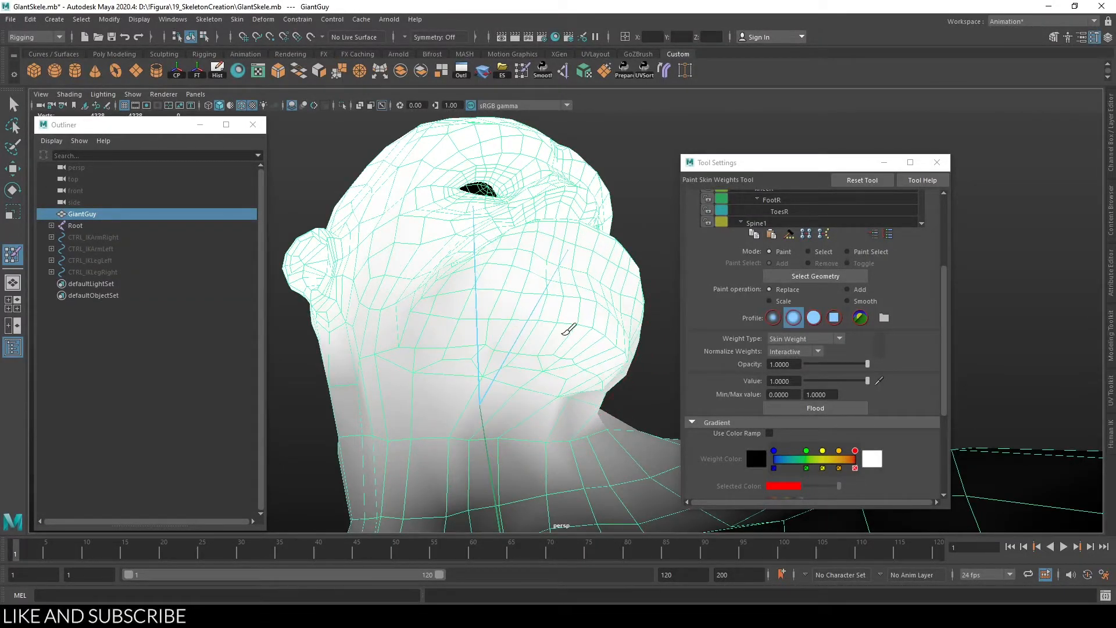
pyautogui.moveTo(428, 298)
pyautogui.keyDown('alt'); pyautogui.mouseDown()
pyautogui.moveTo(540, 319)
pyautogui.moveTo(448, 319)
pyautogui.mouseUp(); pyautogui.keyUp('alt')
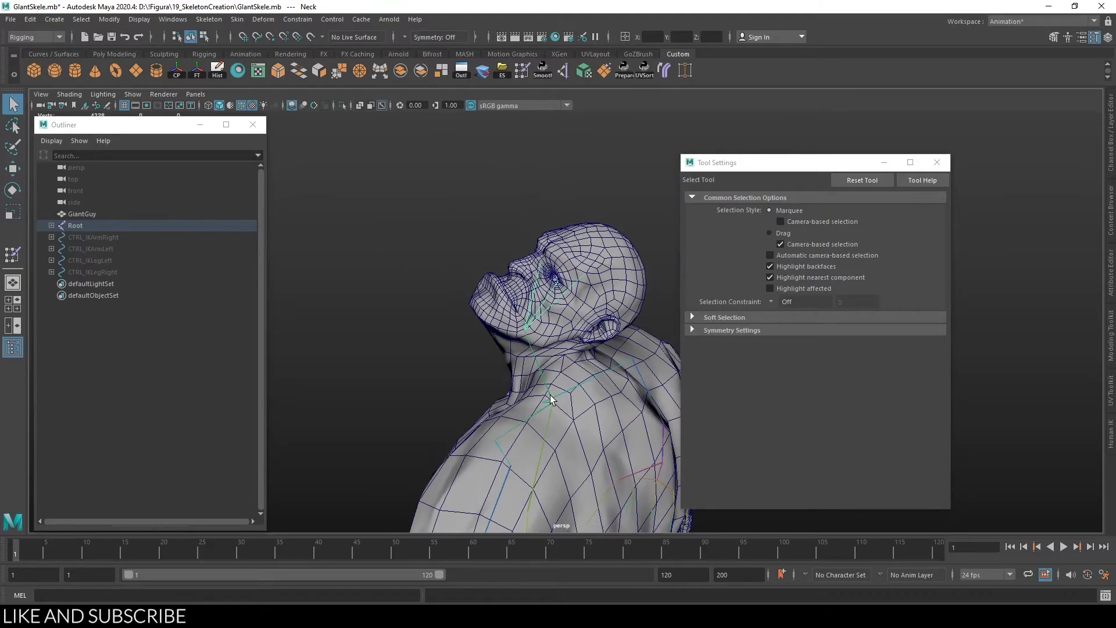
# Step: Bring the face into close view, select the EyeL joint, and rotate it to test the left eye
pyautogui.moveTo(551, 405); pyautogui.dragTo(623, 330, button='right')
pyautogui.keyDown('alt'); pyautogui.moveTo(440, 349); pyautogui.dragTo(594, 344); pyautogui.keyUp('alt')
pyautogui.scroll(4, 593, 344)
pyautogui.keyDown('alt'); pyautogui.moveTo(580, 270); pyautogui.dragTo(553, 303, button='middle'); pyautogui.keyUp('alt')
pyautogui.scroll(4, 552, 303)
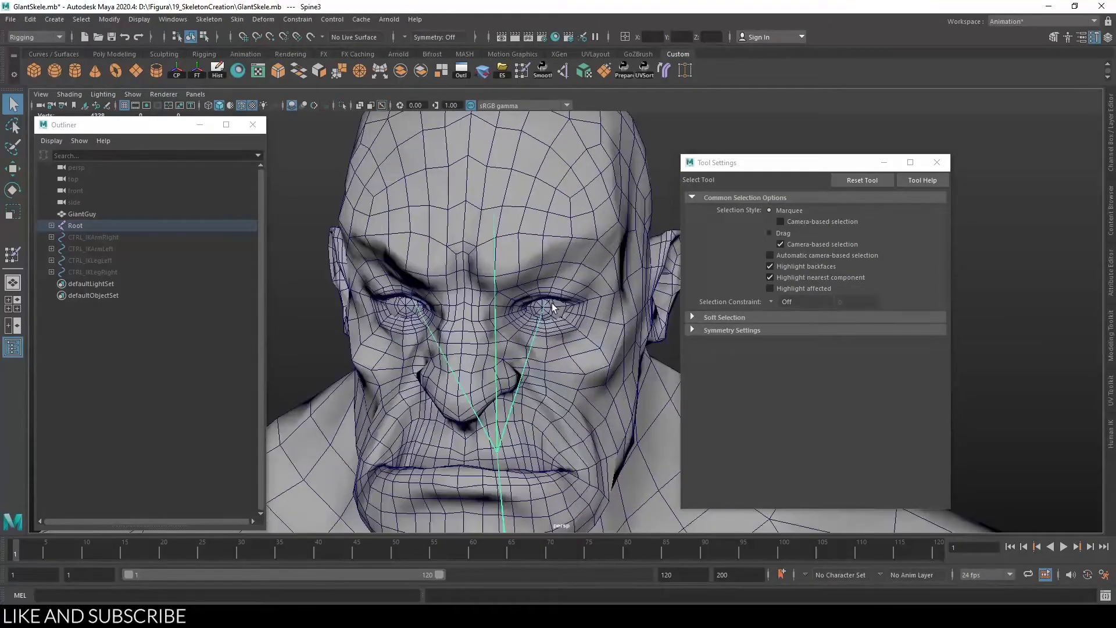
pyautogui.keyDown('alt'); pyautogui.moveTo(604, 331); pyautogui.dragTo(518, 284); pyautogui.keyUp('alt')
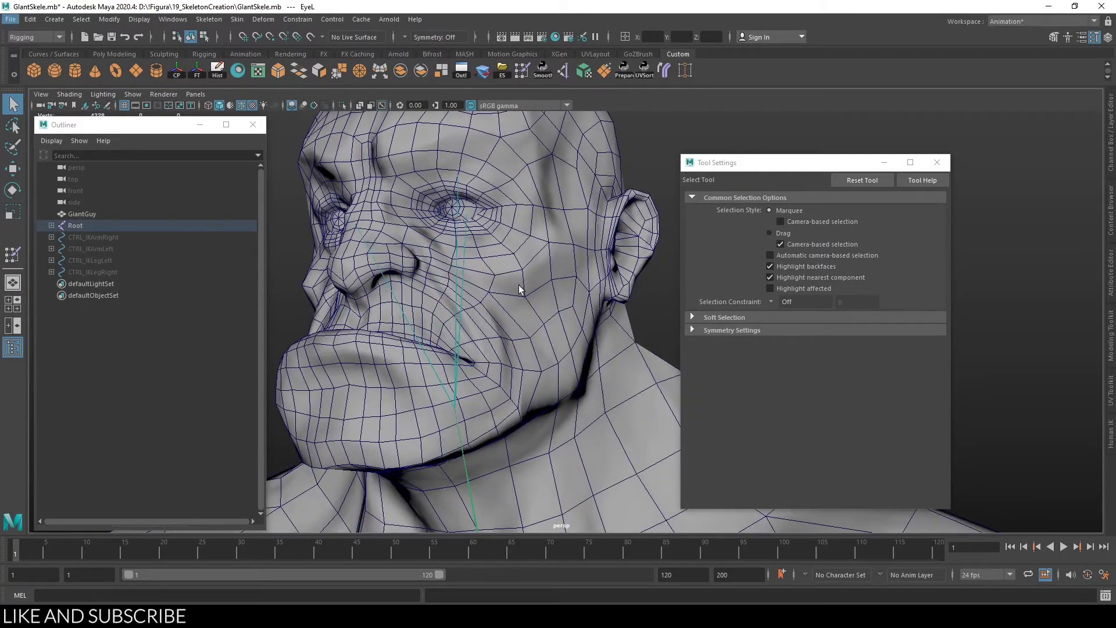
pyautogui.keyDown('alt'); pyautogui.moveTo(517, 284); pyautogui.dragTo(587, 349, button='middle'); pyautogui.keyUp('alt')
pyautogui.press('e')
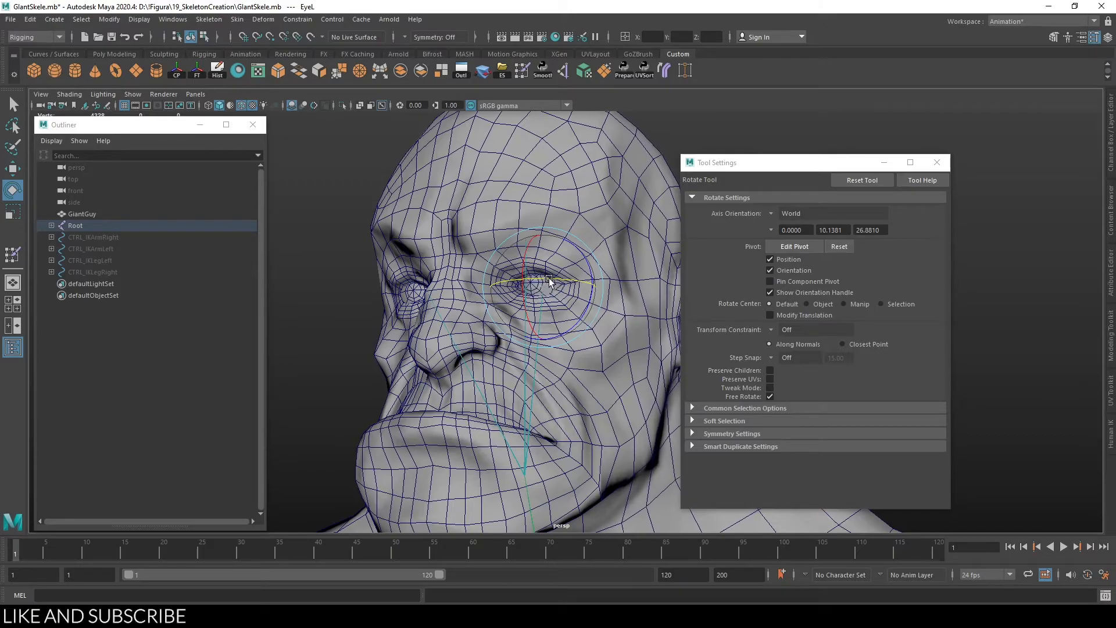
pyautogui.keyDown('alt'); pyautogui.moveTo(535, 277); pyautogui.dragTo(544, 336); pyautogui.keyUp('alt')
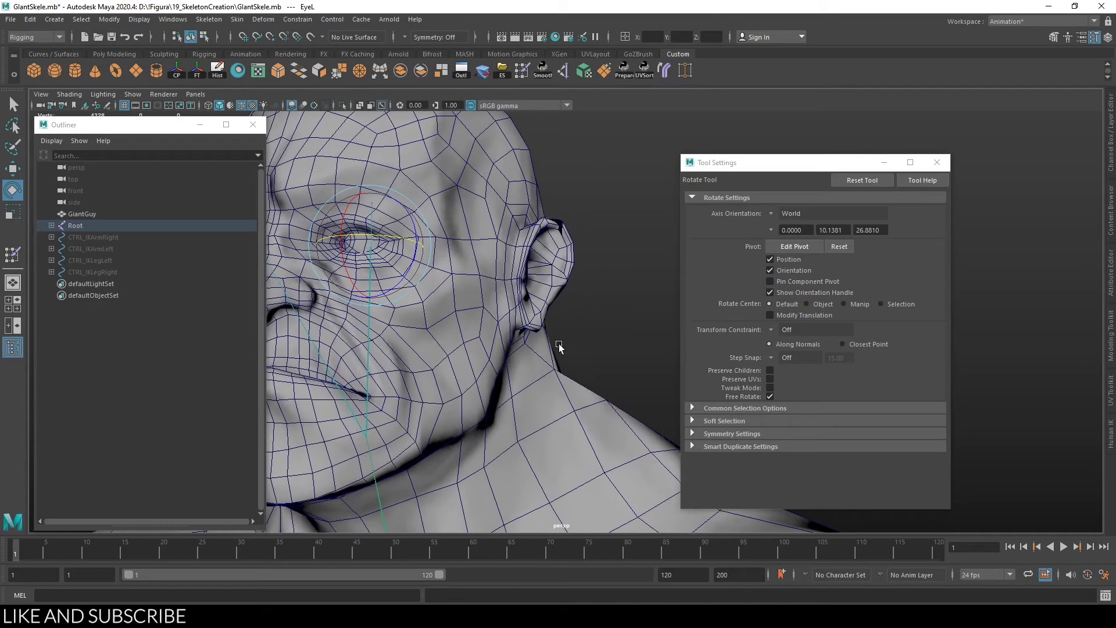
# Step: Recheck the head and neck skin weights on GiantGuy, and return the skeleton to its bind pose
pyautogui.scroll(-4, 570, 397)
pyautogui.click(579, 378)
pyautogui.moveTo(578, 378); pyautogui.dragTo(533, 318, button='right')
pyautogui.press('y')
pyautogui.moveTo(513, 430)
pyautogui.keyDown('alt'); pyautogui.mouseDown()
pyautogui.moveTo(483, 472)
pyautogui.moveTo(461, 450)
pyautogui.mouseUp(); pyautogui.keyUp('alt')
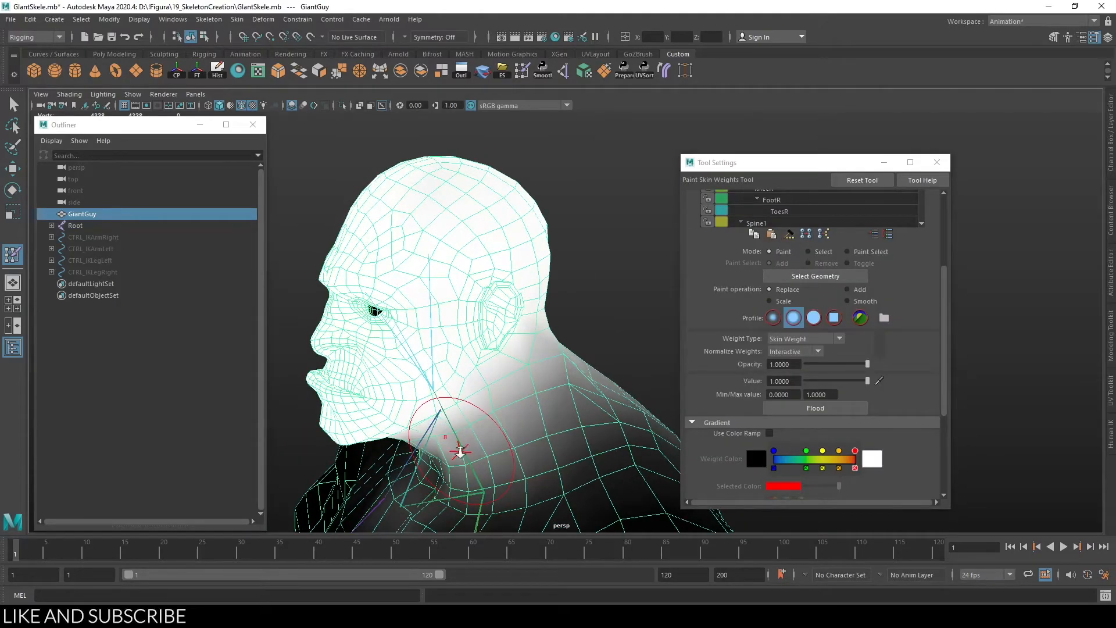
pyautogui.scroll(-1, 460, 450)
pyautogui.rightClick(460, 455)
pyautogui.moveTo(460, 348)
pyautogui.keyDown('alt'); pyautogui.mouseDown()
pyautogui.moveTo(530, 232)
pyautogui.moveTo(511, 324)
pyautogui.moveTo(443, 368)
pyautogui.moveTo(488, 326)
pyautogui.moveTo(501, 413)
pyautogui.moveTo(560, 319)
pyautogui.moveTo(459, 322)
pyautogui.moveTo(556, 337)
pyautogui.mouseUp(); pyautogui.keyUp('alt')
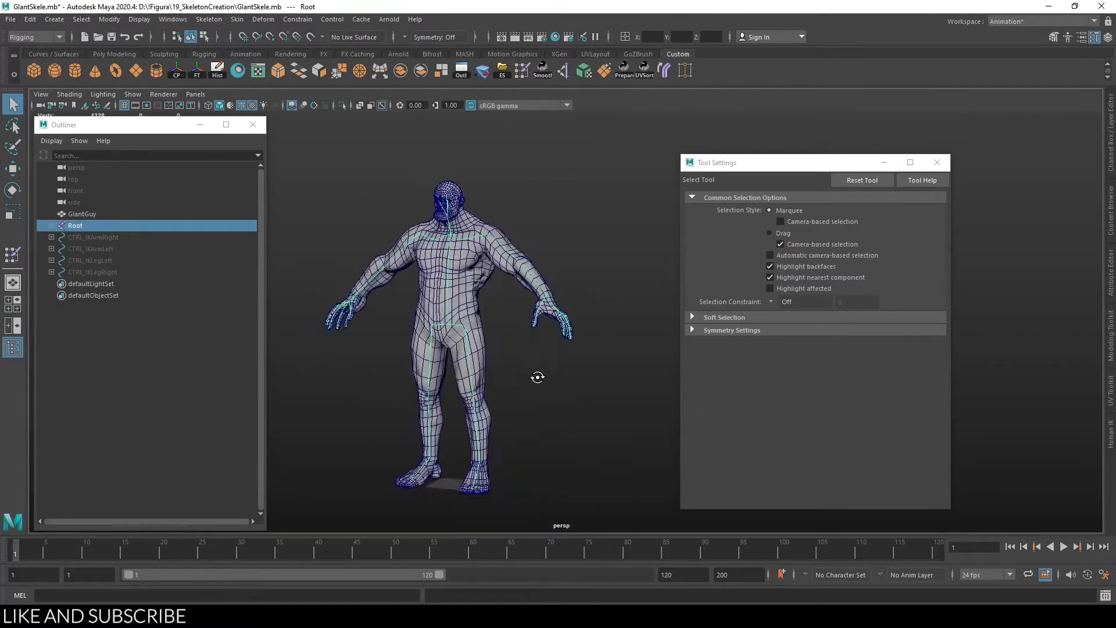
# Step: Unhide the four arm and leg IK control curves and close the Tool Settings window
pyautogui.moveTo(87, 237); pyautogui.dragTo(127, 273)
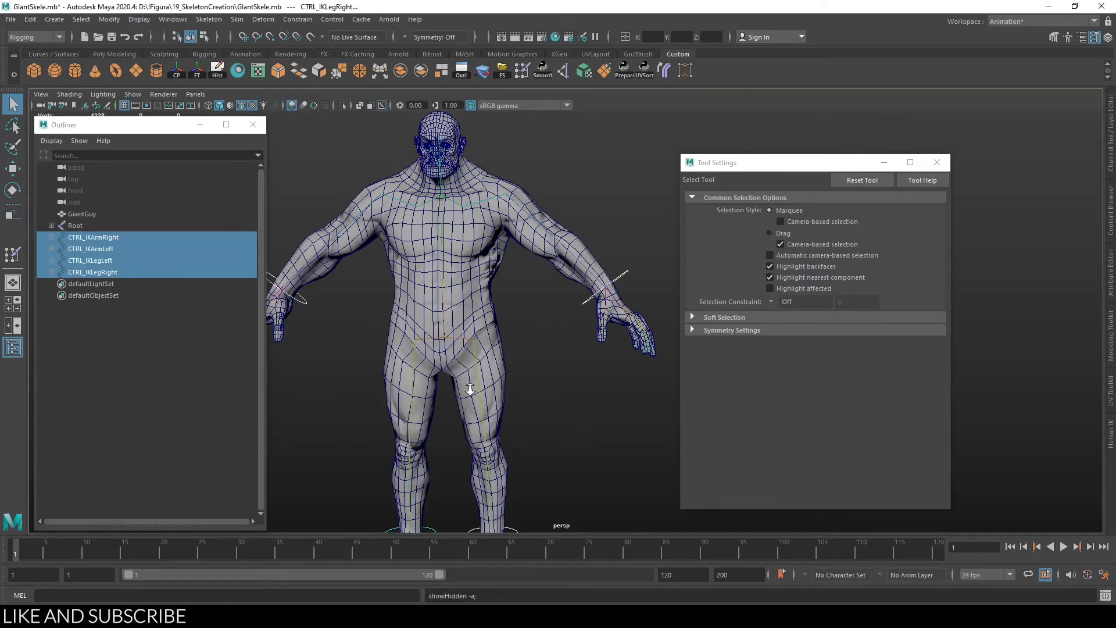
pyautogui.press('f')
pyautogui.click(946, 160)
pyautogui.keyDown('alt'); pyautogui.moveTo(842, 230); pyautogui.dragTo(669, 244); pyautogui.keyUp('alt')
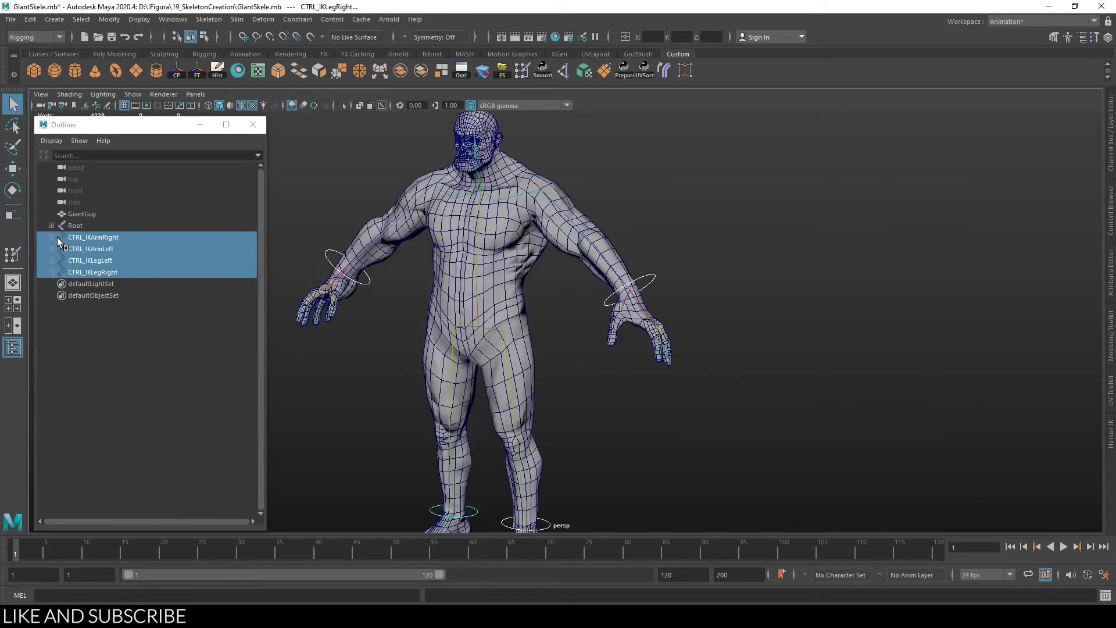
# Step: Expand the four IK controls and select the leg IK handles followed by IKArmRight, with the model in wireframe
pyautogui.click(51, 237)
pyautogui.click(51, 261)
pyautogui.click(51, 285)
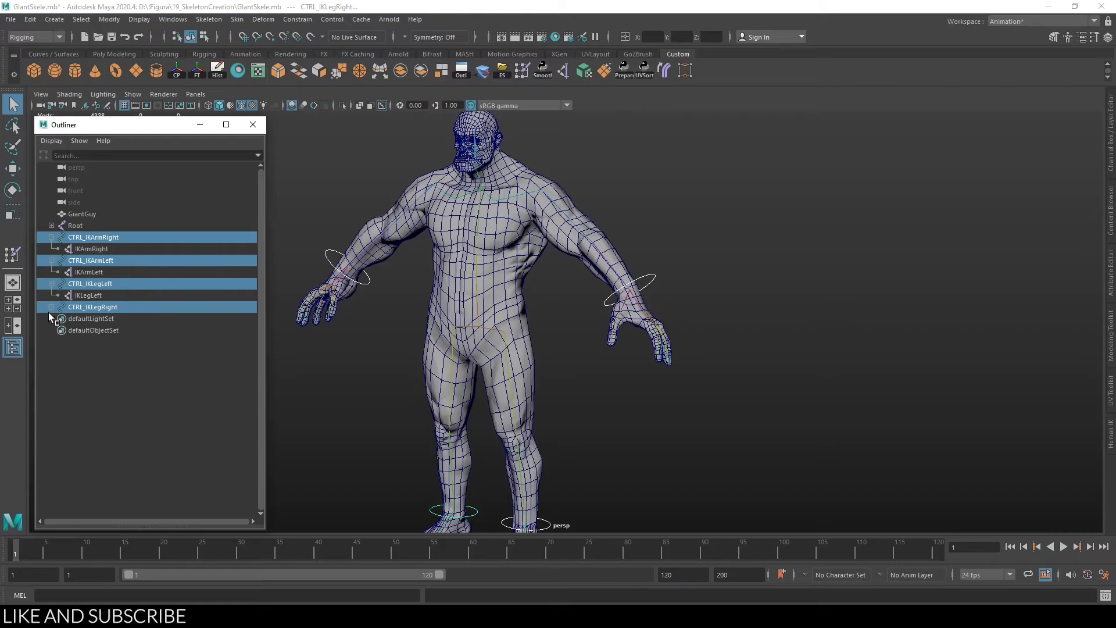
pyautogui.click(50, 308)
pyautogui.click(87, 319)
pyautogui.keyDown('ctrl'); pyautogui.click(88, 295); pyautogui.keyUp('ctrl')
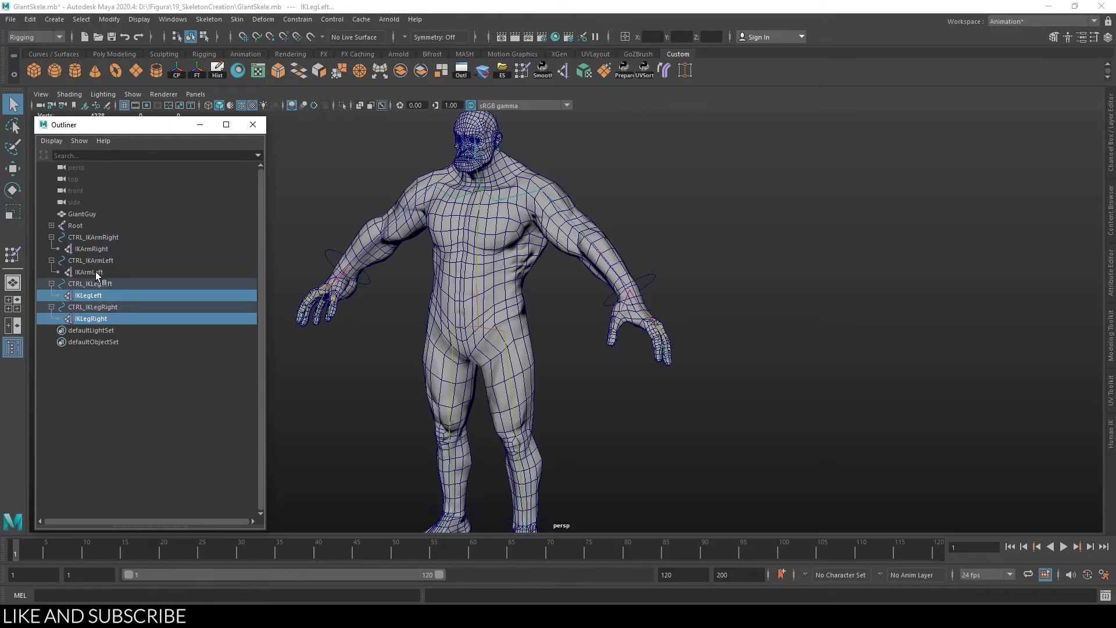
pyautogui.click(91, 249)
pyautogui.press('4')
pyautogui.moveTo(346, 265); pyautogui.dragTo(356, 236, button='right')
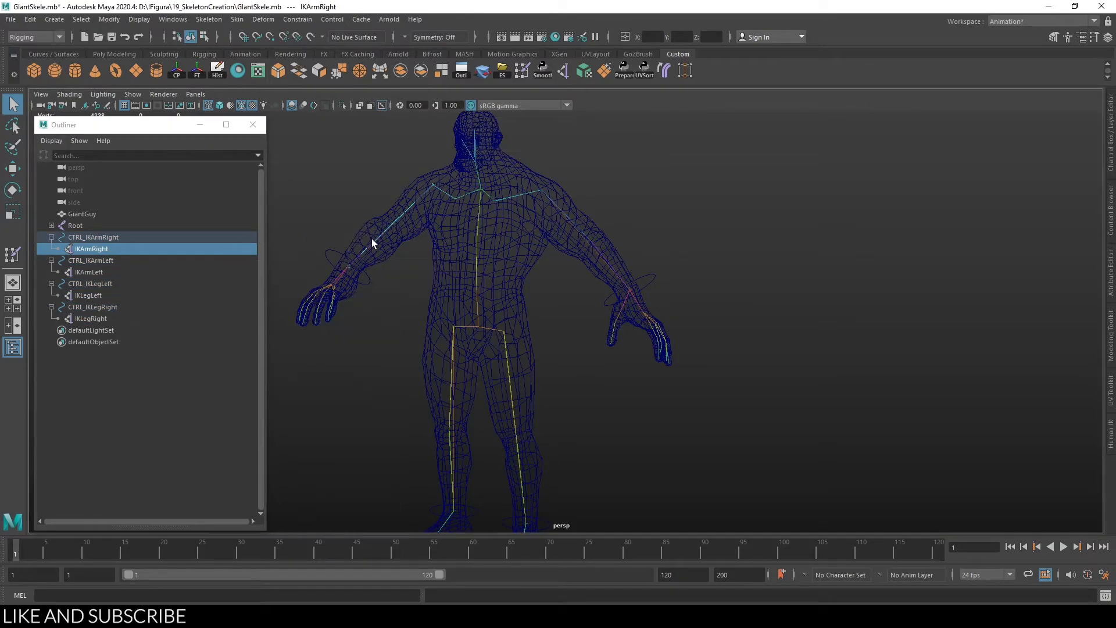
# Step: Move CTRL_IKArmLeft and CTRL_IKArmRight in shaded view to bend the giant's arms
pyautogui.moveTo(633, 347)
pyautogui.mouseDown()
pyautogui.moveTo(645, 331)
pyautogui.moveTo(626, 339)
pyautogui.moveTo(624, 328)
pyautogui.moveTo(636, 348)
pyautogui.moveTo(690, 356)
pyautogui.moveTo(688, 331)
pyautogui.moveTo(675, 346)
pyautogui.moveTo(690, 348)
pyautogui.moveTo(620, 317)
pyautogui.moveTo(653, 302)
pyautogui.moveTo(621, 335)
pyautogui.moveTo(658, 331)
pyautogui.moveTo(652, 324)
pyautogui.mouseUp()
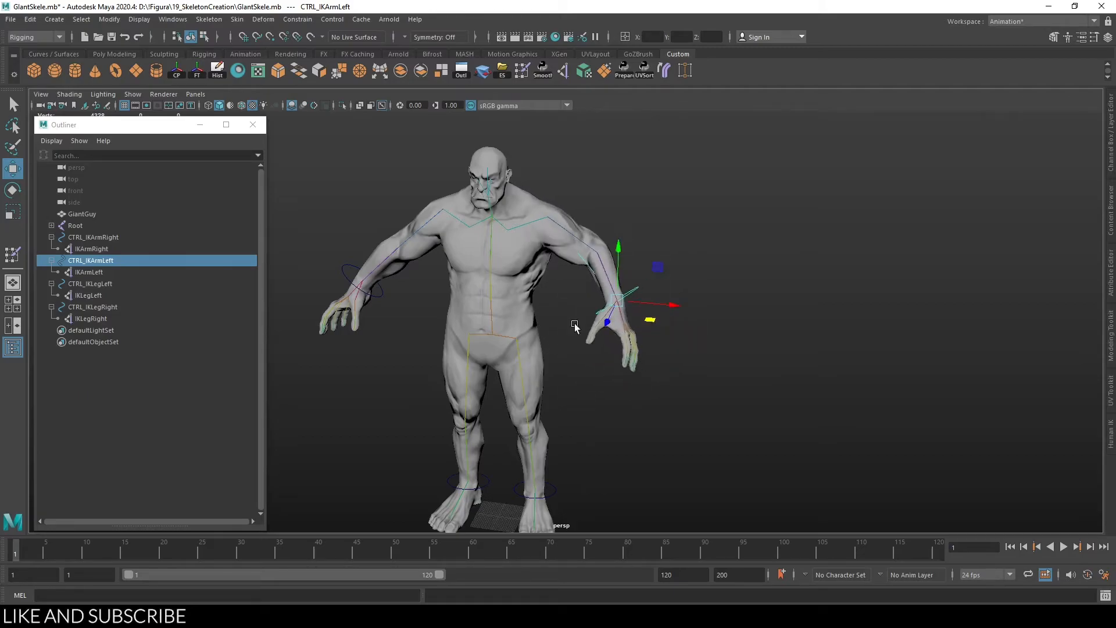
pyautogui.click(381, 299)
pyautogui.moveTo(381, 299); pyautogui.dragTo(417, 298)
pyautogui.keyDown('alt'); pyautogui.moveTo(617, 447); pyautogui.dragTo(636, 361, button='middle'); pyautogui.keyUp('alt')
pyautogui.keyDown('alt'); pyautogui.moveTo(636, 361); pyautogui.dragTo(570, 363); pyautogui.keyUp('alt')
# Step: Move the left and right leg IK controls to spread the giant's legs into a stepping pose
pyautogui.moveTo(588, 378); pyautogui.dragTo(601, 396)
pyautogui.keyDown('alt'); pyautogui.moveTo(601, 396); pyautogui.dragTo(625, 455, button='middle'); pyautogui.keyUp('alt')
pyautogui.moveTo(537, 429); pyautogui.dragTo(645, 401)
pyautogui.click(504, 472)
pyautogui.moveTo(586, 443); pyautogui.dragTo(623, 413)
pyautogui.keyDown('alt'); pyautogui.moveTo(717, 401); pyautogui.dragTo(617, 395); pyautogui.keyUp('alt')
pyautogui.moveTo(588, 459); pyautogui.dragTo(541, 483)
# Step: Select CTRL_IKLegLeft and adjust the raised left leg, checking the pose from the side
pyautogui.click(553, 358)
pyautogui.press('q')
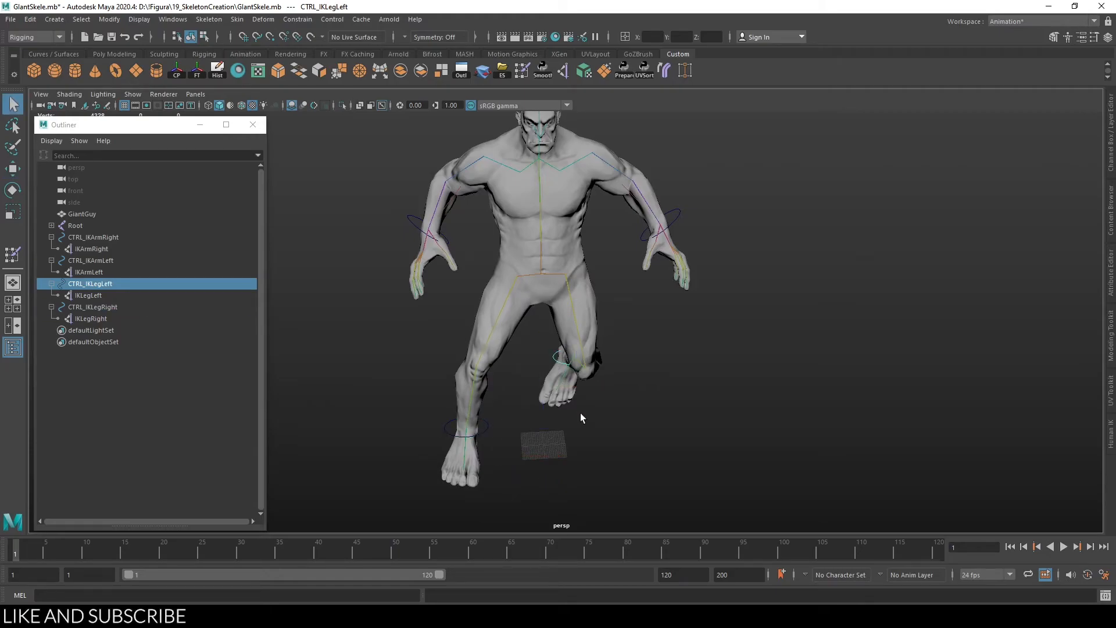
pyautogui.moveTo(584, 408); pyautogui.dragTo(644, 410)
pyautogui.keyDown('alt'); pyautogui.moveTo(718, 401); pyautogui.dragTo(370, 392); pyautogui.keyUp('alt')
pyautogui.keyDown('alt'); pyautogui.moveTo(619, 343); pyautogui.dragTo(730, 356); pyautogui.keyUp('alt')
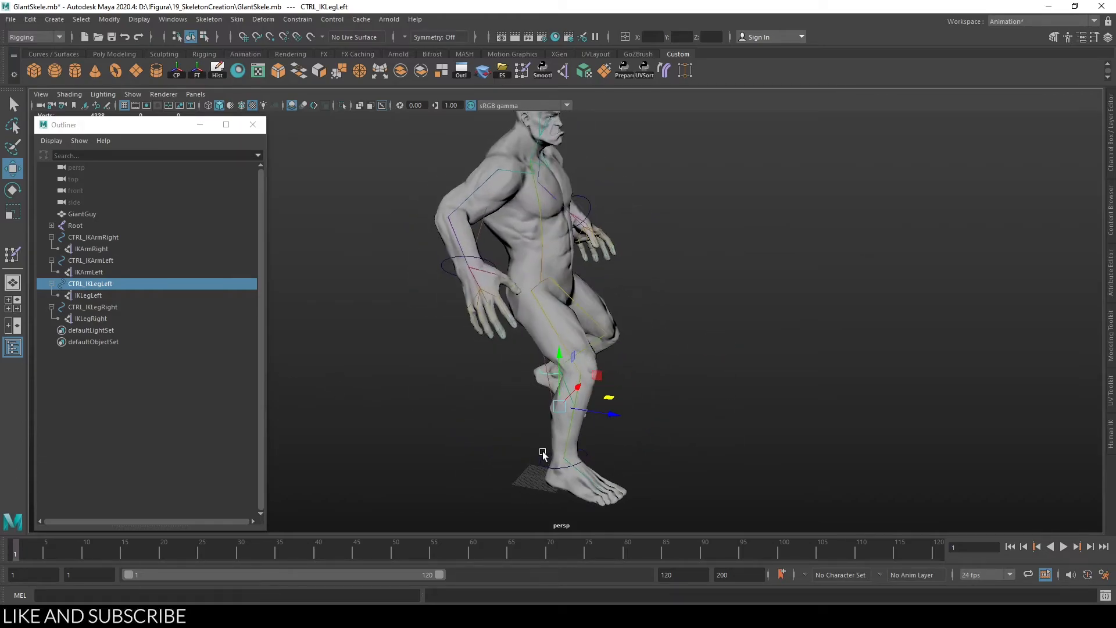
# Step: Move CTRL_IKLegRight backward behind the body and examine the bent right leg from several angles
pyautogui.click(558, 462)
pyautogui.moveTo(641, 481); pyautogui.dragTo(512, 473)
pyautogui.keyDown('alt'); pyautogui.moveTo(645, 421); pyautogui.dragTo(506, 401); pyautogui.keyUp('alt')
pyautogui.keyDown('alt'); pyautogui.moveTo(657, 401); pyautogui.dragTo(625, 396, button='right'); pyautogui.keyUp('alt')
pyautogui.moveTo(626, 396)
pyautogui.keyDown('alt'); pyautogui.mouseDown(button='middle')
pyautogui.moveTo(618, 426)
pyautogui.moveTo(642, 392)
pyautogui.mouseUp(button='middle'); pyautogui.keyUp('alt')
pyautogui.keyDown('alt'); pyautogui.moveTo(642, 393); pyautogui.dragTo(644, 421, button='right'); pyautogui.keyUp('alt')
pyautogui.keyDown('alt'); pyautogui.moveTo(644, 421); pyautogui.dragTo(719, 421); pyautogui.keyUp('alt')
# Step: Move CTRL_IKLegLeft to plant the left foot in front of the body
pyautogui.click(619, 351)
pyautogui.moveTo(597, 392); pyautogui.dragTo(588, 386)
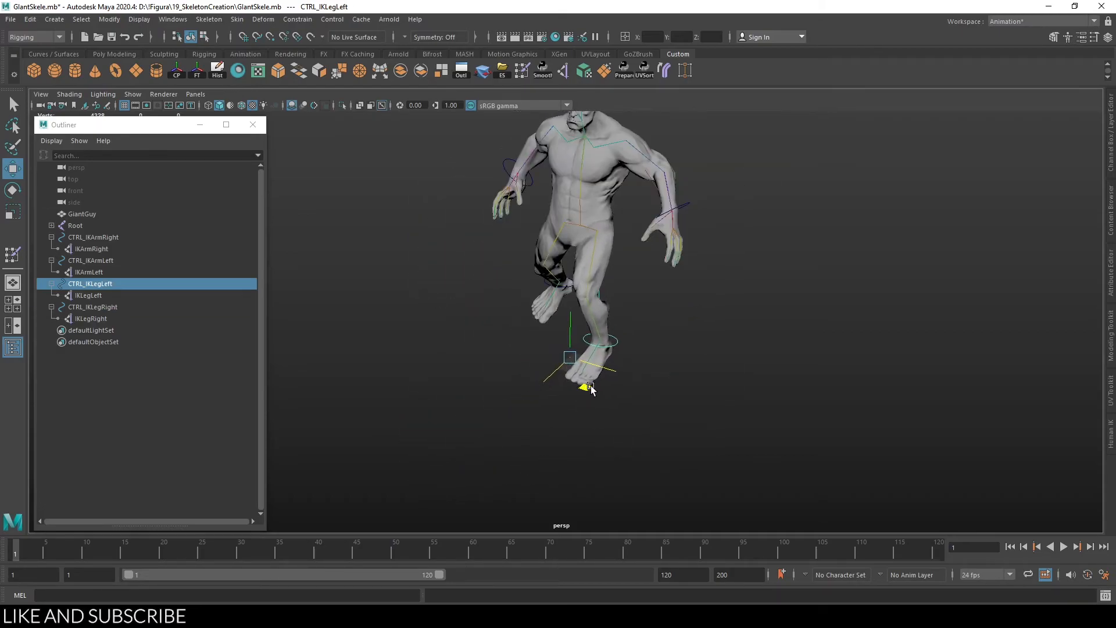
pyautogui.keyDown('alt'); pyautogui.moveTo(545, 314); pyautogui.dragTo(523, 388, button='middle'); pyautogui.keyUp('alt')
pyautogui.keyDown('alt'); pyautogui.moveTo(523, 388); pyautogui.dragTo(511, 452, button='right'); pyautogui.keyUp('alt')
pyautogui.keyDown('alt'); pyautogui.moveTo(477, 395); pyautogui.dragTo(517, 372); pyautogui.keyUp('alt')
# Step: Select CTRL_IKLegRight and reposition it so the right foot sits slightly ahead of the left foot
pyautogui.click(444, 400)
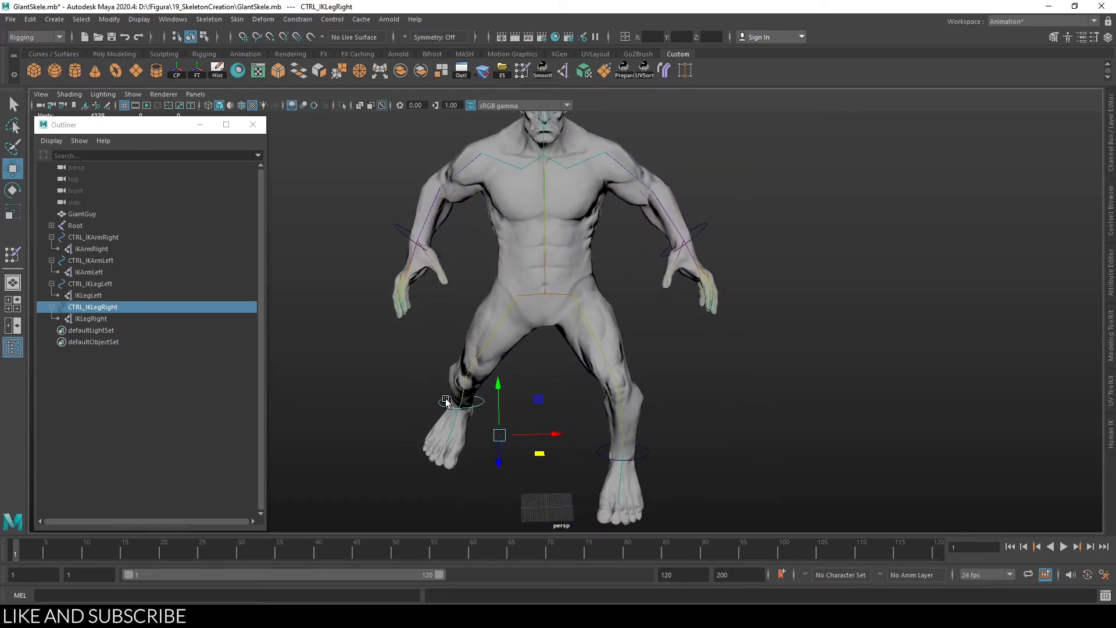
pyautogui.keyDown('alt'); pyautogui.moveTo(500, 455); pyautogui.dragTo(510, 359, button='middle'); pyautogui.keyUp('alt')
pyautogui.keyDown('alt'); pyautogui.moveTo(509, 358); pyautogui.dragTo(540, 382); pyautogui.keyUp('alt')
pyautogui.click(521, 388)
pyautogui.press('w')
pyautogui.press('q')
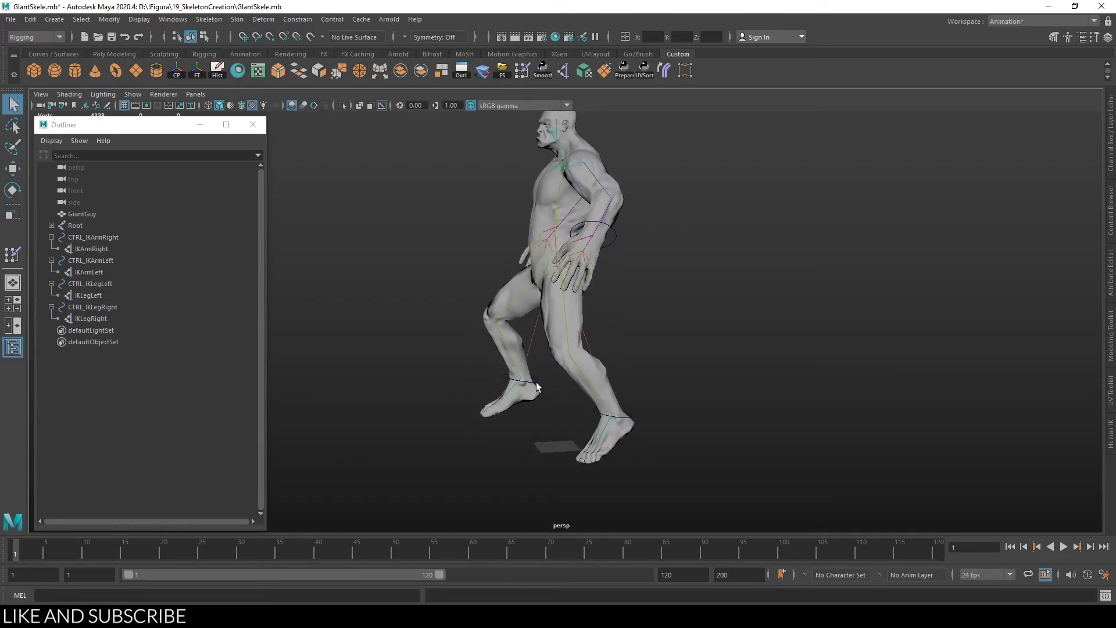
pyautogui.click(536, 384)
pyautogui.moveTo(475, 369); pyautogui.dragTo(518, 390)
# Step: Select the FootR joint and rotate it to adjust the angle of the right foot
pyautogui.click(543, 412)
pyautogui.click(547, 406)
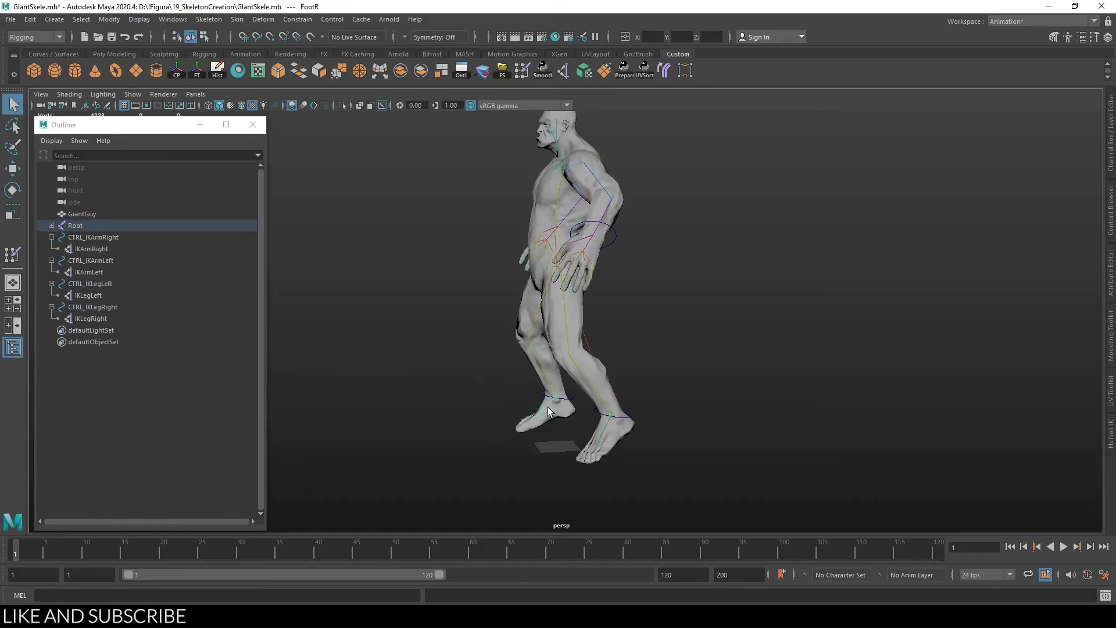
pyautogui.press('e')
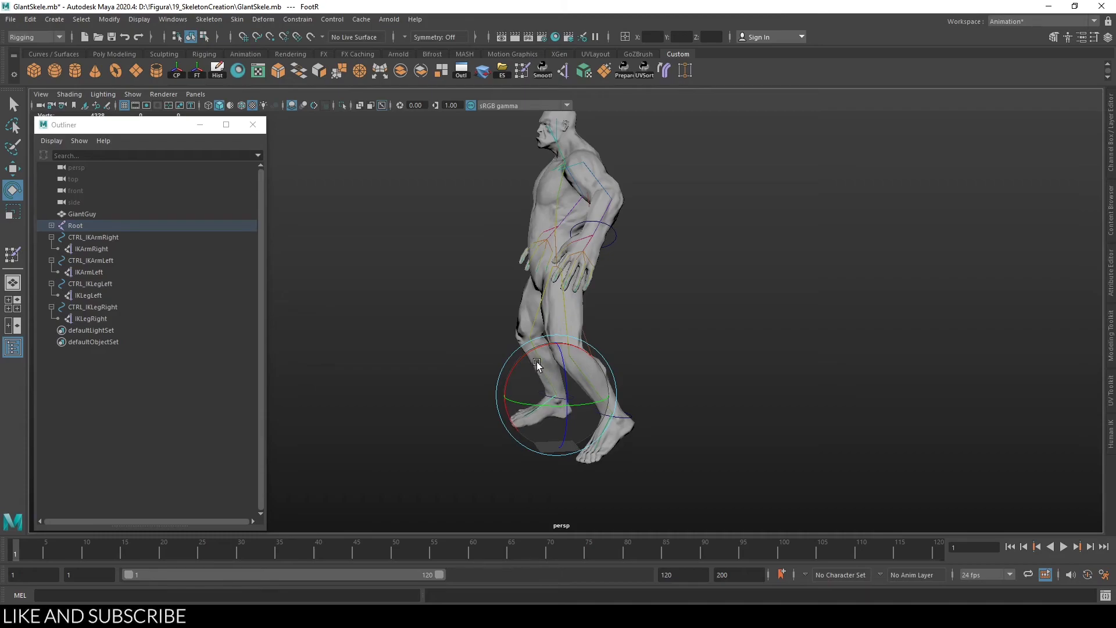
# Step: Select the FootL joint in wireframe display and rotate the left foot, checking it in shaded display
pyautogui.press('q')
pyautogui.click(605, 430)
pyautogui.press('4')
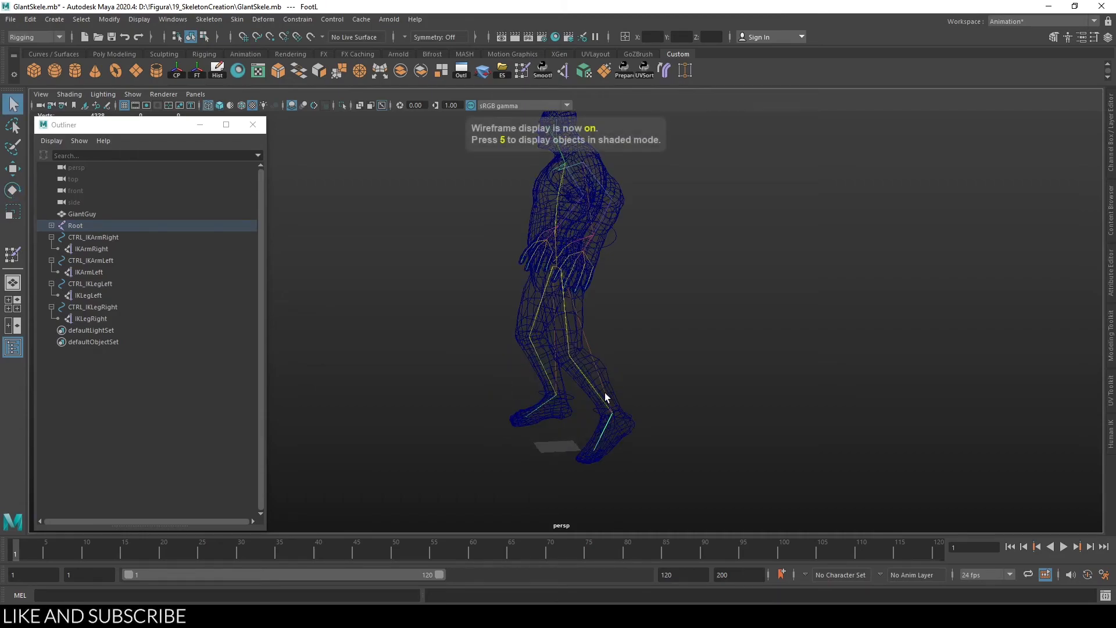
pyautogui.press('e')
pyautogui.moveTo(602, 378); pyautogui.dragTo(610, 375)
pyautogui.press('5')
pyautogui.keyDown('alt'); pyautogui.moveTo(676, 349); pyautogui.dragTo(620, 451); pyautogui.keyUp('alt')
pyautogui.keyDown('alt'); pyautogui.moveTo(492, 454); pyautogui.dragTo(566, 461); pyautogui.keyUp('alt')
# Step: Reselect the right foot joint in wireframe display and refine its rotation in shaded display
pyautogui.press('q')
pyautogui.press('4')
pyautogui.click(478, 426)
pyautogui.press('e')
pyautogui.press('5')
pyautogui.keyDown('alt'); pyautogui.moveTo(609, 393); pyautogui.dragTo(596, 450); pyautogui.keyUp('alt')
# Step: Rotate the ClavicleL joint and move CTRL_IKArmLeft and CTRL_IKArmRight to hold the arms away from the body
pyautogui.click(556, 263)
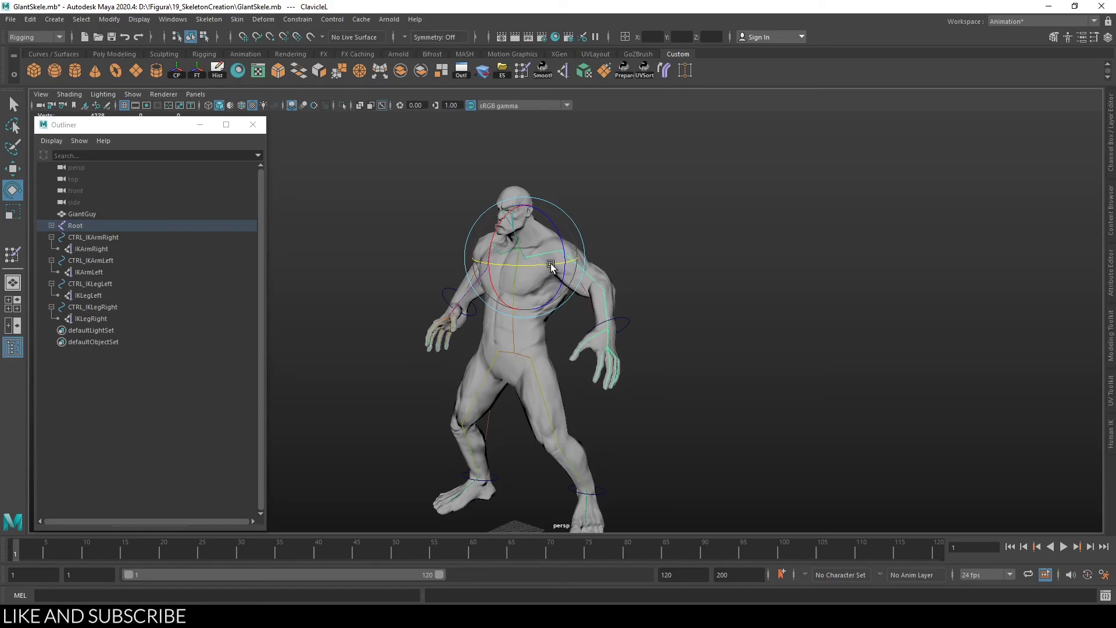
pyautogui.click(625, 317)
pyautogui.press('w')
pyautogui.moveTo(626, 373)
pyautogui.keyDown('alt'); pyautogui.mouseDown()
pyautogui.moveTo(640, 389)
pyautogui.moveTo(645, 368)
pyautogui.mouseUp(); pyautogui.keyUp('alt')
pyautogui.click(467, 307)
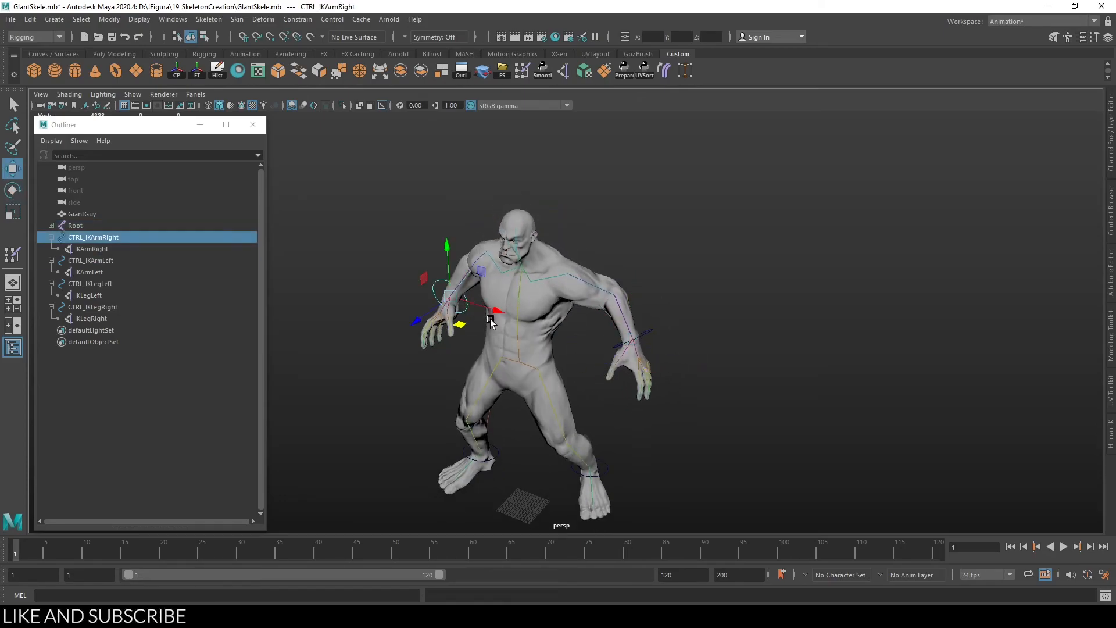
# Step: Rotate the Neck joint to turn and tilt the giant's head, checking the full pose from the front
pyautogui.click(591, 228)
pyautogui.press('e')
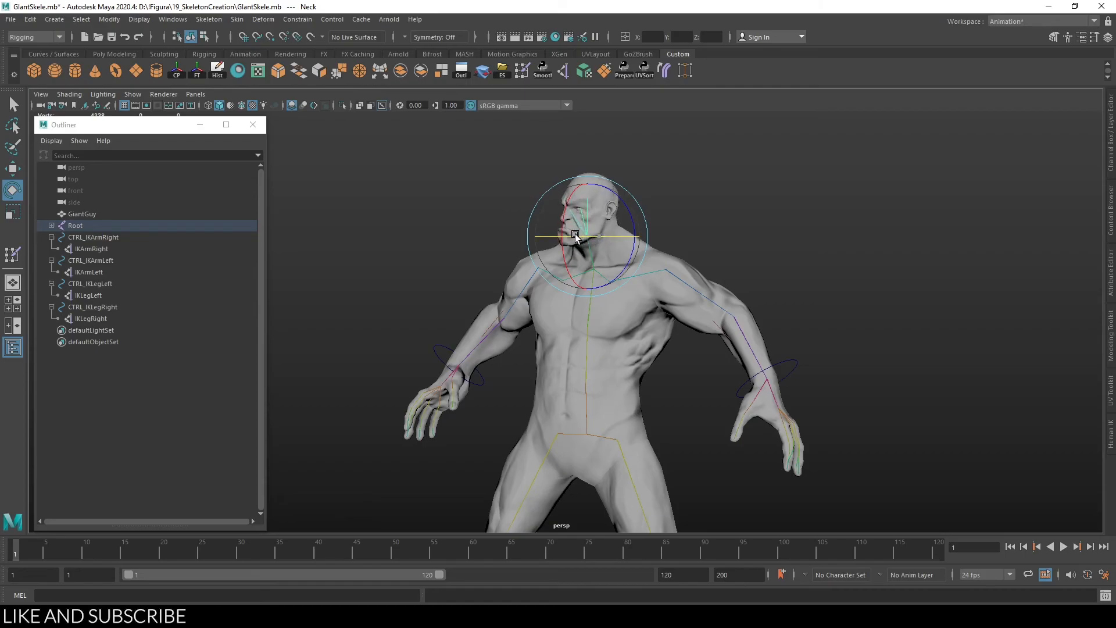
pyautogui.press('q')
pyautogui.click(586, 241)
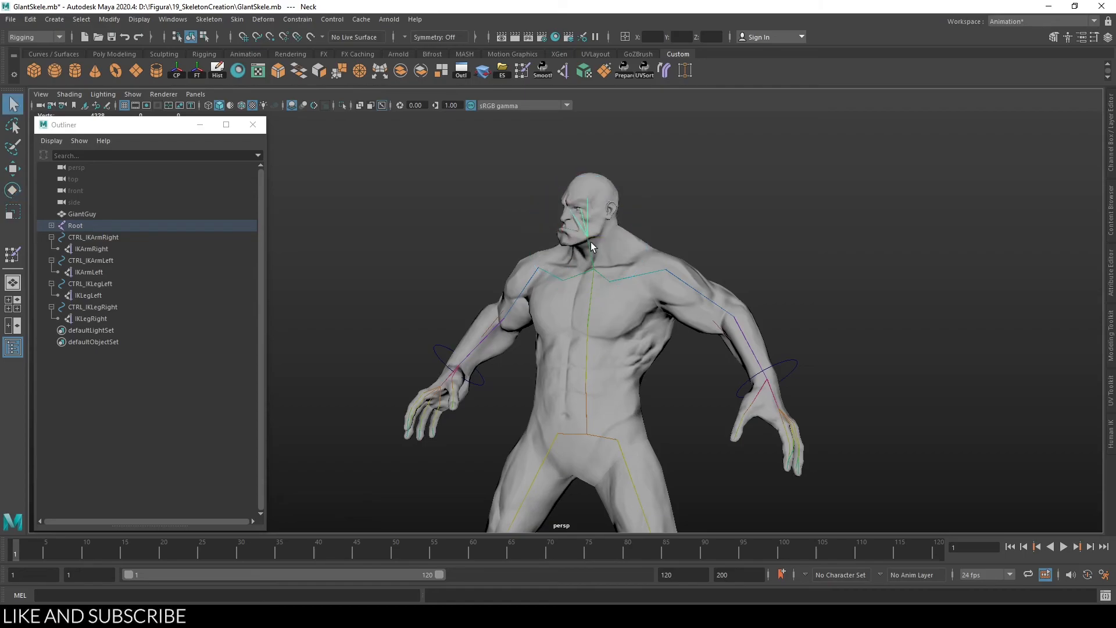
pyautogui.press('e')
pyautogui.moveTo(568, 225); pyautogui.dragTo(575, 247)
pyautogui.scroll(-3, 628, 356)
pyautogui.scroll(-2, 668, 368)
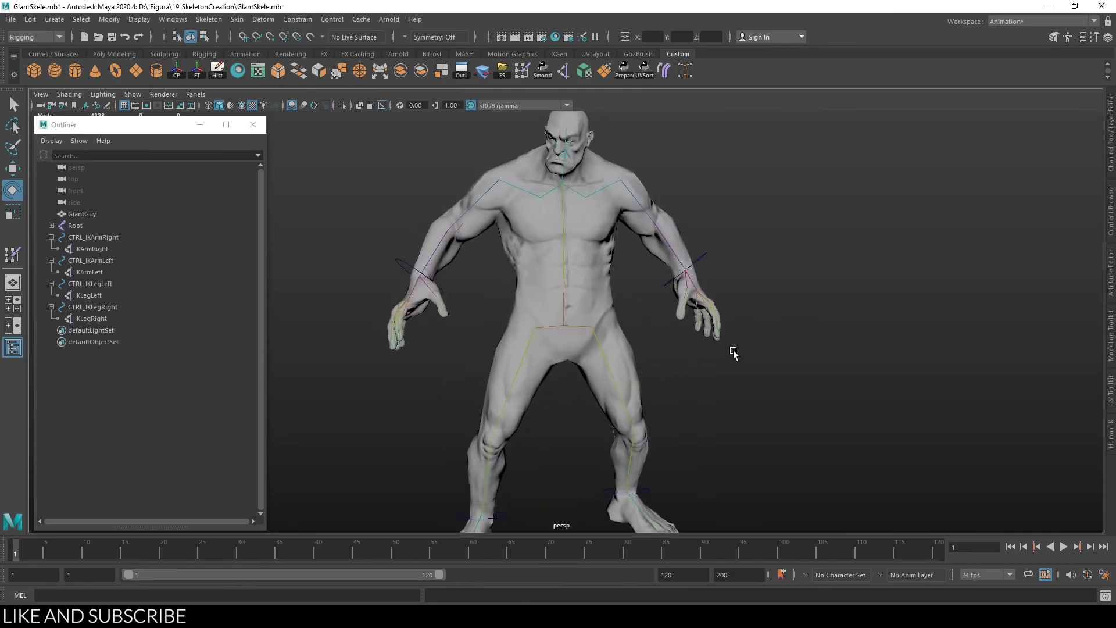
pyautogui.scroll(-2, 733, 354)
# Step: Turn off joint display in the viewport and hide the IK control curves so only the posed giant mesh shows
pyautogui.click(101, 94)
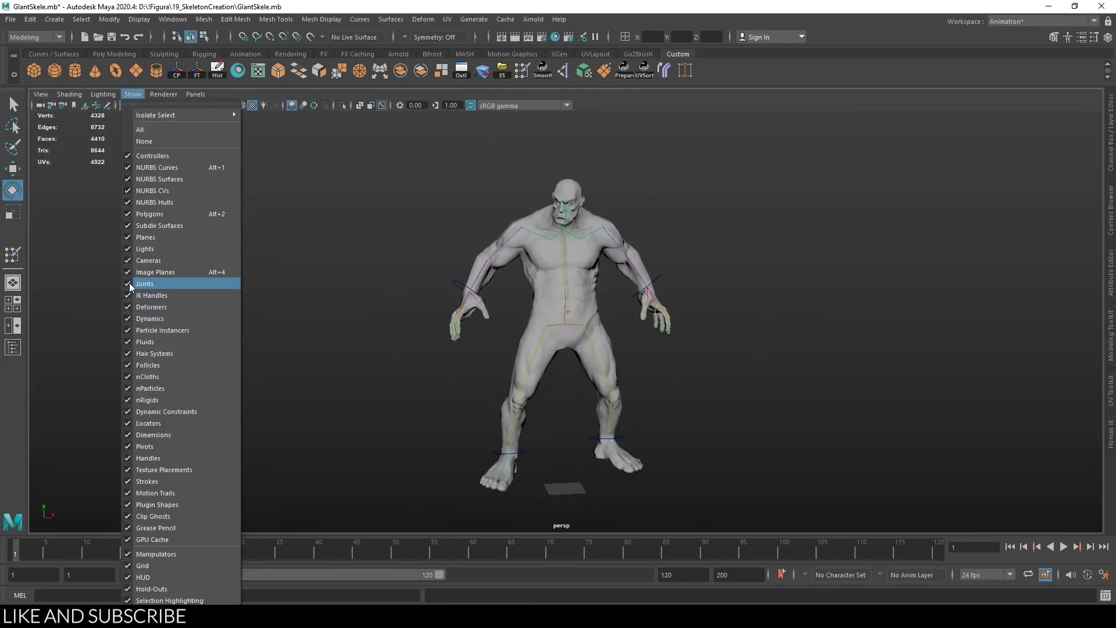
pyautogui.click(129, 283)
pyautogui.moveTo(409, 277); pyautogui.dragTo(649, 346)
pyautogui.hotkey('ctrl', 'h')
pyautogui.keyDown('alt'); pyautogui.moveTo(634, 444); pyautogui.dragTo(686, 406); pyautogui.keyUp('alt')
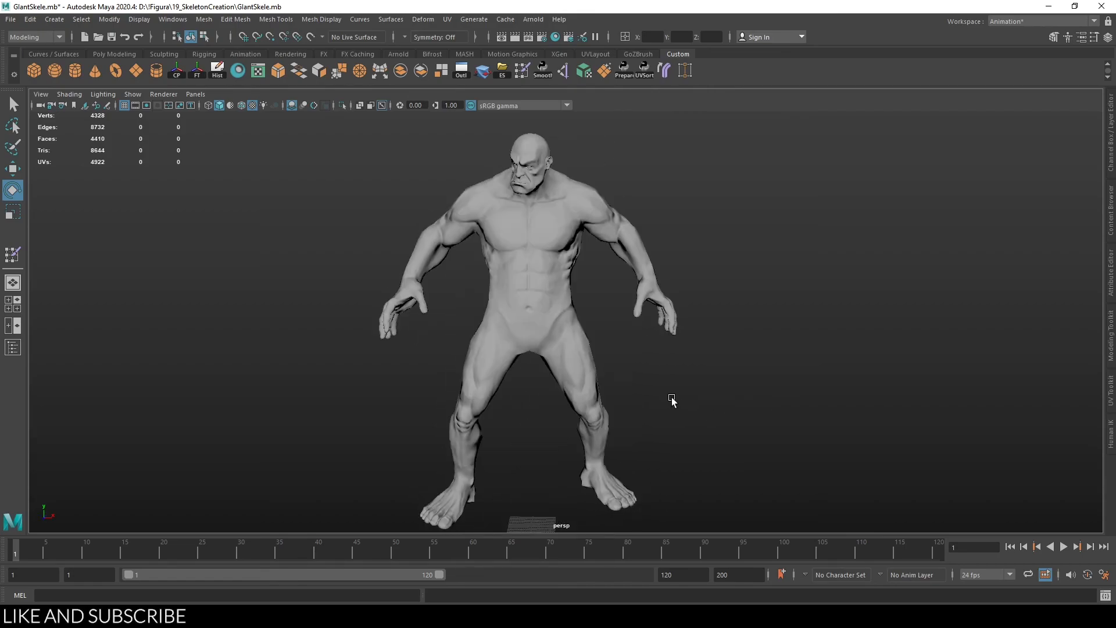